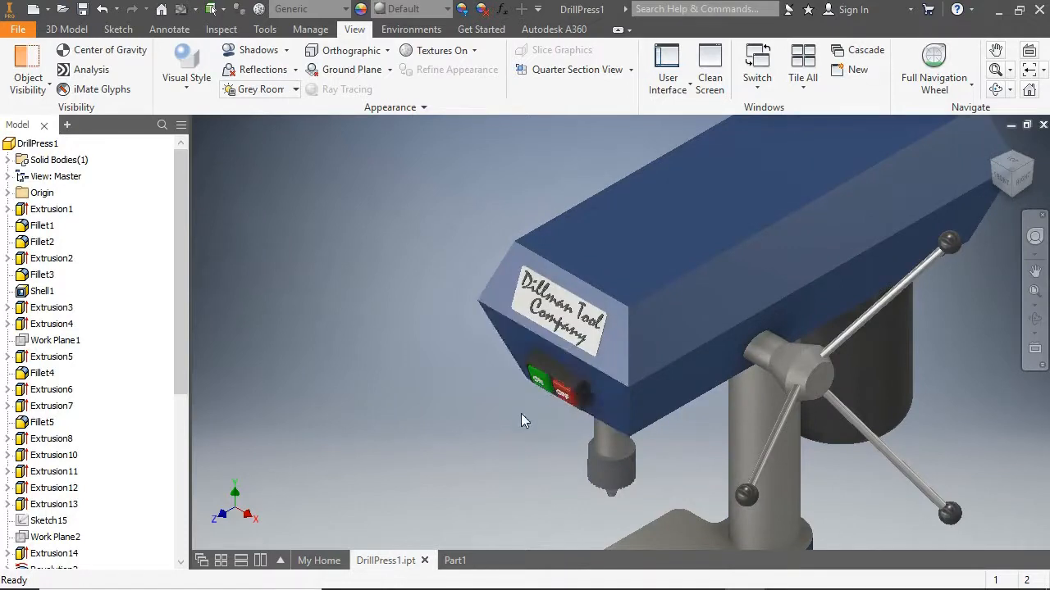
- Examine the finished drill press model from the front, sides and rear to see its overall shape
scroll(536, 423, "down", 3)
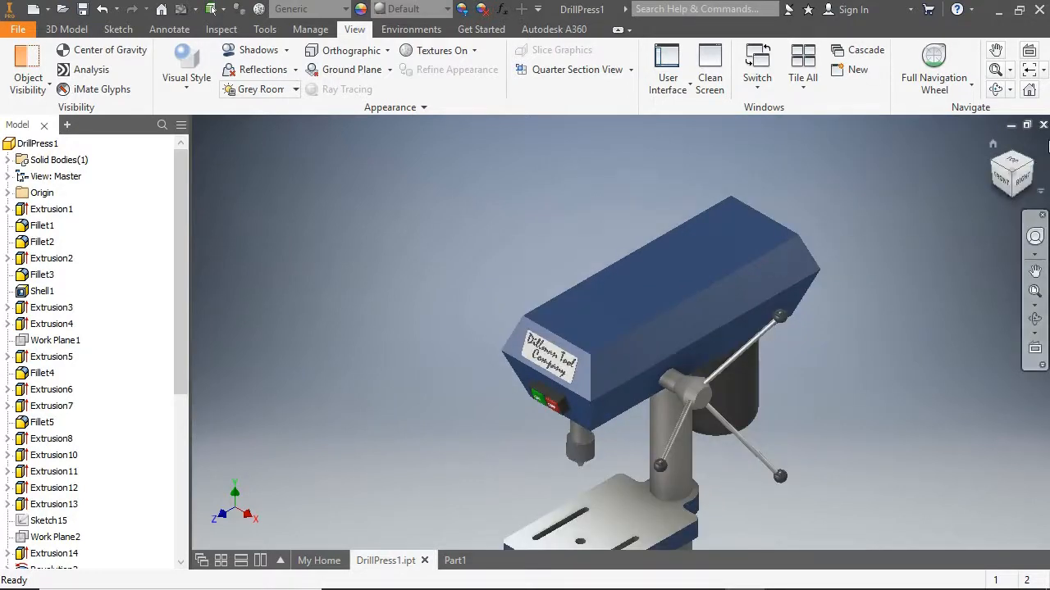
left_click(1021, 187)
left_click(988, 172)
left_click(988, 172)
left_click(987, 172)
left_click(986, 173)
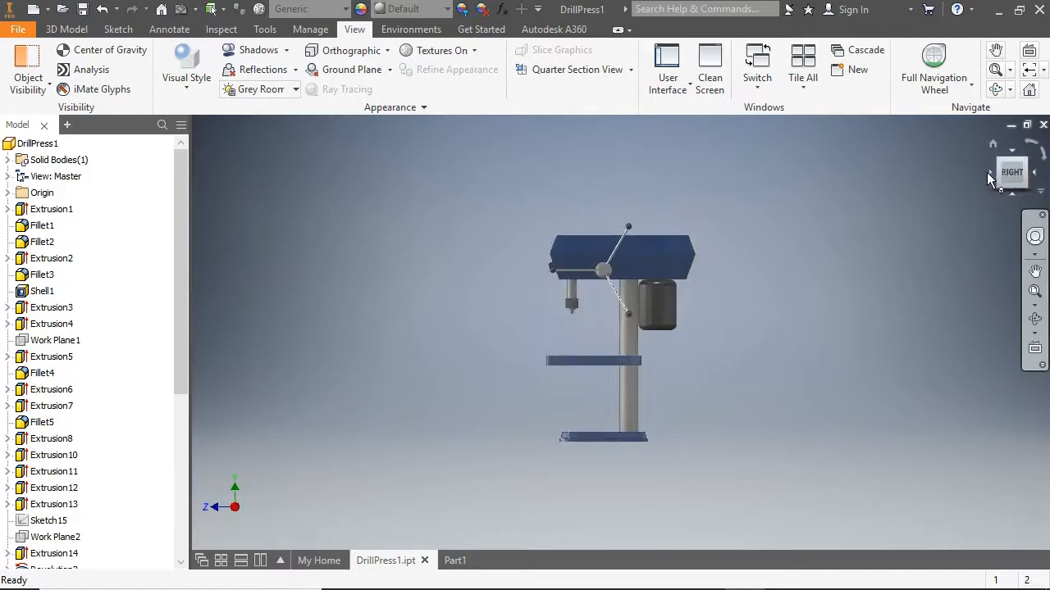
left_click(987, 172)
left_click(993, 143)
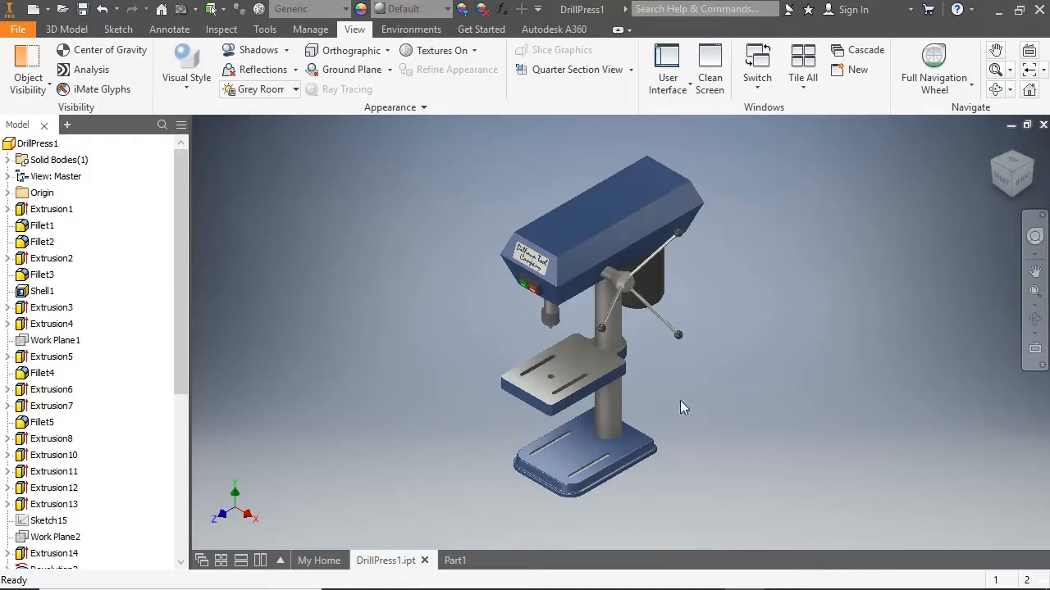
left_click(1034, 168)
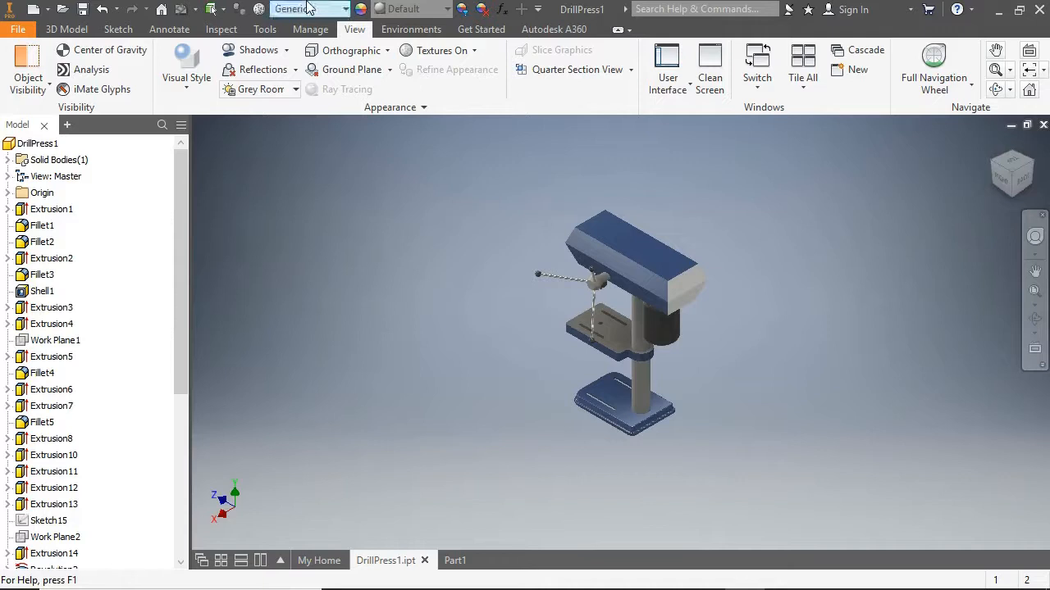
left_click(994, 145)
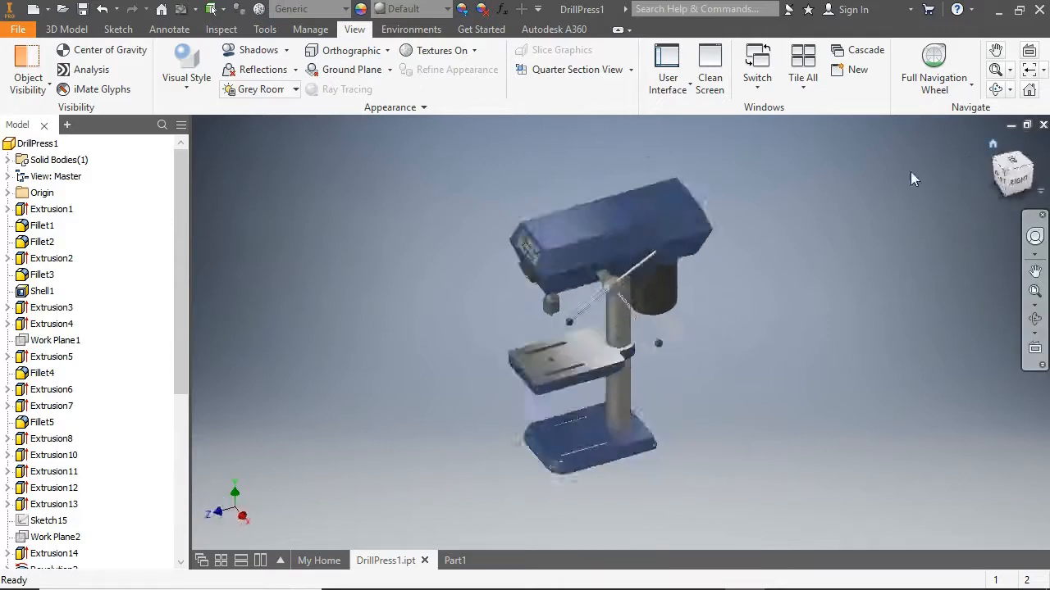
- Switch to the empty Part1 and save it in the CAD Work folder as DrillPress_ followed by the author's last name
left_click(452, 561)
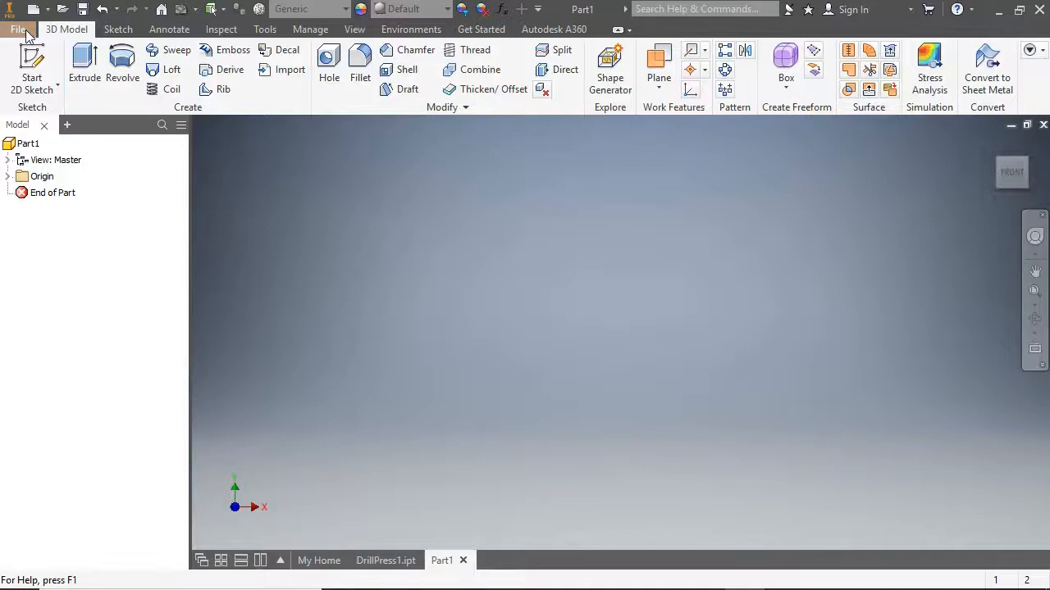
left_click(25, 33)
left_click(56, 209)
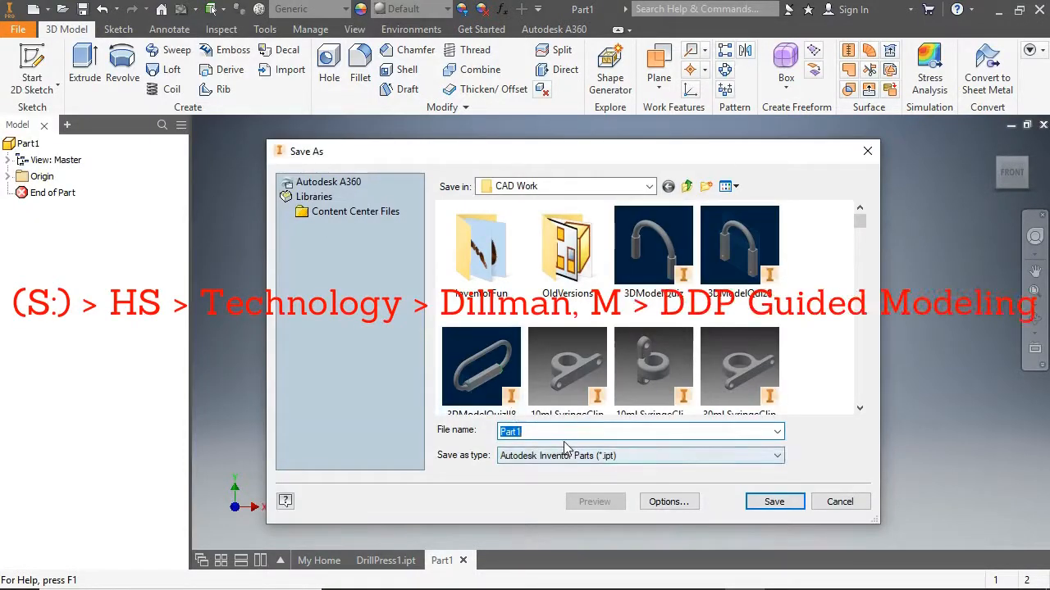
type("DrillPress_Dillman")
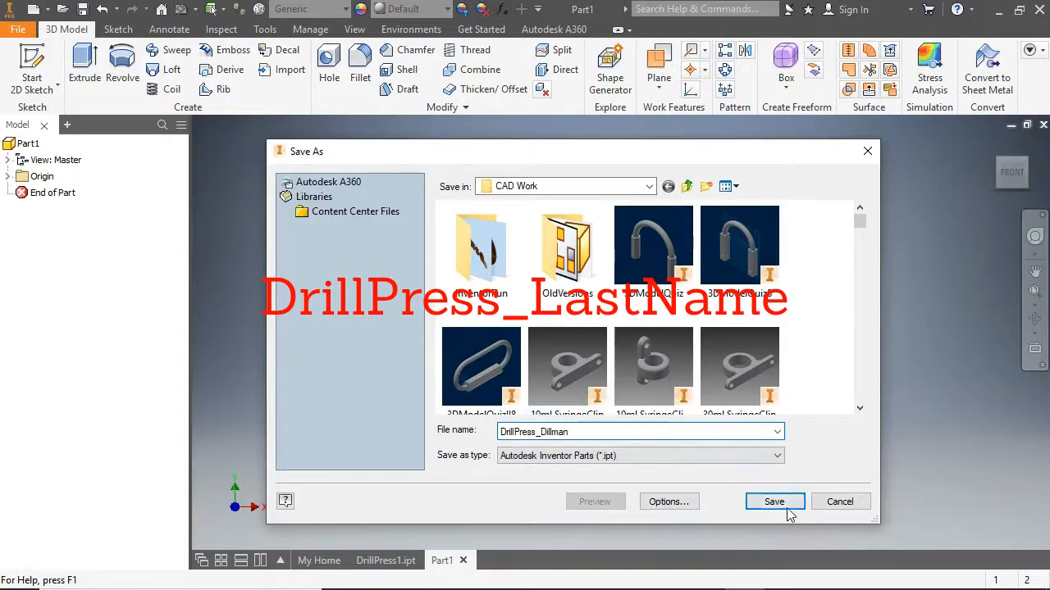
left_click(787, 509)
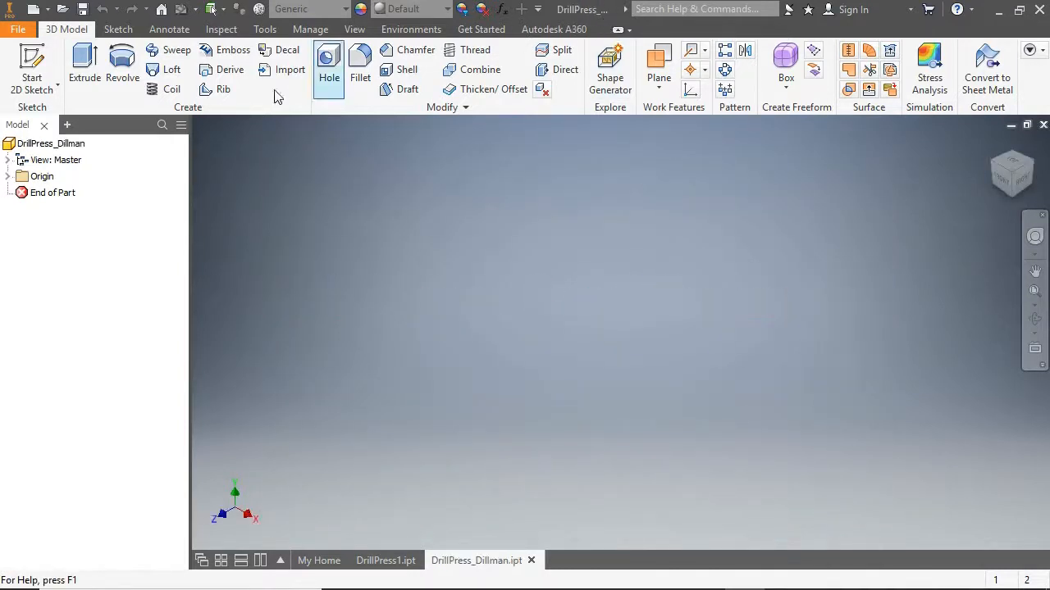
- Sketch a two-point center rectangle on the horizontal XZ plane, centered on the origin, 10 in wide and 14 in long
left_click(32, 66)
left_click(551, 332)
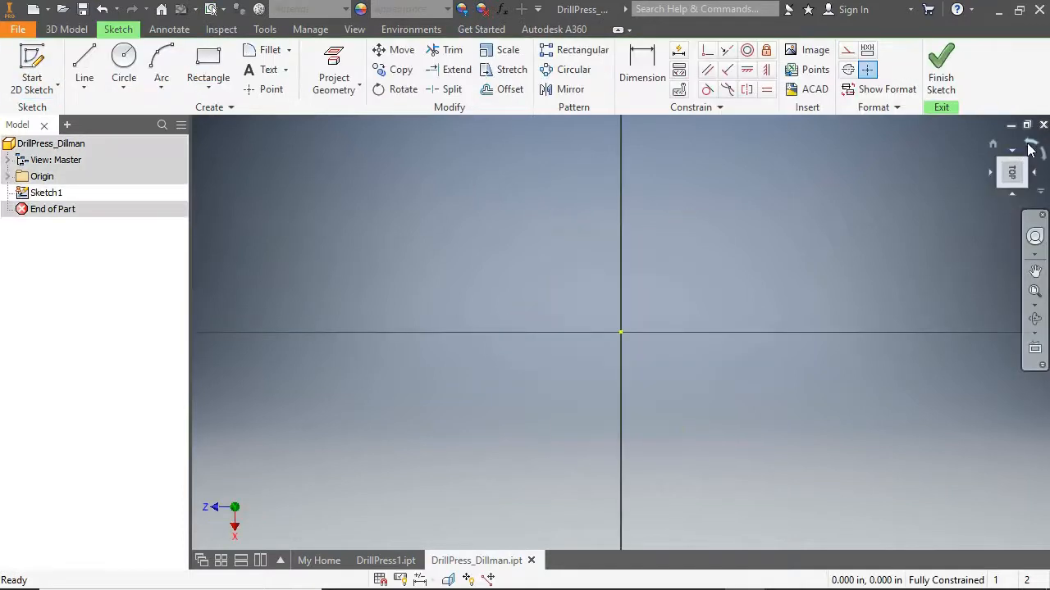
left_click(1029, 145)
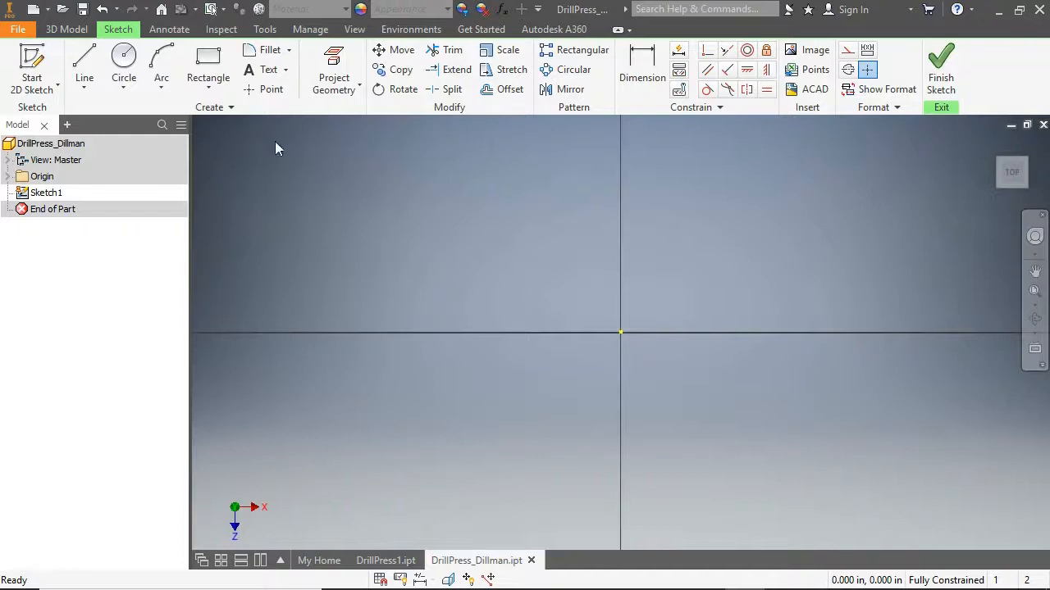
left_click(208, 91)
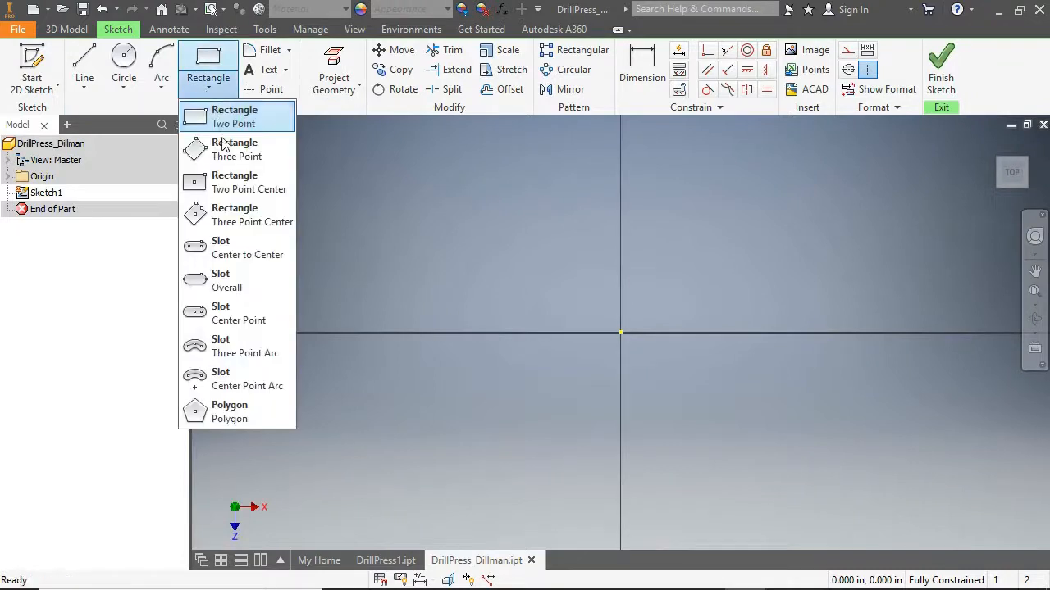
left_click(226, 181)
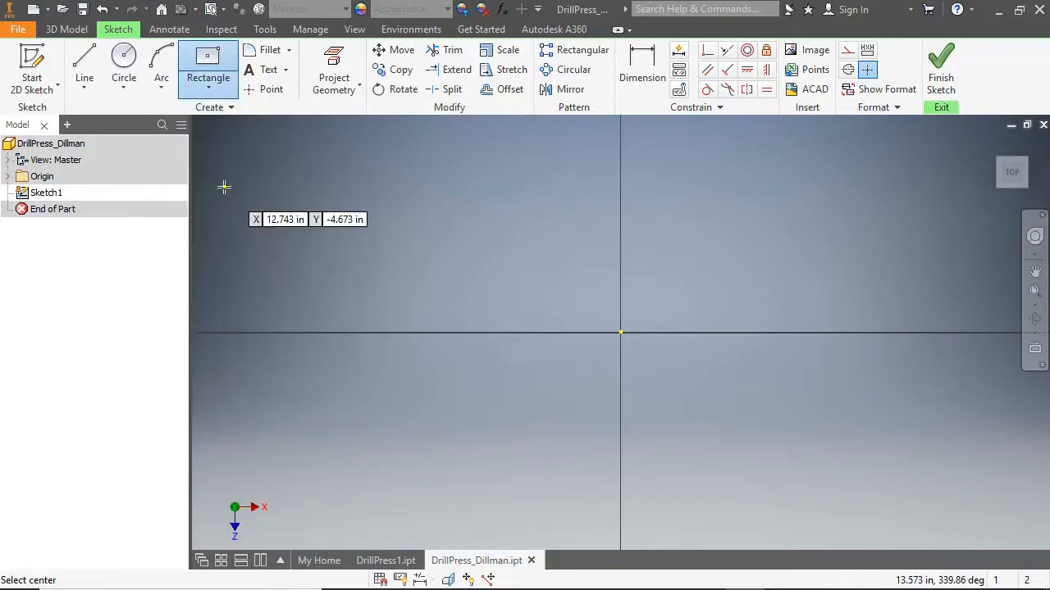
left_click(621, 332)
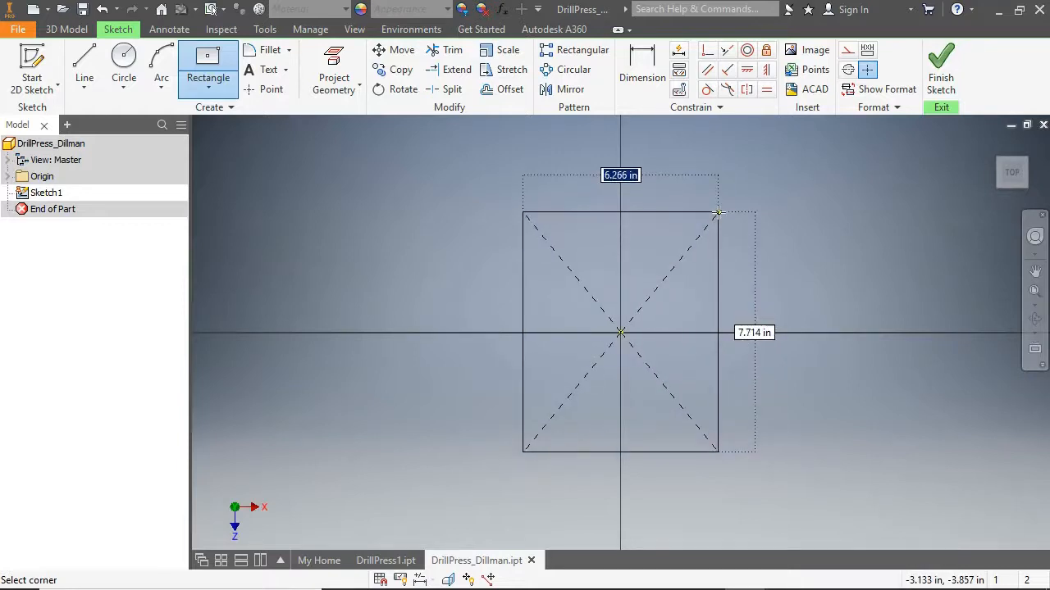
type("10")
key("Tab")
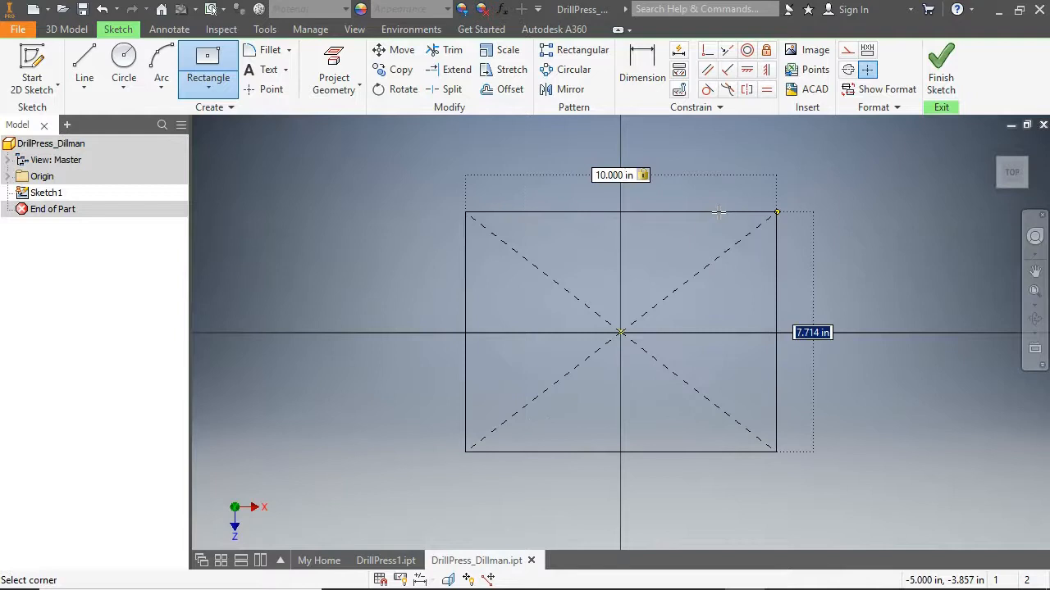
type("14")
key("Tab")
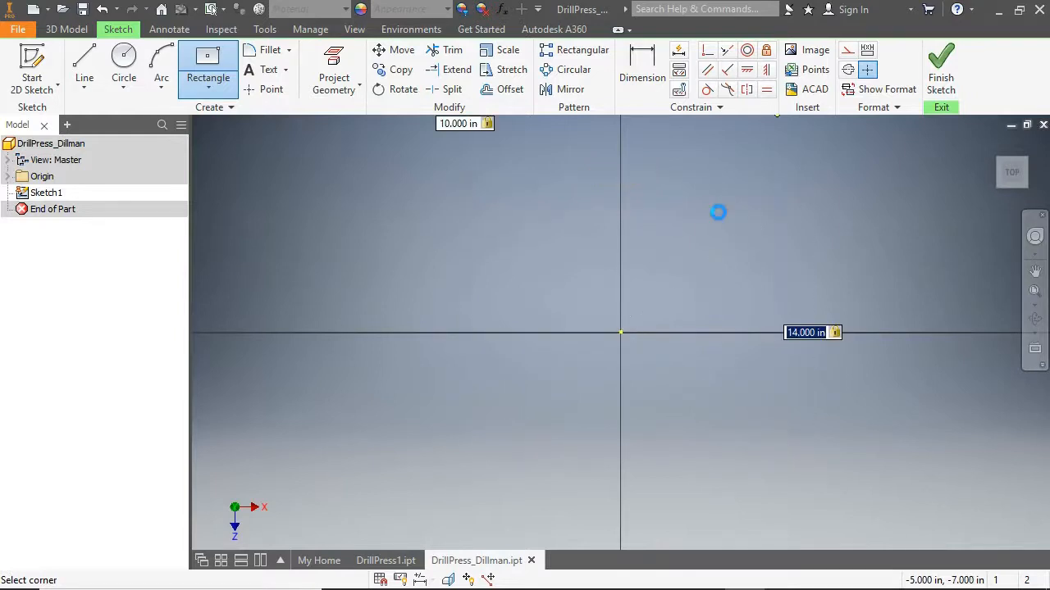
scroll(604, 317, "down", 4)
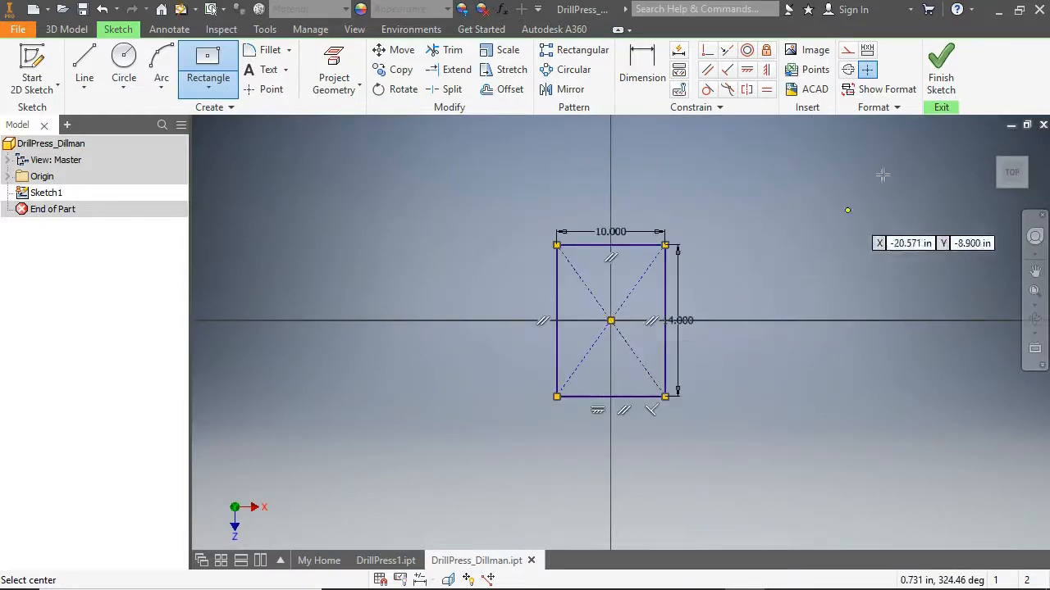
left_click(954, 73)
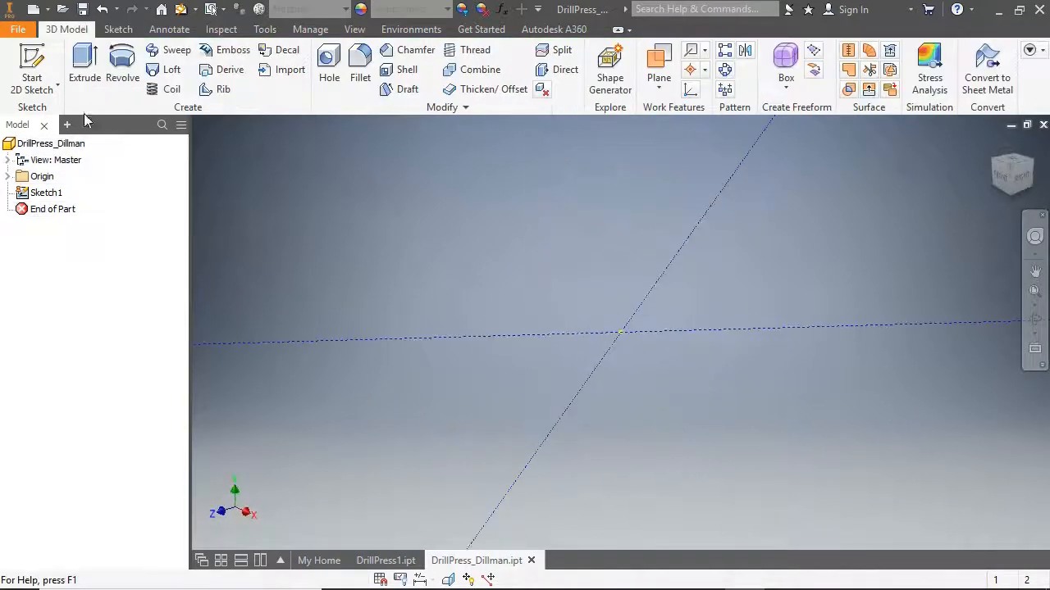
- Extrude the rectangle upward 0.5 in to form the base plate
left_click(69, 70)
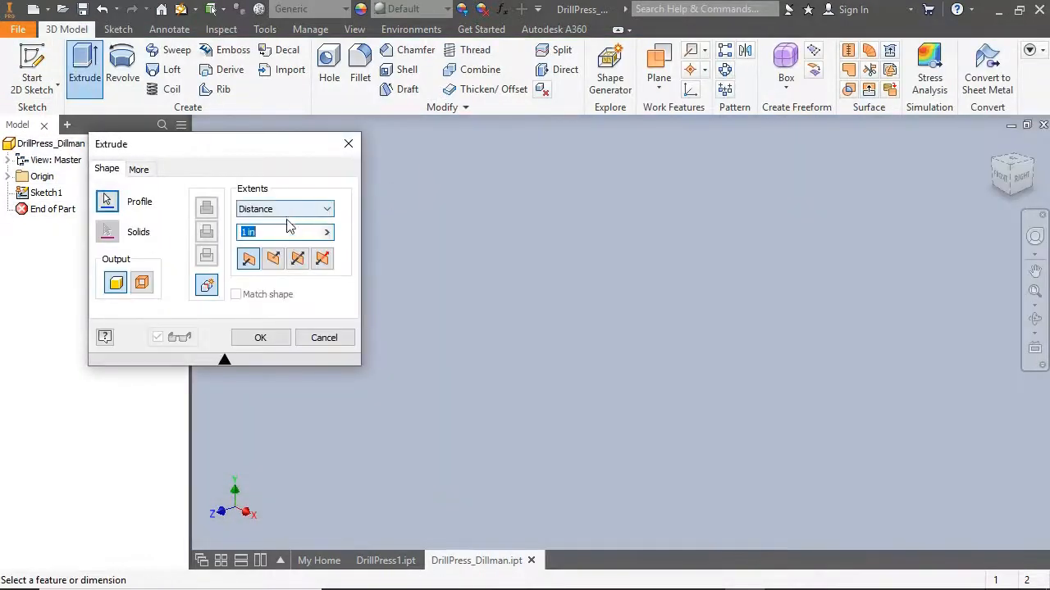
type(".5")
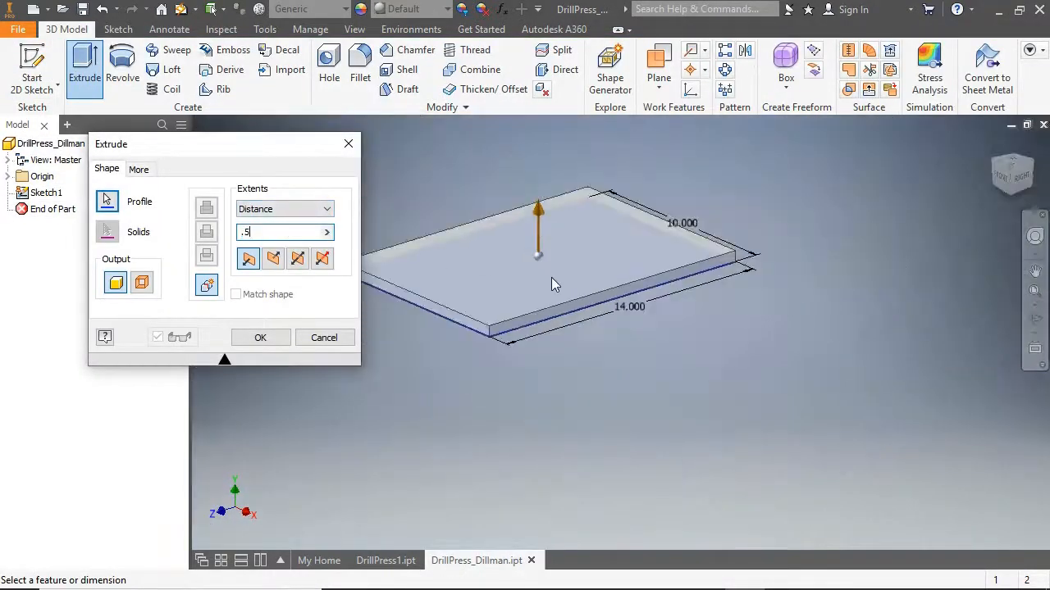
left_click(241, 335)
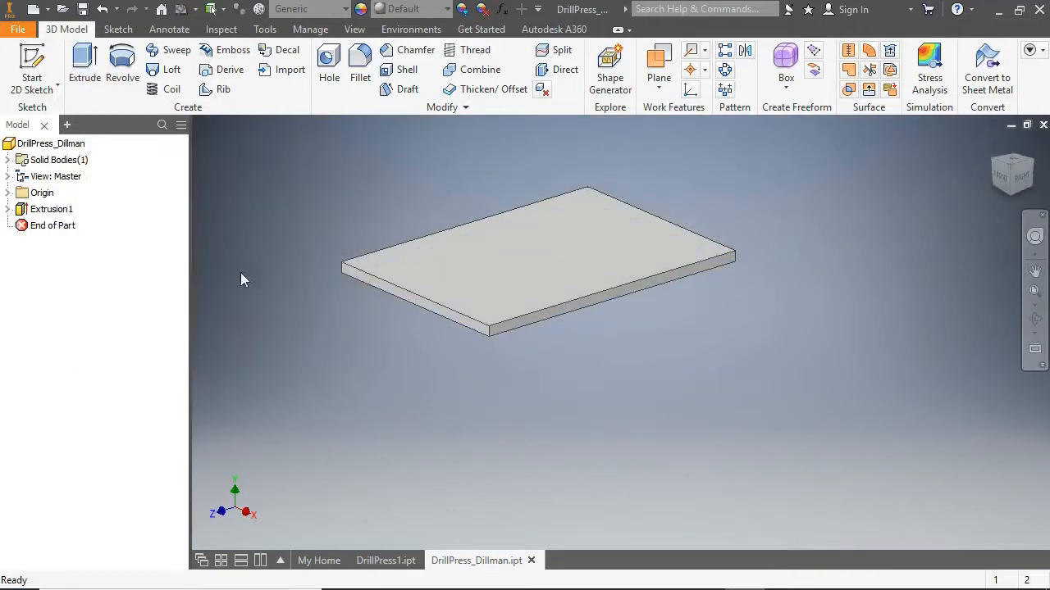
- Fillet the two vertical corner edges at the front of the base plate with a 2 in radius
left_click(348, 71)
left_click(178, 168)
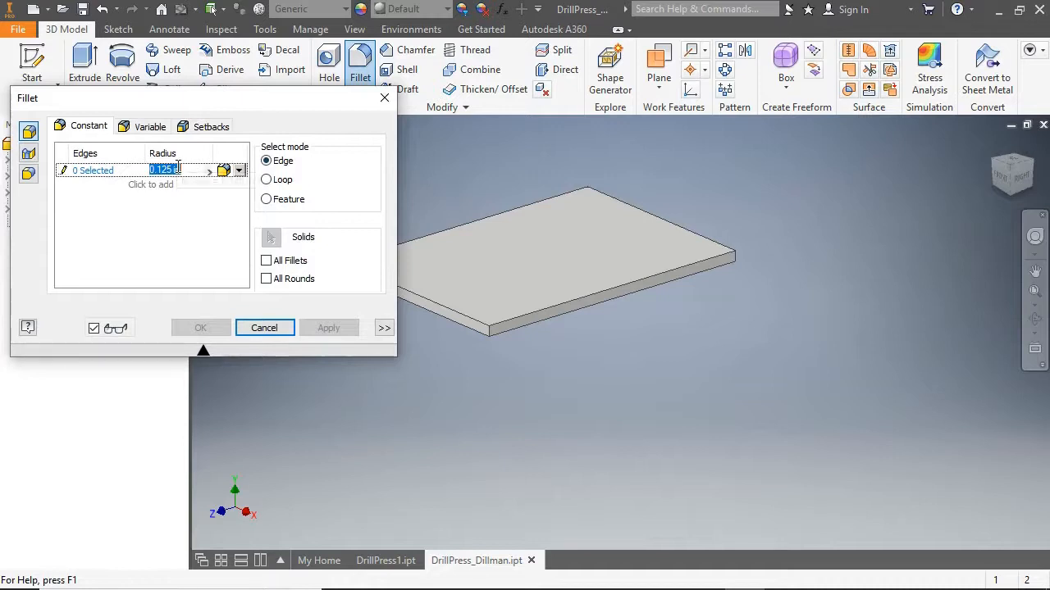
type("2")
left_click(489, 339)
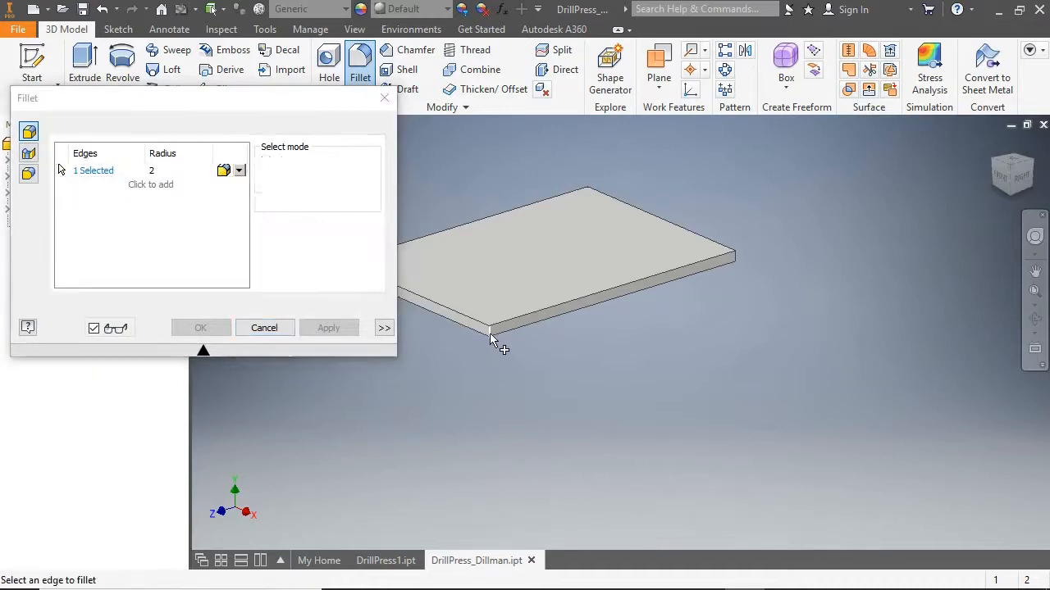
scroll(472, 365, "down", 2)
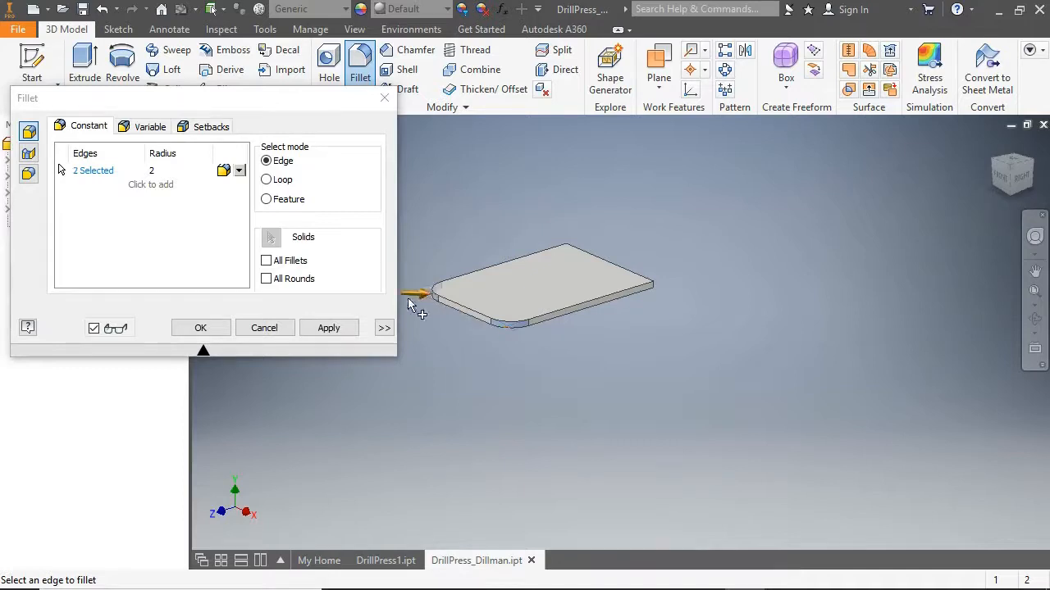
left_click(328, 328)
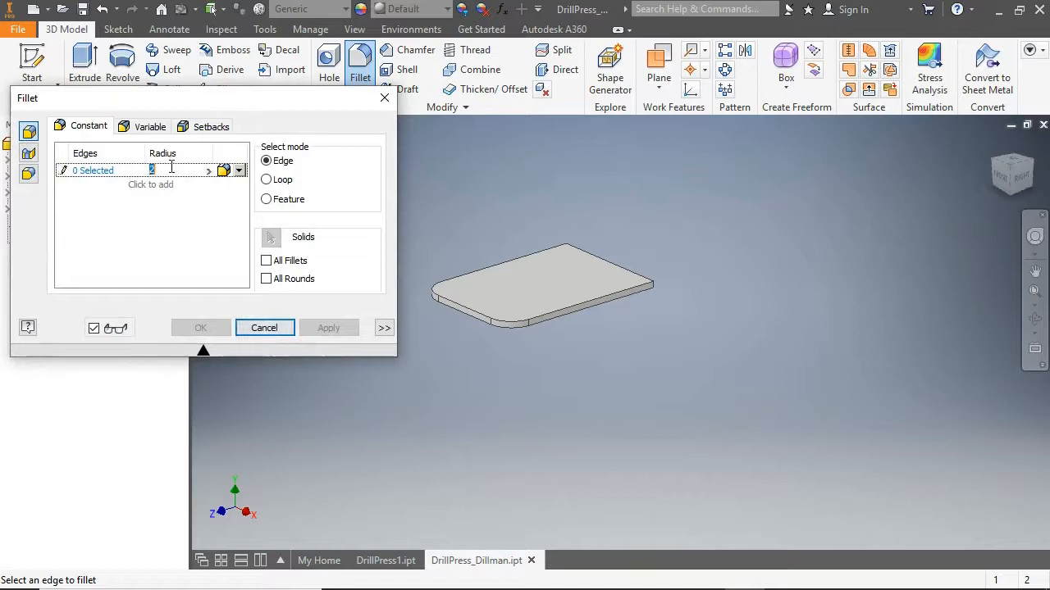
- Fillet the two vertical corner edges at the back of the base plate with a 0.75 in radius
key("BackSpace")
scroll(666, 290, "down", 3)
left_click(645, 287)
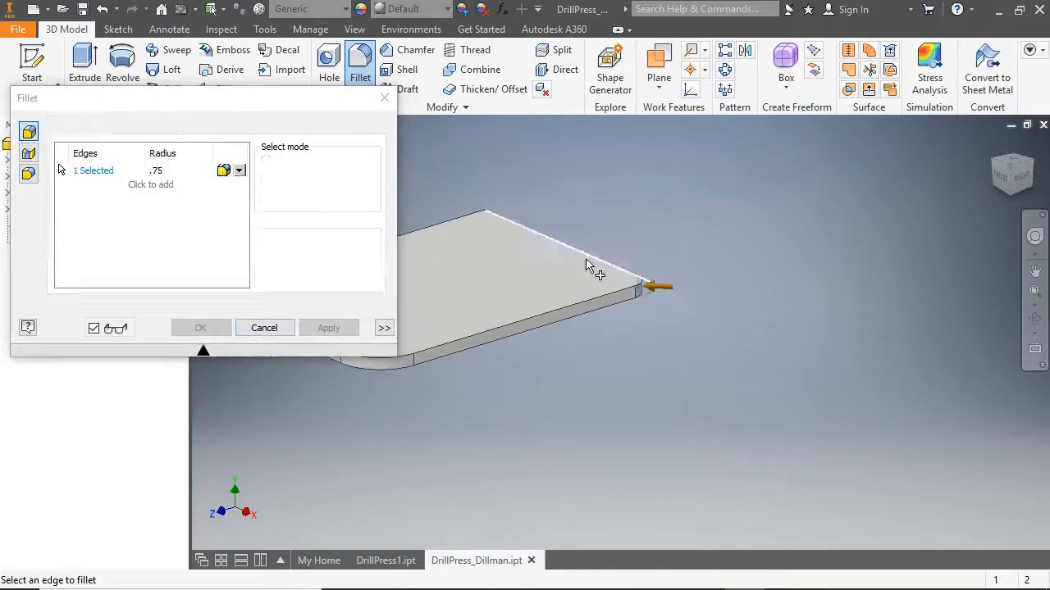
scroll(485, 215, "down", 5)
left_click(484, 217)
scroll(484, 218, "up", 4)
left_click(304, 329)
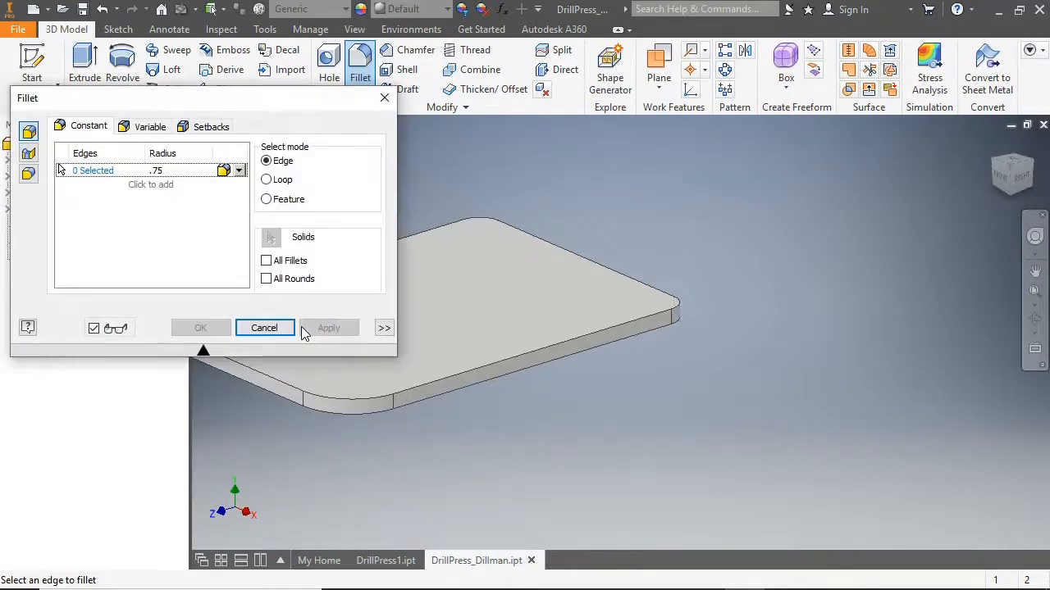
left_click(263, 325)
key("Home")
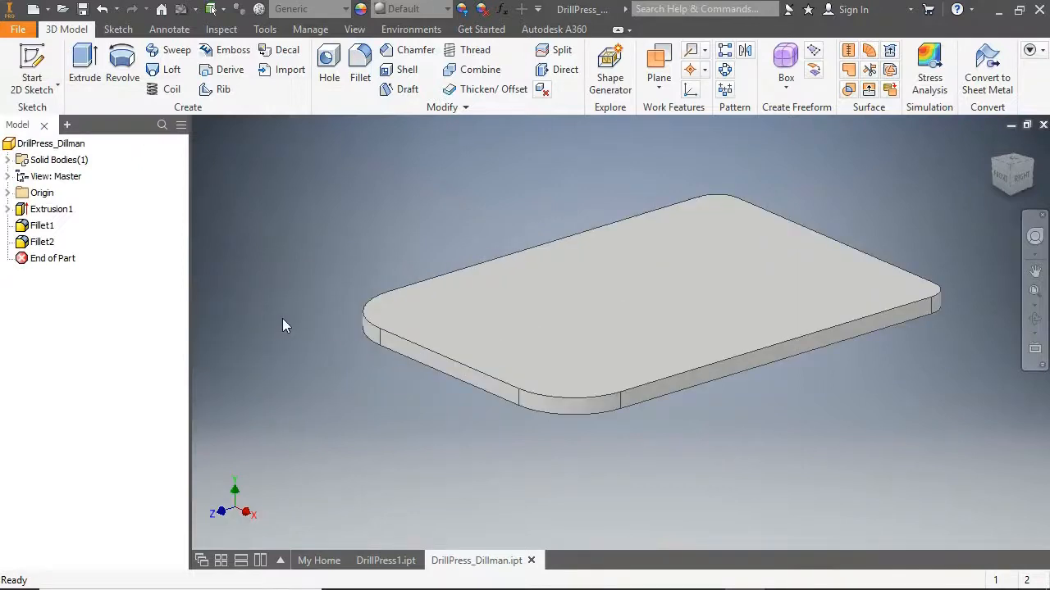
- Start a sketch on the base plate's top face and project the face's outline into it
left_click(32, 65)
left_click(588, 283)
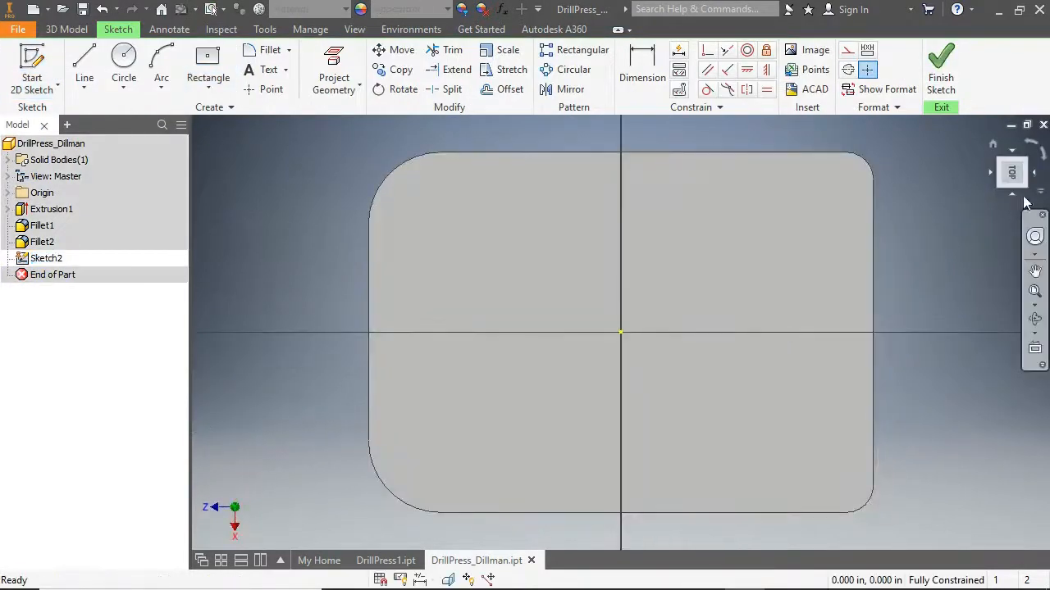
left_click(1035, 150)
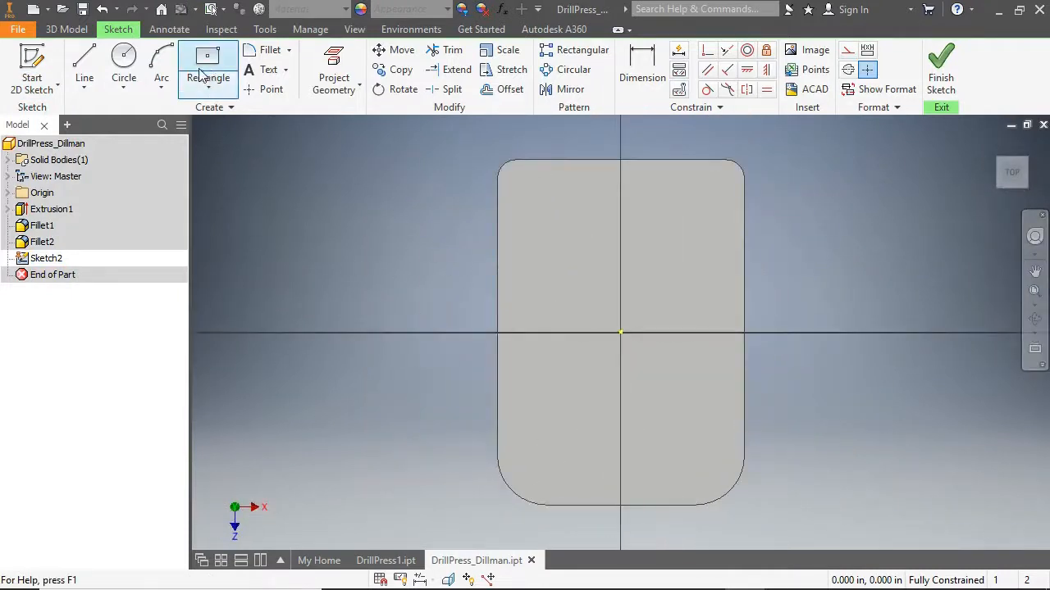
left_click(338, 66)
left_click(537, 226)
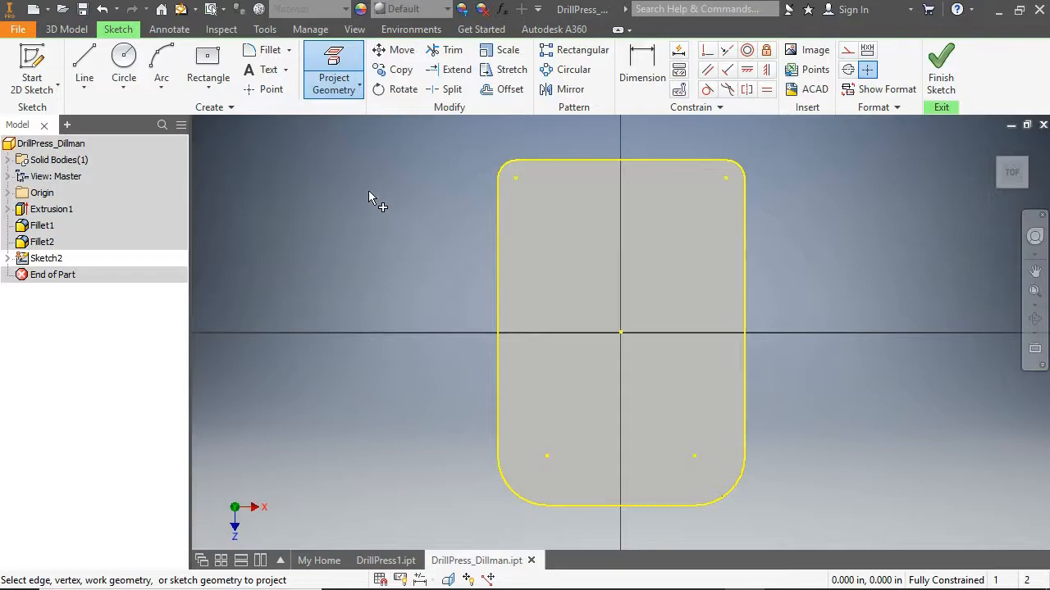
- Offset the projected outline inward by 0.25 in and finish the sketch
left_click(505, 91)
left_click(541, 161)
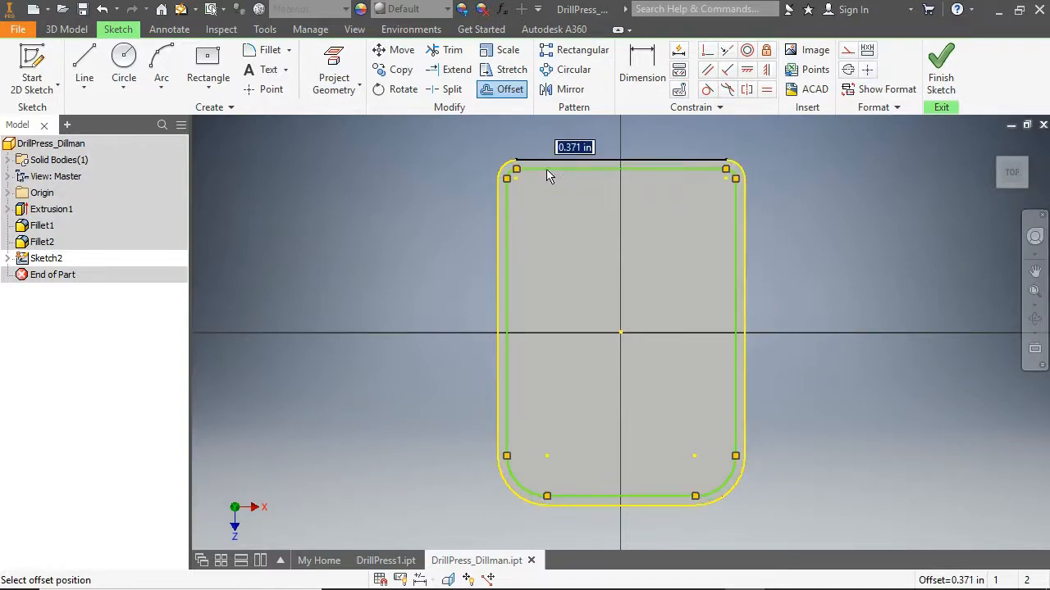
type(".")
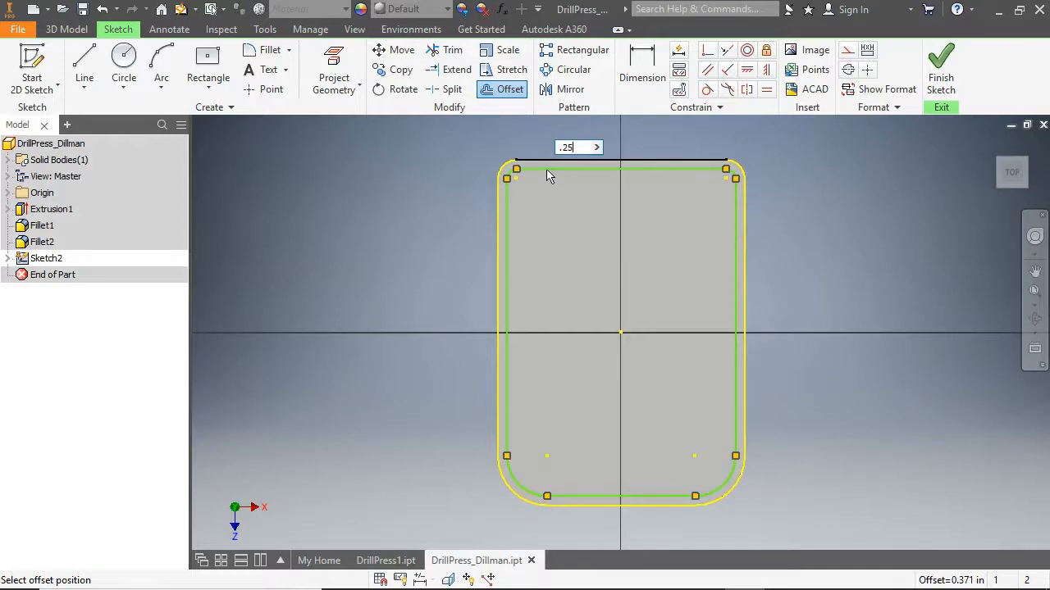
type("25")
key("Return")
key("F8")
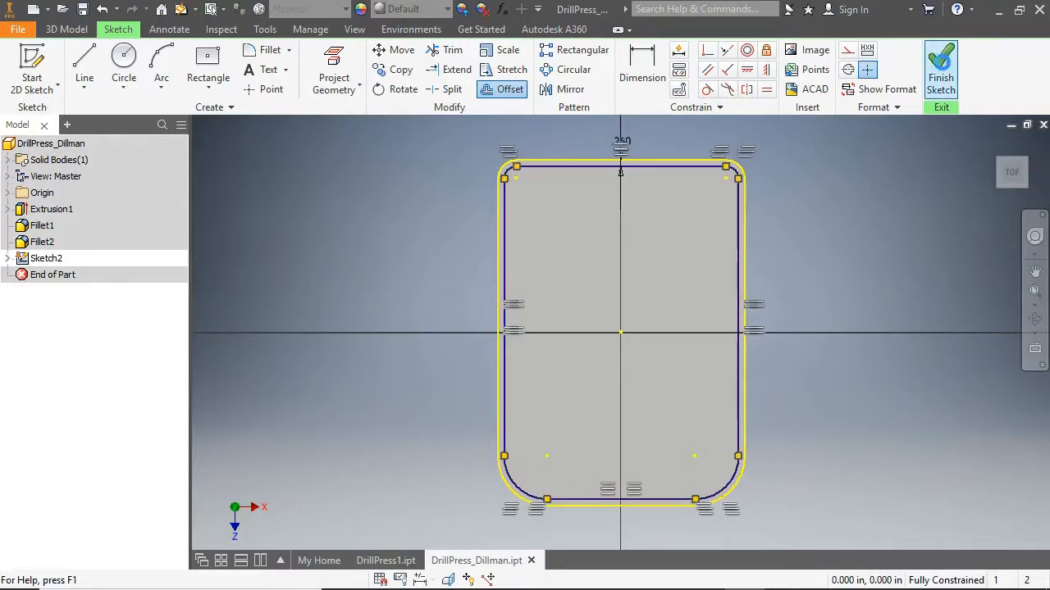
left_click(941, 70)
- Extrude the inner offset profile 1 in upward from the base plate with a -10 degree taper
left_click(84, 70)
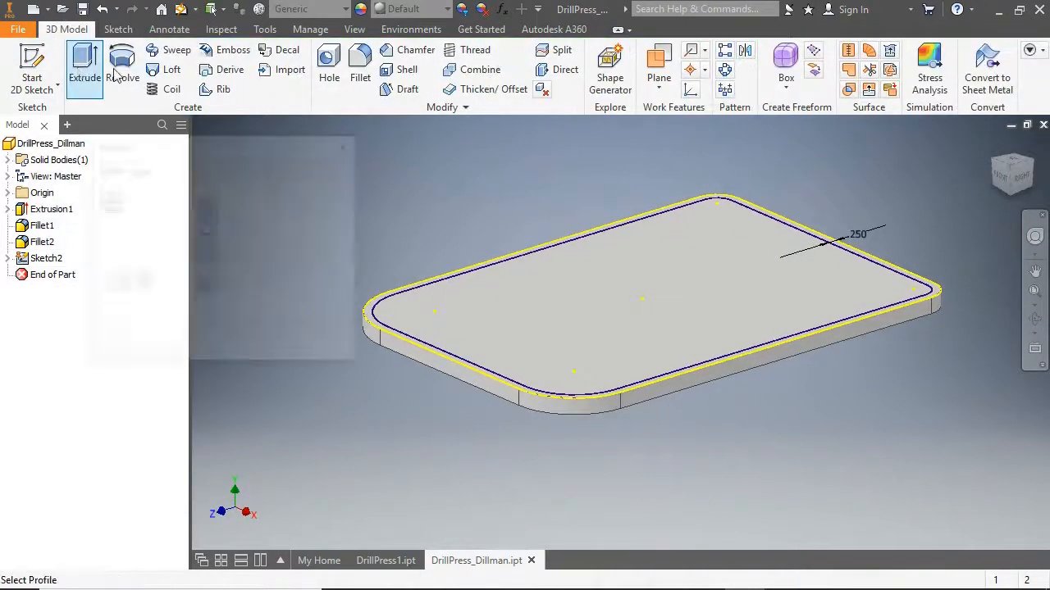
left_click(578, 287)
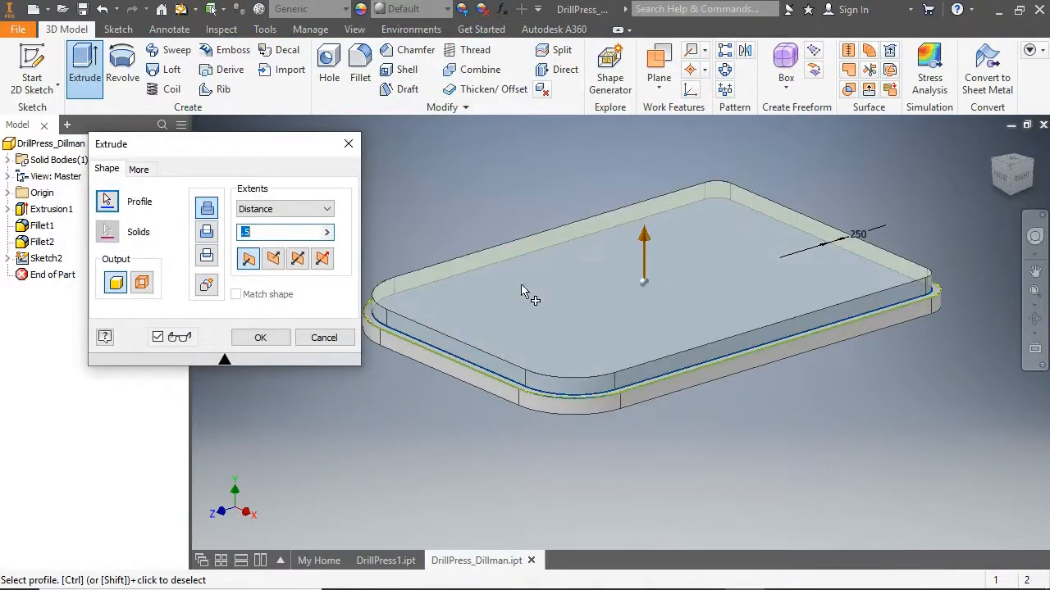
type("1")
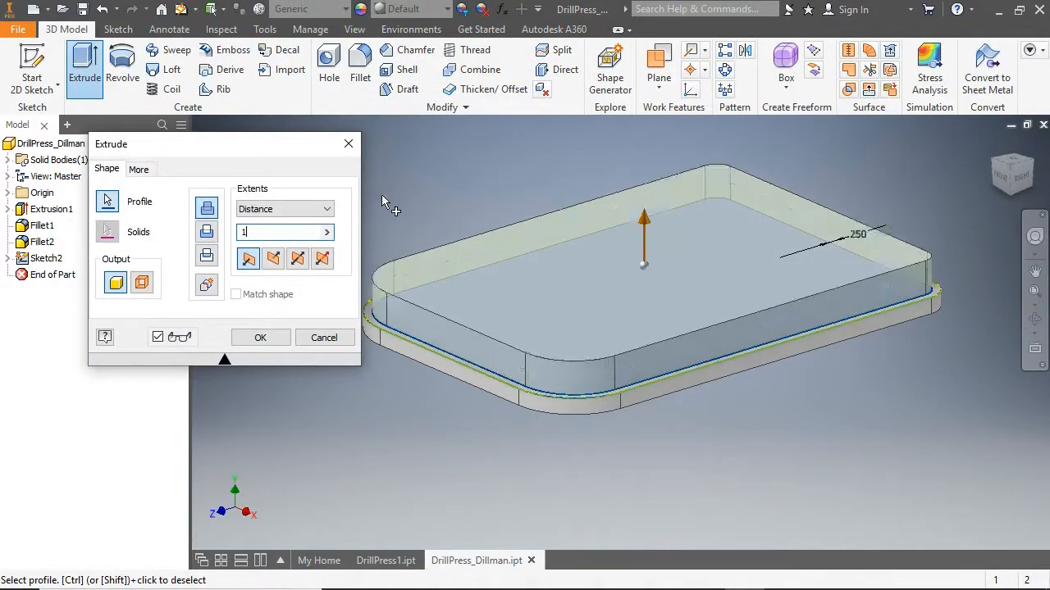
left_click(141, 170)
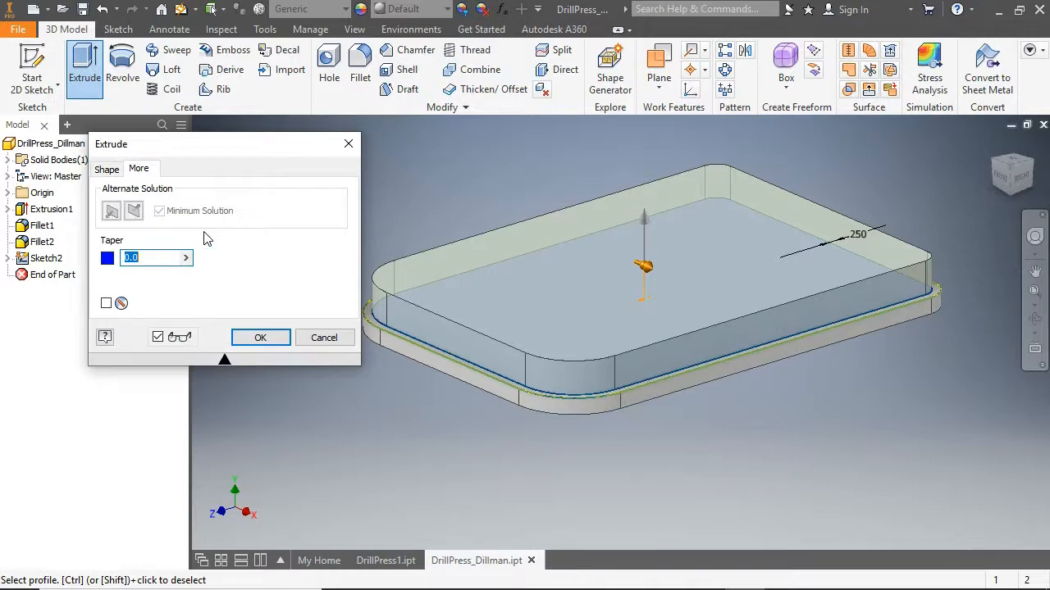
type("-10")
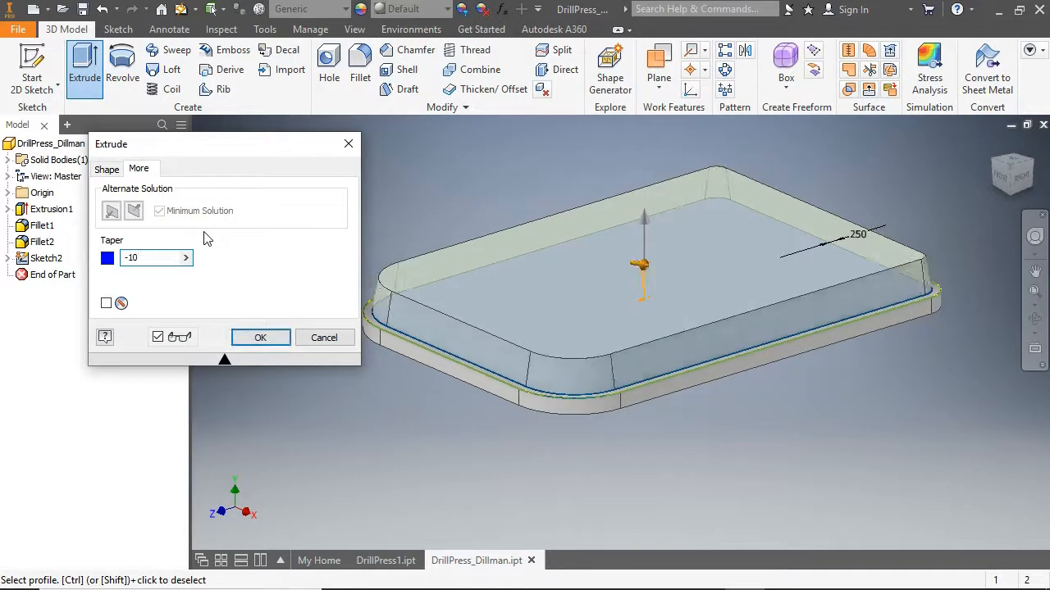
left_click(256, 340)
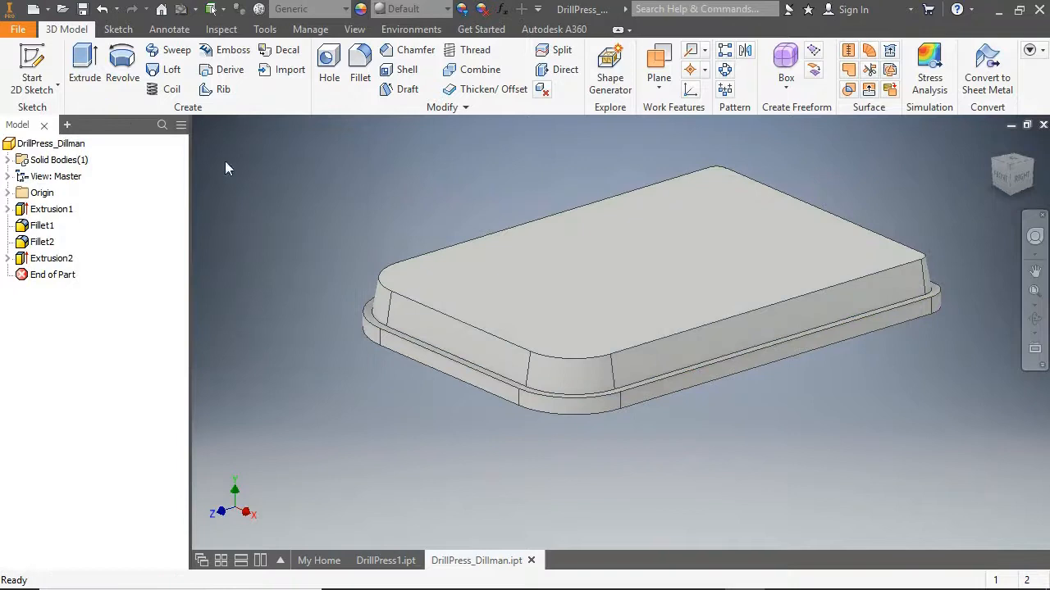
- Fillet the raised step's top and bottom edge loops and the base plate's upper outer edge with a 0.125 in radius
left_click(360, 65)
left_click(177, 172)
type("1")
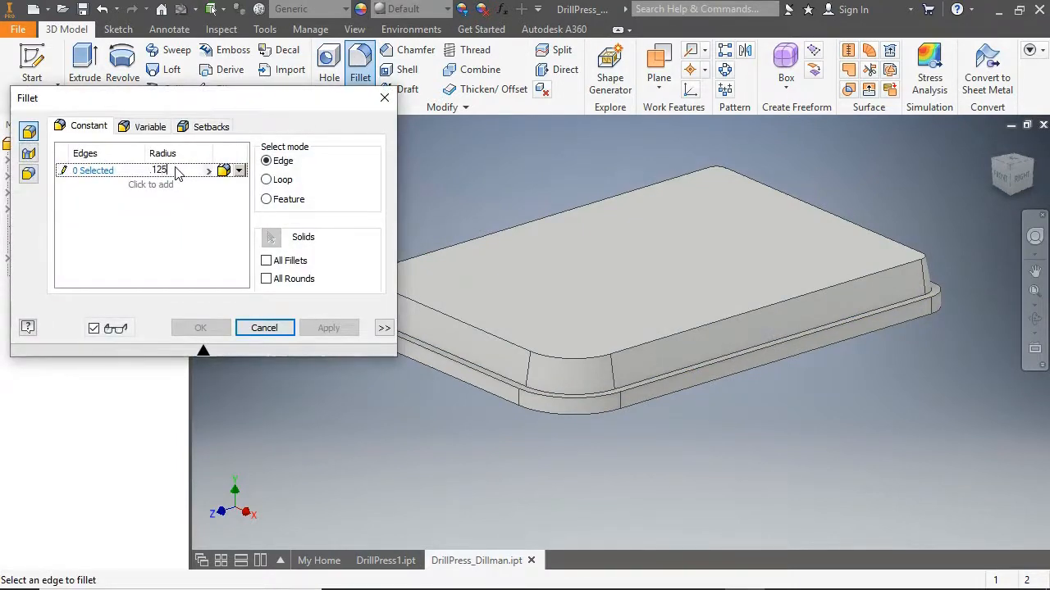
type("25")
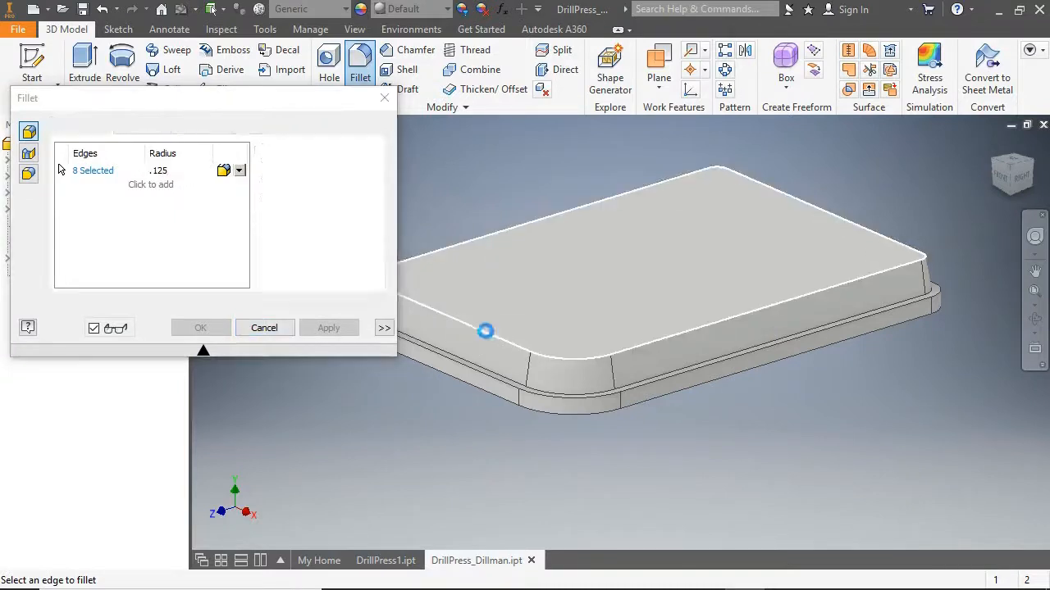
left_click(481, 330)
left_click(506, 382)
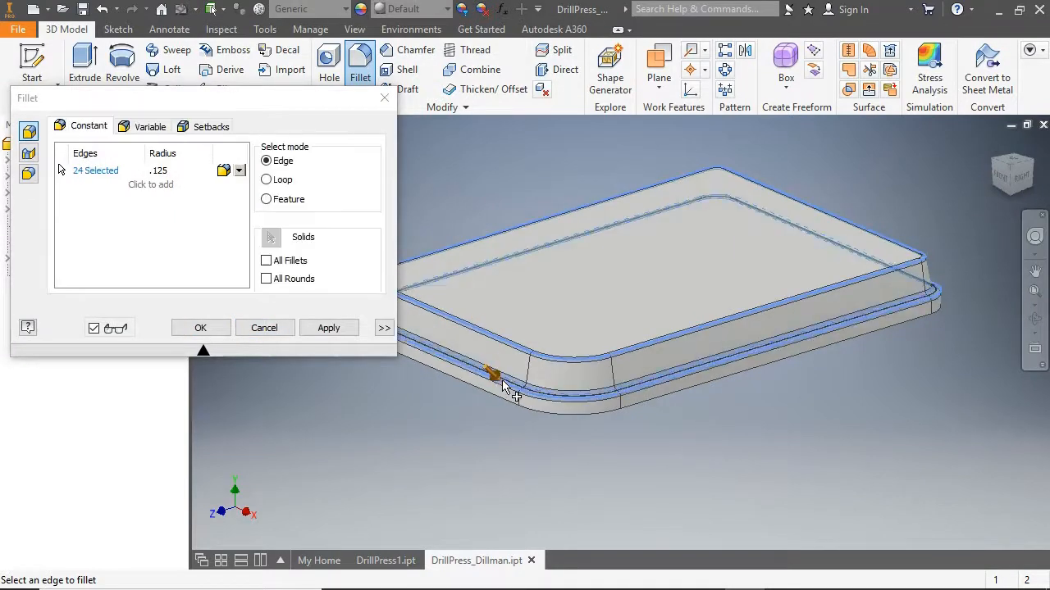
left_click(343, 329)
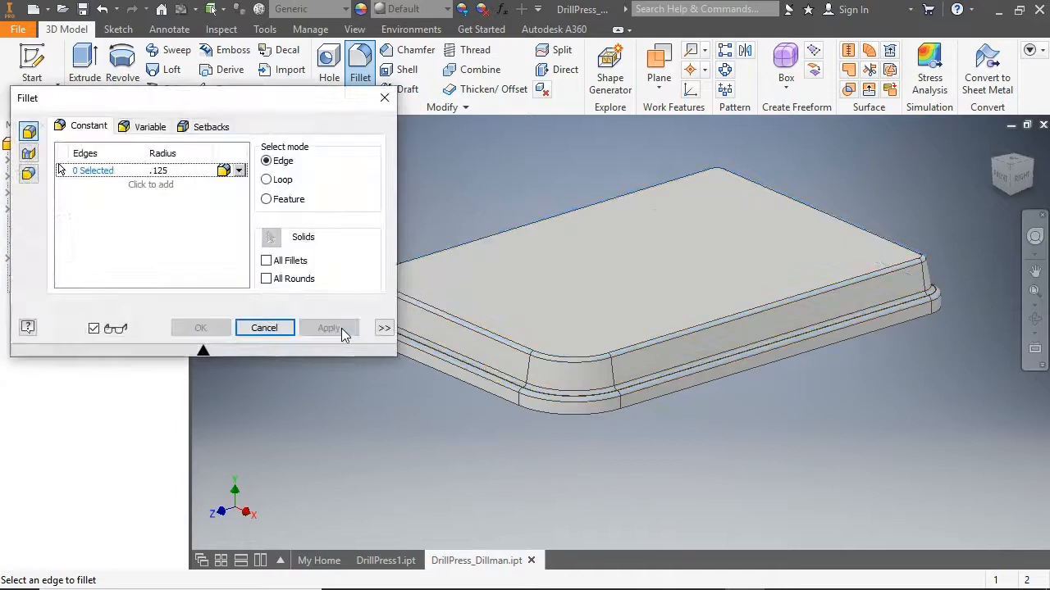
left_click(285, 328)
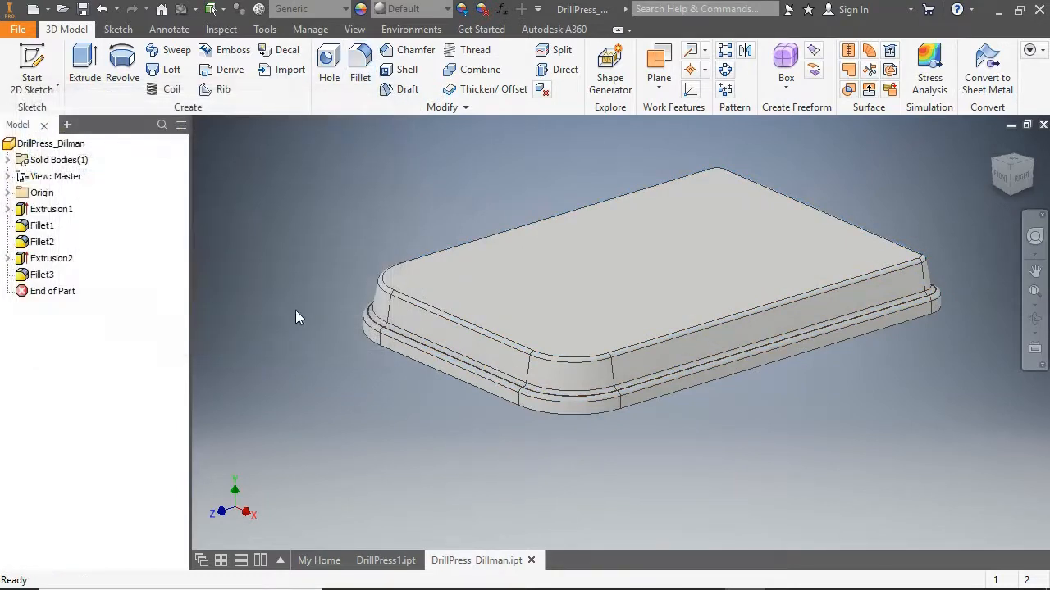
- Change the model's visual style to Shaded
left_click(354, 29)
left_click(197, 78)
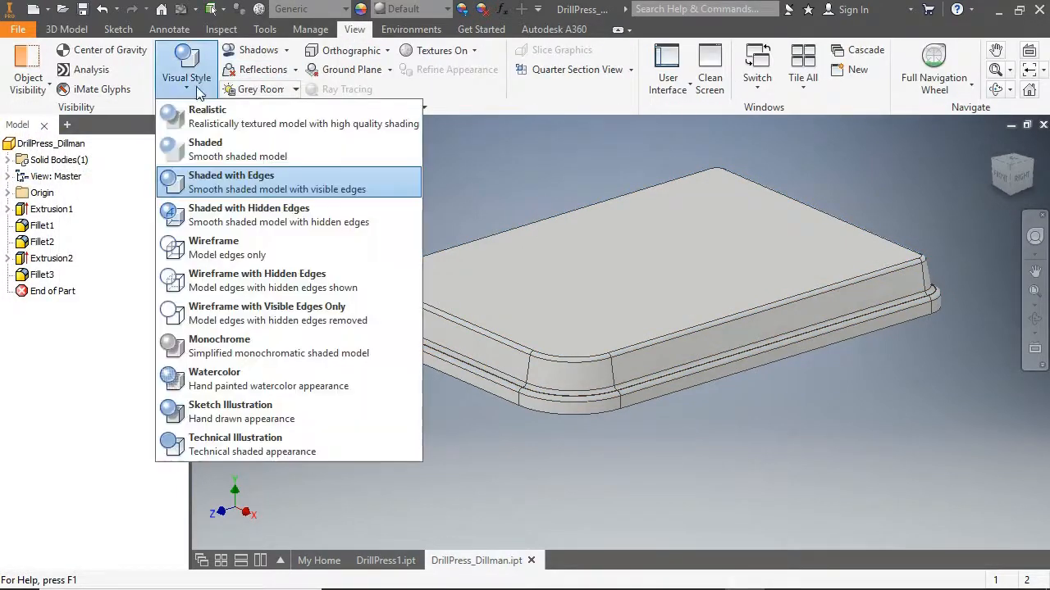
left_click(213, 151)
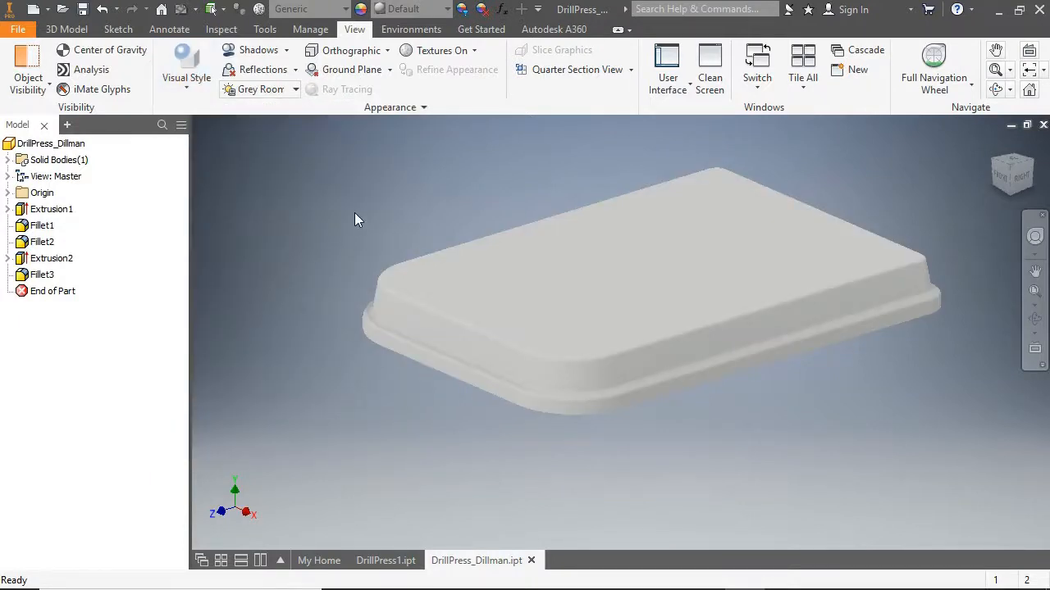
- Shell the base with a 0.25 in wall thickness, removing its bottom face
left_click(67, 30)
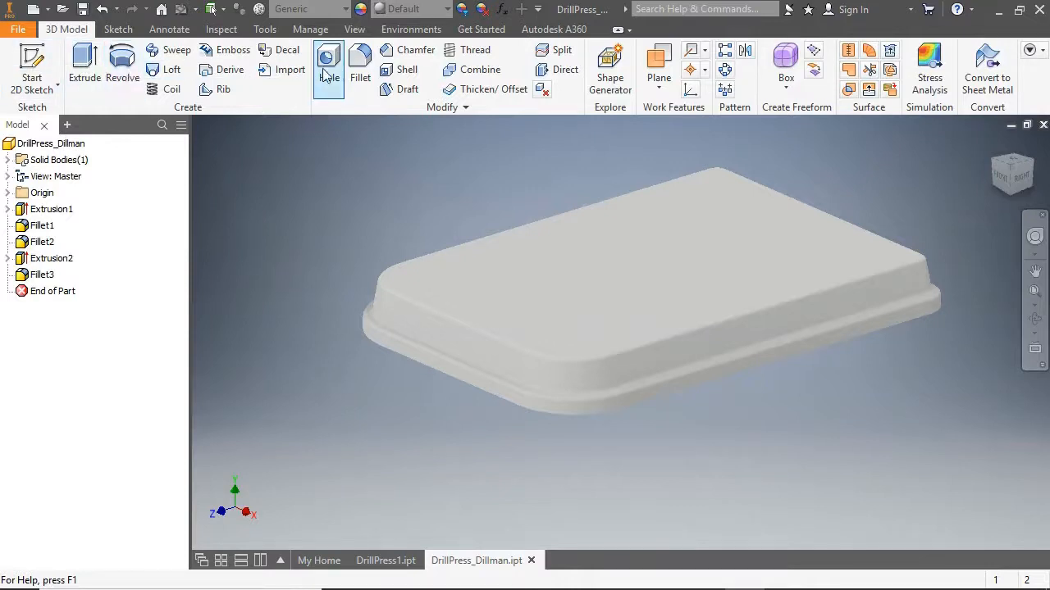
left_click(402, 70)
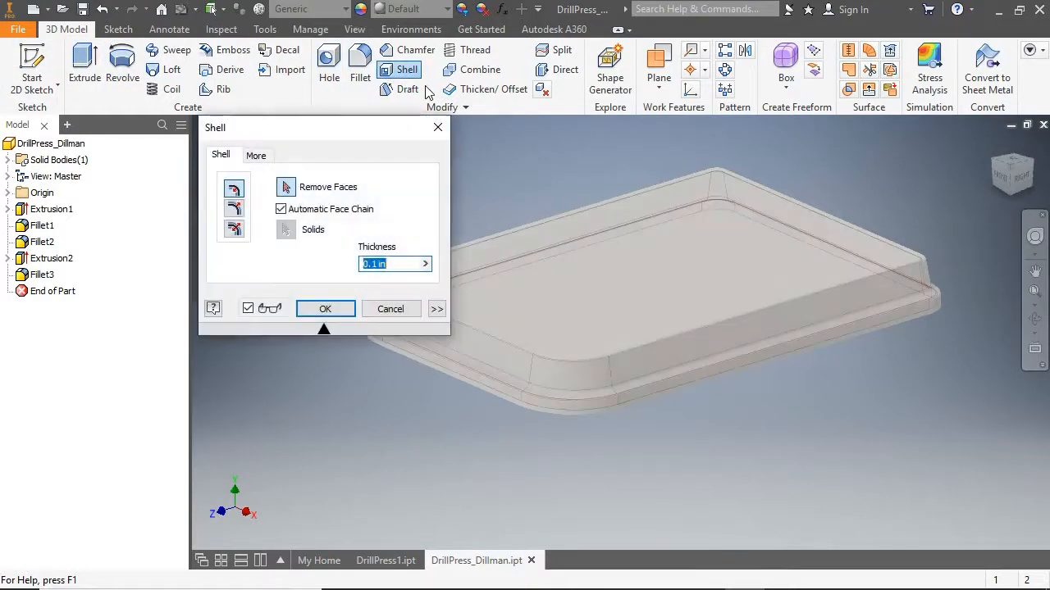
left_click(1015, 197)
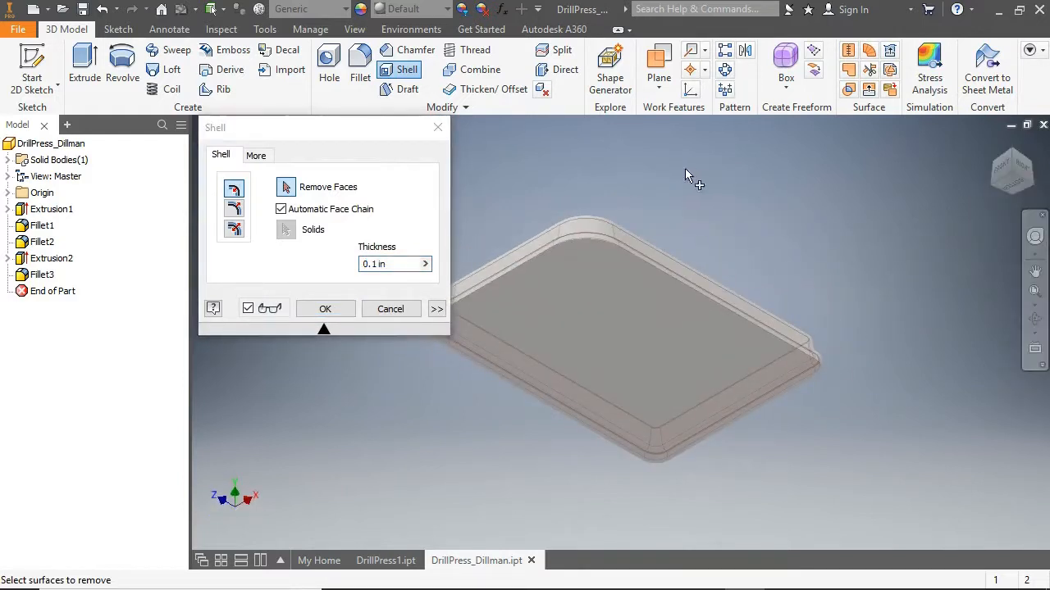
left_click(585, 323)
scroll(496, 275, "down", 5)
type(".25")
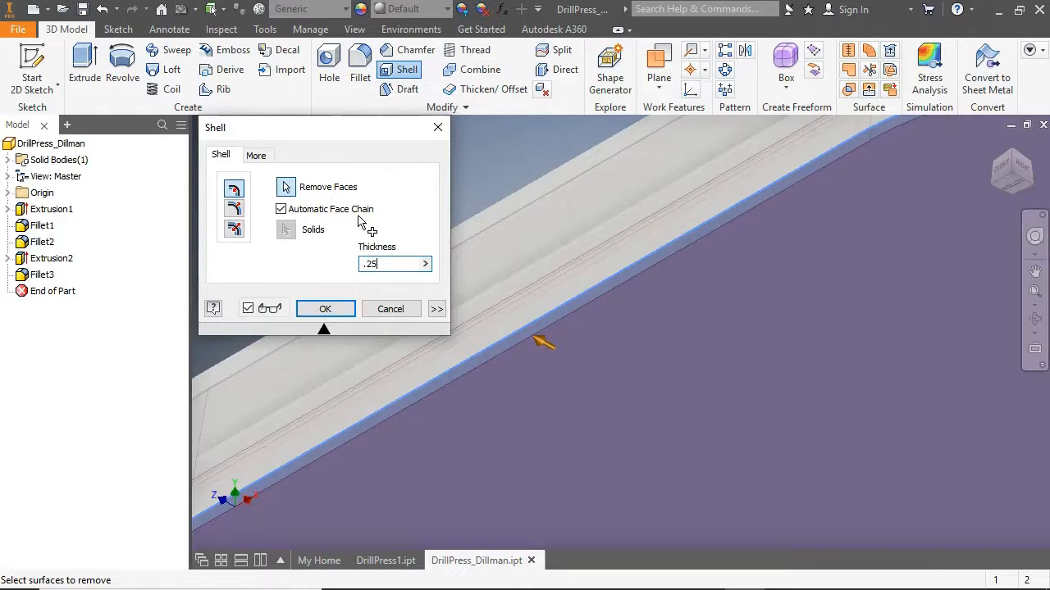
left_click(341, 310)
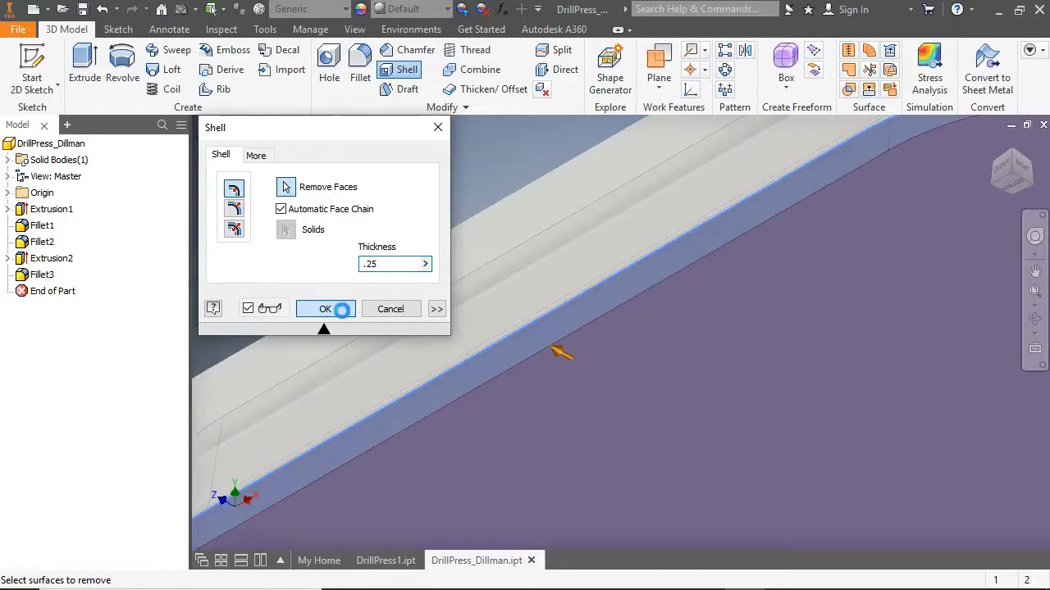
scroll(528, 233, "up", 2)
scroll(846, 153, "up", 2)
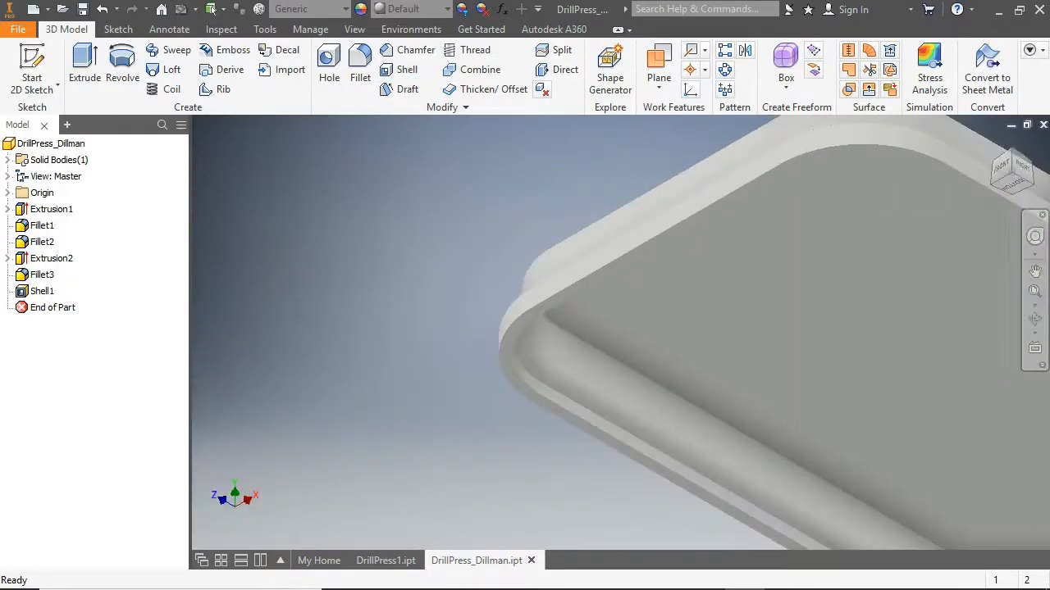
- Sketch a center-to-center slot on the raised top face, 6 in between centers and 0.5 in wide, running back from the front-left corner arc's center
left_click(994, 150)
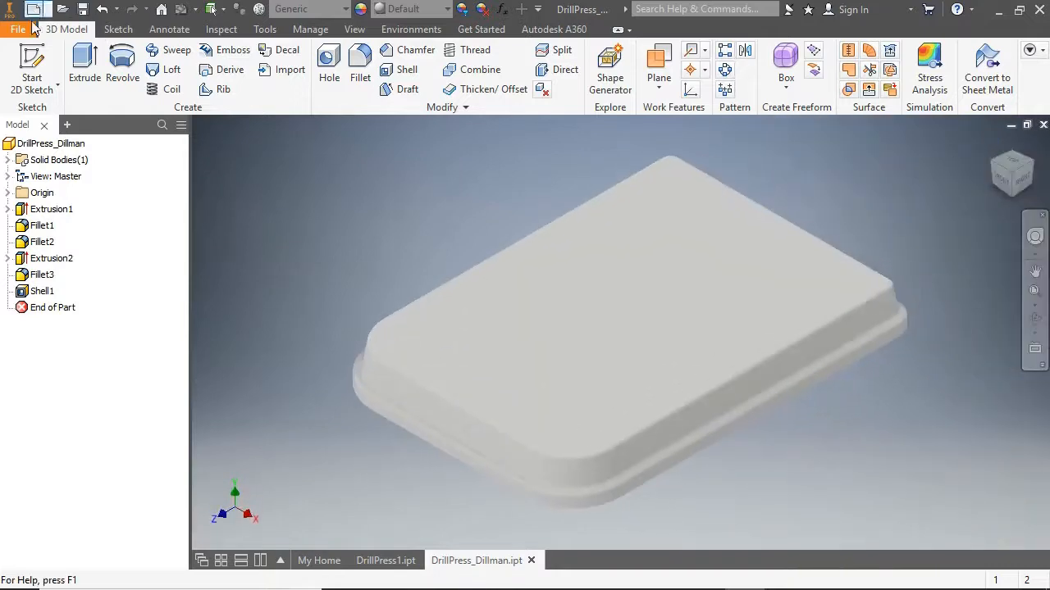
left_click(31, 70)
left_click(644, 297)
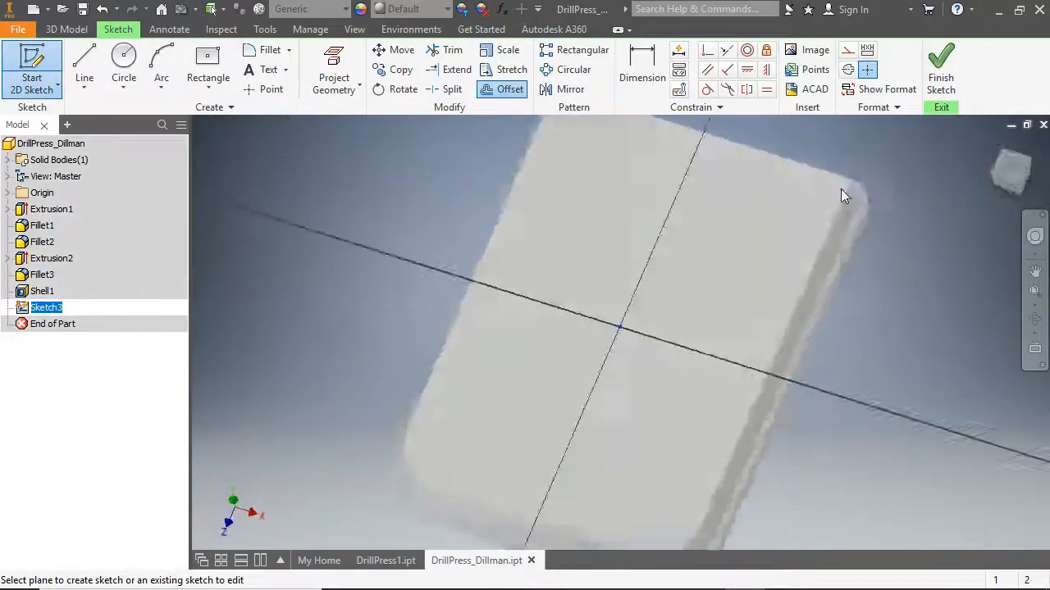
left_click(208, 82)
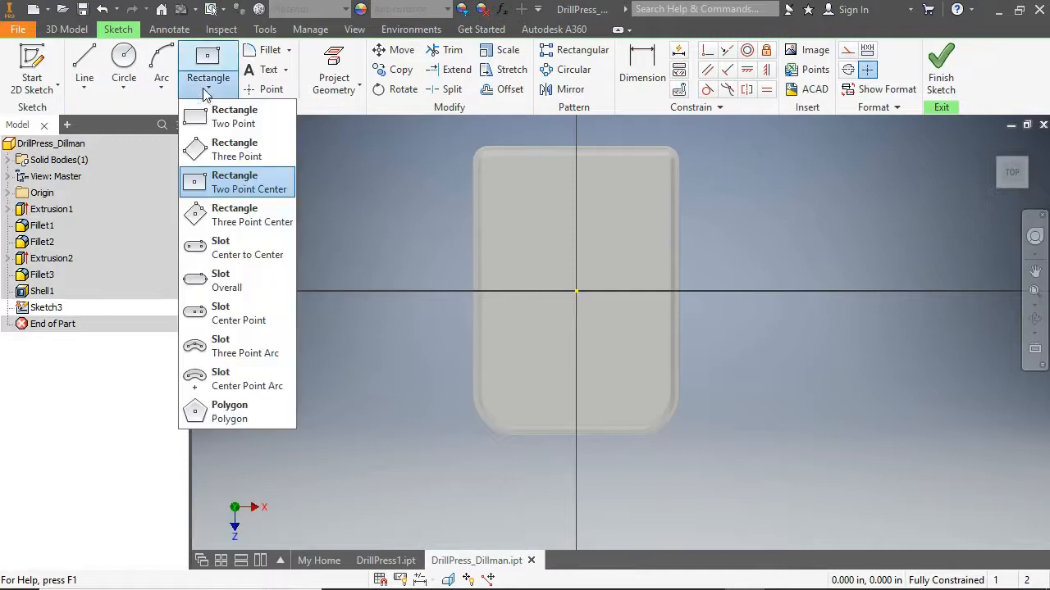
left_click(271, 256)
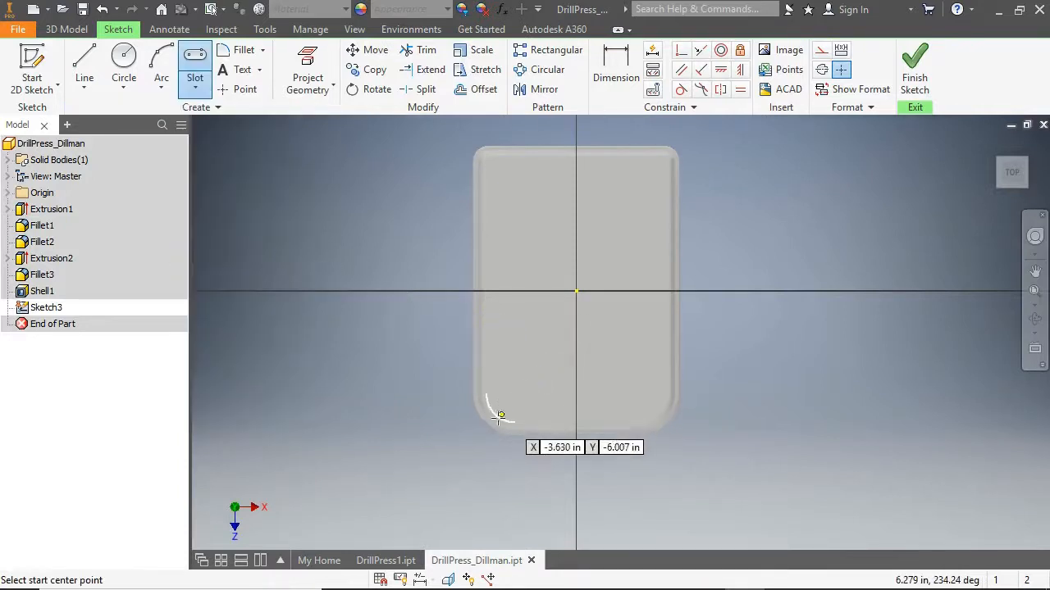
left_click(514, 394)
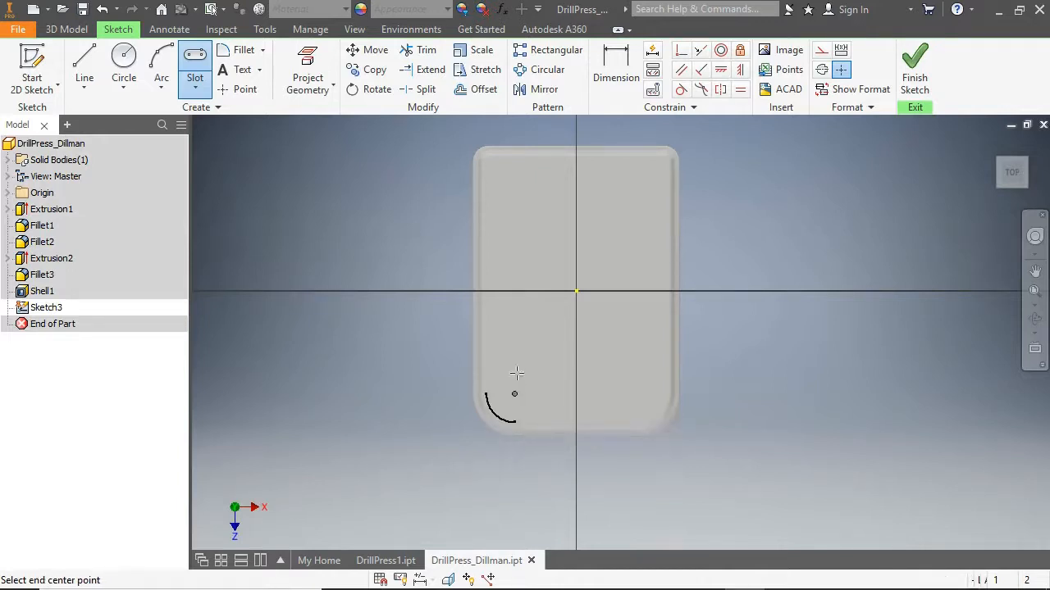
left_click(515, 322)
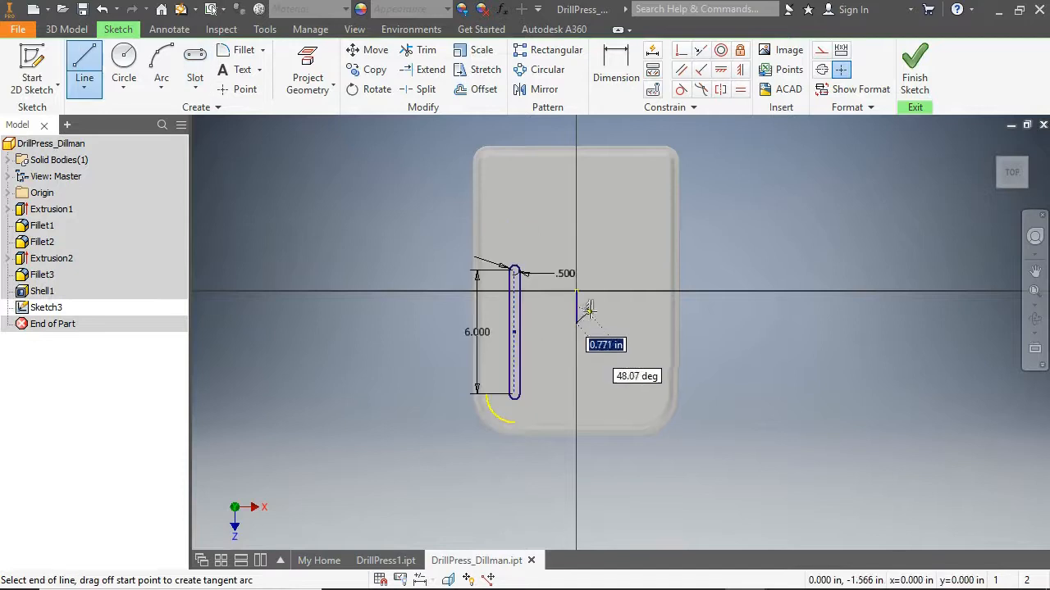
- Mirror the slot across a short vertical line, about 1.57 in long, drawn from the origin, and finish the sketch
key("Escape")
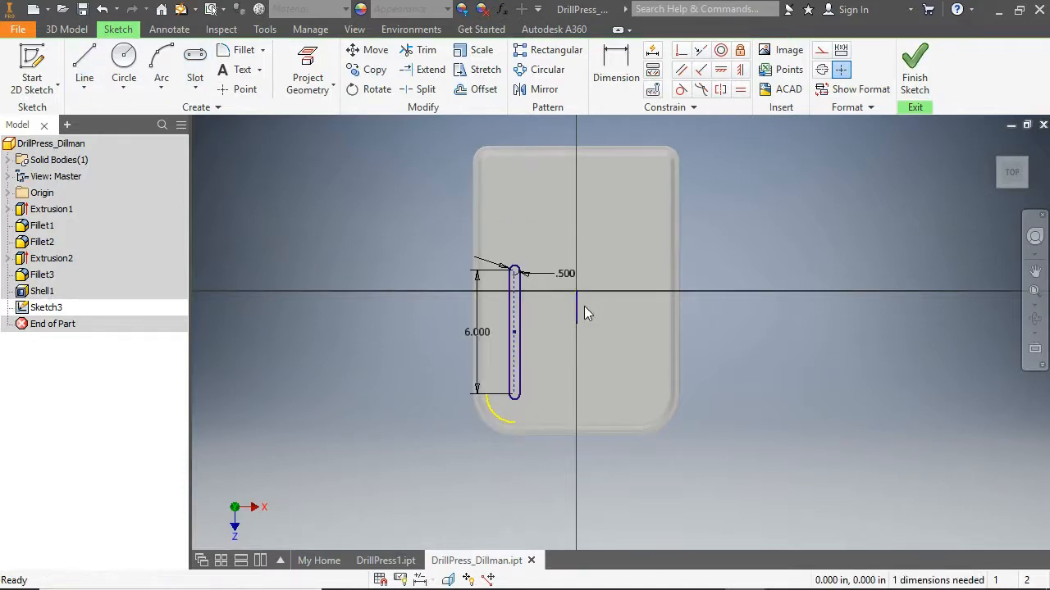
scroll(584, 305, "down", 1)
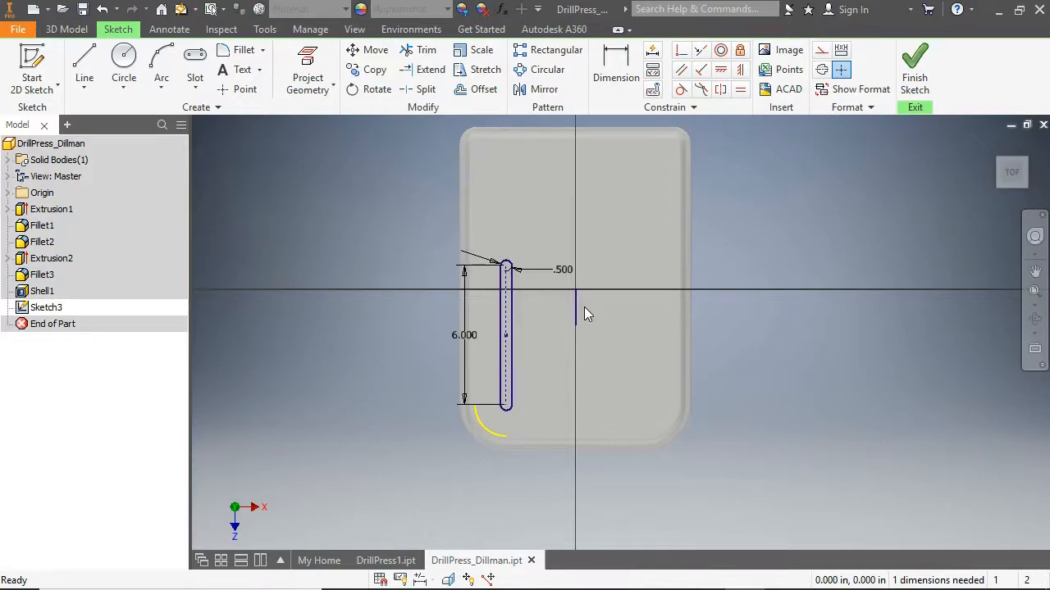
left_click(539, 88)
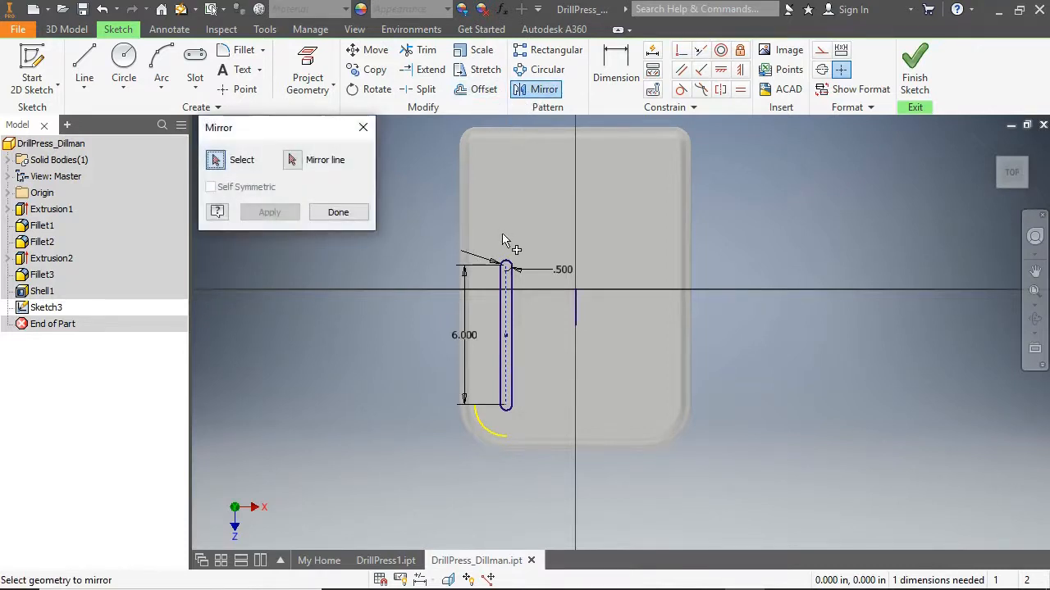
left_click_drag(492, 250, 534, 425)
left_click(292, 160)
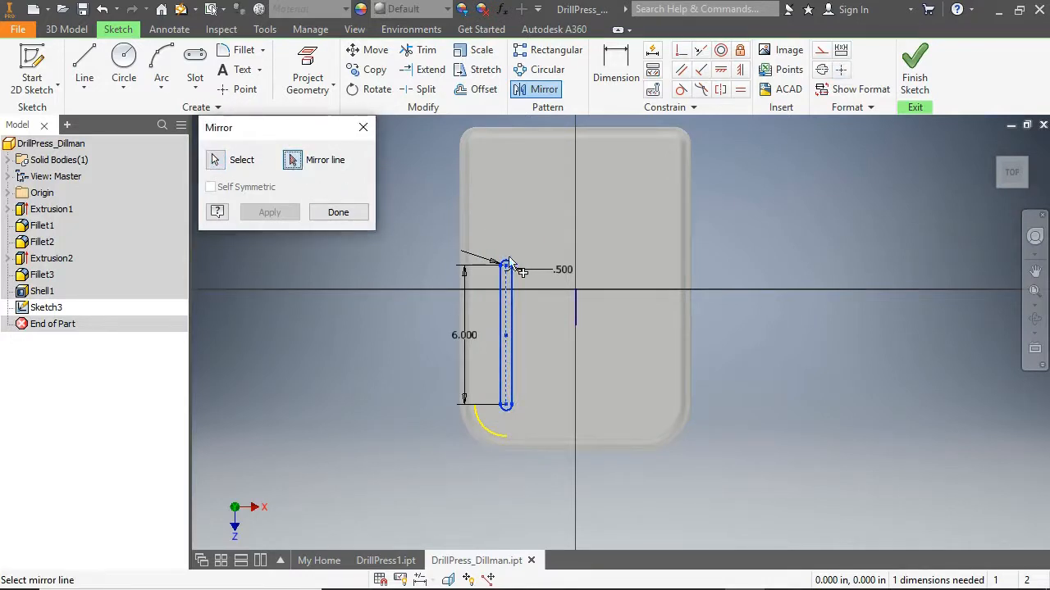
left_click(578, 325)
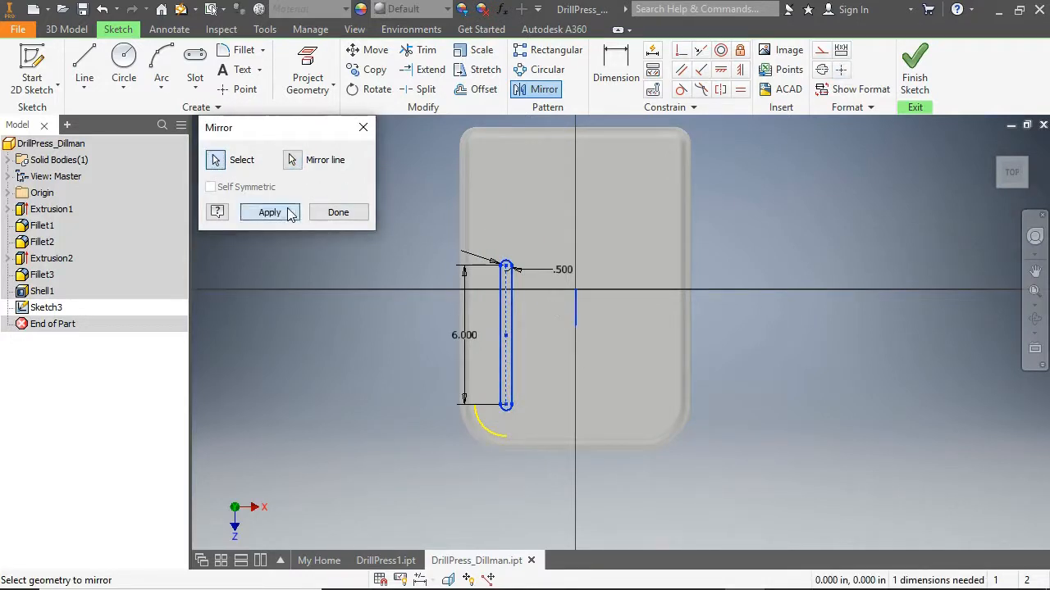
left_click(287, 212)
left_click(320, 214)
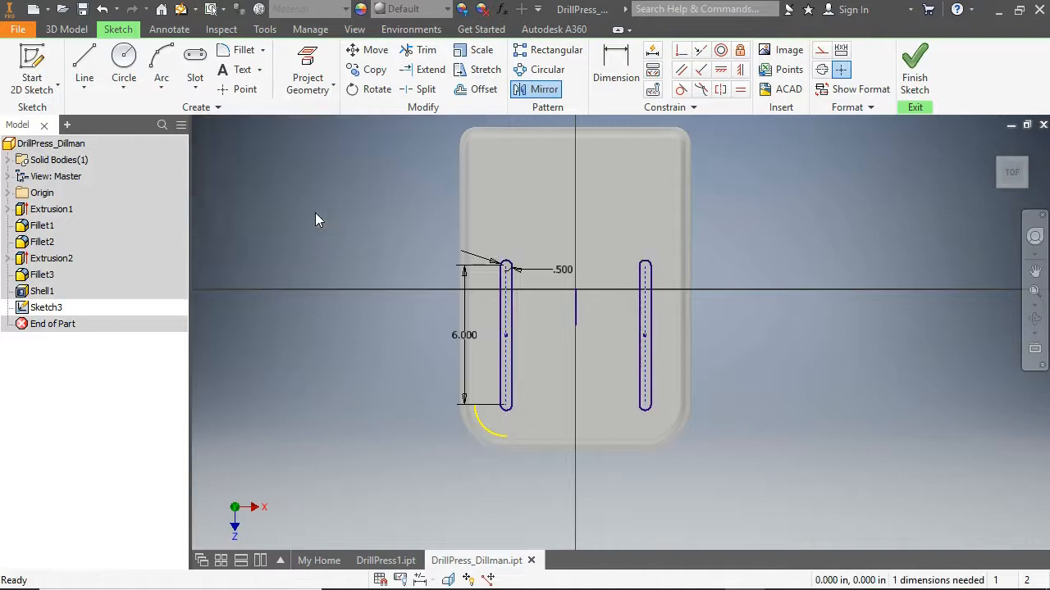
left_click(912, 70)
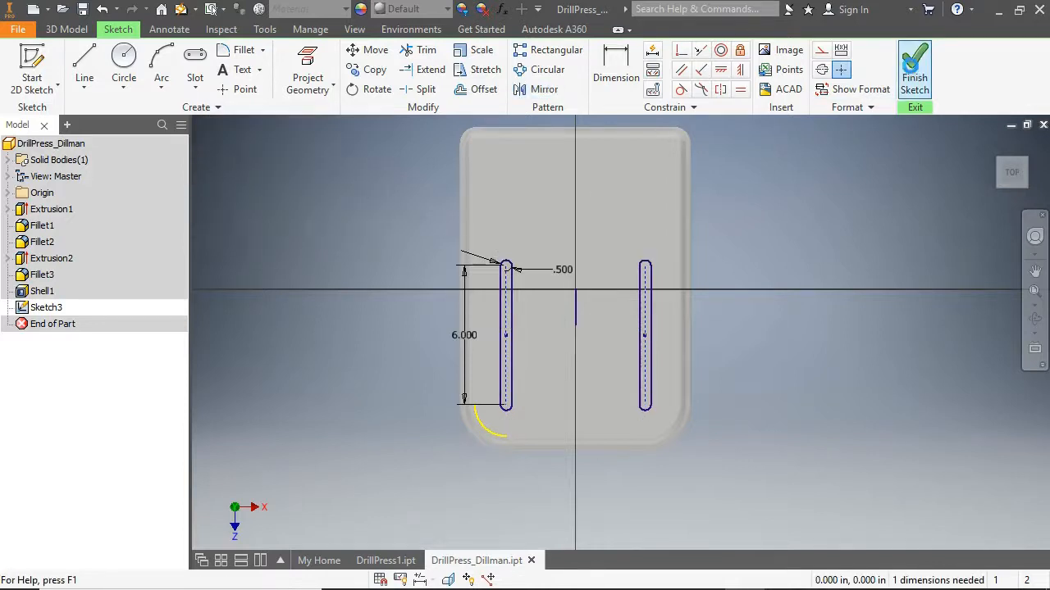
- Cut both slot profiles 1 in down through the top of the base with Extrude
left_click(97, 78)
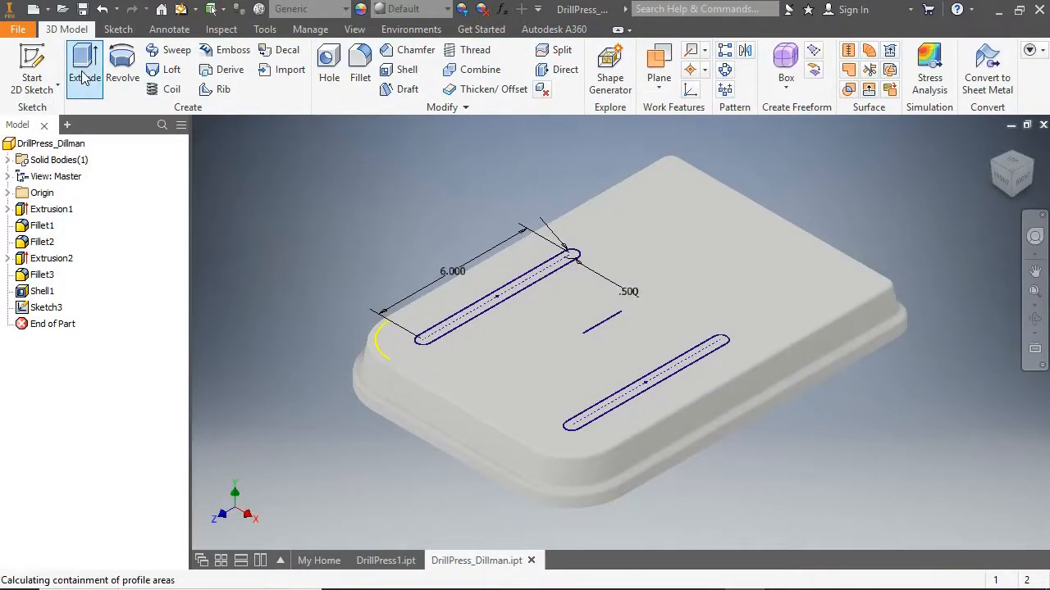
left_click(552, 260)
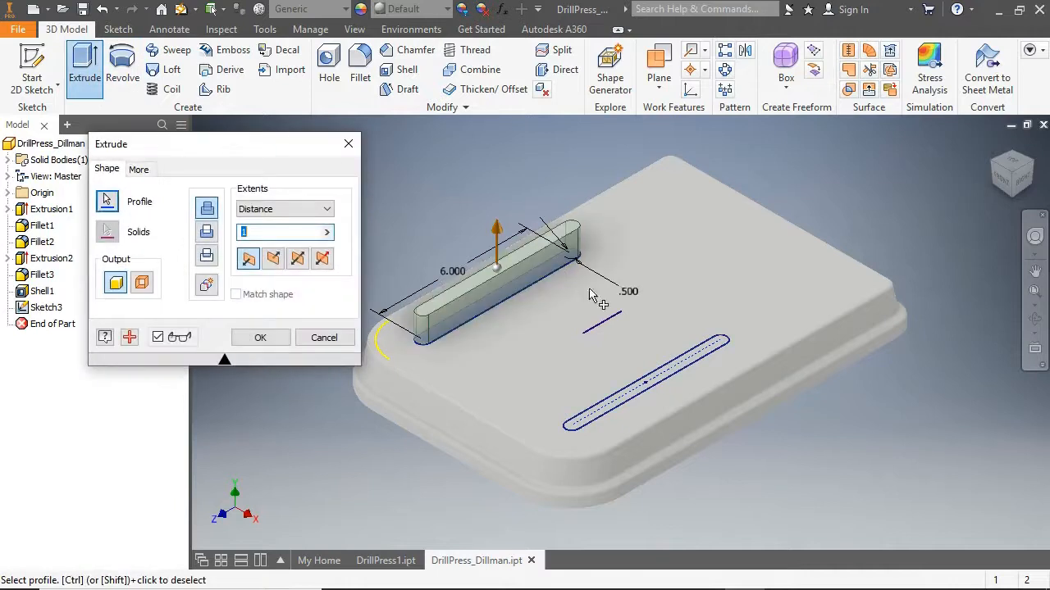
left_click(679, 369)
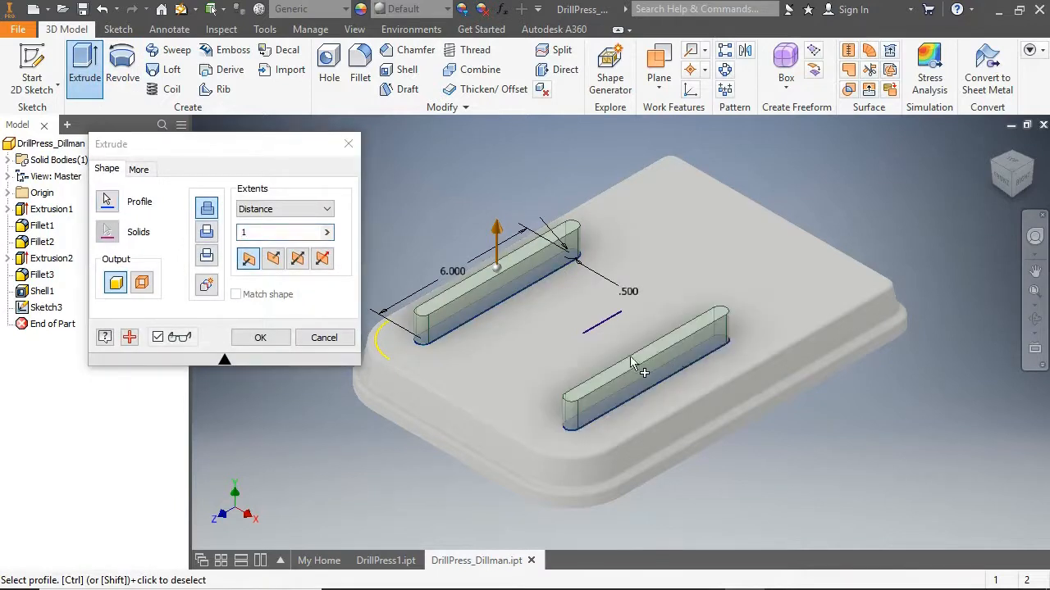
left_click(275, 259)
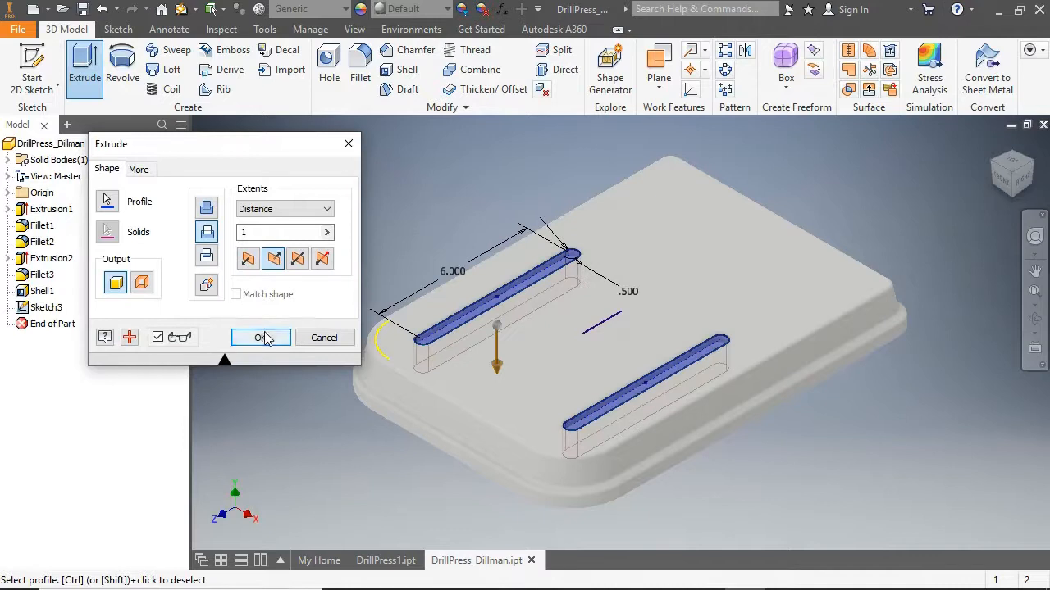
left_click(264, 334)
- Search the appearances for "cast" and apply Iron - Cast to the whole part
scroll(343, 260, "down", 3)
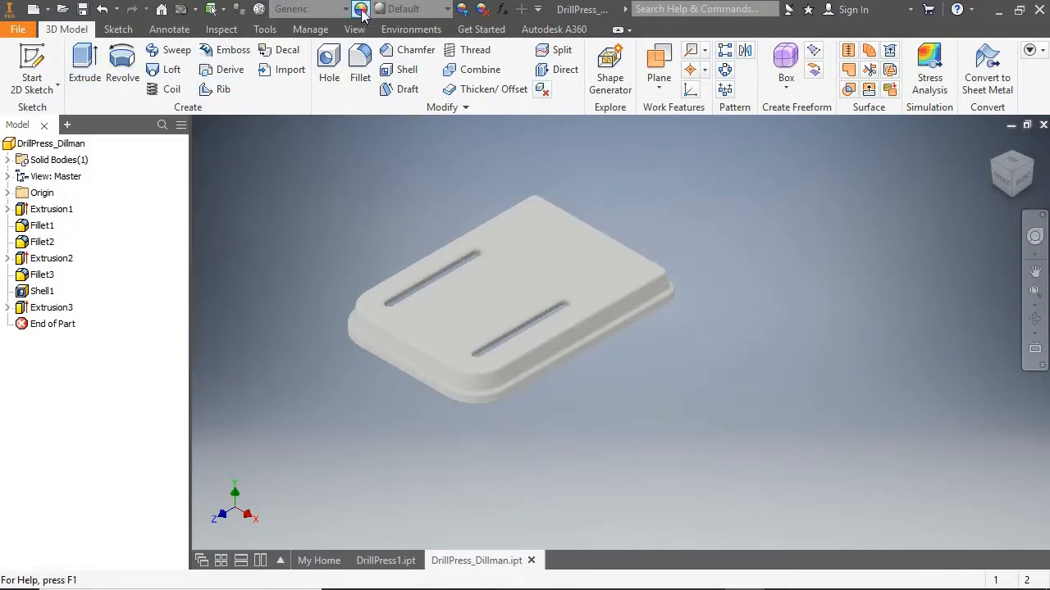
scroll(766, 258, "down", 4)
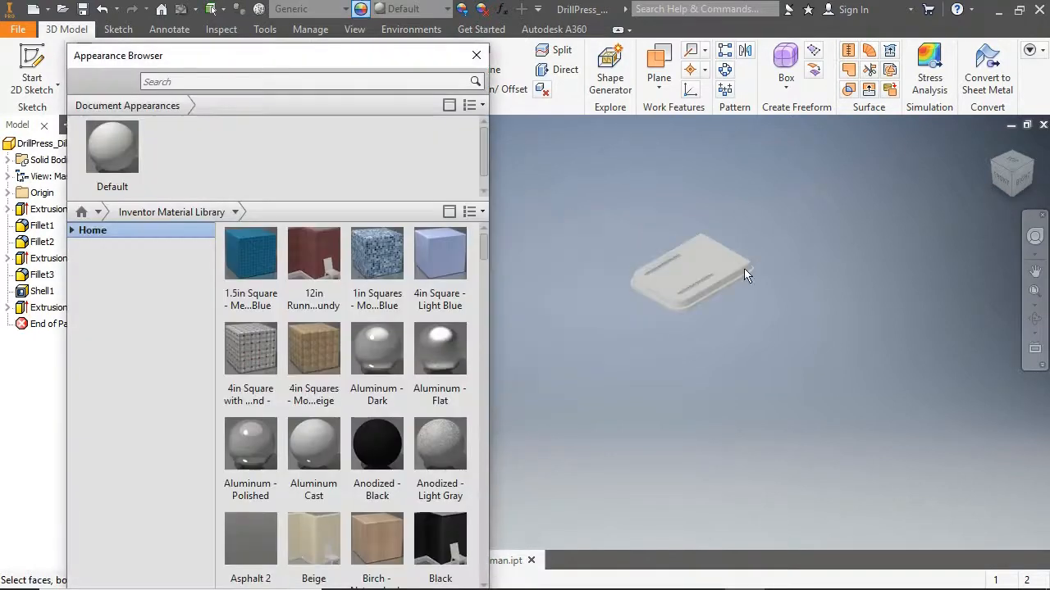
scroll(604, 223, "up", 3)
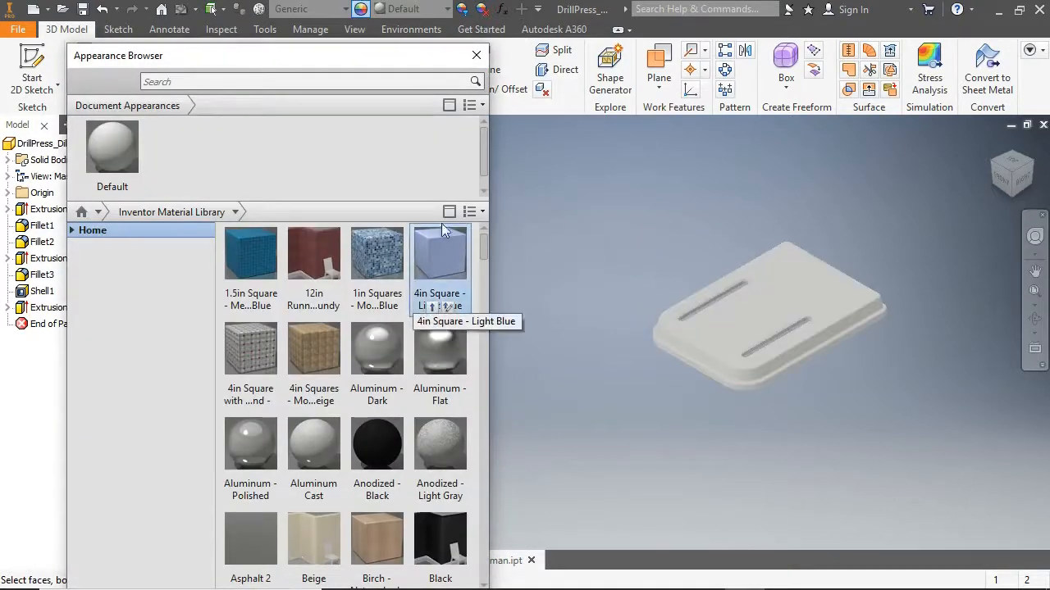
left_click(379, 81)
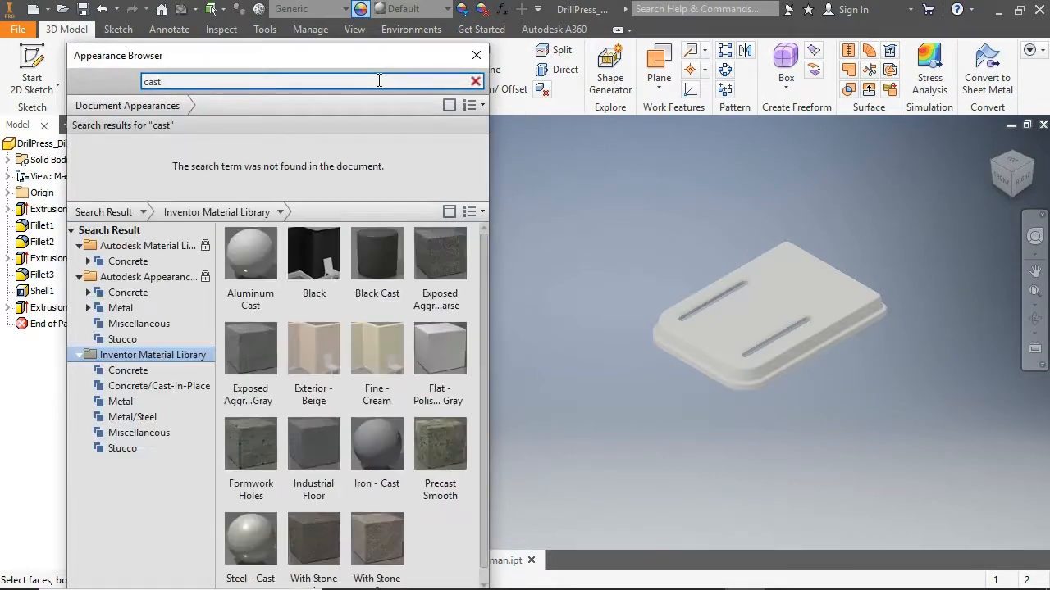
left_click(369, 499)
left_click_drag(603, 209, 912, 417)
left_click(119, 168)
left_click(575, 228)
- Search the appearances for "blue" and add Flaked Satin - Blue to the document
left_click(374, 85)
type("blue")
left_click(454, 483)
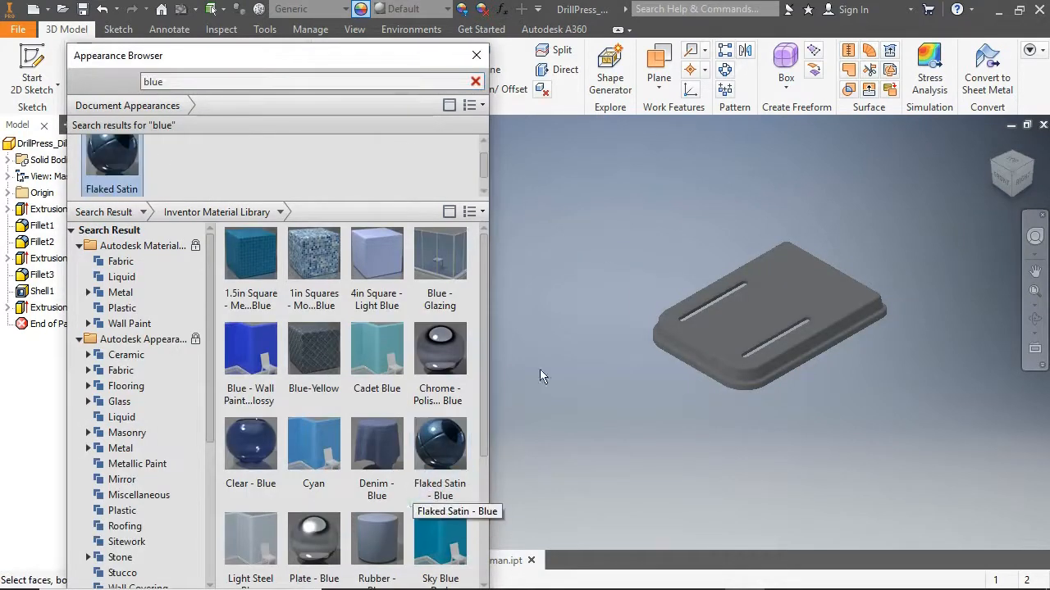
- Apply the Flaked Satin - Blue appearance to the base's top face and all its outer side, corner and fillet faces
scroll(834, 277, "down", 3)
left_click(831, 279)
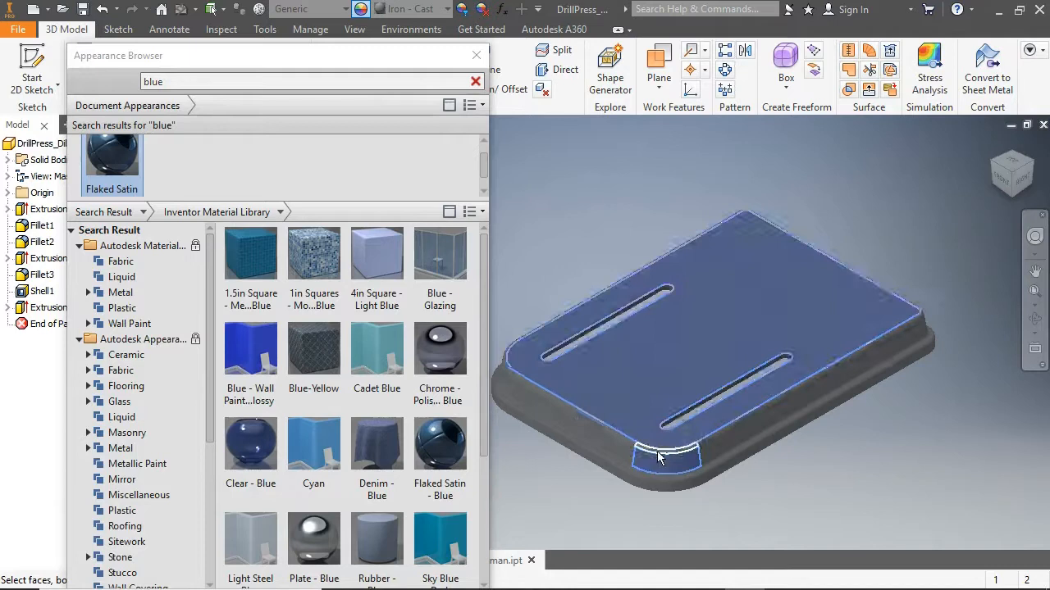
scroll(654, 449, "down", 3)
left_click(656, 467, "ctrl")
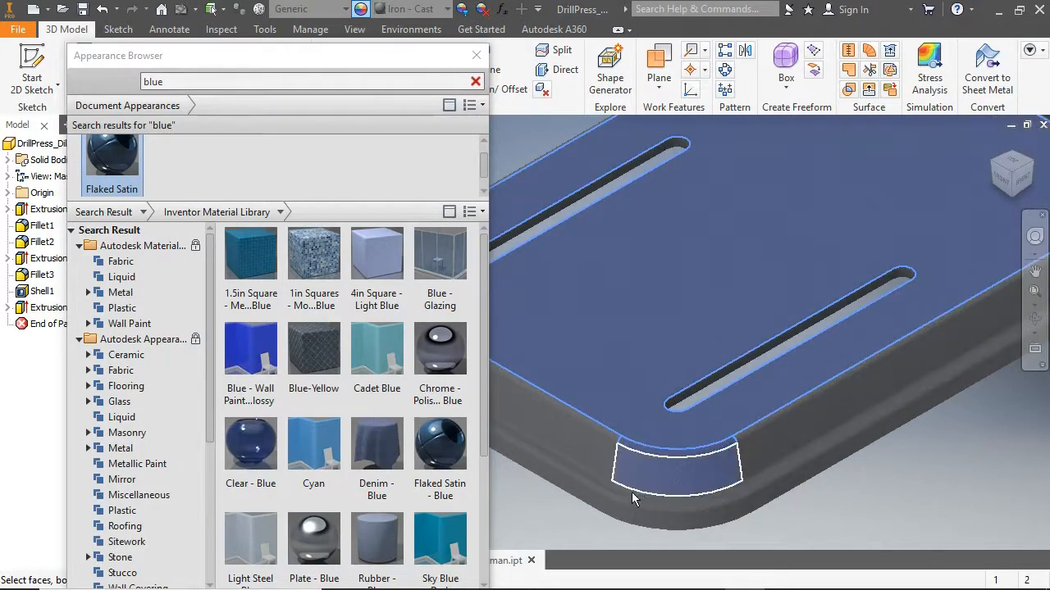
scroll(632, 492, "down", 2)
left_click(625, 489, "ctrl")
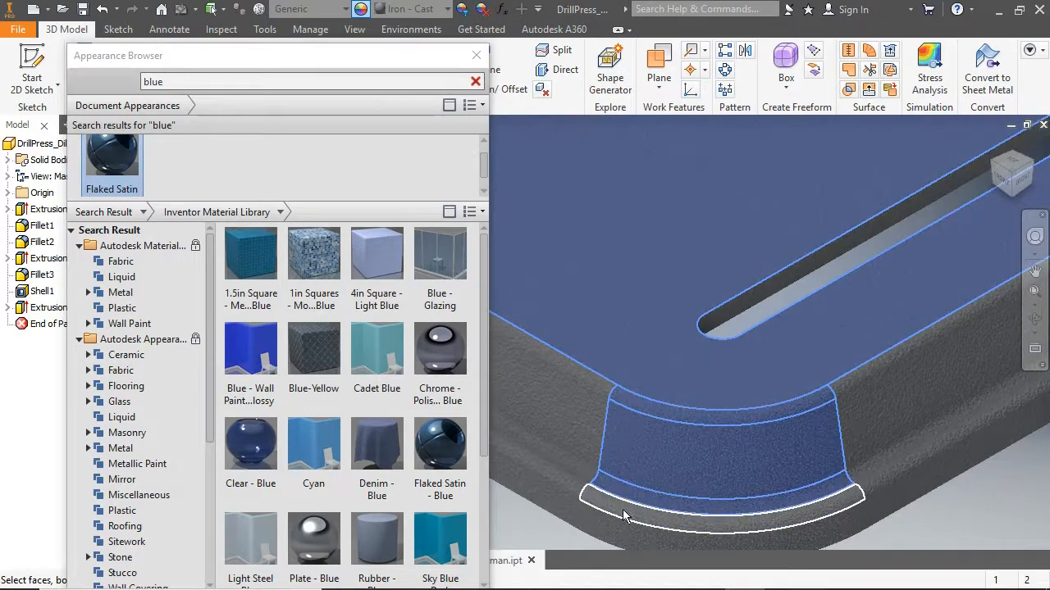
left_click(567, 444, "ctrl")
left_click(872, 443, "ctrl")
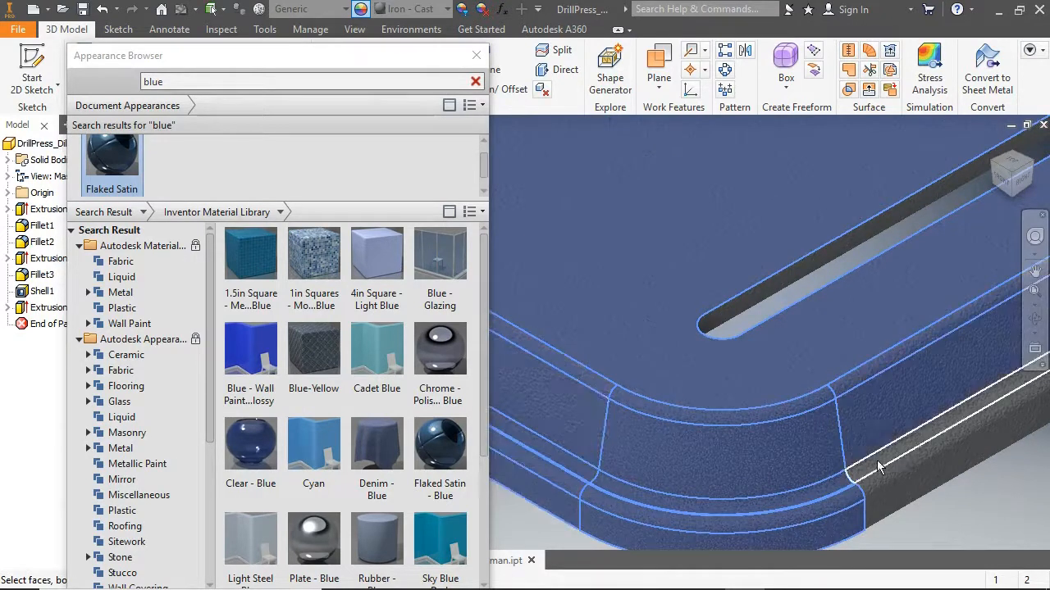
scroll(877, 460, "up", 3)
left_click(790, 459, "ctrl")
left_click_drag(1017, 175, 986, 168)
left_click(586, 471, "ctrl")
left_click(620, 471, "ctrl")
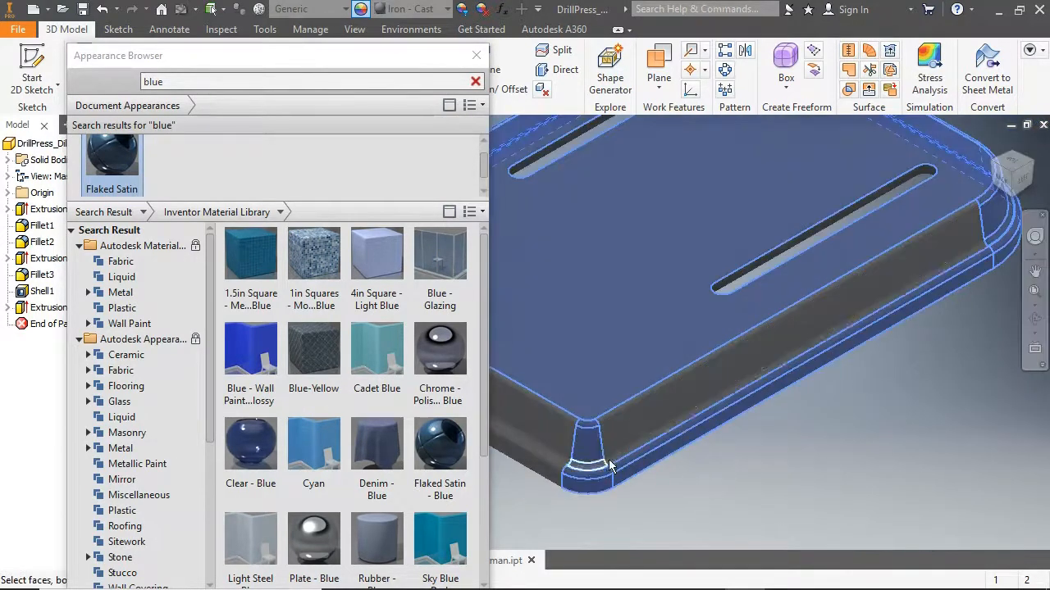
left_click(644, 435, "ctrl")
scroll(636, 447, "down", 3)
left_click(528, 424, "ctrl")
scroll(647, 412, "up", 8)
scroll(648, 414, "down", 8)
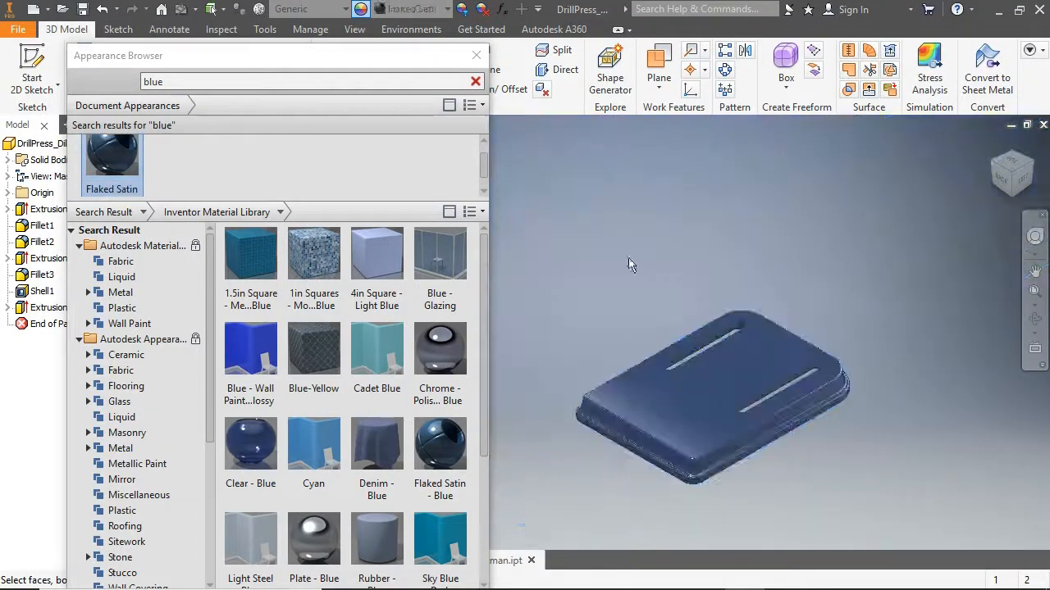
scroll(617, 312, "down", 3)
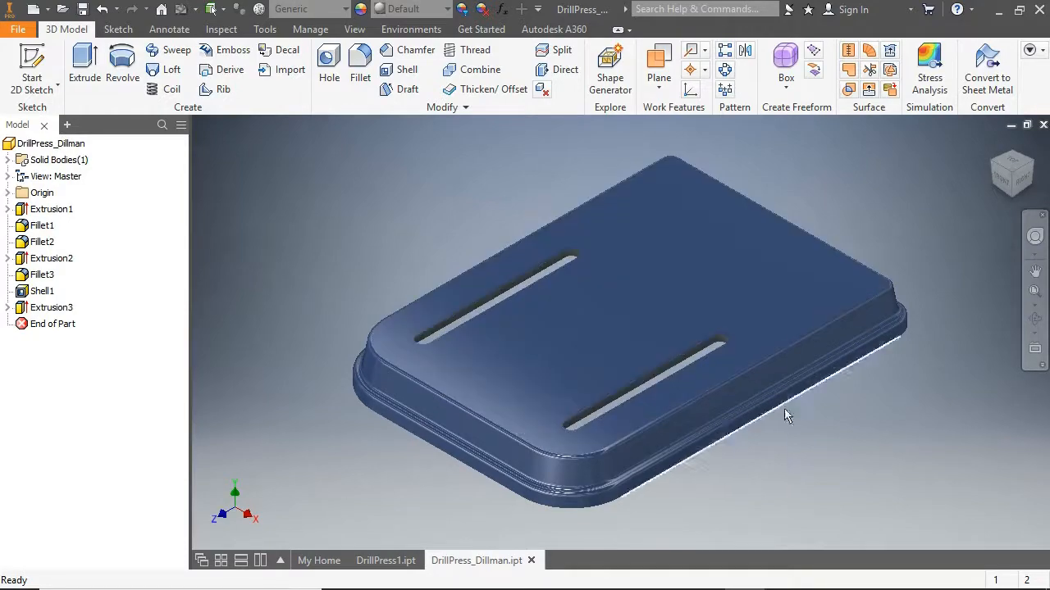
- Sketch a 3 in diameter circle on the raised top face, centered near the back edge
scroll(748, 477, "up", 2)
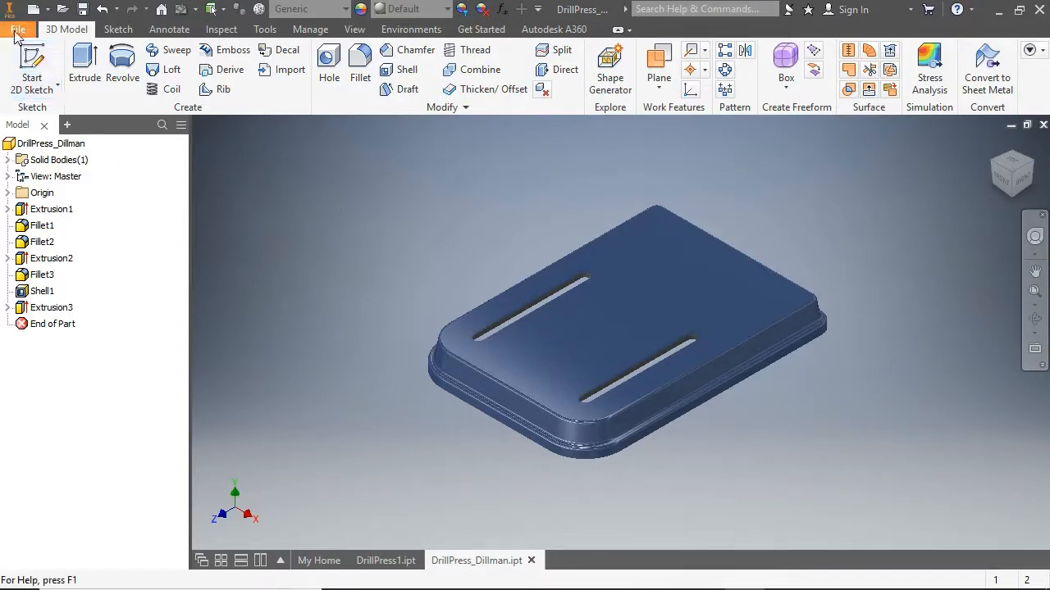
left_click(31, 69)
left_click(685, 281)
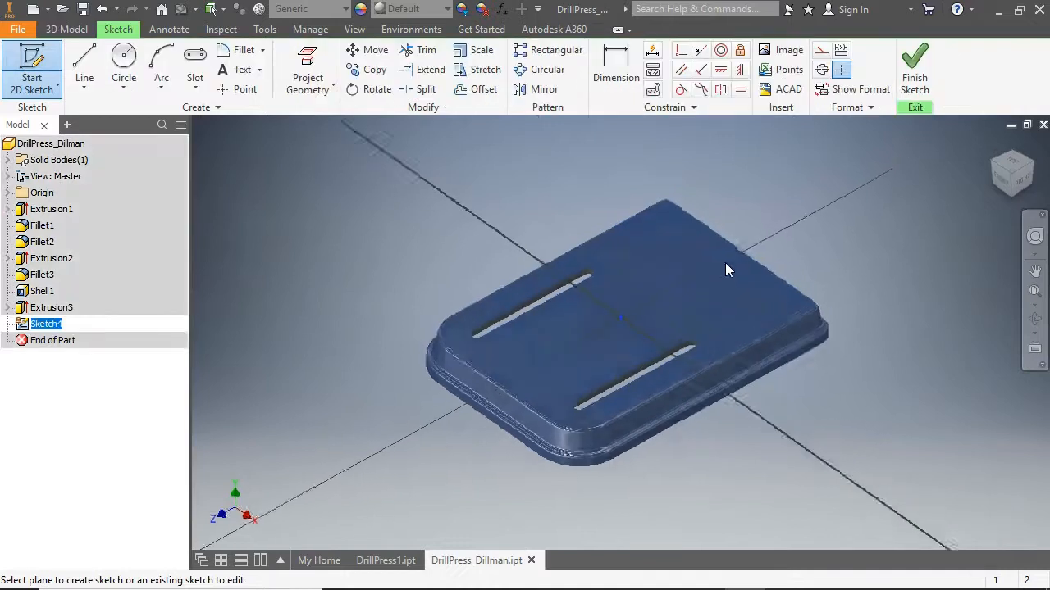
left_click(128, 66)
left_click(620, 217)
type("3")
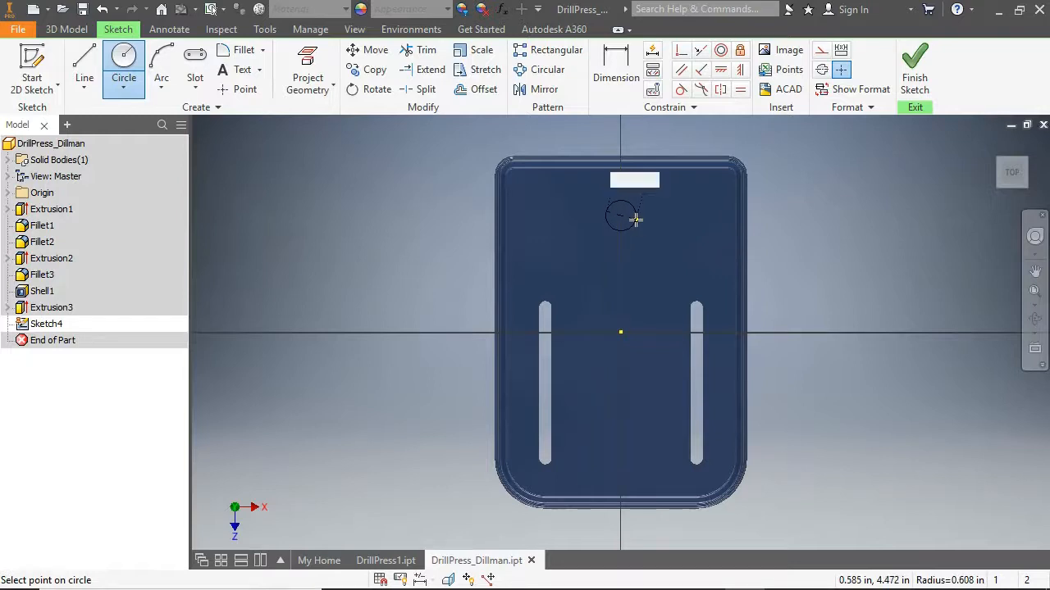
key("Return")
right_click(678, 133)
left_click(742, 133)
- Align the circle's center vertically with the back edge's midpoint and dimension it 3 in from the base's back edge
left_click(741, 71)
left_click(622, 157)
left_click(622, 217)
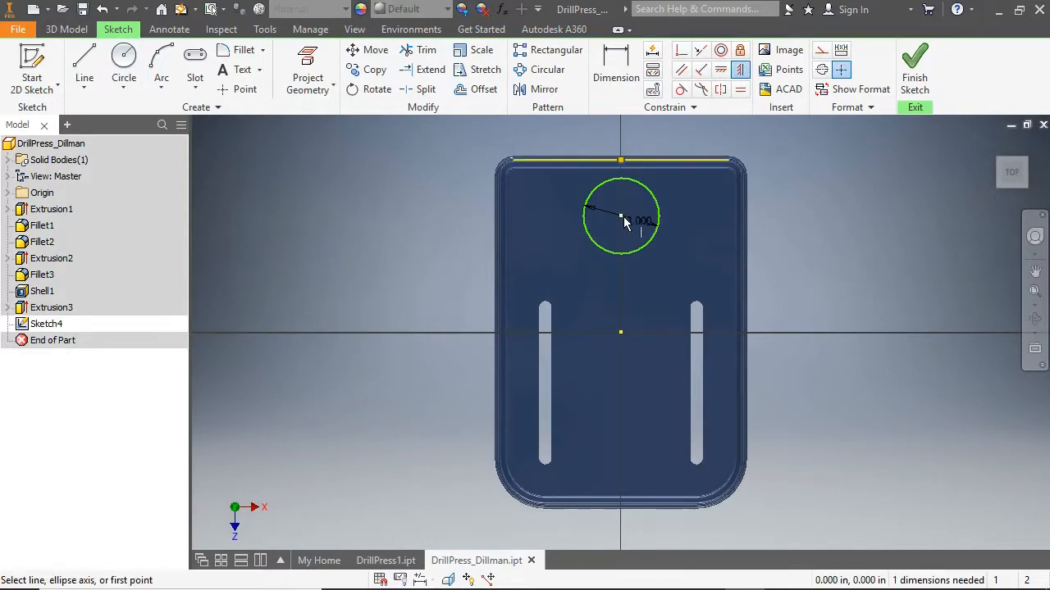
left_click(616, 69)
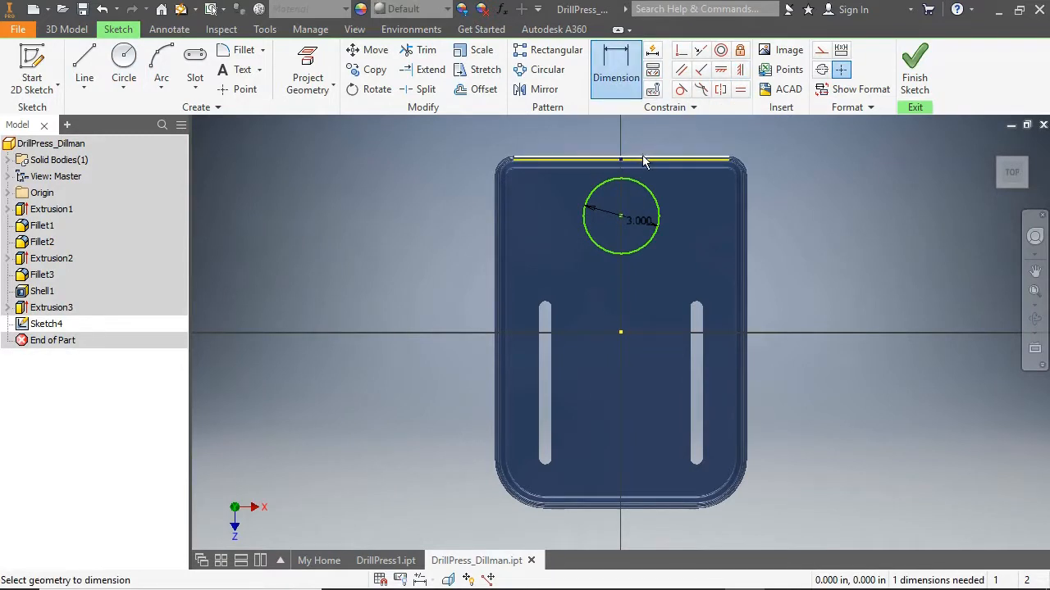
left_click(637, 171)
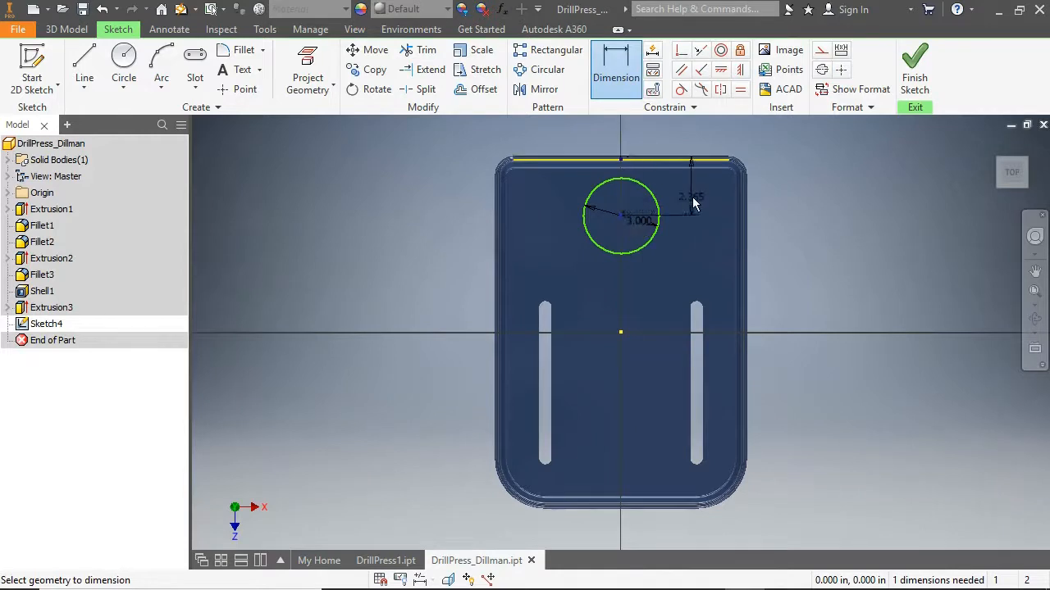
left_click(693, 204)
type("3")
key("Return")
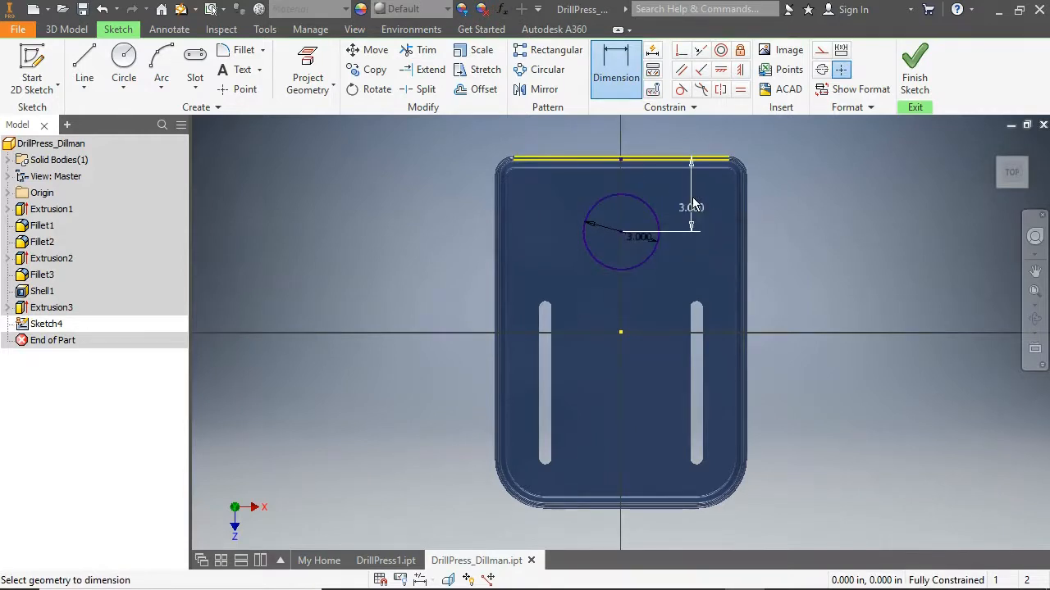
left_click(921, 79)
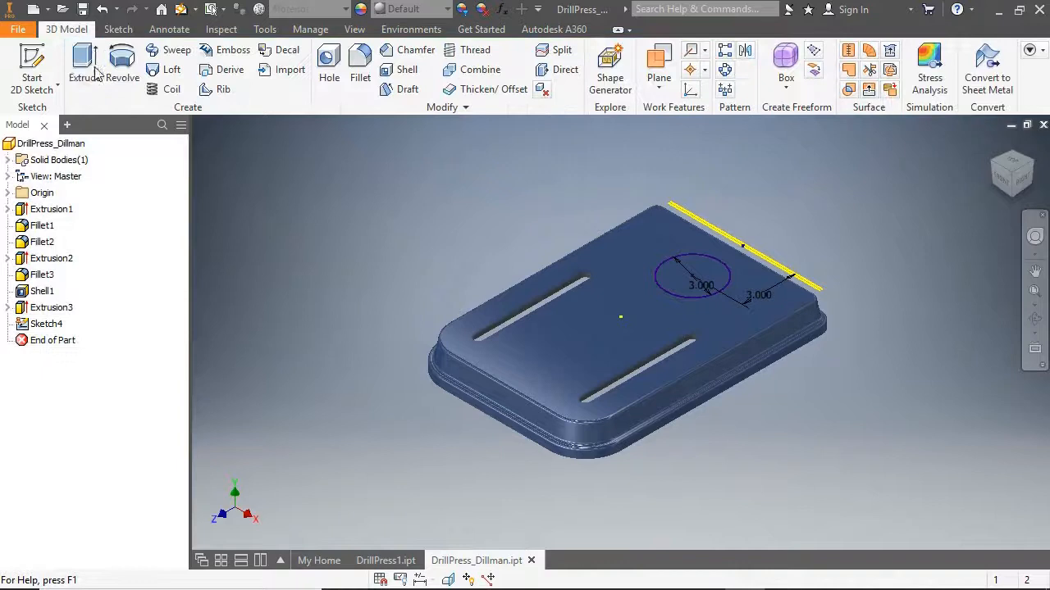
- Extrude the circle 24 in upward to form the column
left_click(79, 69)
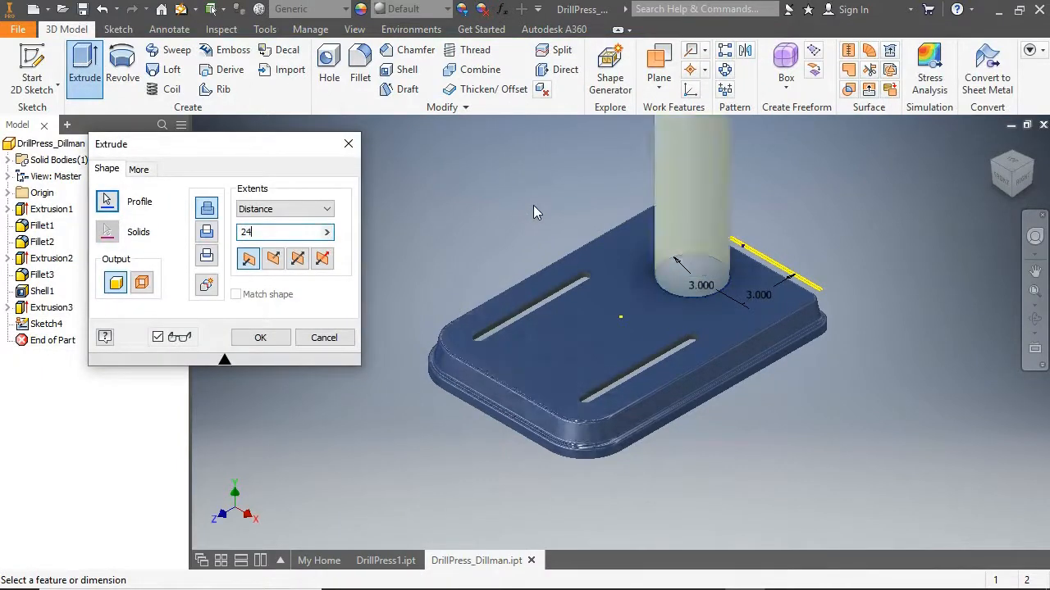
left_click(260, 337)
scroll(792, 258, "up", 5)
- Search the appearances for "stainless" and apply Stainless - Brushed to the column
left_click(1023, 182)
left_click(361, 10)
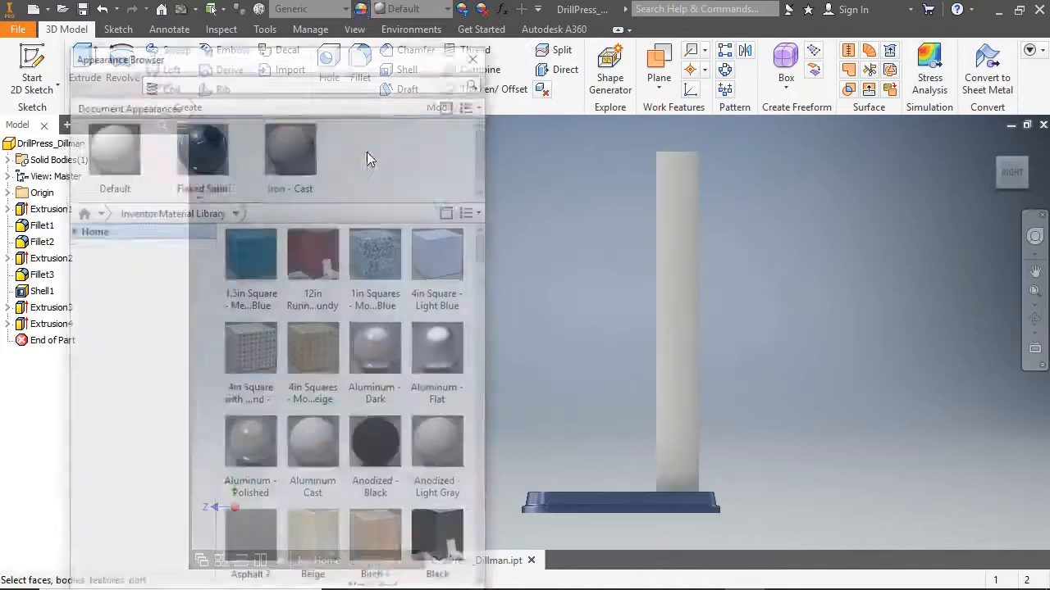
left_click(354, 84)
type("stainless")
left_click(263, 258)
left_click_drag(763, 228, 616, 114)
left_click(112, 166)
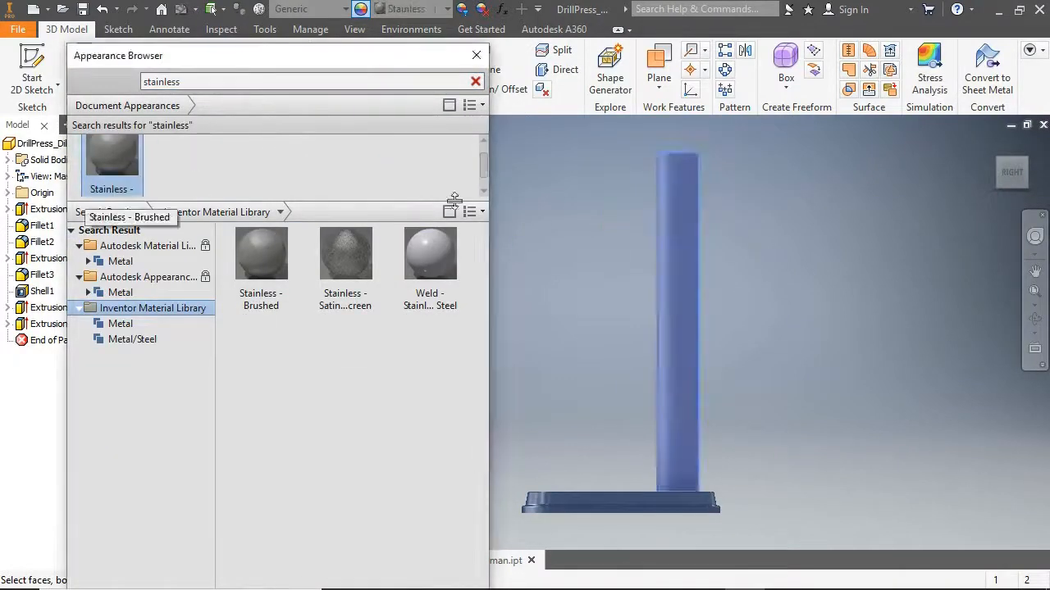
left_click(475, 55)
- Create a work plane midway between the column's top face and the base's raised top face
left_click(990, 145)
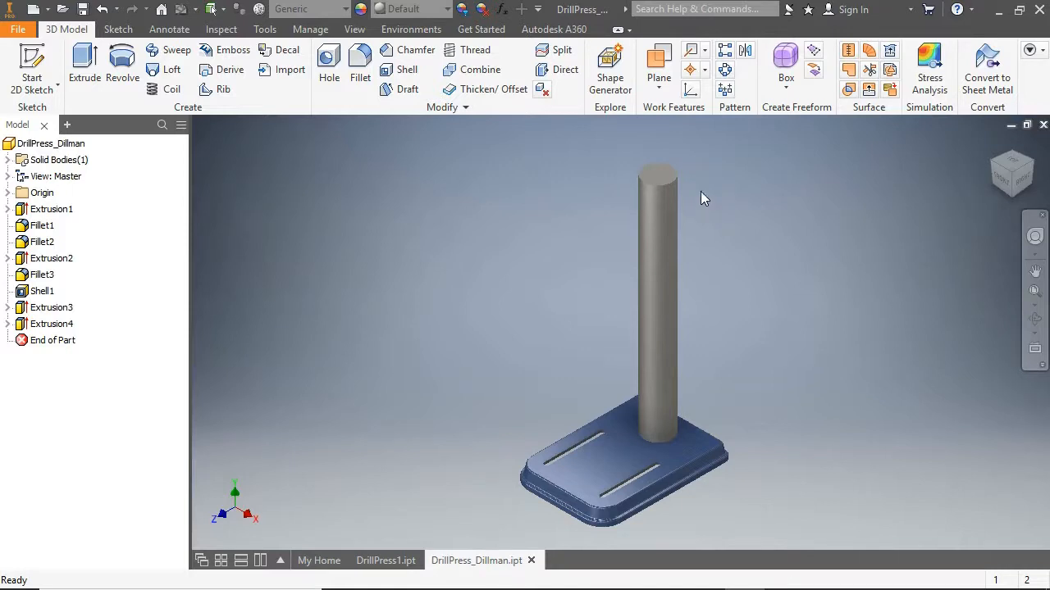
left_click(659, 64)
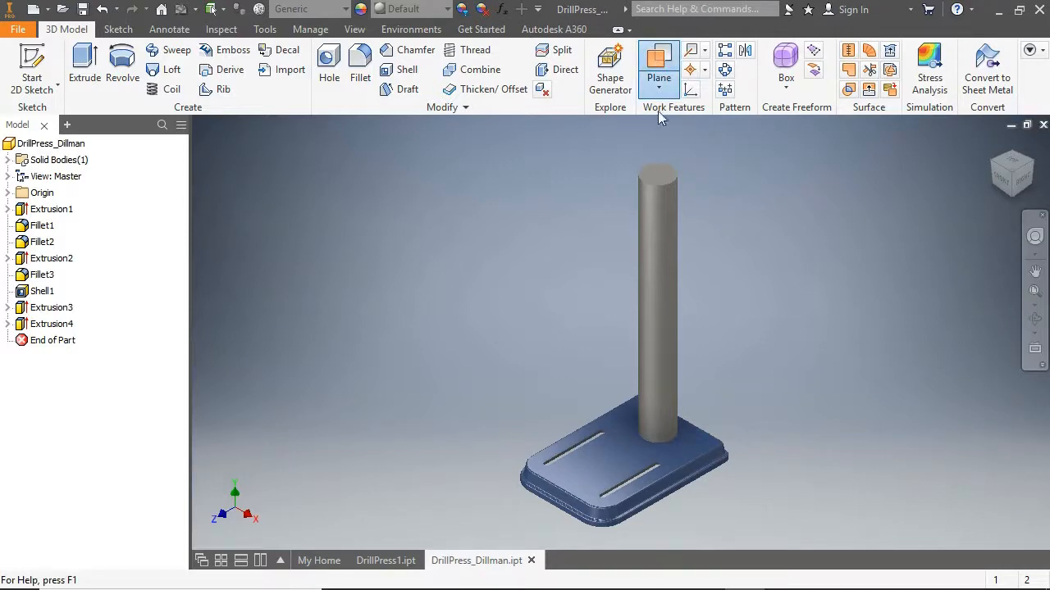
left_click(656, 176)
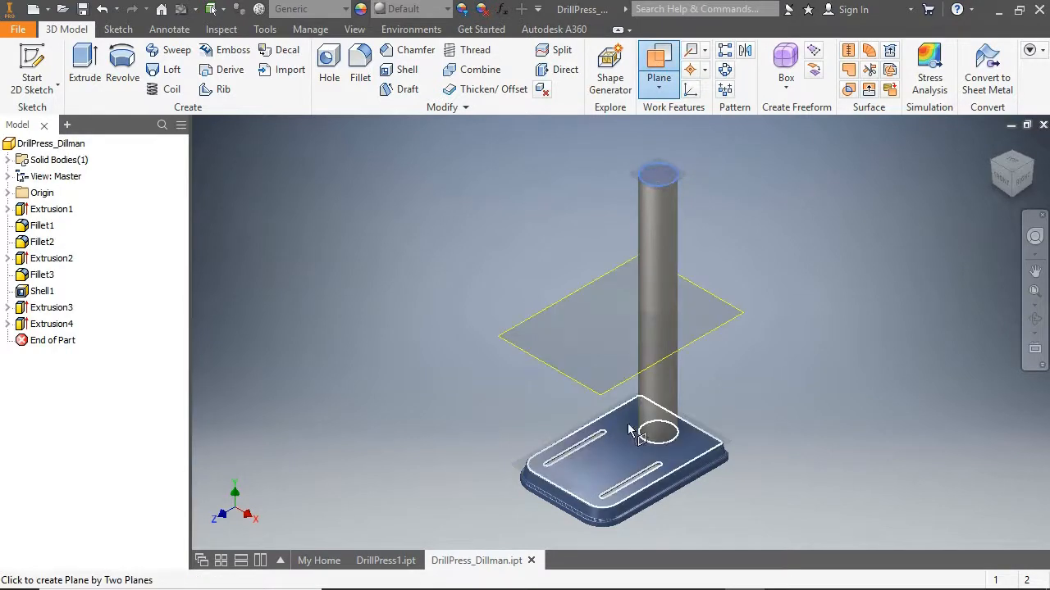
left_click(621, 441)
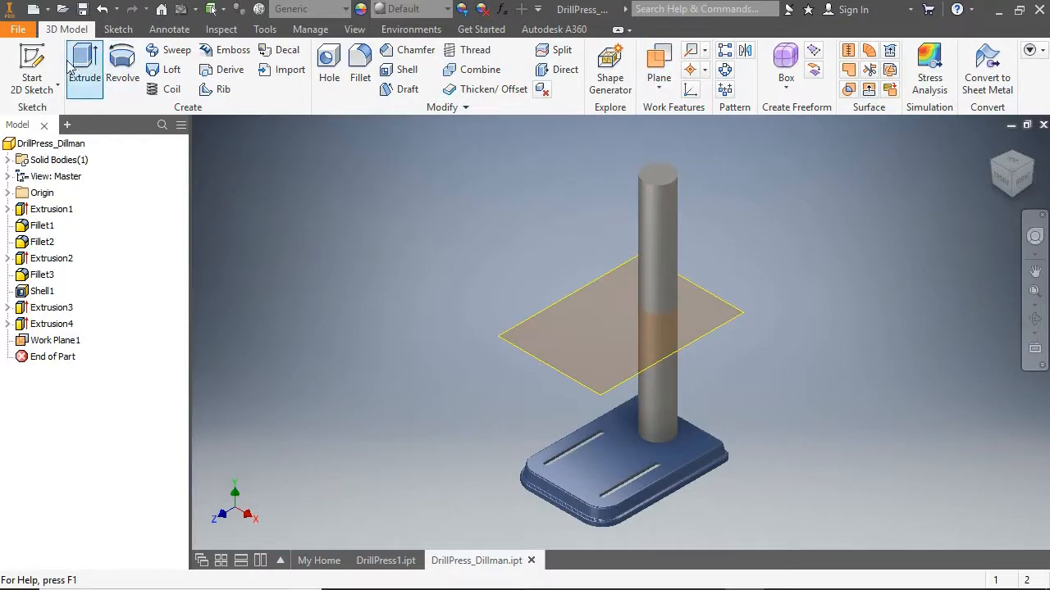
- Start a sketch on the mid-height work plane and slice the model graphics at the sketch plane
left_click(32, 70)
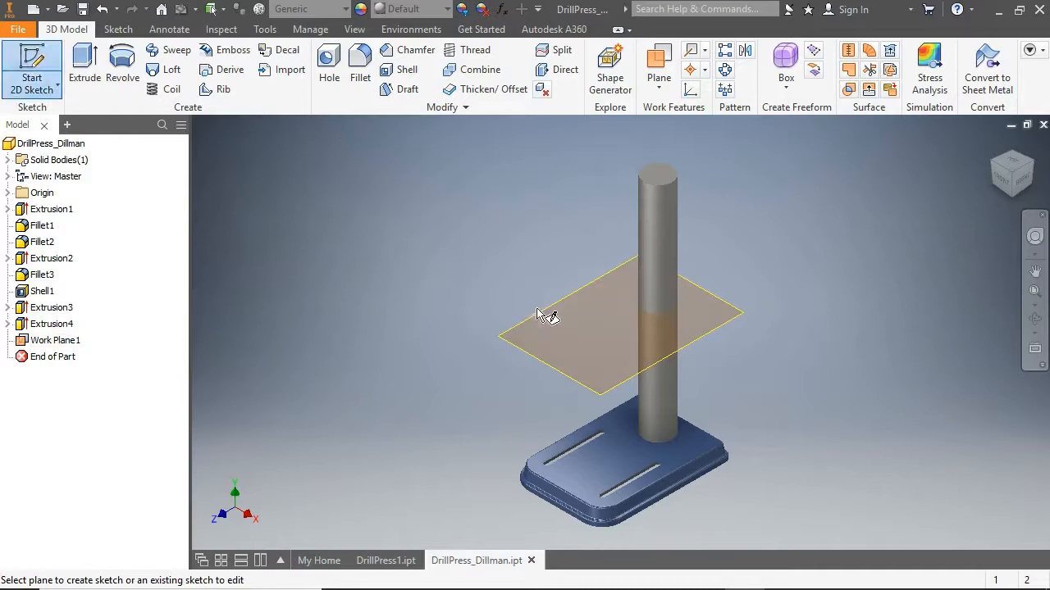
left_click(537, 318)
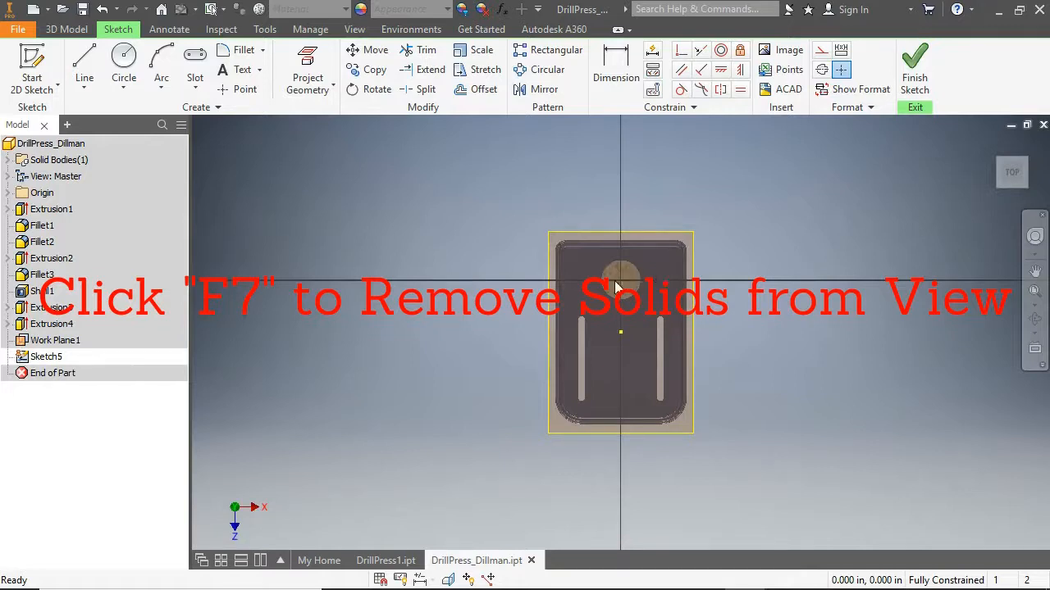
key("F7")
scroll(618, 277, "down", 3)
scroll(618, 277, "down", 1)
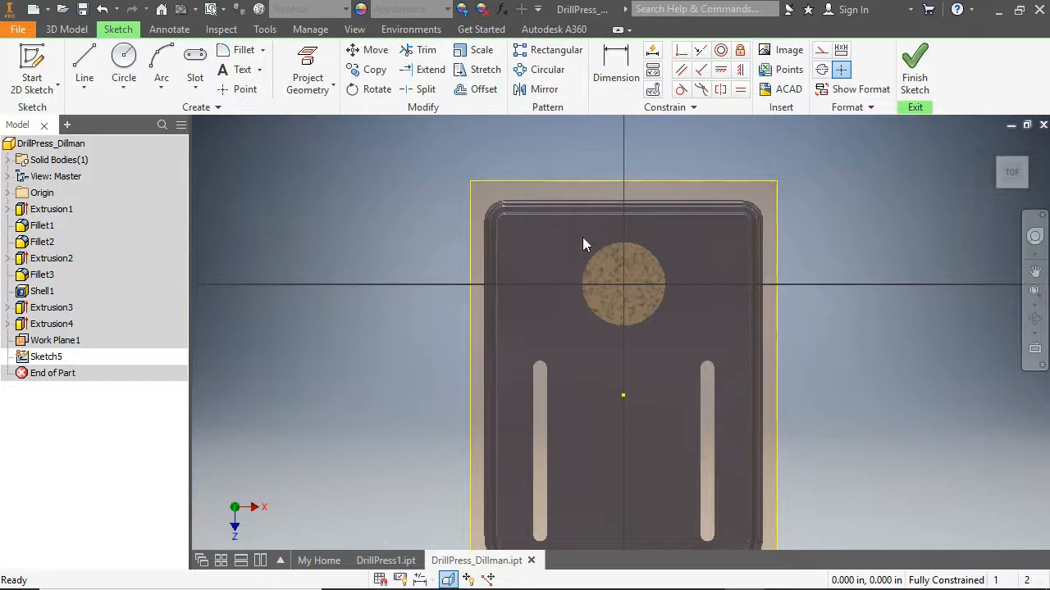
- Project the column's circular edge into the sketch and draw a matching circle over it from the column's centre
left_click(313, 72)
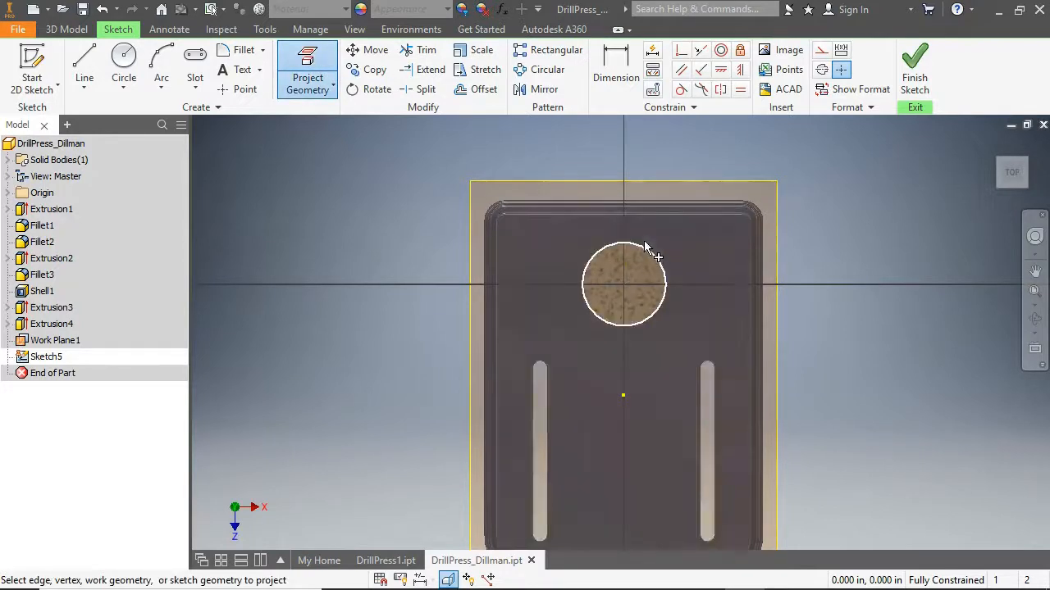
left_click(644, 253)
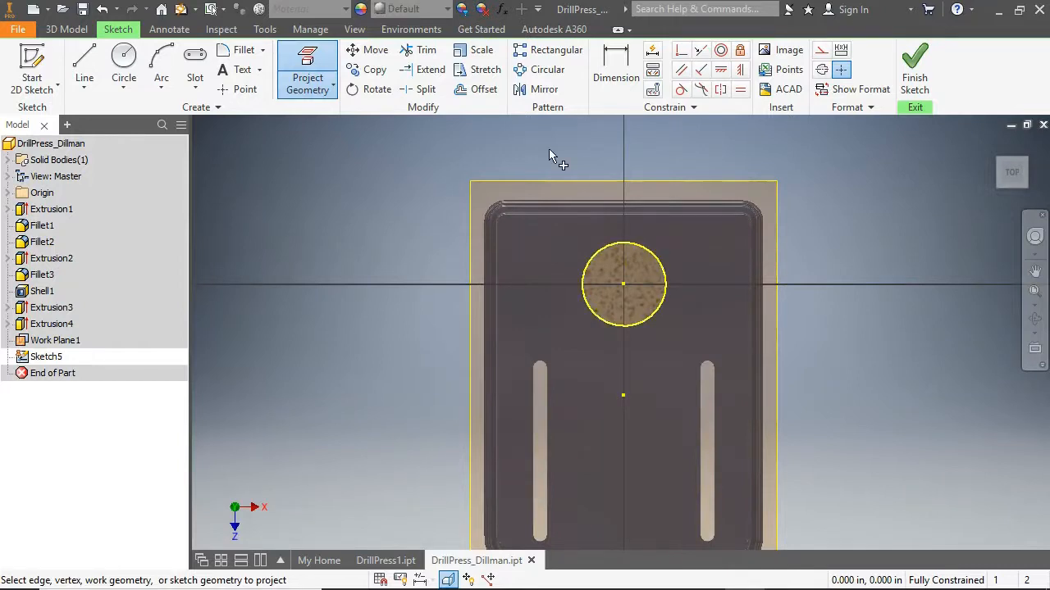
left_click(123, 64)
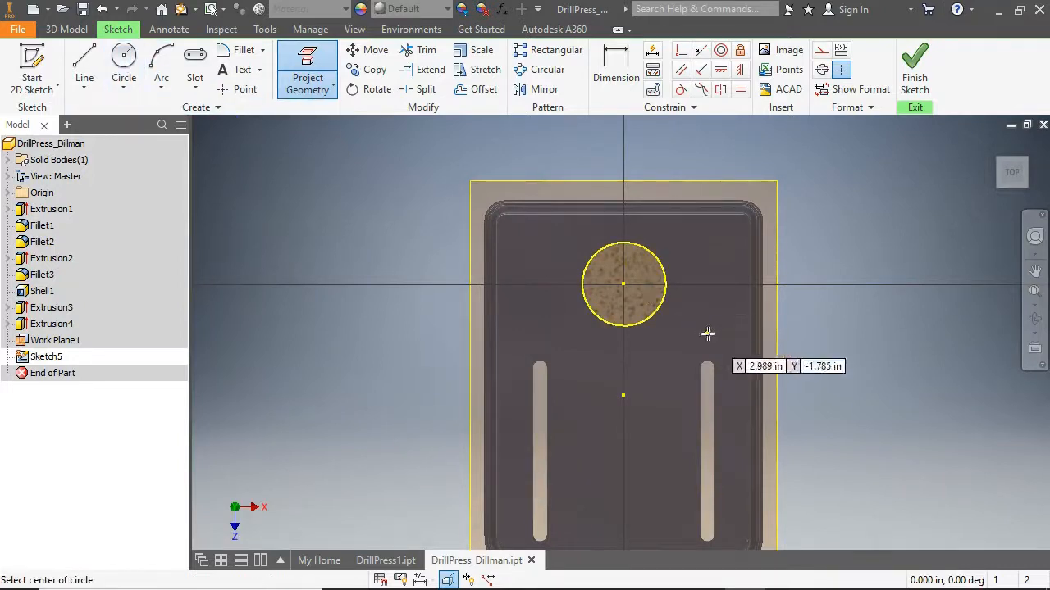
left_click(624, 285)
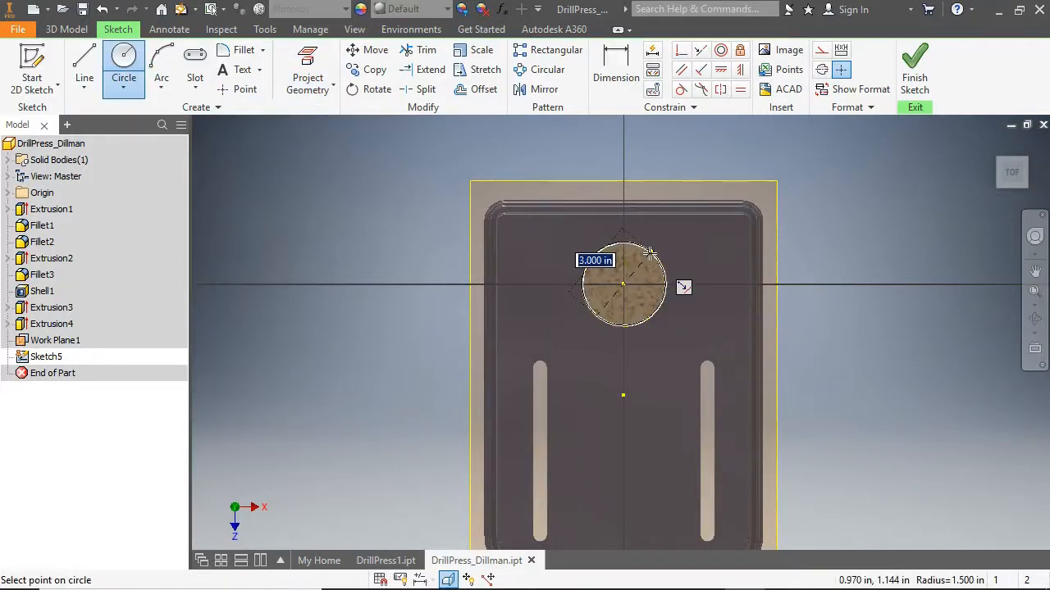
left_click(649, 252)
- Draw a 4 in diameter circle concentric with the column
left_click(624, 285)
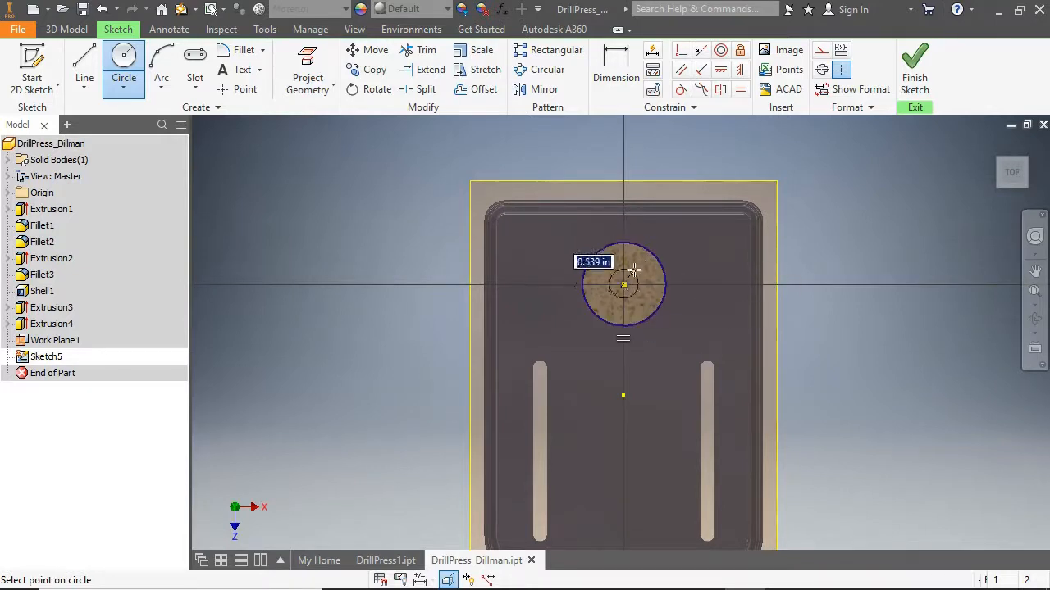
type("4")
key("Return")
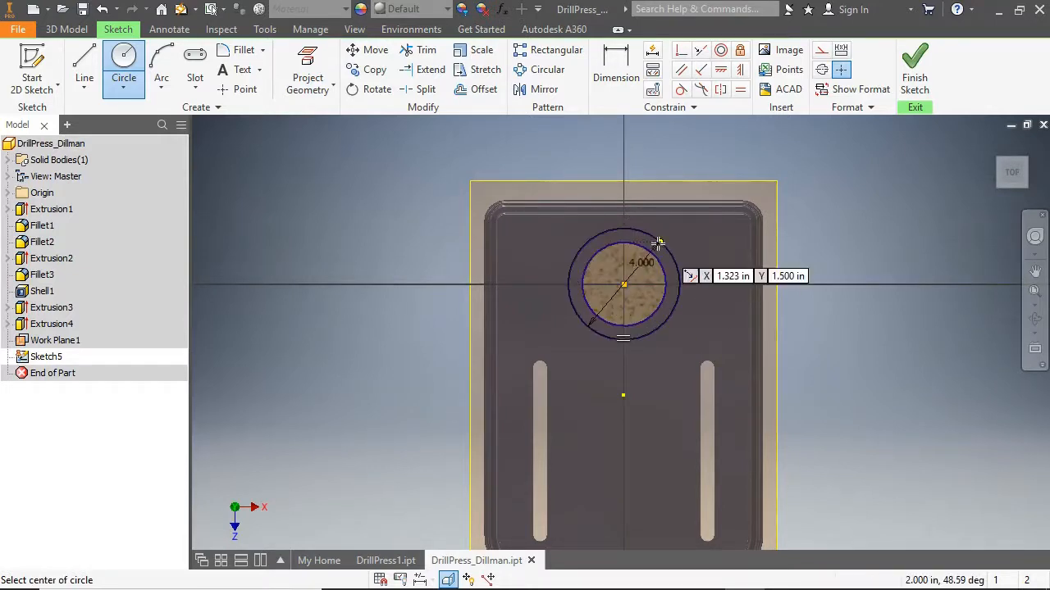
key("Escape")
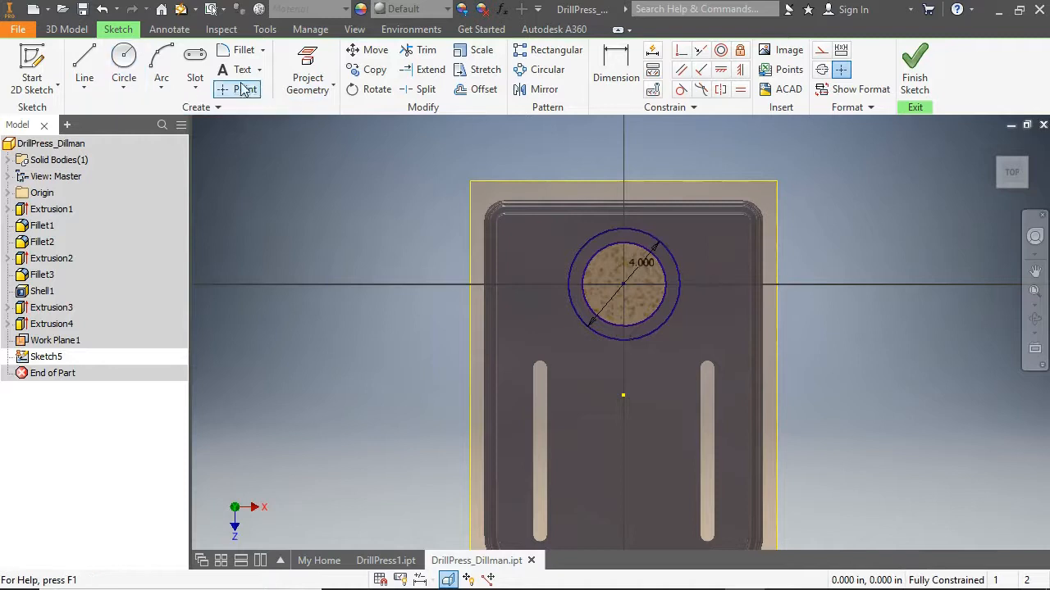
- Draw an 8 by 12 in two-point centre rectangle in front of the column, centred on the vertical axis
left_click(195, 85)
left_click(230, 182)
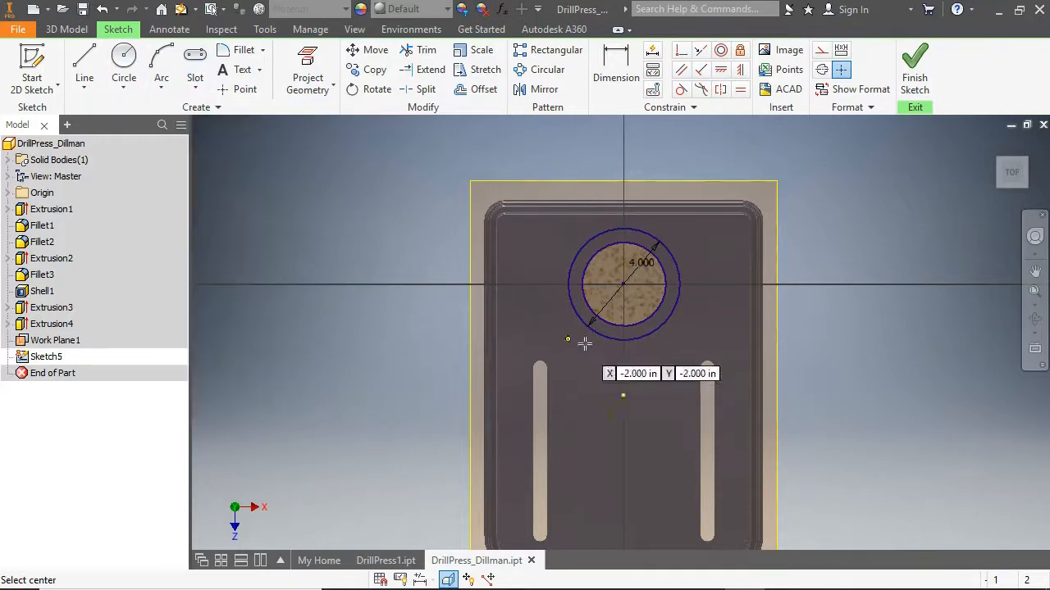
left_click(622, 432)
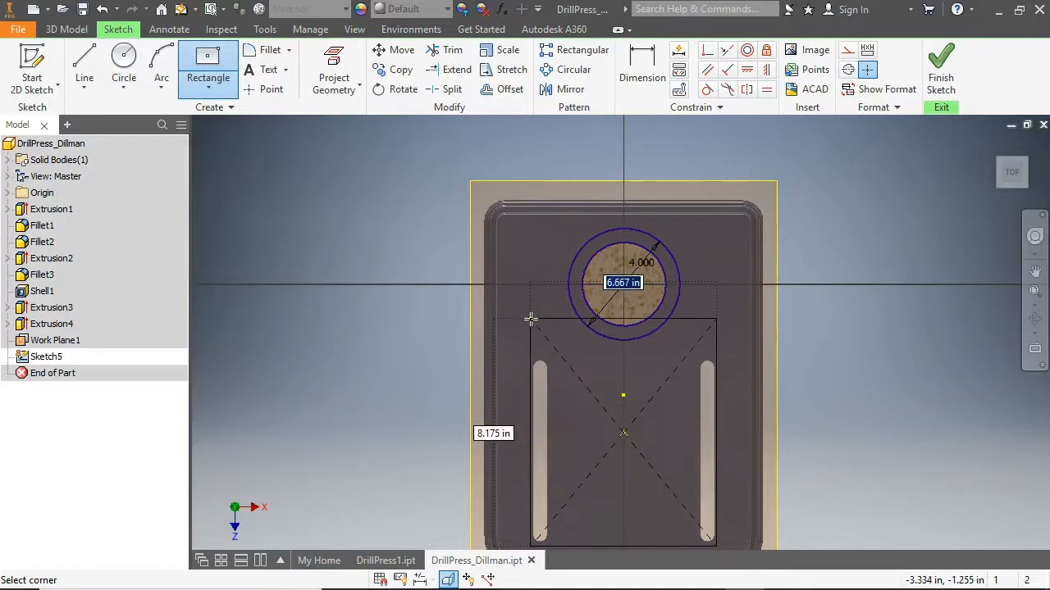
type("8")
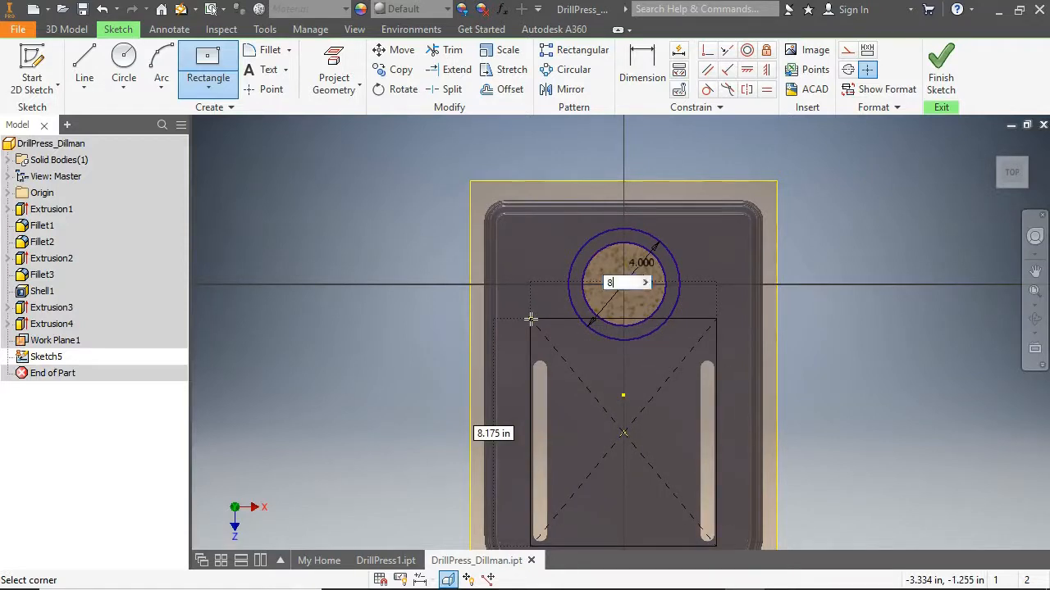
key("Tab")
type("12")
key("Return")
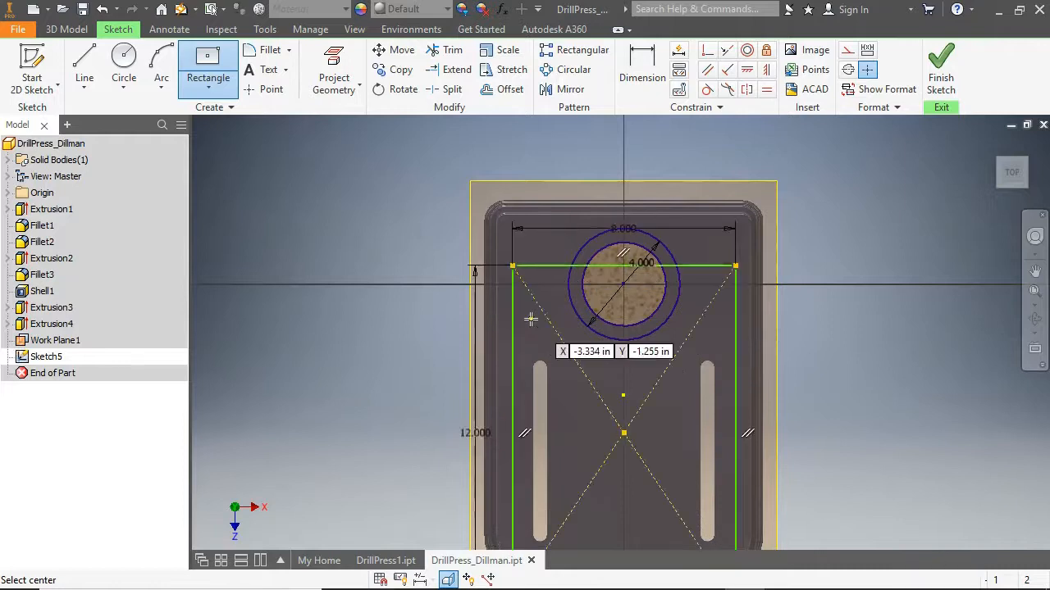
- Dimension the distance from the column's centre to the rectangle's centre as 7 in
left_click(643, 74)
scroll(766, 278, "up", 3)
left_click(682, 280)
left_click(681, 369)
left_click(693, 333)
type("7")
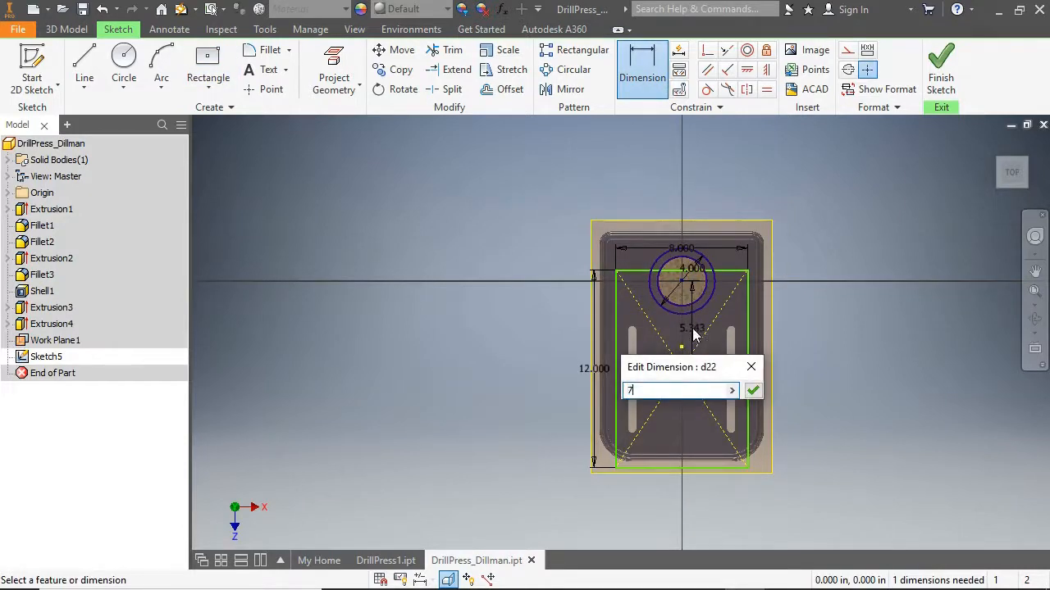
left_click(753, 391)
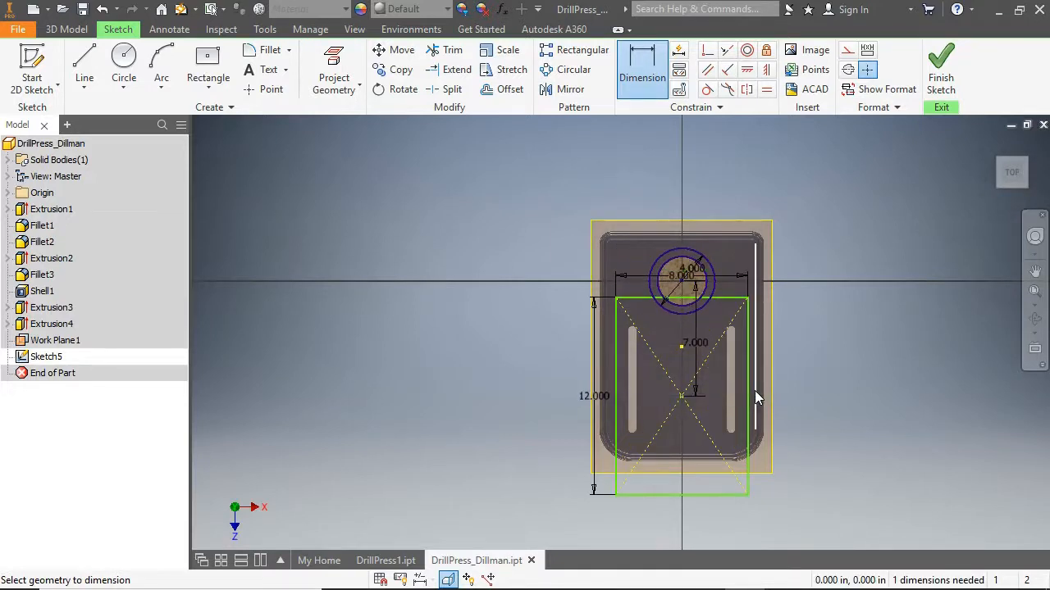
- Trim the rectangle edge between the two circles on both sides and the 4 in circle's arc inside the rectangle
left_click(447, 50)
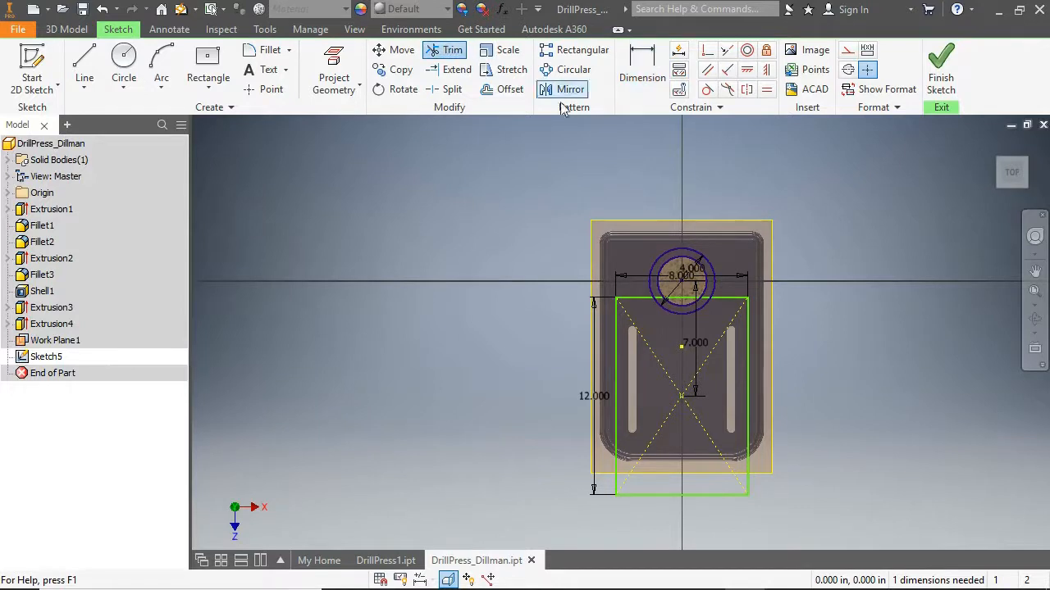
scroll(663, 293, "up", 3)
left_click(654, 305)
left_click(740, 305)
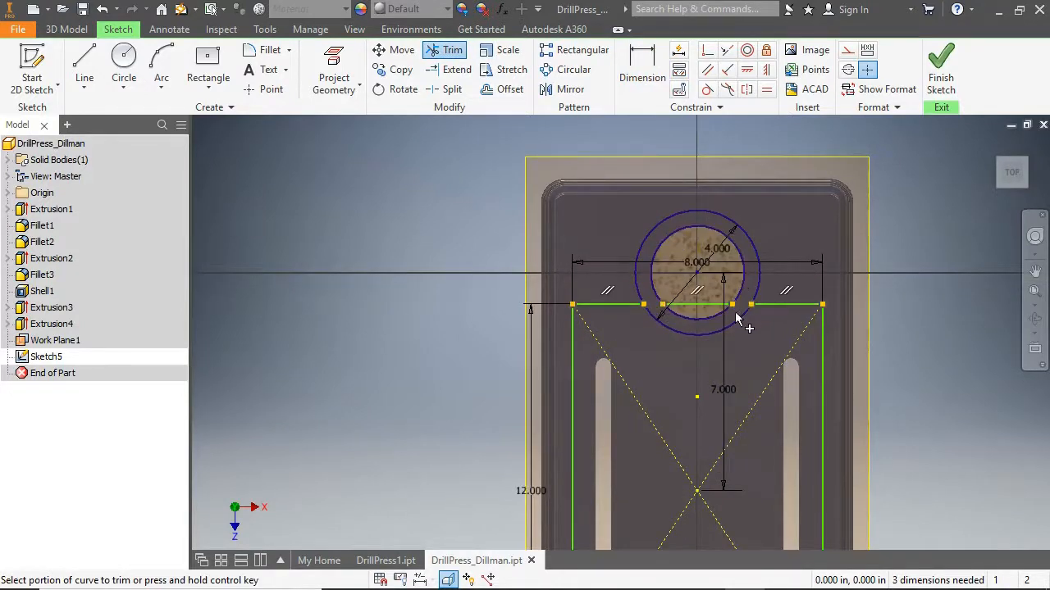
left_click(729, 328)
right_click(459, 284)
left_click(484, 276)
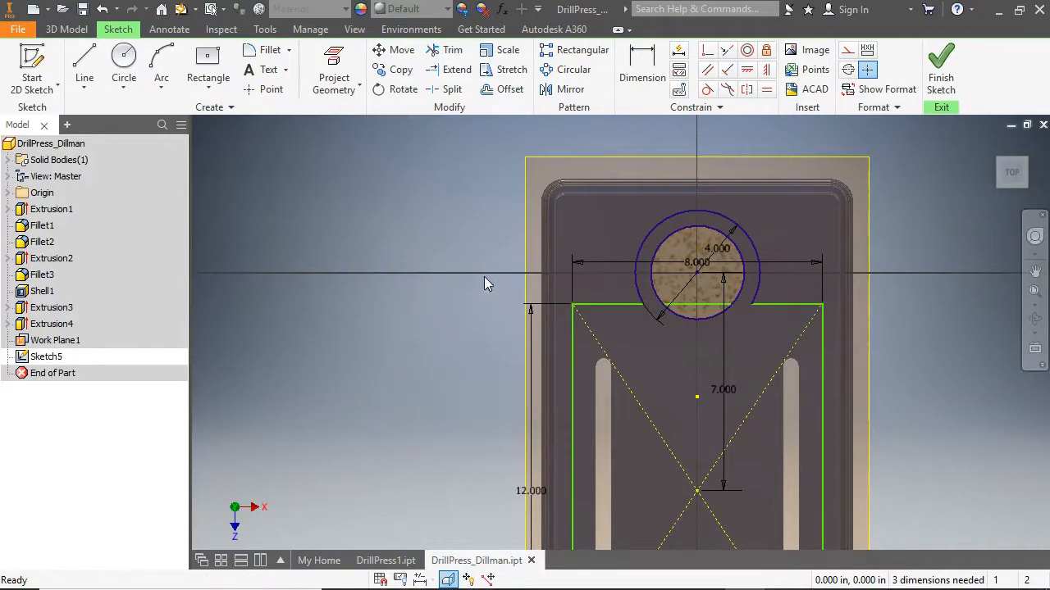
- Finish the sketch, extrude the table and collar profile 1.5 in downward, and hide the work plane
left_click(943, 76)
type("e")
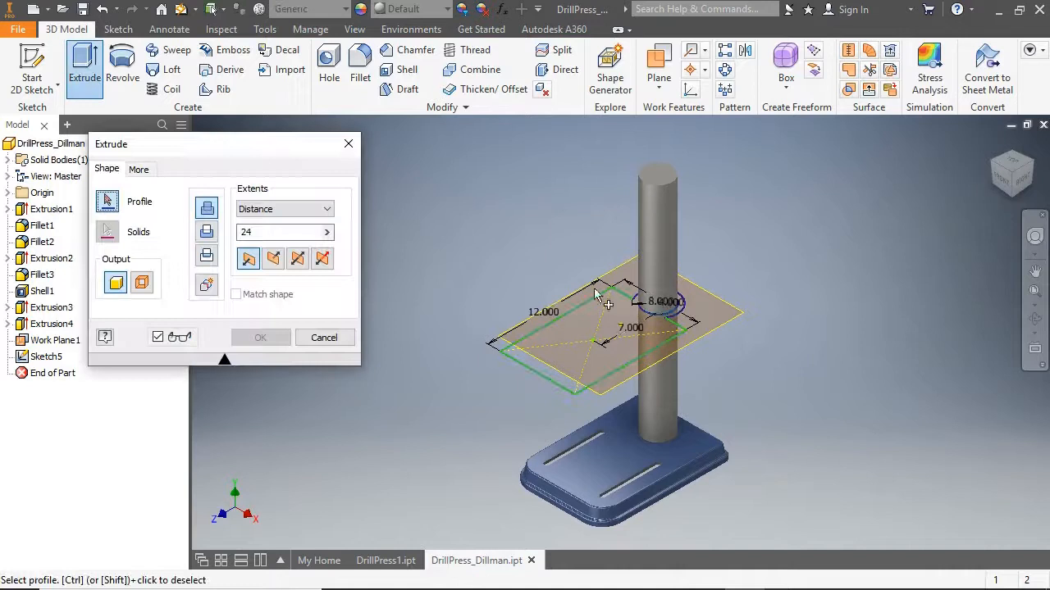
type("1.5")
left_click(273, 258)
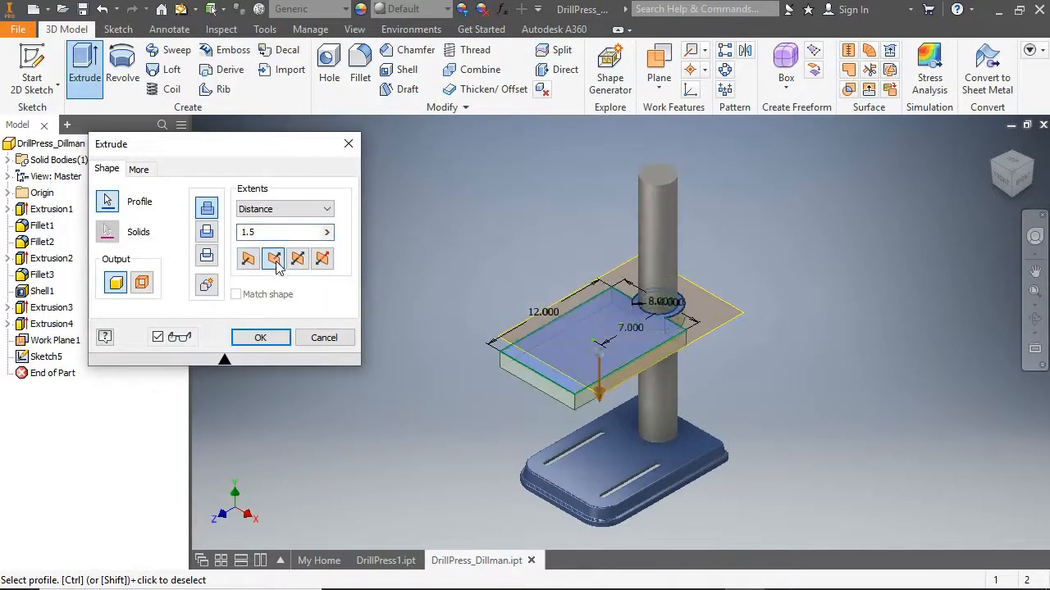
left_click(260, 337)
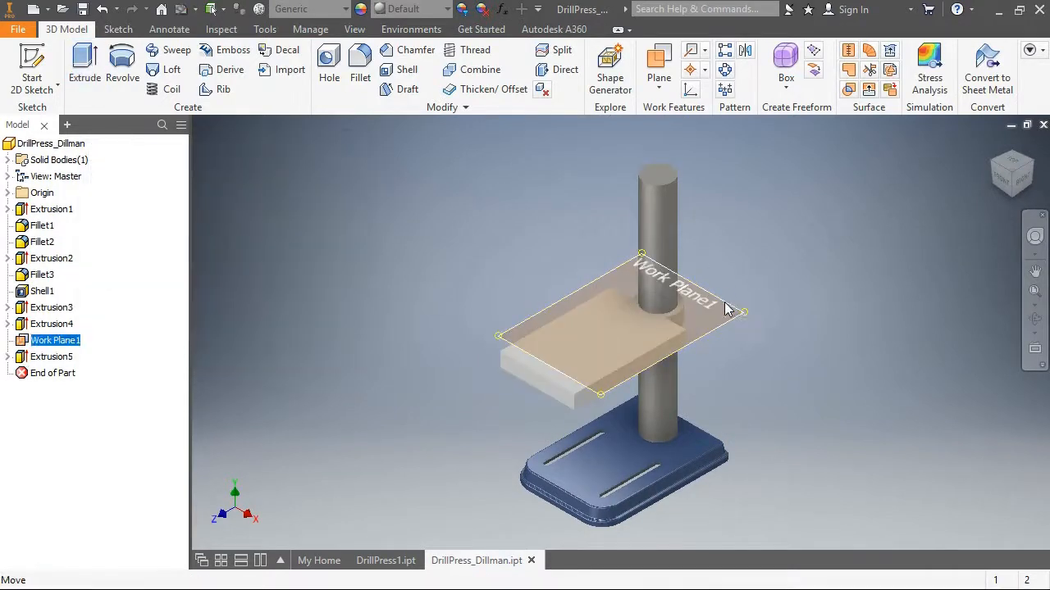
right_click(725, 302)
left_click(770, 209)
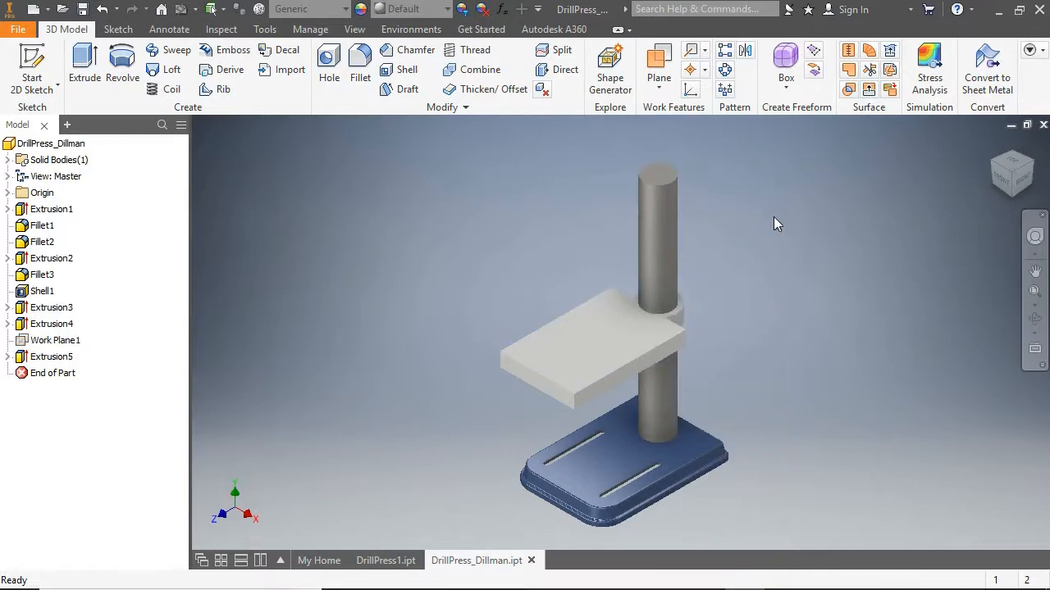
- Fillet the table's vertical corner edges and the edges where it meets the collar with a 0.75 in radius
left_click(352, 61)
left_click(179, 170)
type("75")
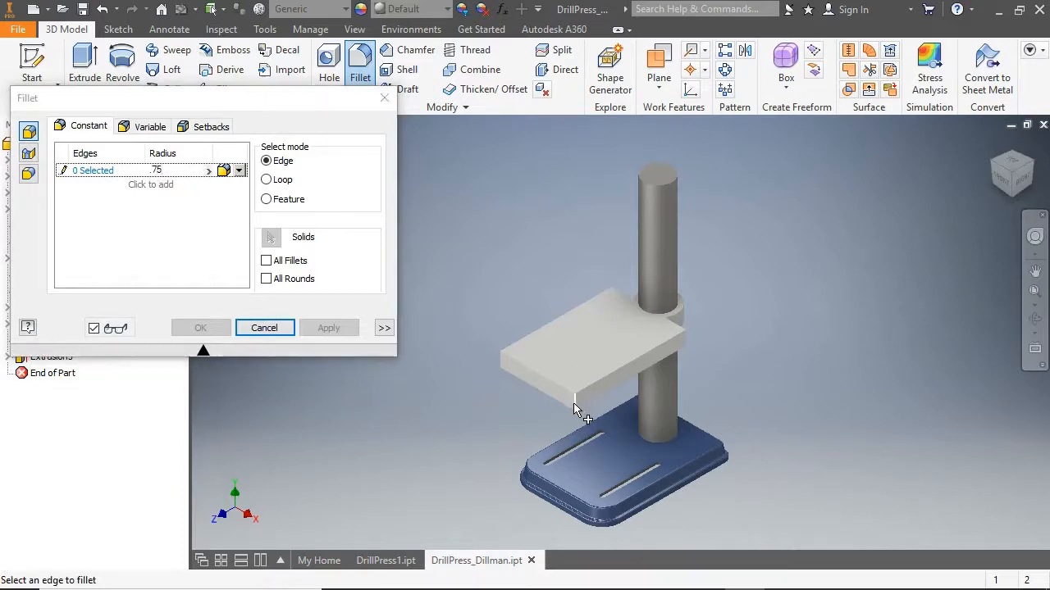
left_click(575, 405)
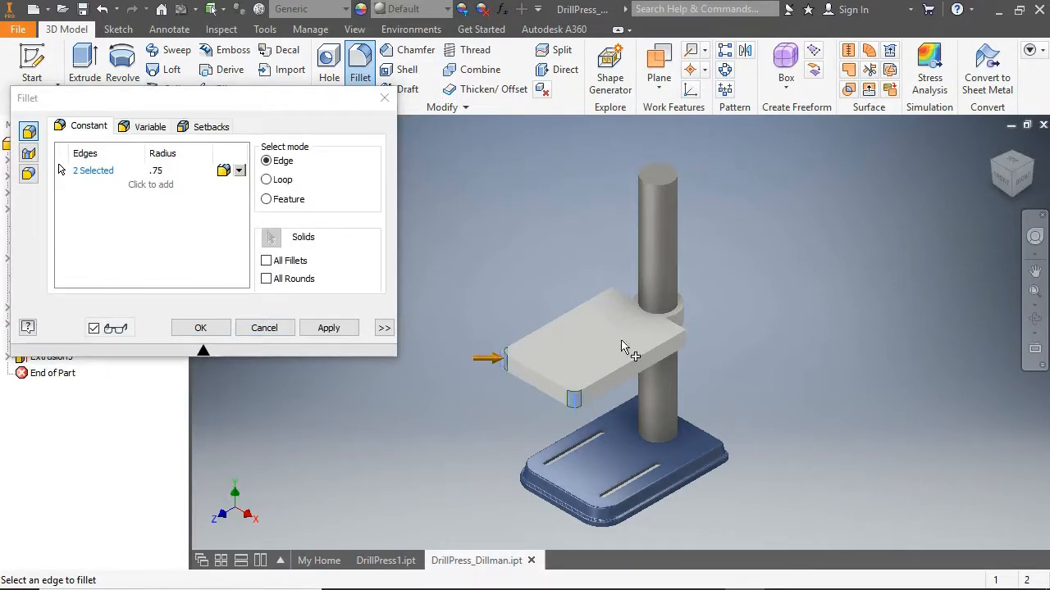
left_click(685, 336)
left_click(618, 301)
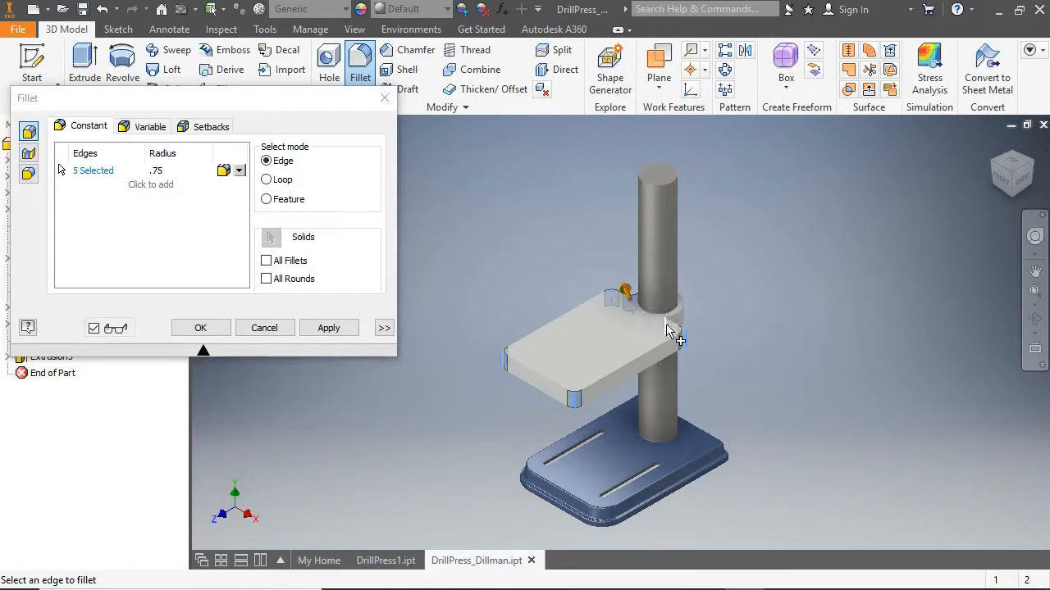
left_click(329, 327)
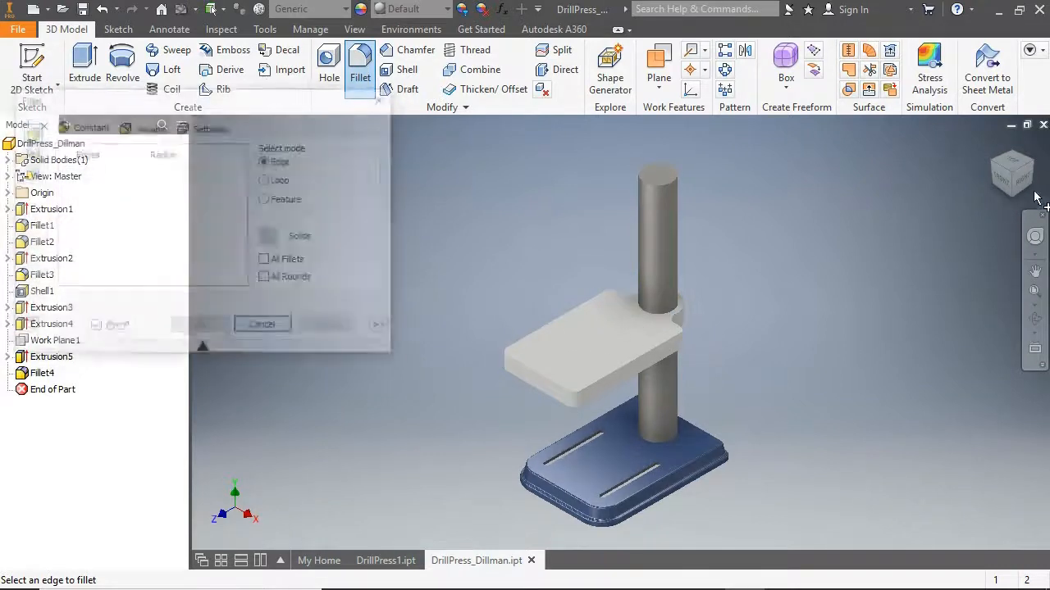
left_click(259, 326)
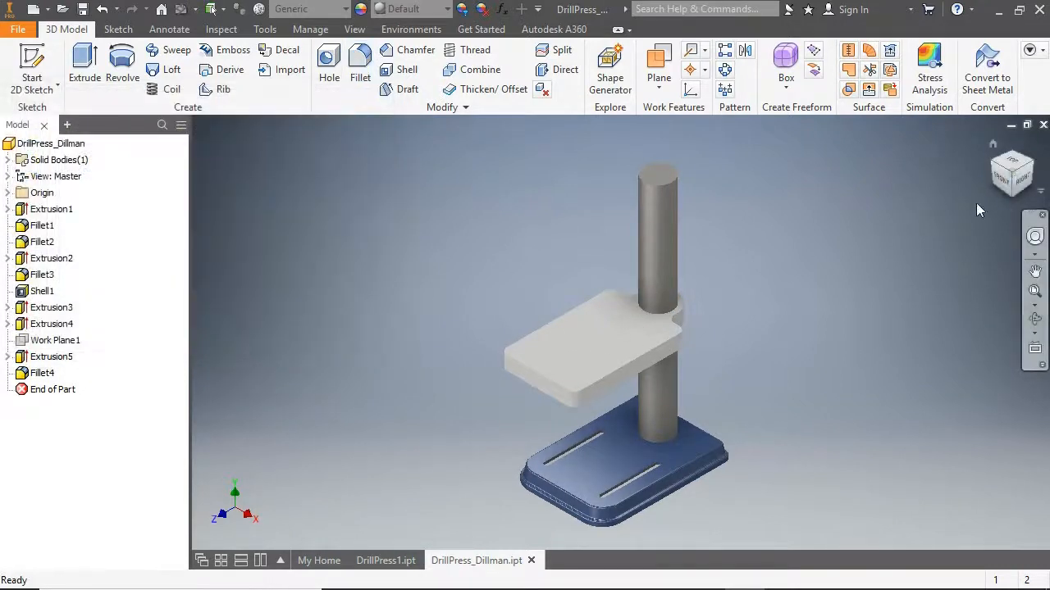
- Start a sketch on the table's underside and project two diagonally opposite rounded corners into it
left_click(1012, 199)
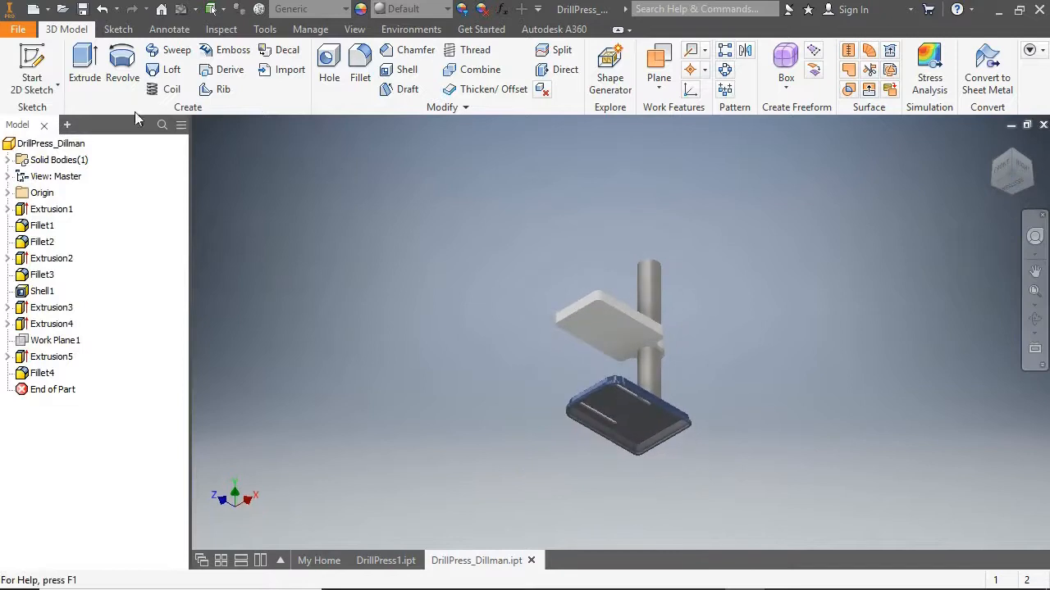
left_click(32, 72)
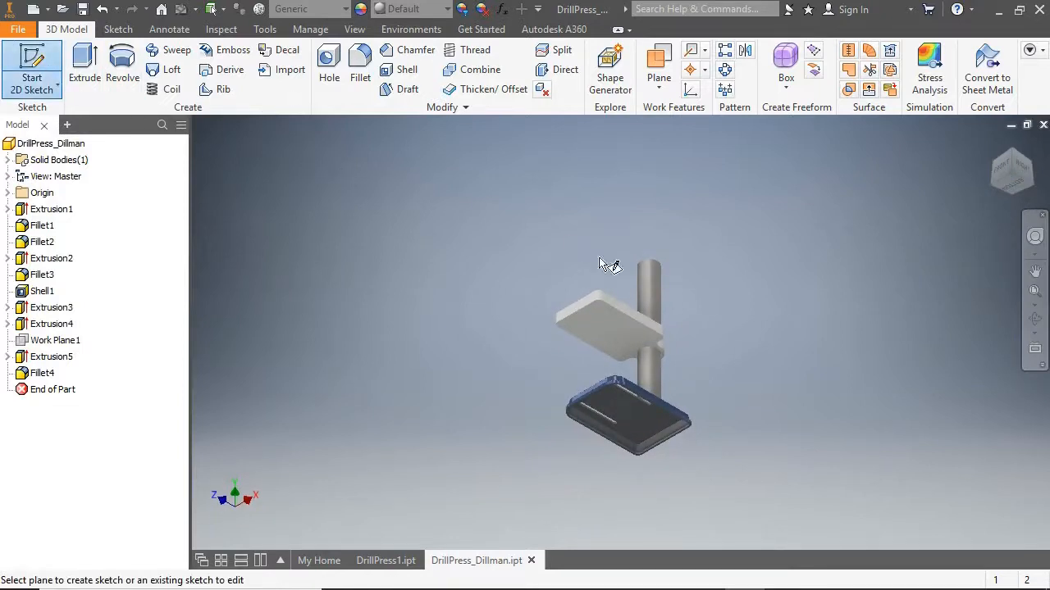
left_click(617, 335)
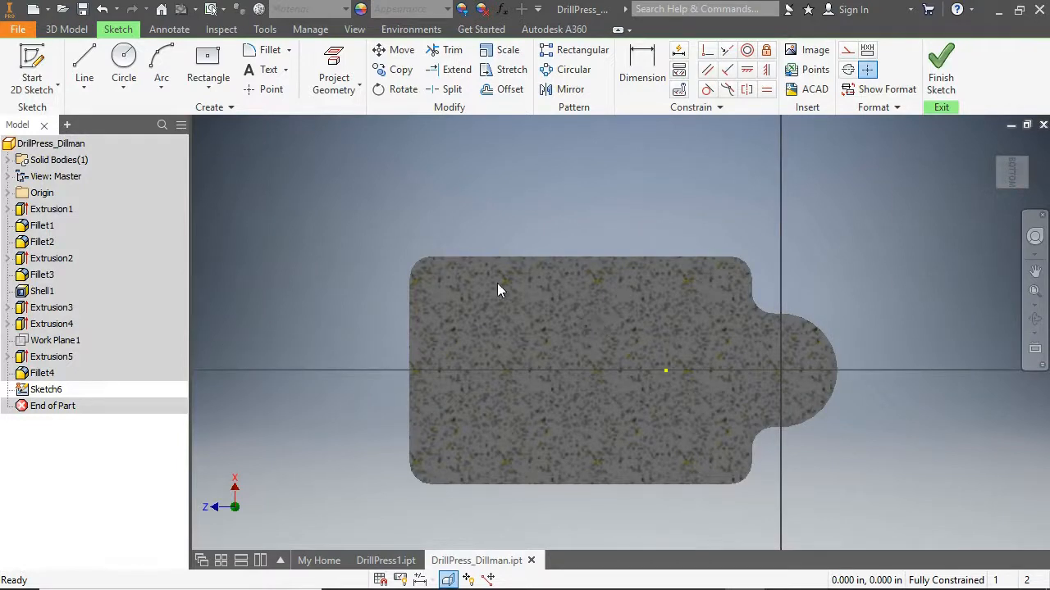
left_click(334, 76)
left_click(410, 475)
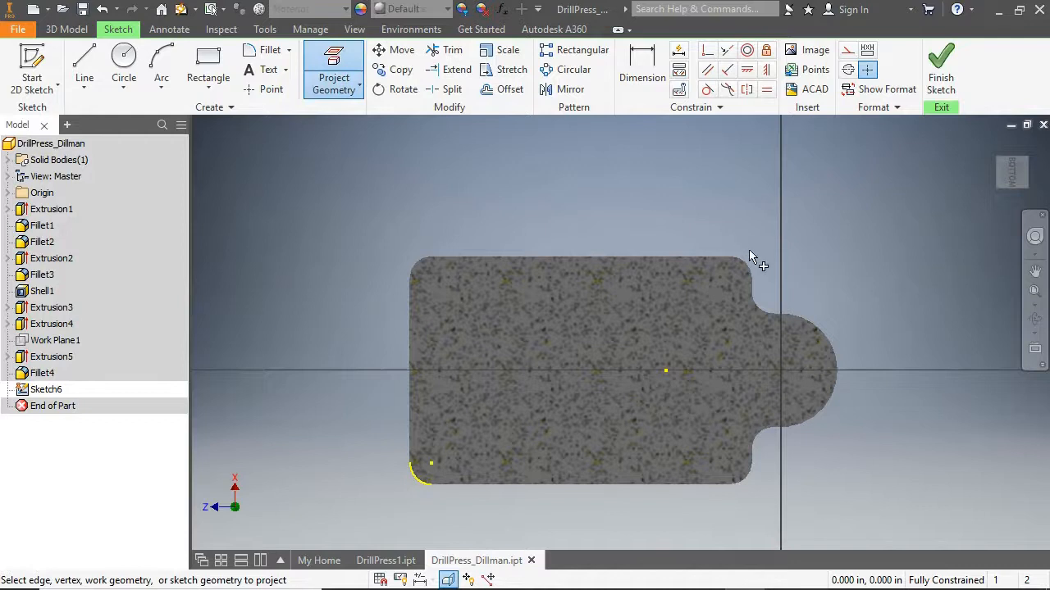
- Draw a rectangle on the table's underside between the centre points of the two projected corner arcs
left_click(207, 67)
left_click(431, 463)
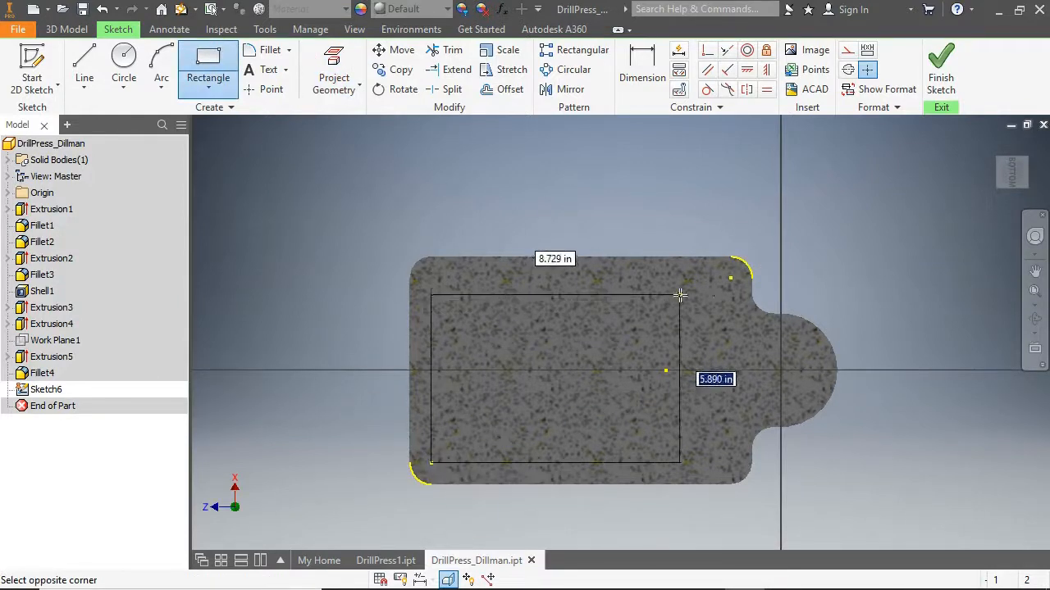
right_click(671, 208)
left_click(725, 210)
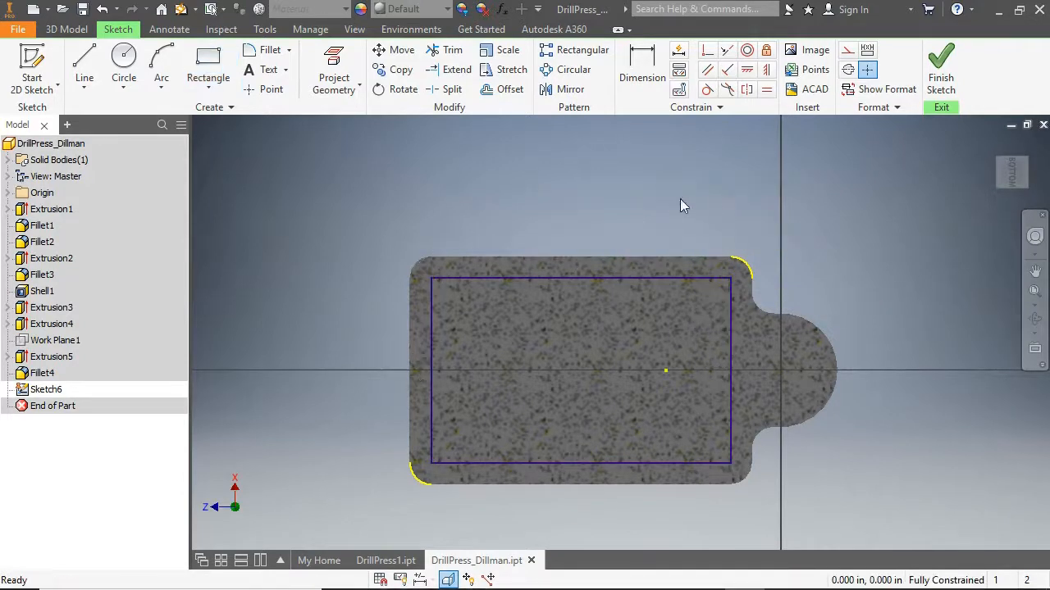
- Round all four corners of the underside rectangle with 0.125 in sketch fillets
left_click(272, 55)
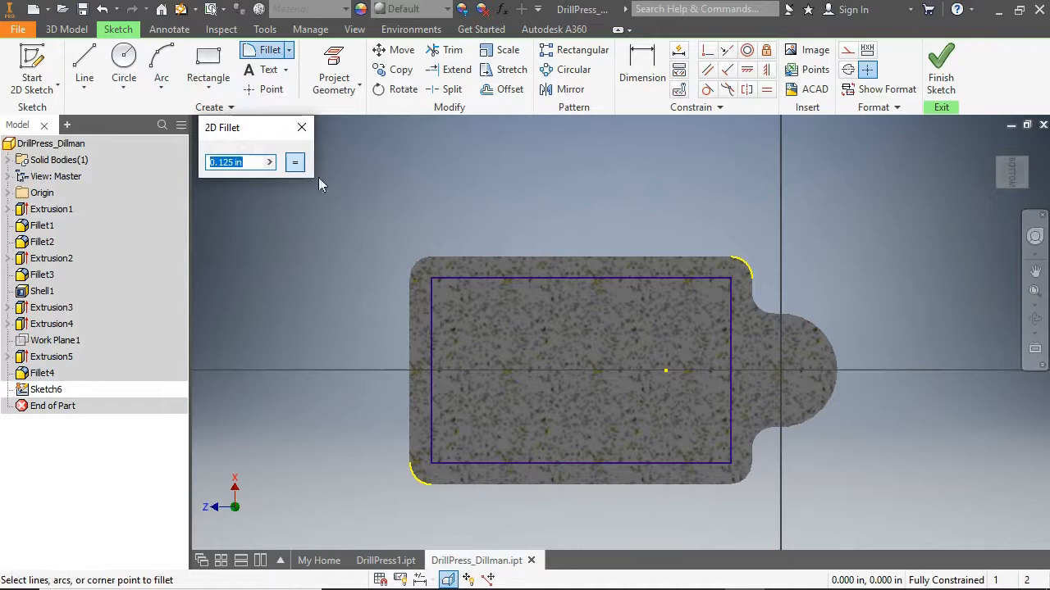
left_click(436, 280)
left_click(434, 284)
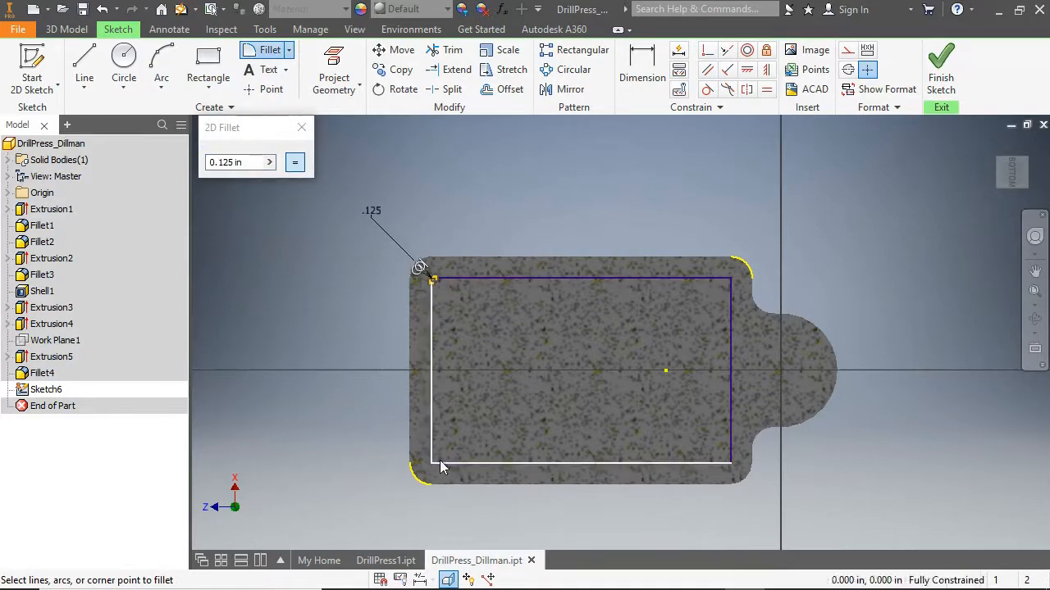
left_click(731, 460)
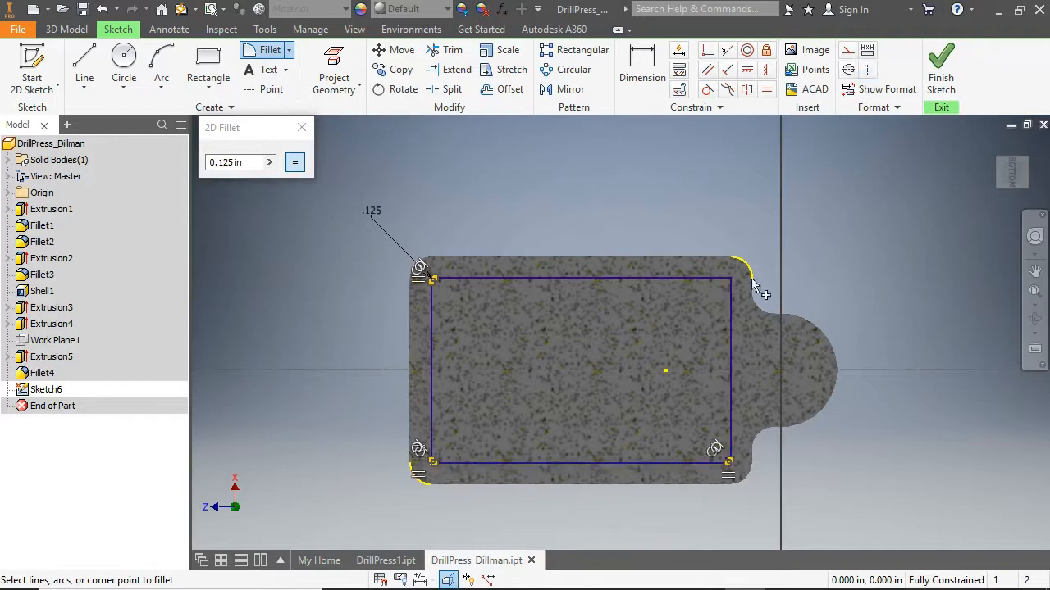
key("Escape")
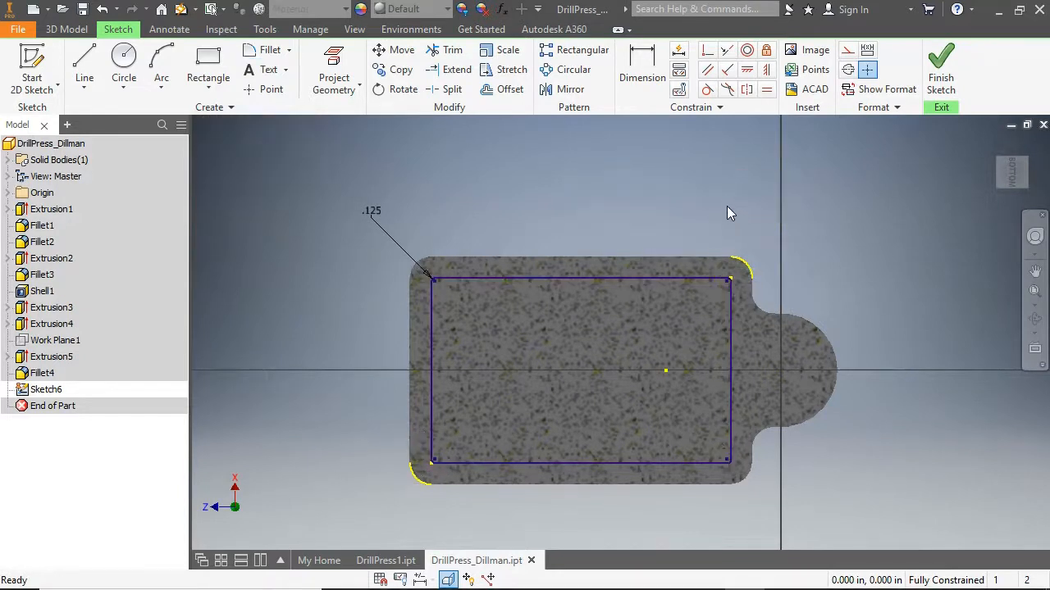
- Finish the sketch and extrude the rounded rectangle 1 in up into the table's underside as a cut to form the pocket
left_click(941, 72)
scroll(593, 301, "up", 5)
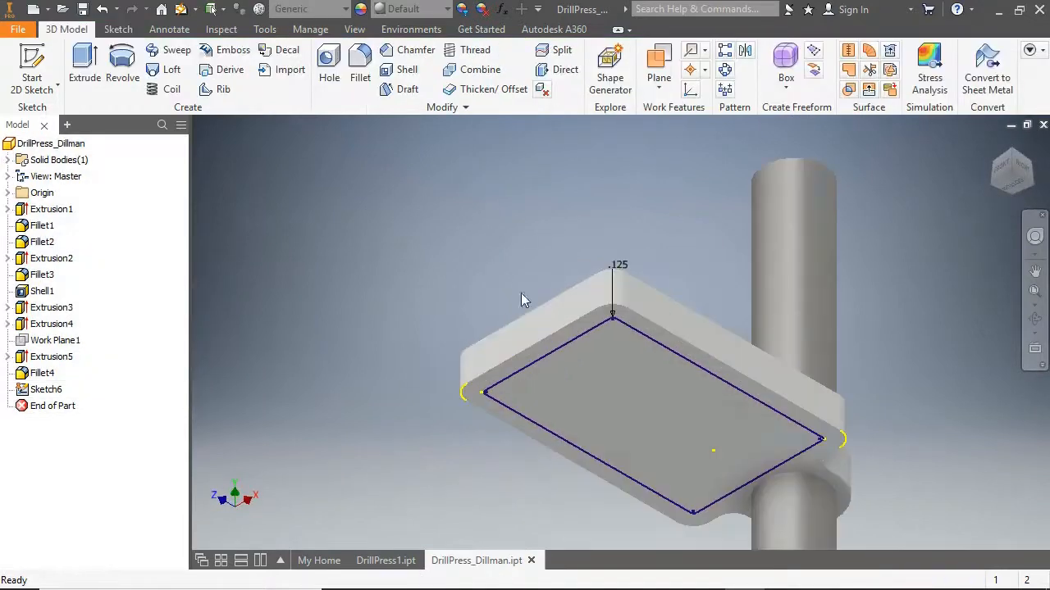
left_click(94, 72)
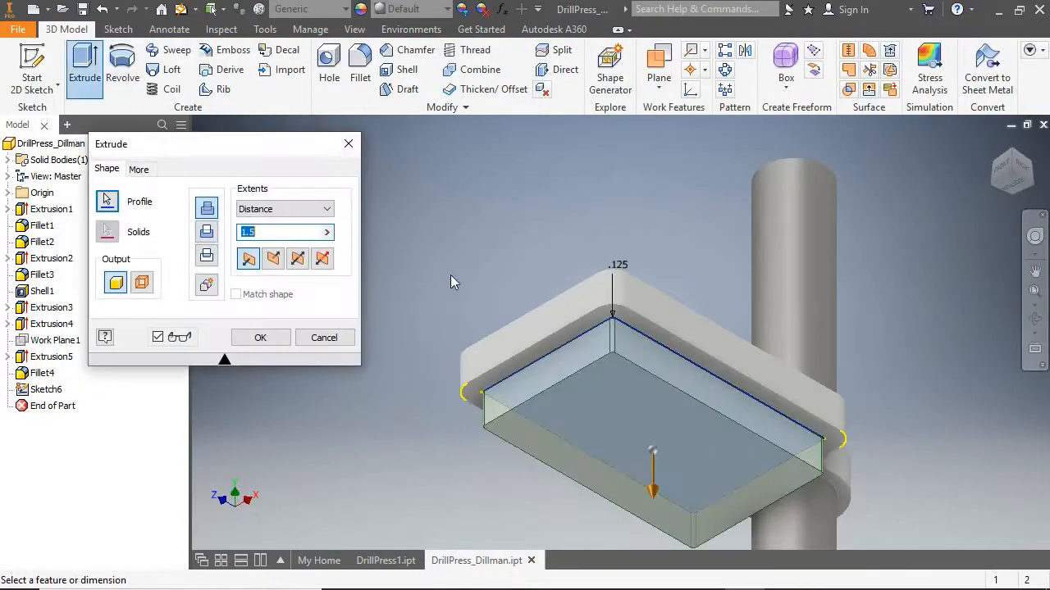
left_click(273, 258)
left_click(261, 338)
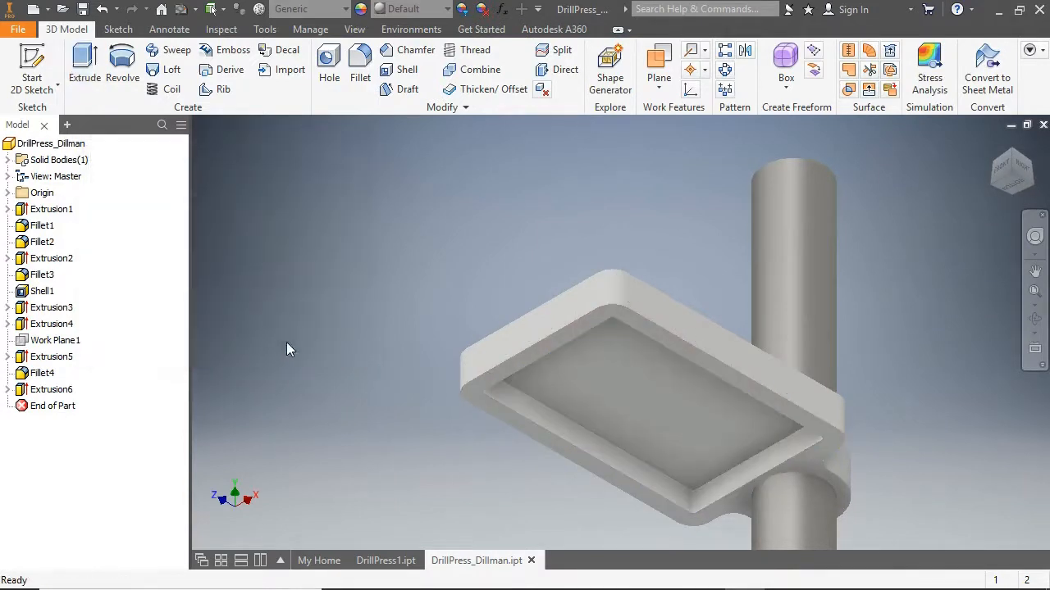
- Fillet the edges around the floor of the underside pocket with a 0.125 in radius
left_click(360, 65)
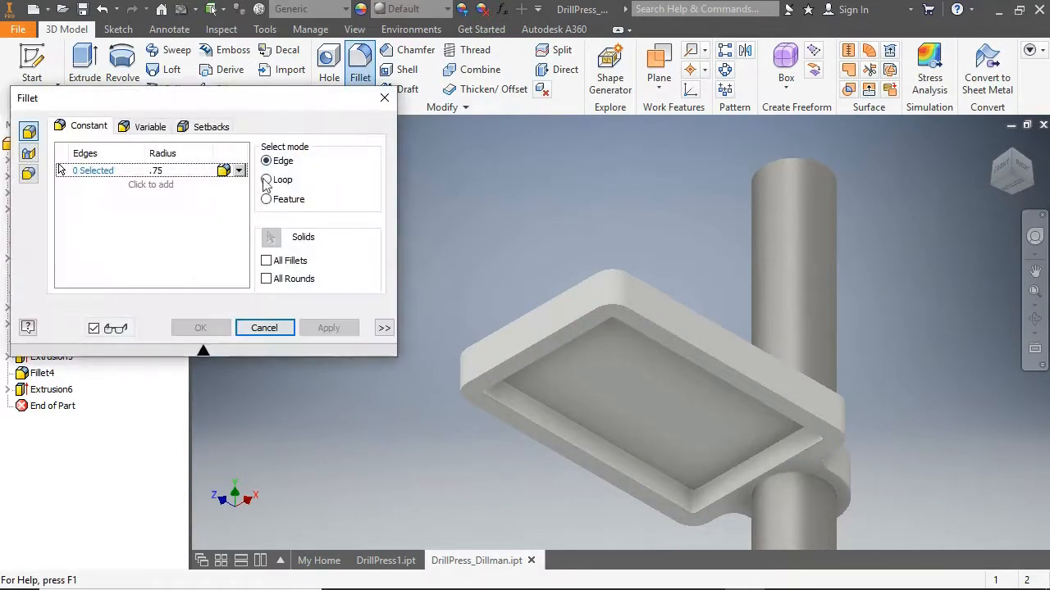
type("125")
left_click(530, 399)
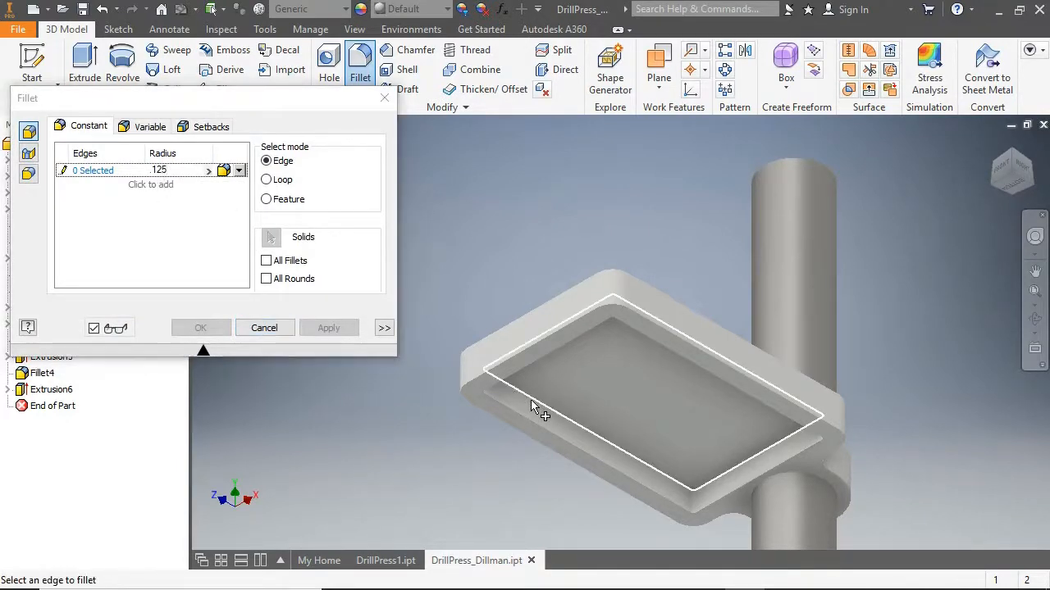
left_click(328, 328)
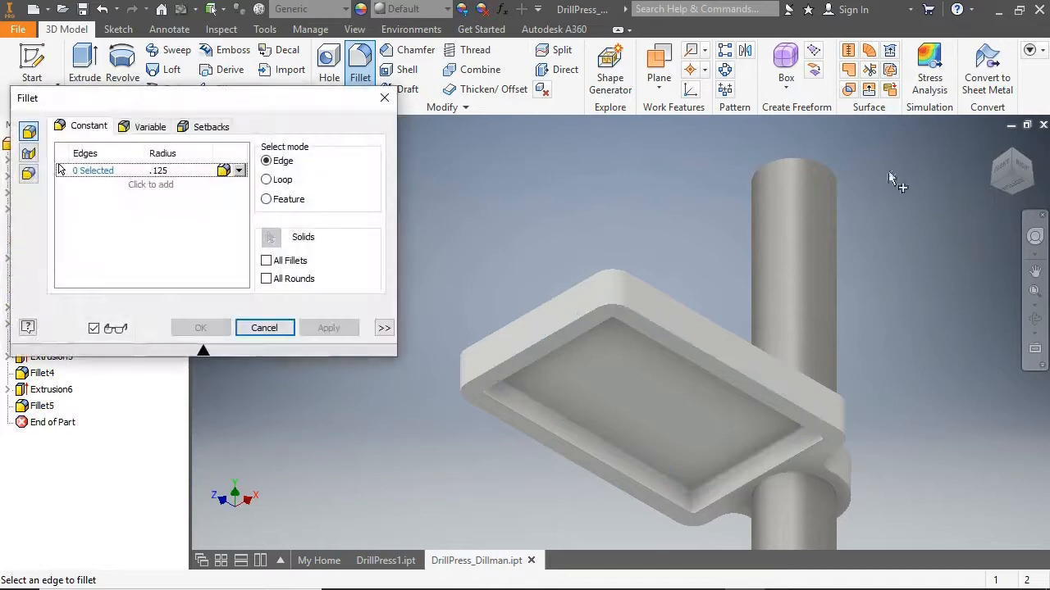
left_click(1011, 153)
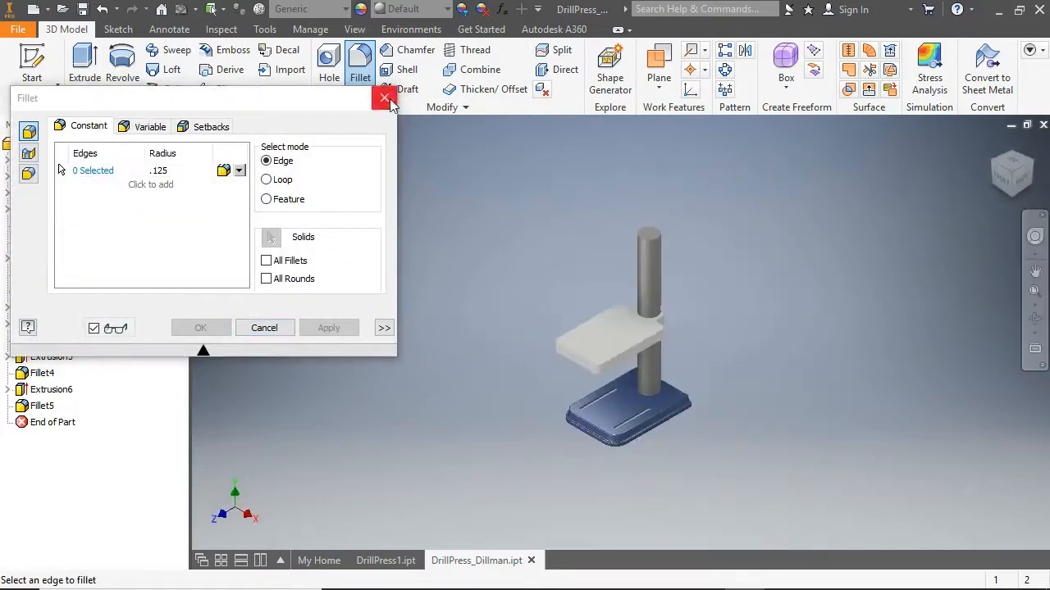
key("Escape")
- Start a sketch on the table's top face and draw a lengthwise center-to-center slot left of the centerline, 5 in between centers and 0.5 in wide
left_click(33, 65)
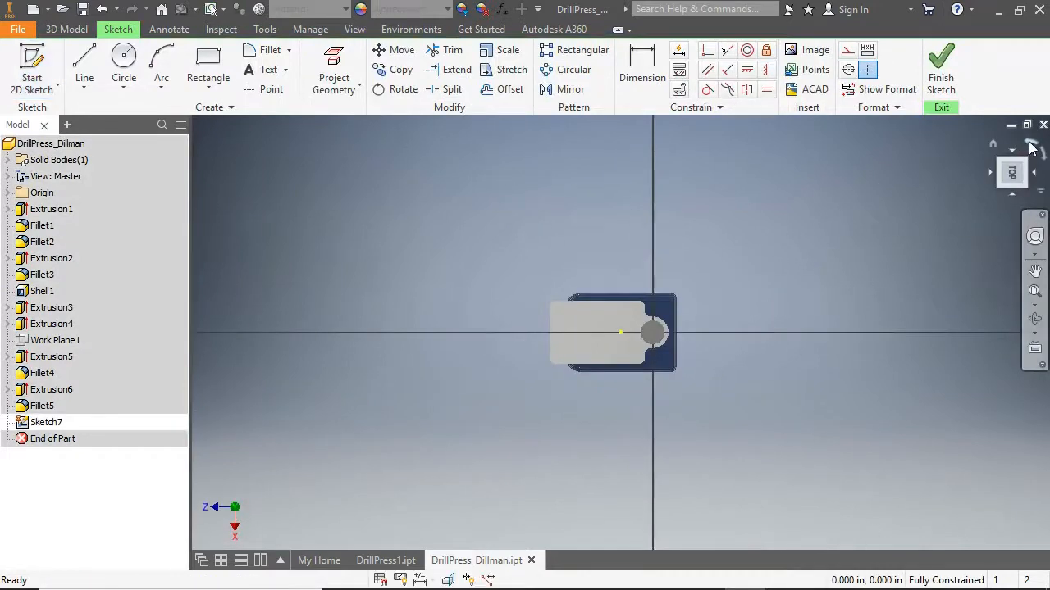
left_click(1030, 147)
left_click(208, 82)
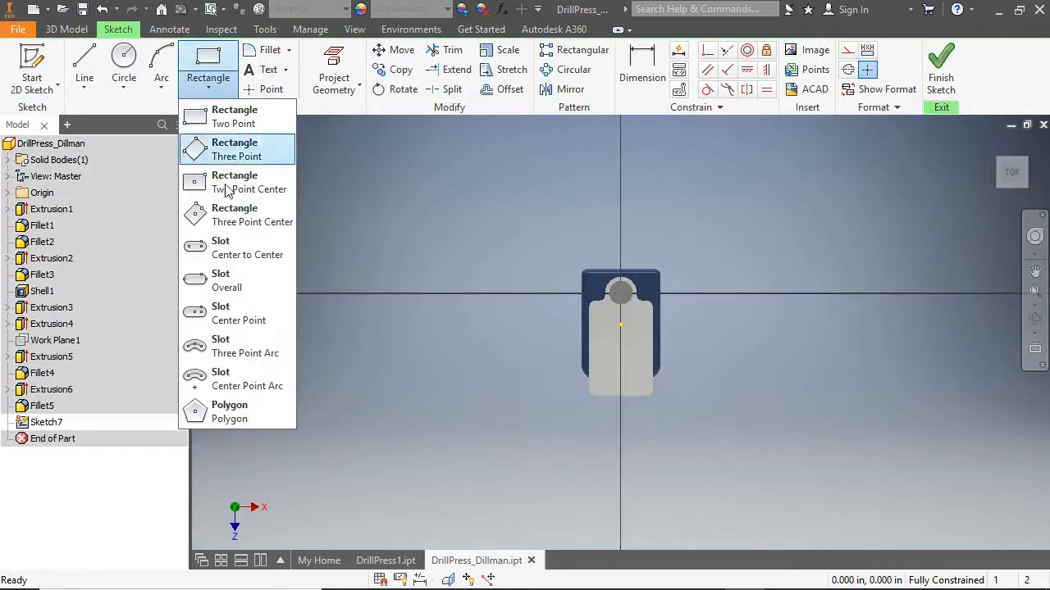
left_click(246, 246)
scroll(565, 353, "up", 6)
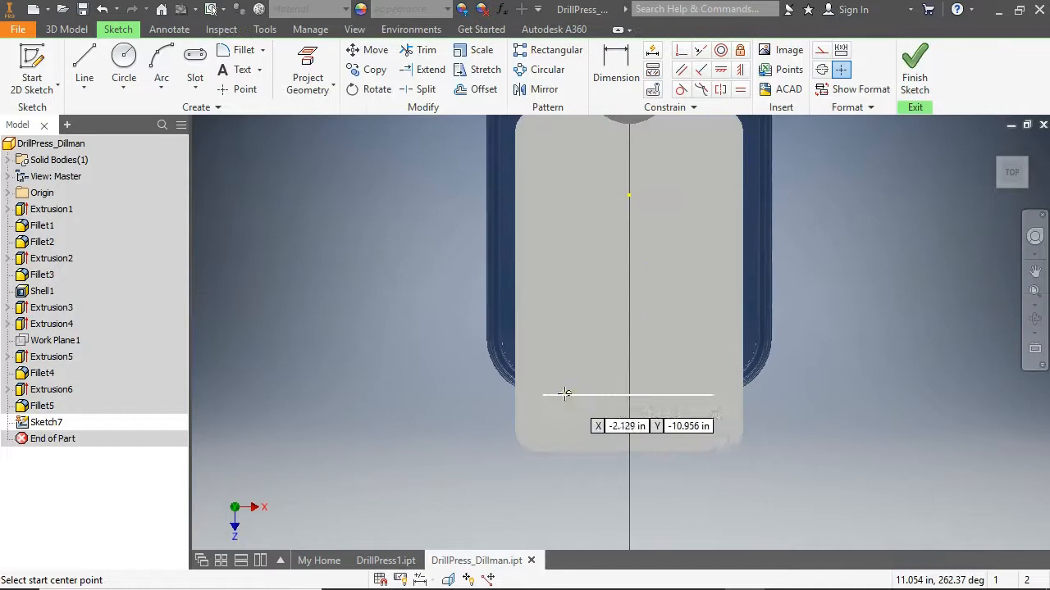
left_click(572, 413)
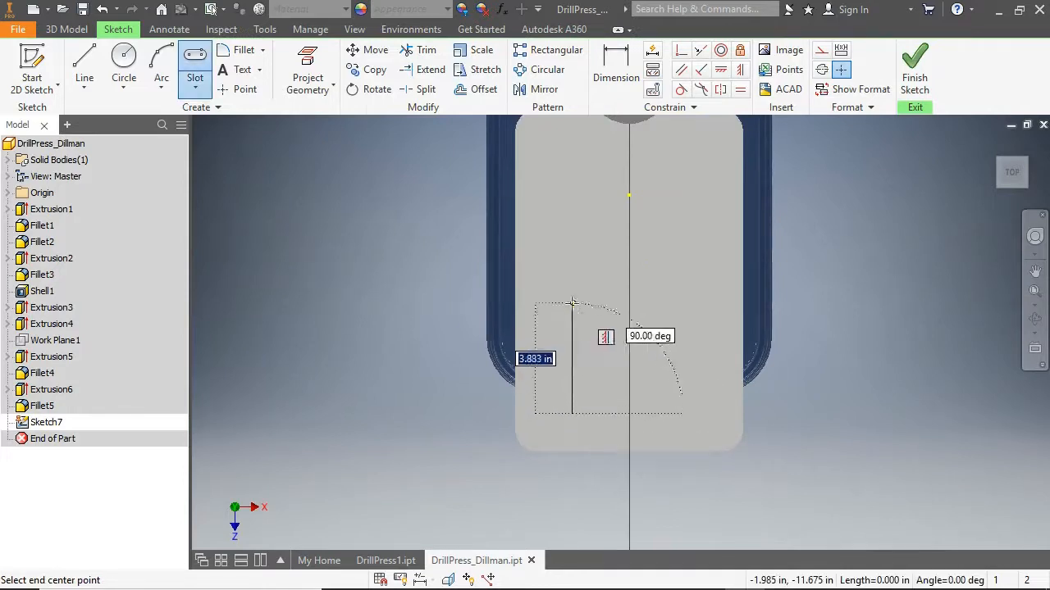
type("5")
key("Return")
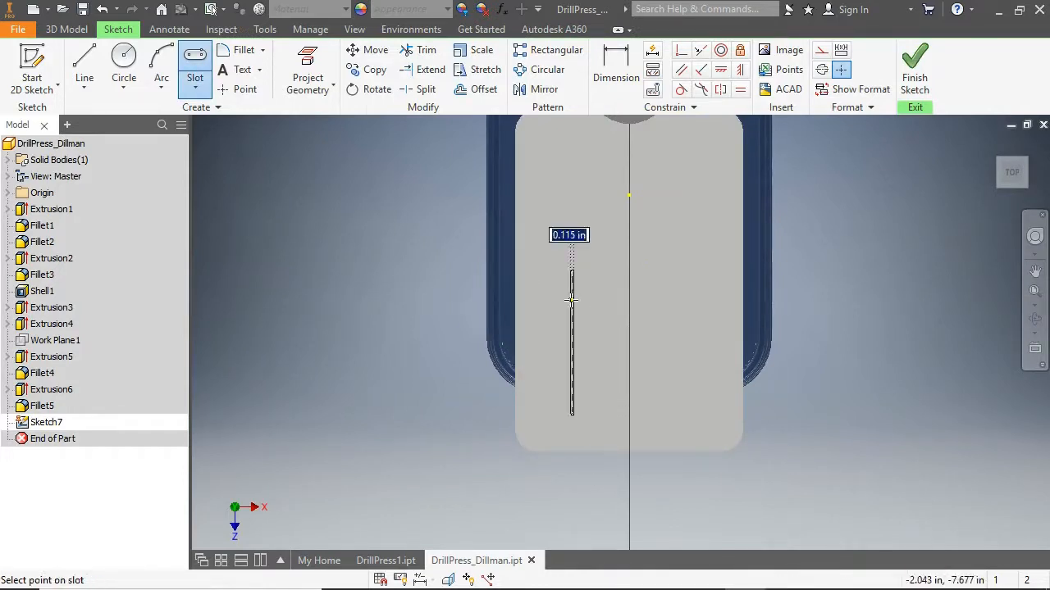
type(".5")
key("Return")
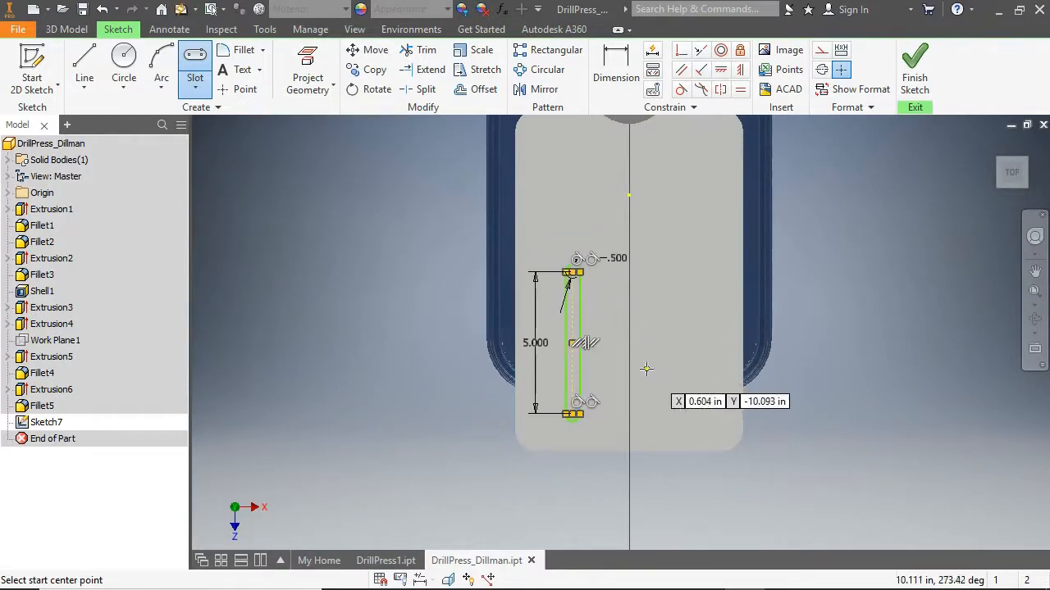
- Draw a matching lengthwise slot right of the centerline, 5 in between centers and 0.5 in wide
left_click(690, 414)
type("5")
key("Return")
type(".5")
key("Return")
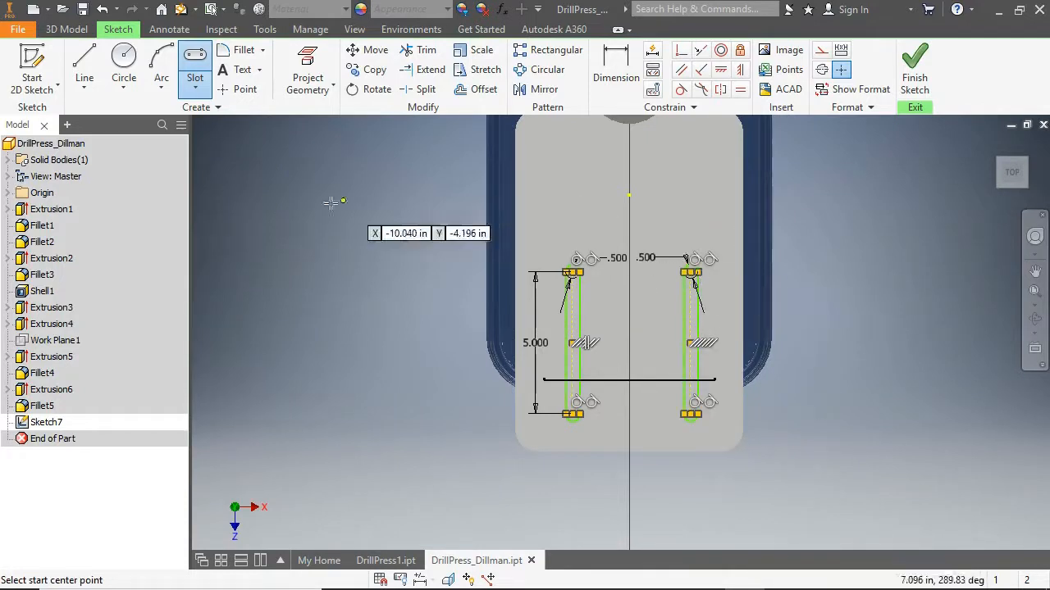
- Dimension each slot's center 1.5 in from the table's nearest side edge
left_click(615, 69)
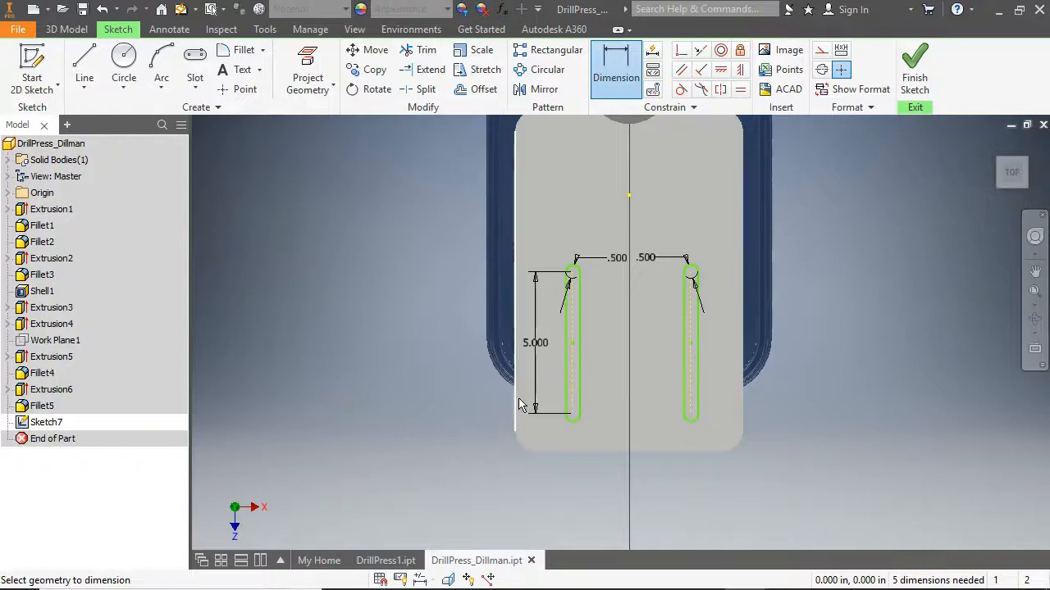
left_click(564, 414)
left_click(551, 407)
type("1.5")
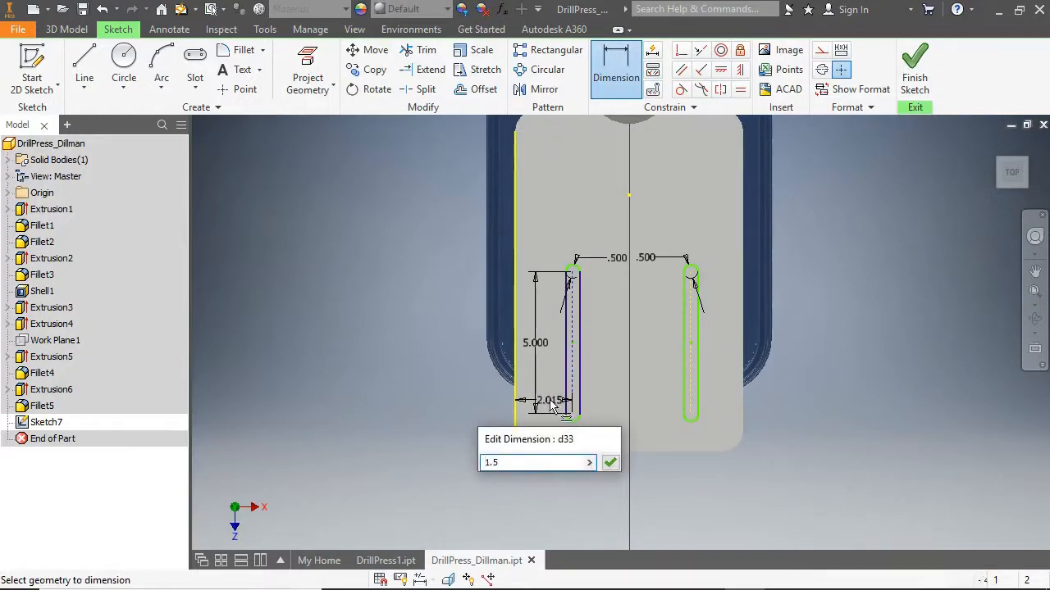
key("Return")
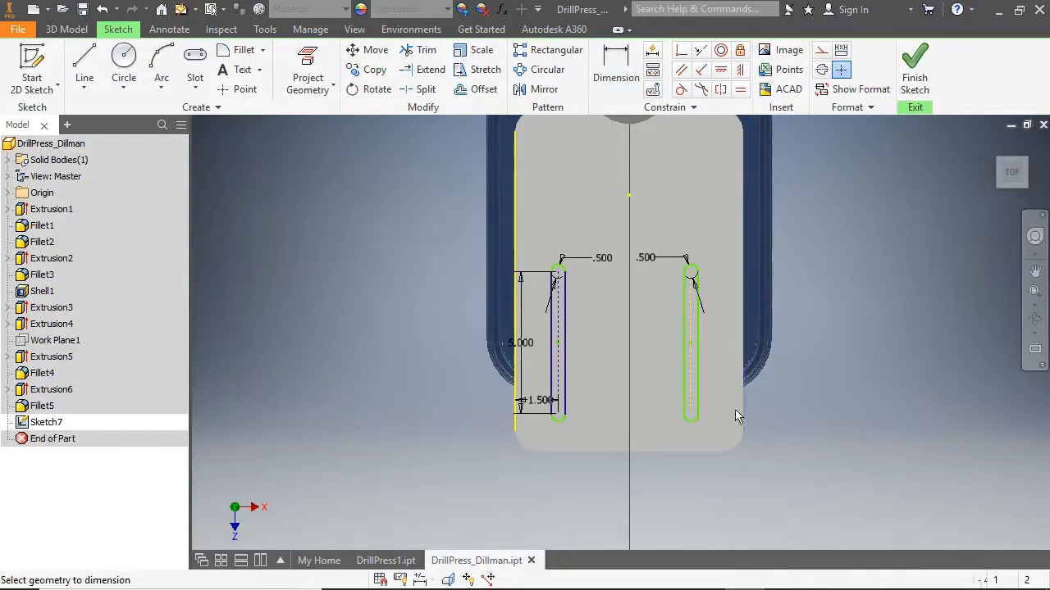
left_click(712, 408)
type("1.5")
key("Return")
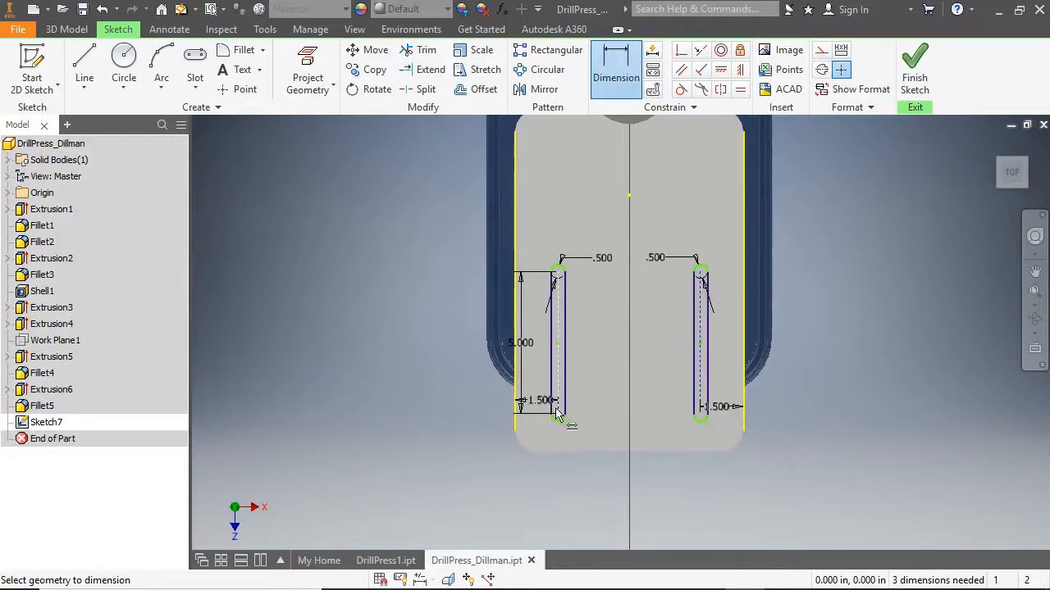
- Dimension the front end center of both slots 2 in from the table's front edge
left_click(564, 452)
left_click(578, 438)
type("2")
key("Return")
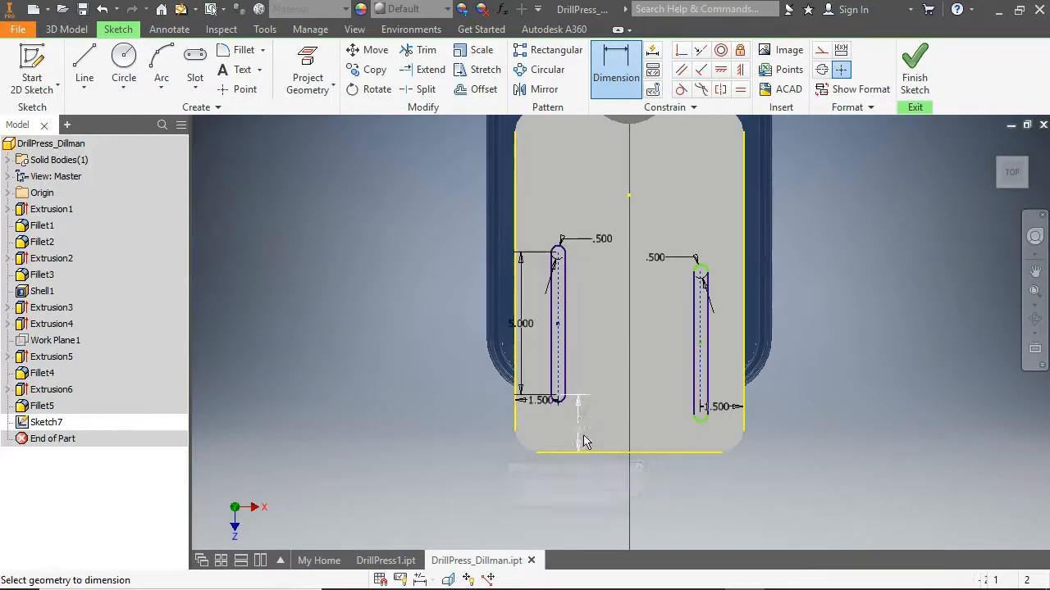
left_click(703, 417)
left_click(696, 452)
left_click(678, 441)
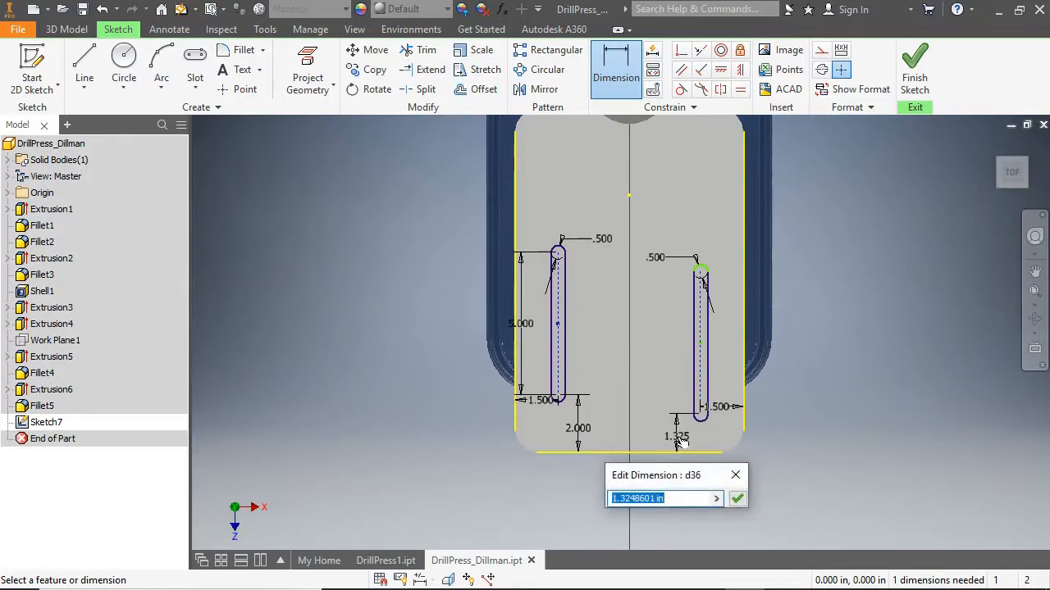
type("2")
key("Return")
- Draw a 0.75 in diameter circle on the centerline between the slots, dimension it 9 in from the column's center, and finish the sketch
left_click(124, 62)
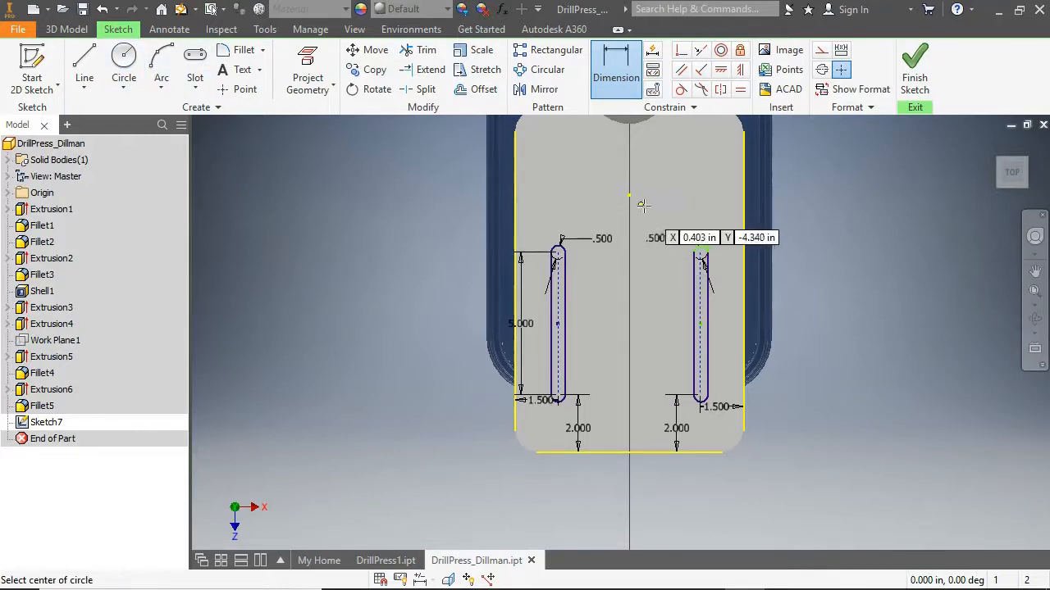
left_click(629, 343)
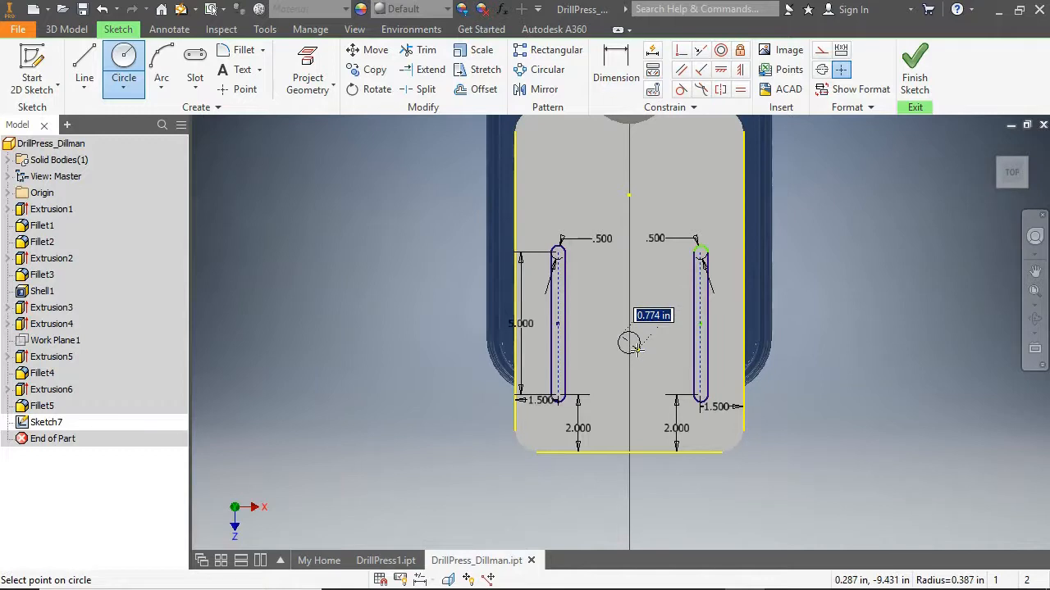
type(".75")
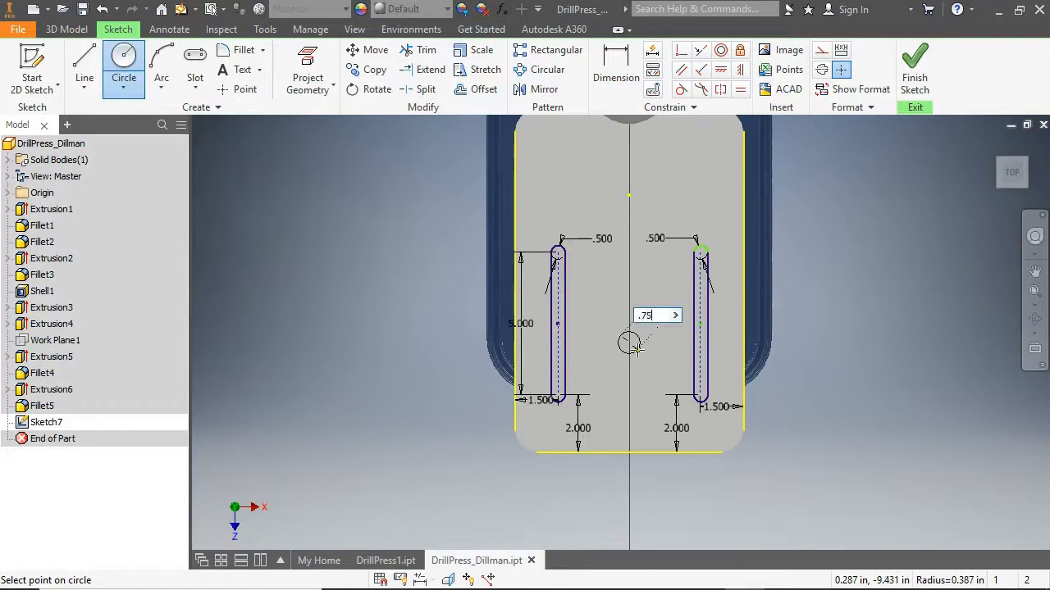
key("Return")
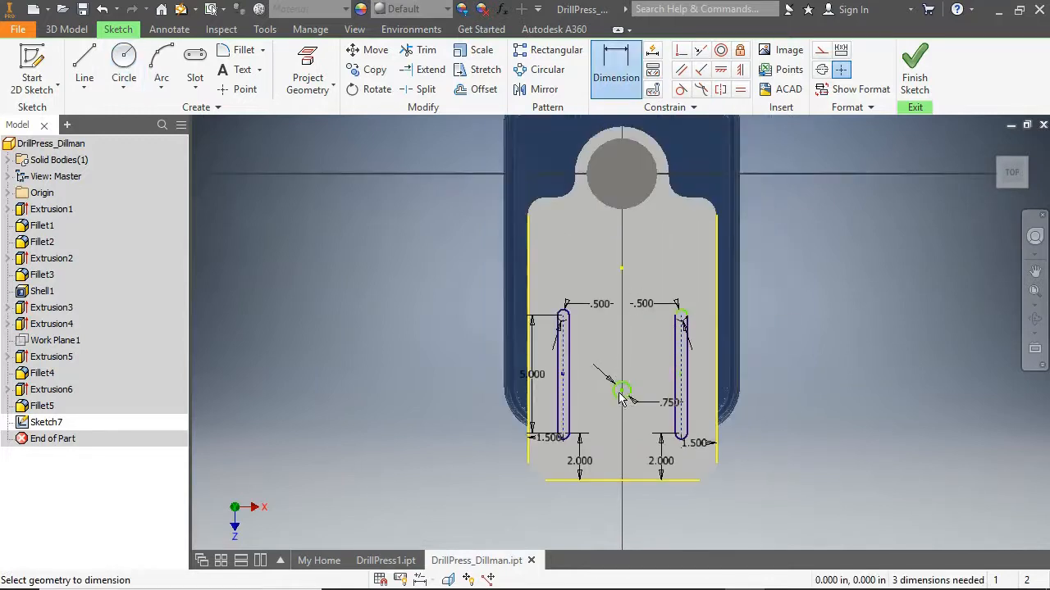
left_click(655, 167)
left_click(622, 389)
left_click(645, 259)
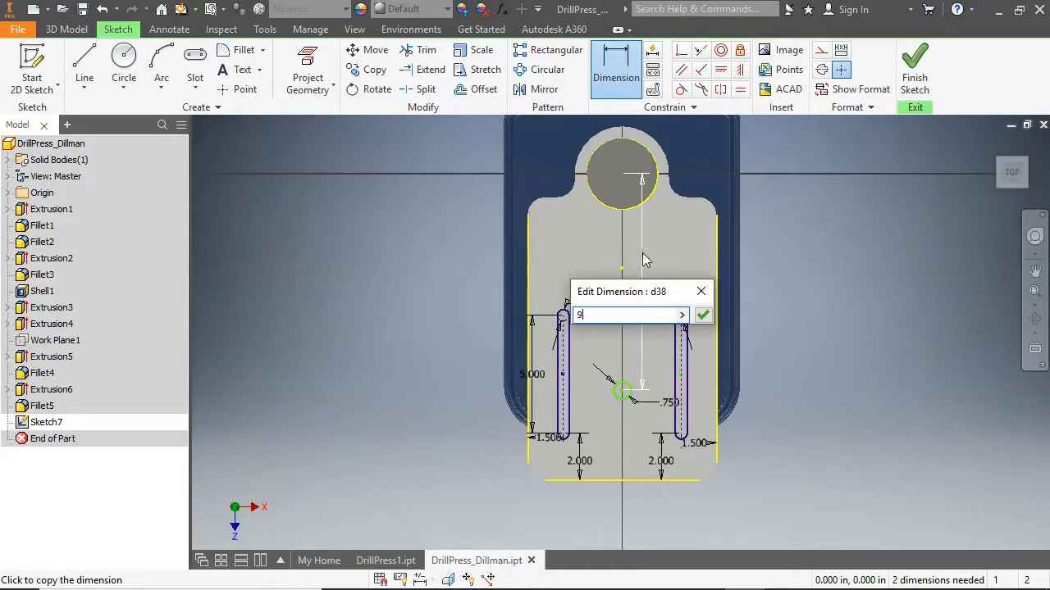
key("Return")
left_click(911, 88)
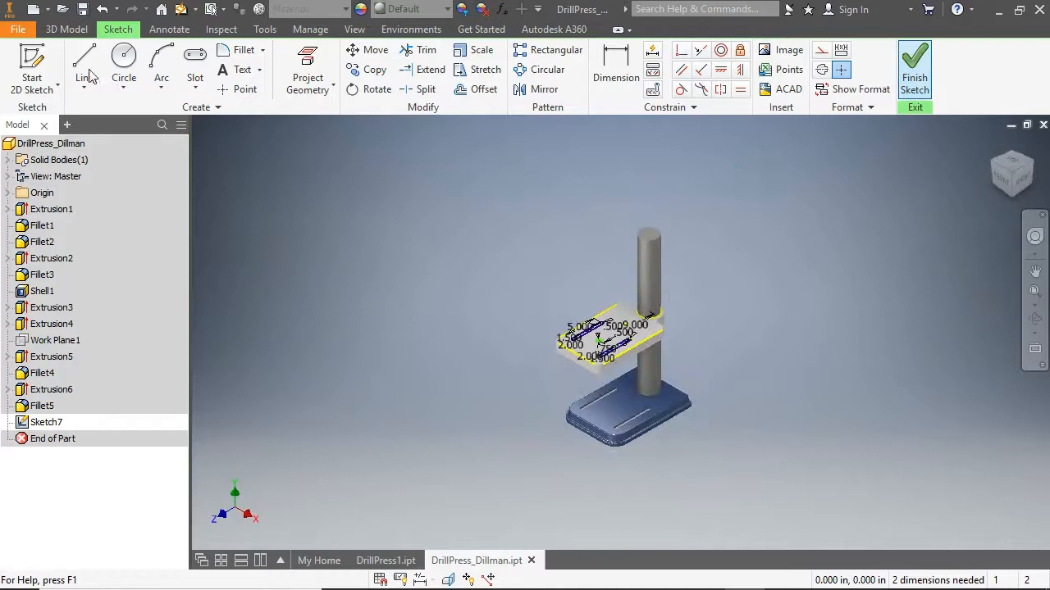
- Extrude both slots and the circle 1 in down through the table as a cut
left_click(85, 67)
scroll(601, 338, "up", 5)
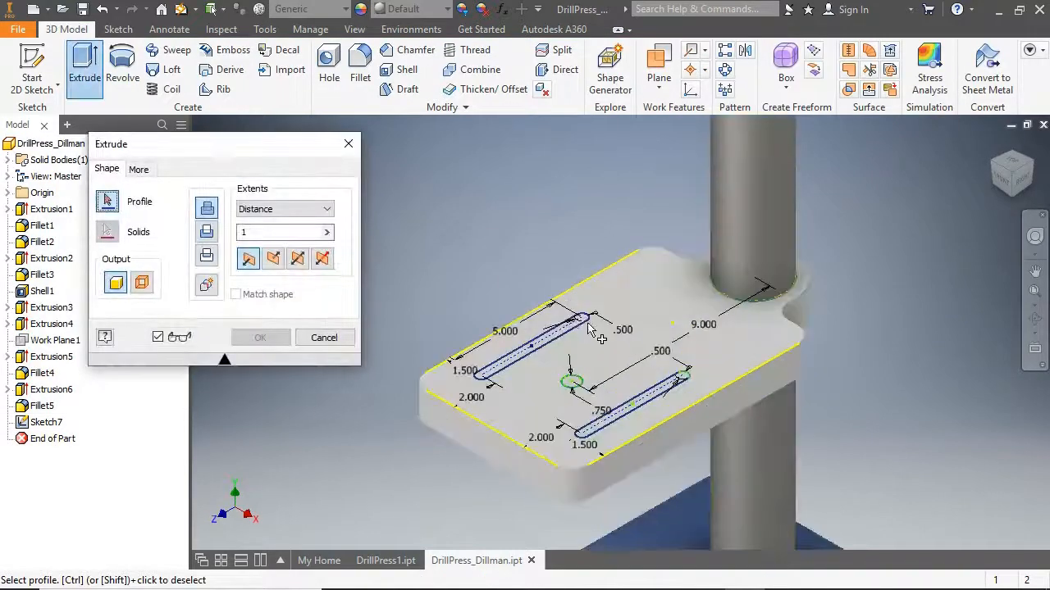
left_click(567, 329)
left_click(582, 392)
left_click(626, 416)
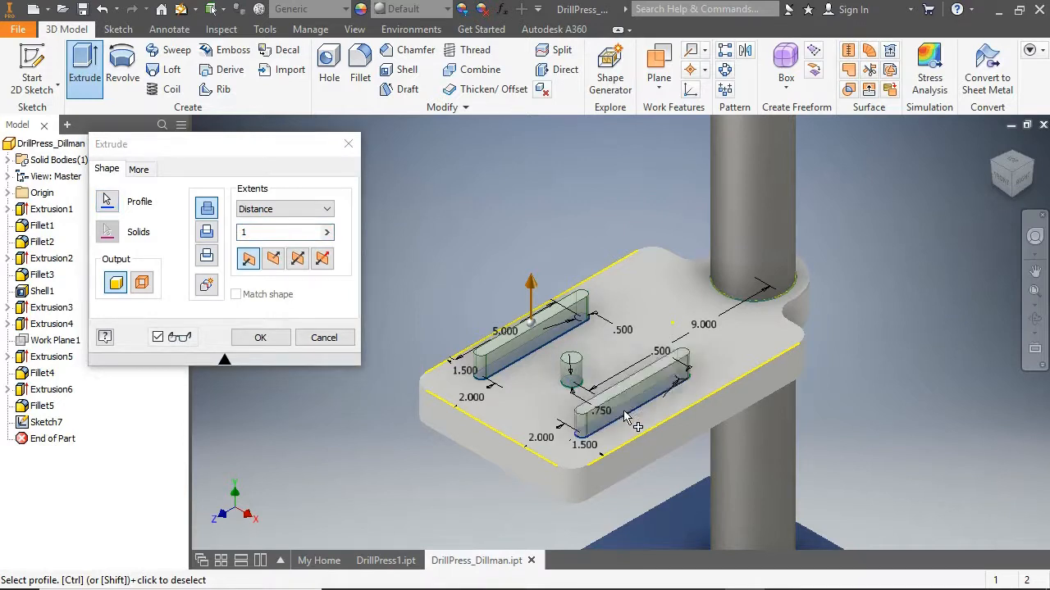
left_click(275, 266)
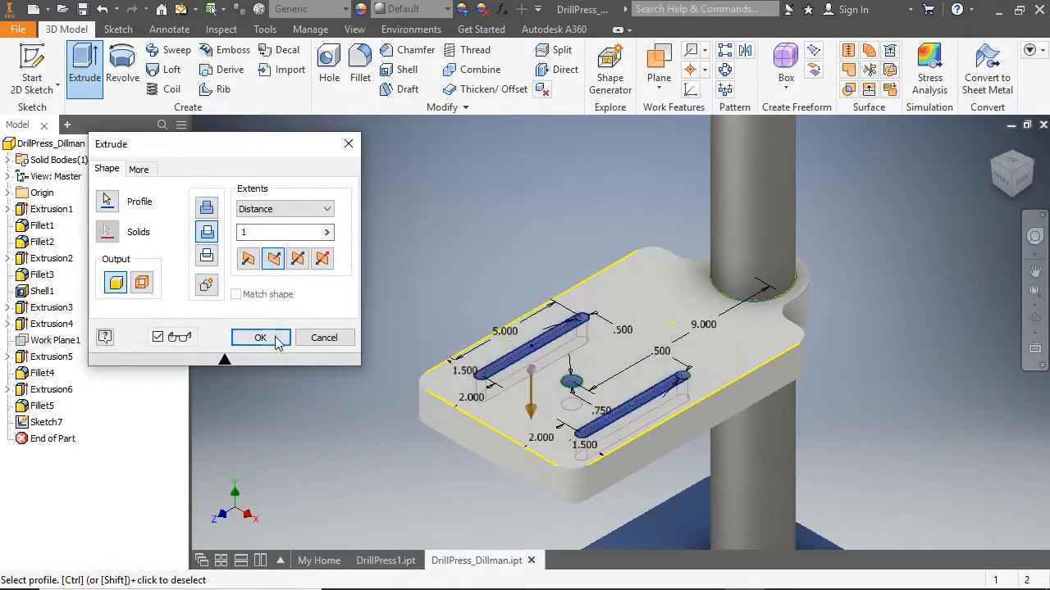
left_click(277, 337)
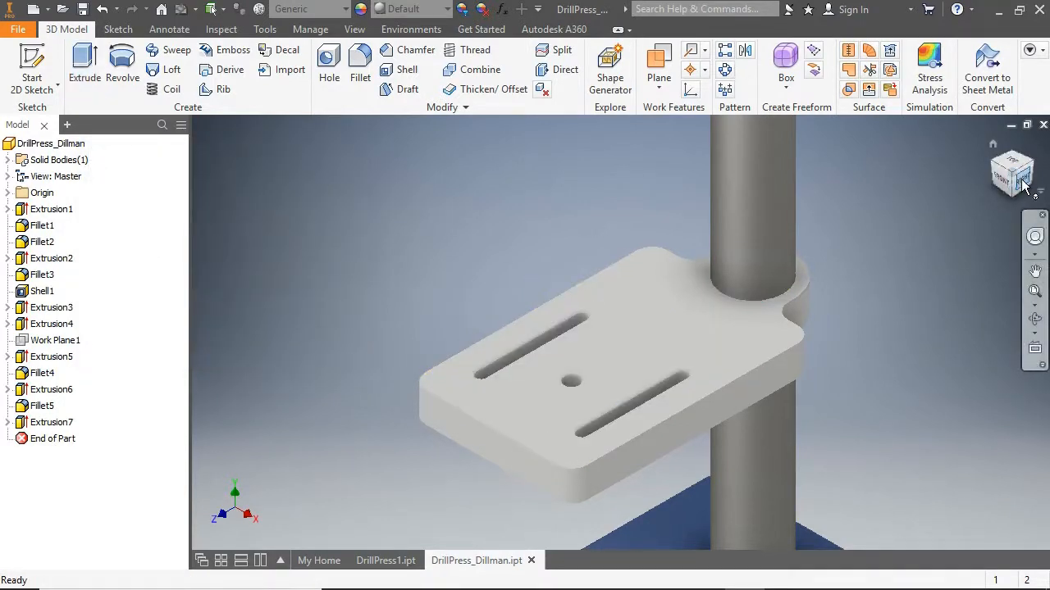
- Select the whole table from the side view and apply the Iron - Cast appearance to it
left_click(1022, 180)
left_click(361, 9)
left_click_drag(545, 304, 707, 341)
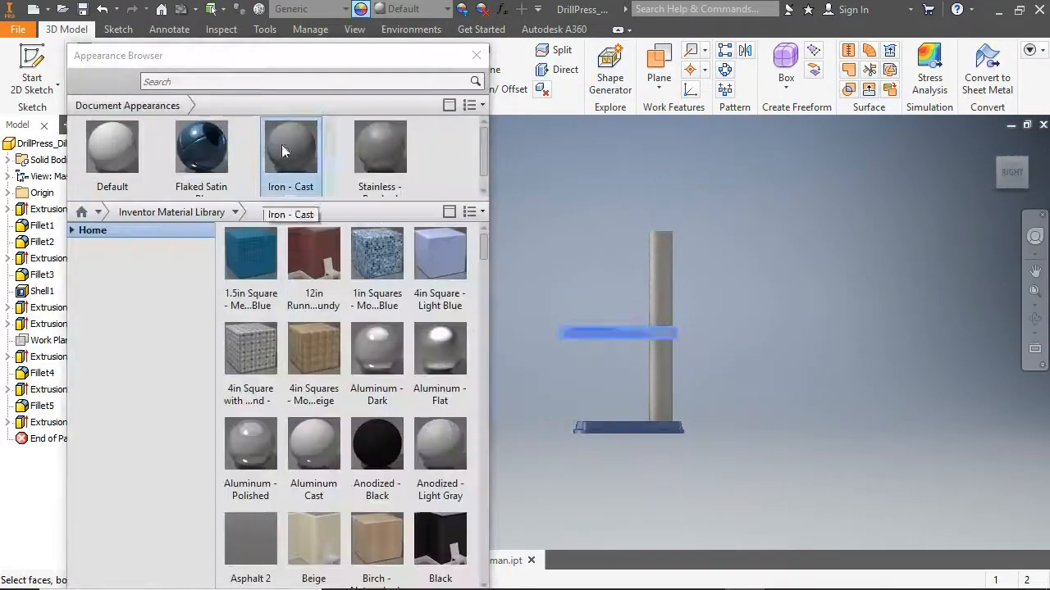
left_click(283, 146)
- Apply the Chrome - Polished appearance from the Inventor Material Library to the table's top face
key("F6")
scroll(442, 463, "down", 10)
scroll(442, 467, "up", 6)
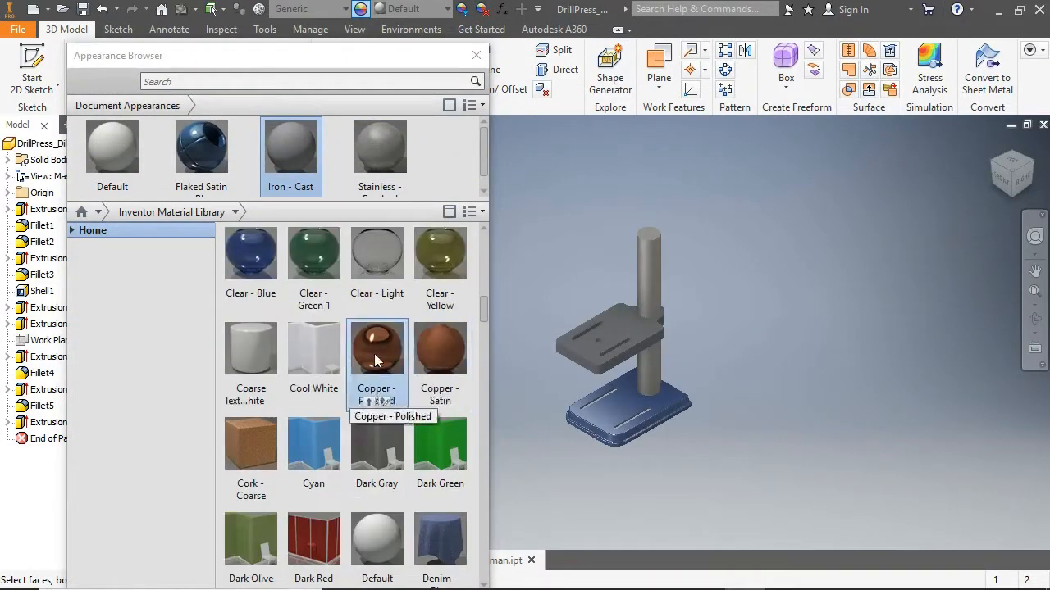
left_click_drag(440, 353, 614, 327)
- Apply the Flaked Satin - Blue appearance to all the side faces around the table and its collar, and return to the home view
scroll(613, 326, "down", 5)
left_click_drag(941, 238, 893, 234)
left_click(593, 367)
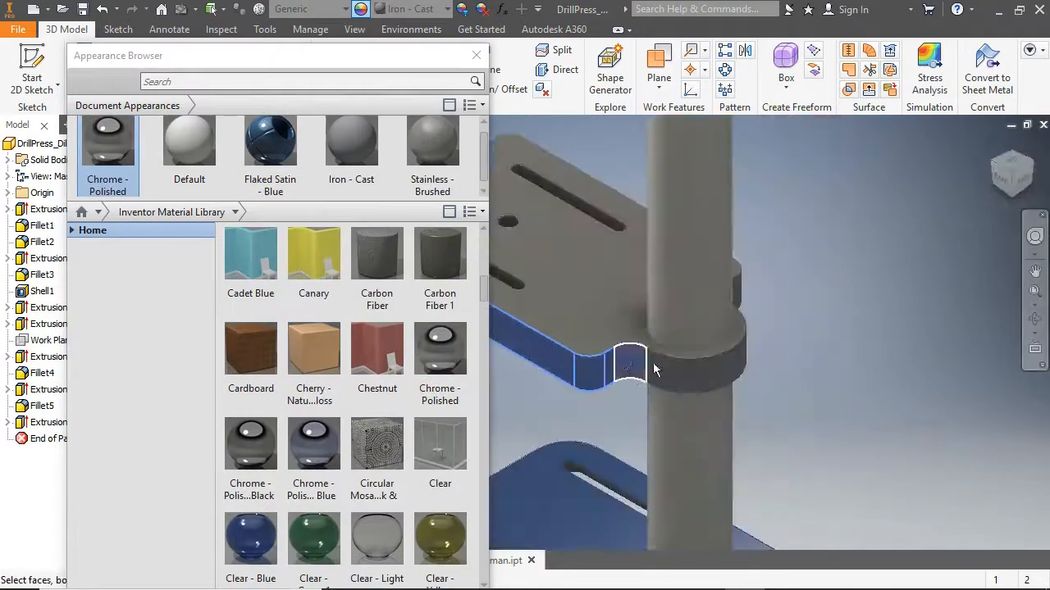
left_click(648, 368)
left_click(697, 365)
left_click_drag(1013, 174, 918, 184)
left_click(581, 351)
left_click(721, 324)
left_click_drag(1013, 174, 919, 188)
left_click(271, 146)
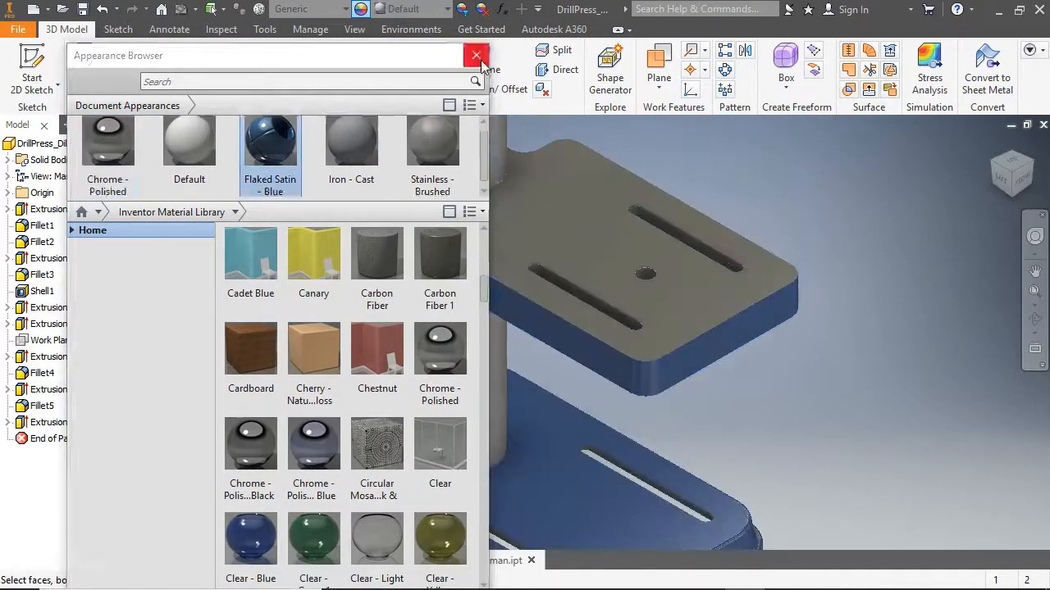
left_click(476, 55)
left_click(991, 144)
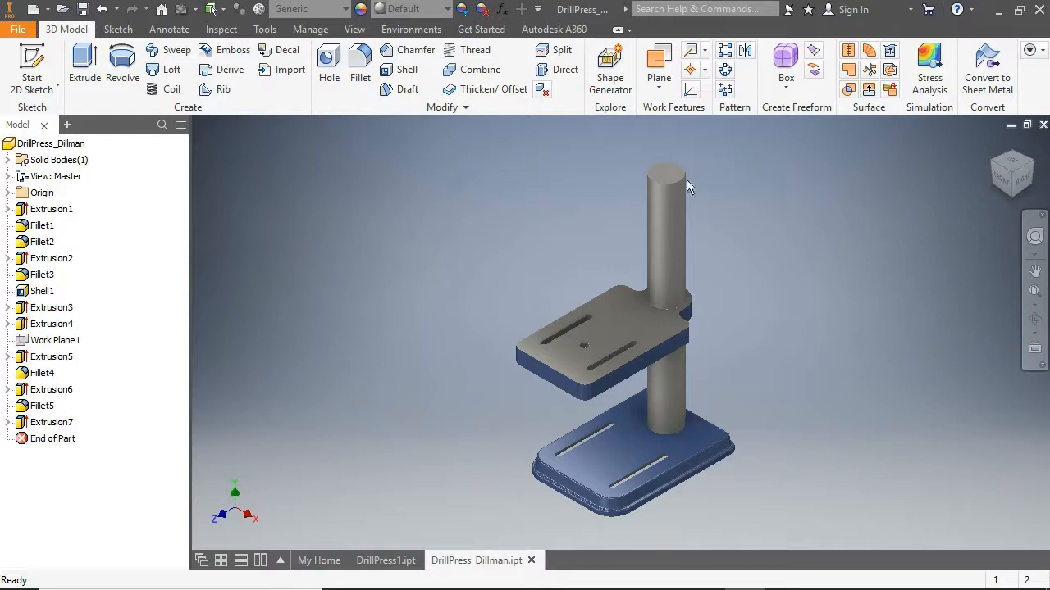
- Sketch a rectangle 8 in high and 3 in wide on the YZ plane, starting at the column's upper rear corner
left_click(49, 62)
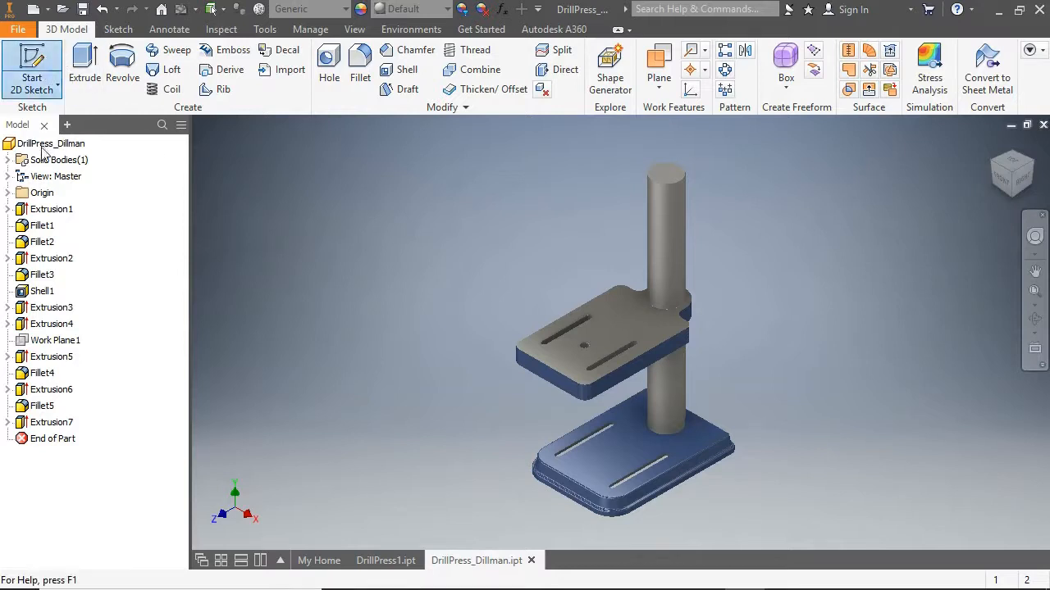
left_click(7, 193)
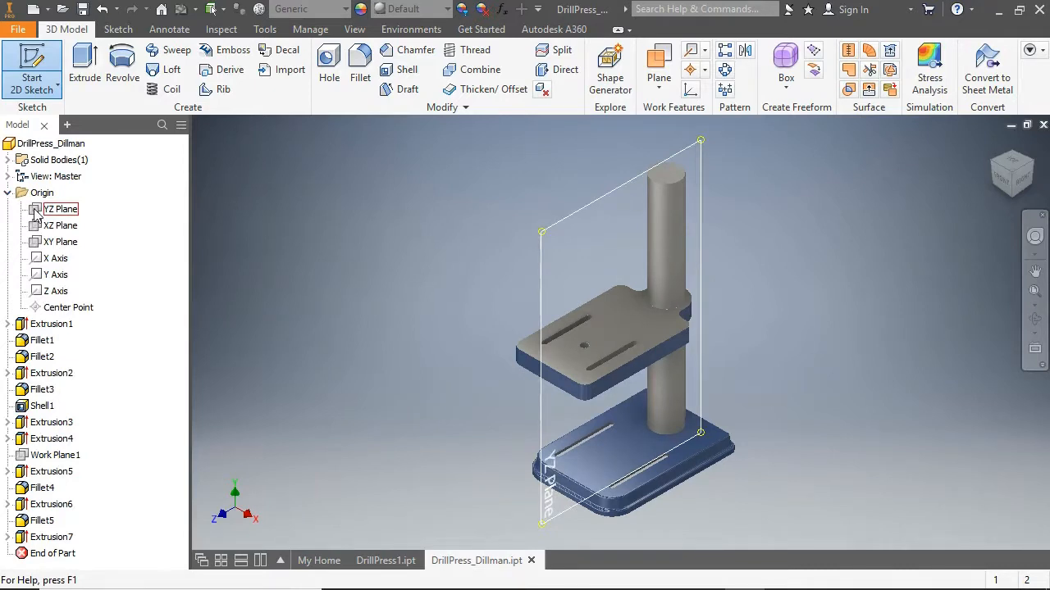
left_click(35, 211)
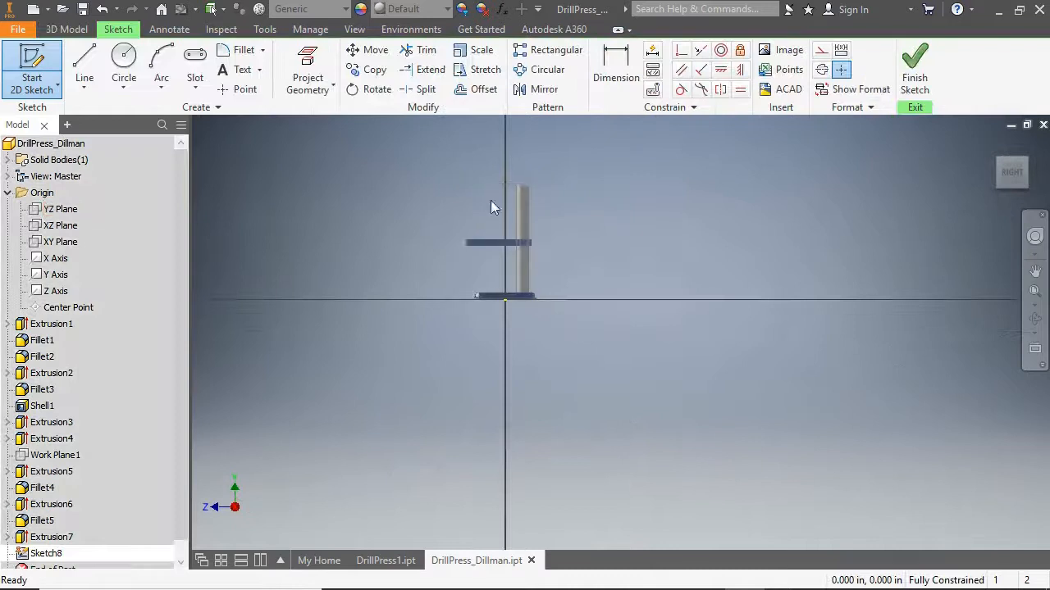
scroll(531, 180, "down", 5)
left_click(194, 89)
left_click(205, 120)
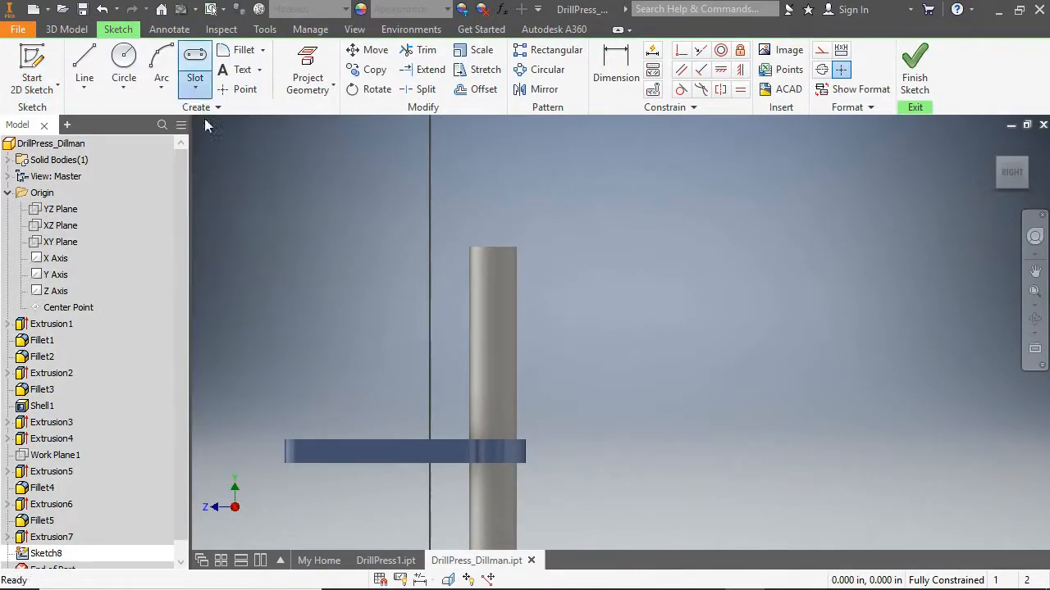
left_click(518, 247)
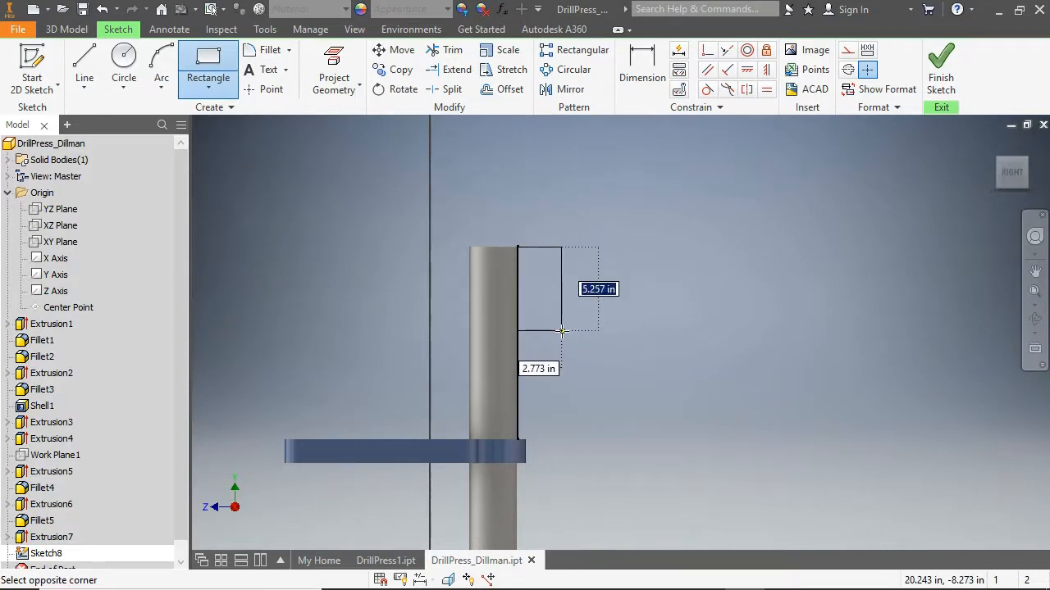
key("Tab")
type("3")
key("Return")
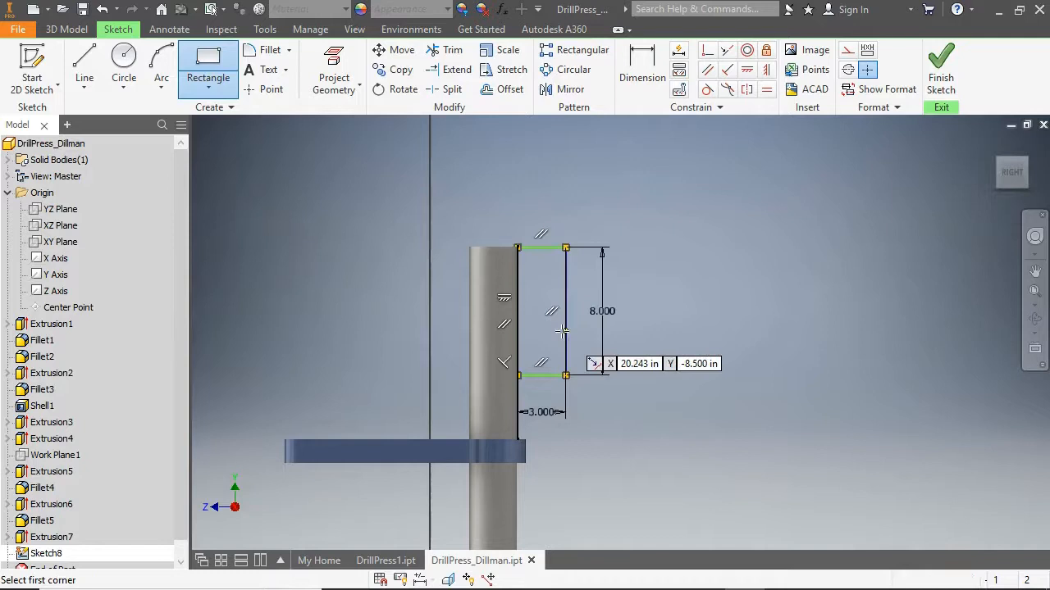
- Round the rectangle's two column-side corners with a 1 in sketch fillet and finish the sketch
left_click(264, 50)
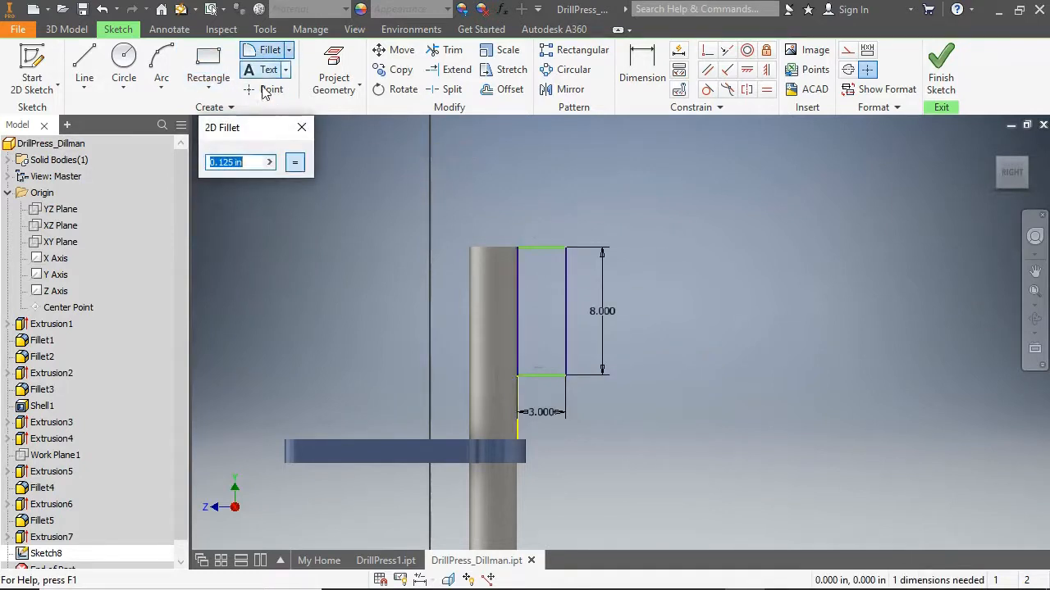
left_click(519, 254)
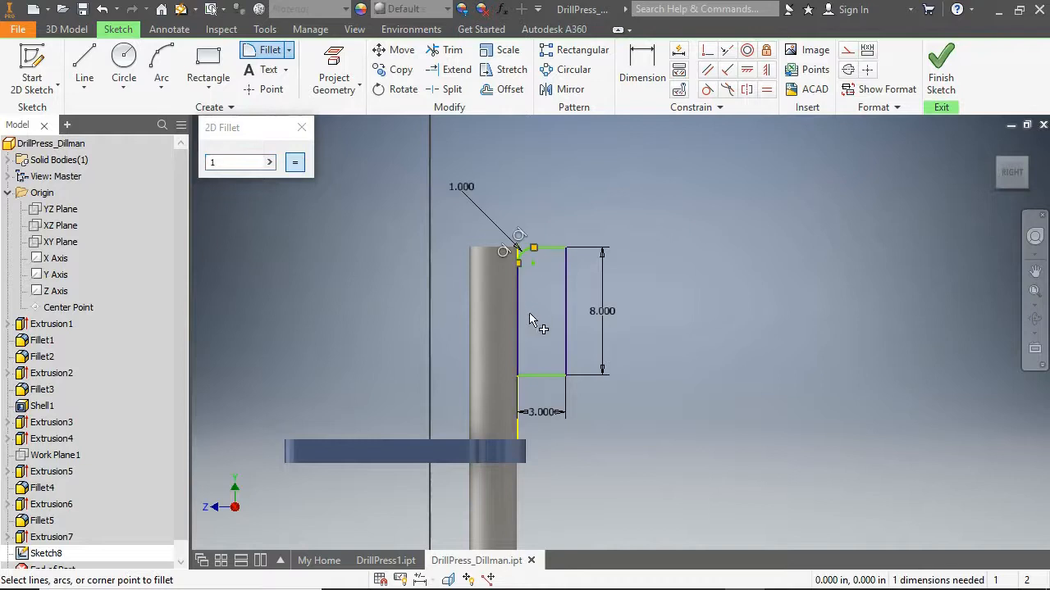
left_click(514, 361)
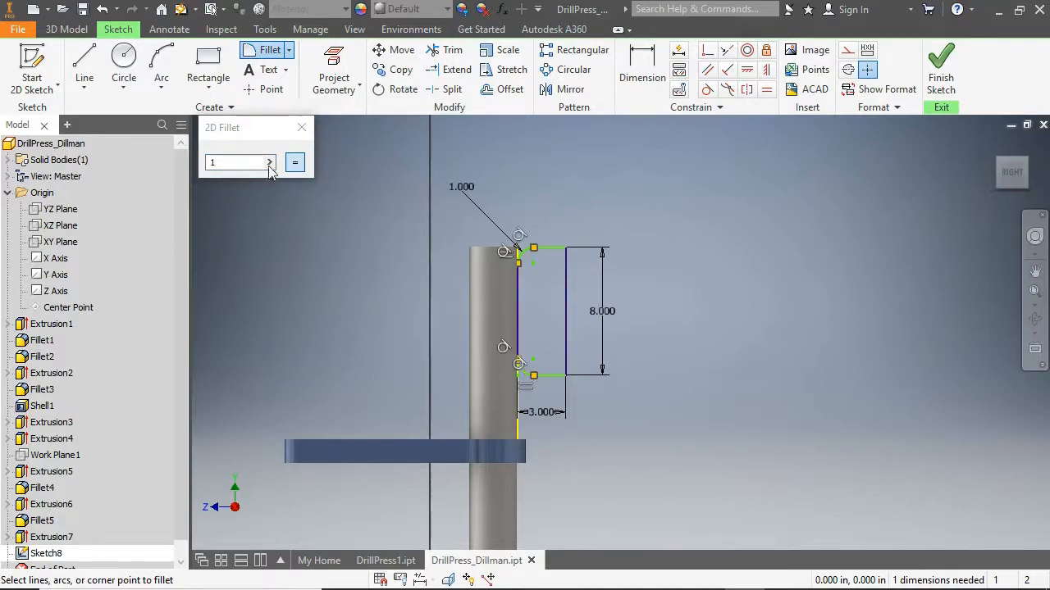
left_click(941, 67)
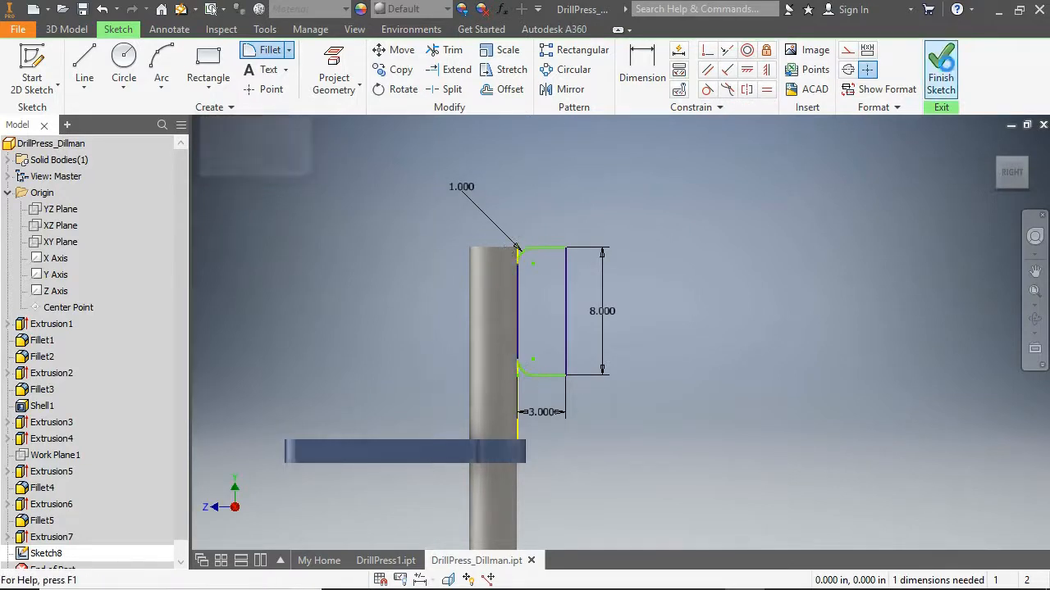
- Revolve the rounded profile a full turn about its vertical edge farthest from the column to form the motor body
left_click(131, 65)
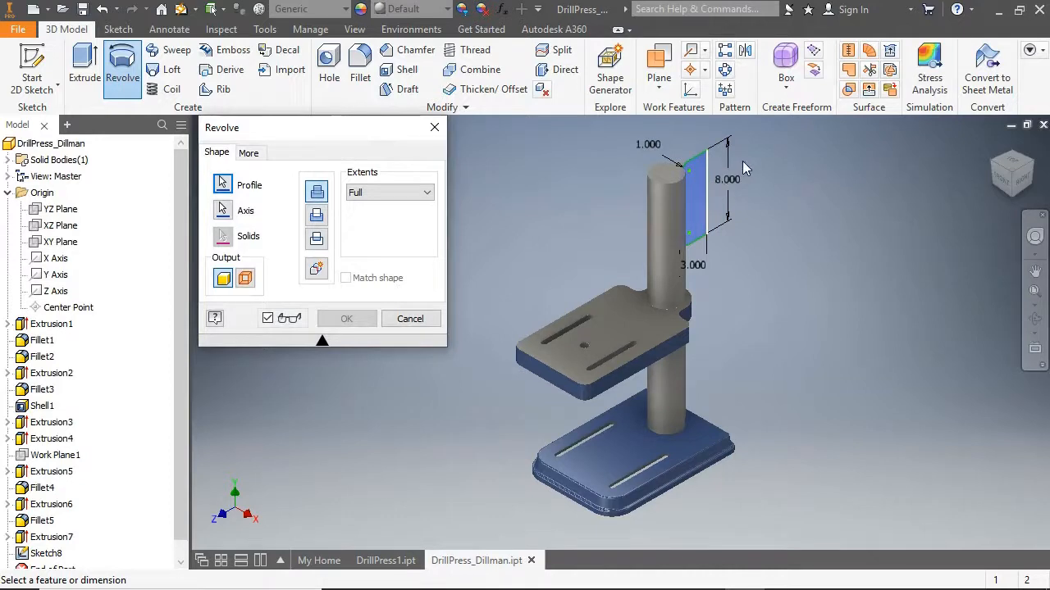
left_click(698, 196)
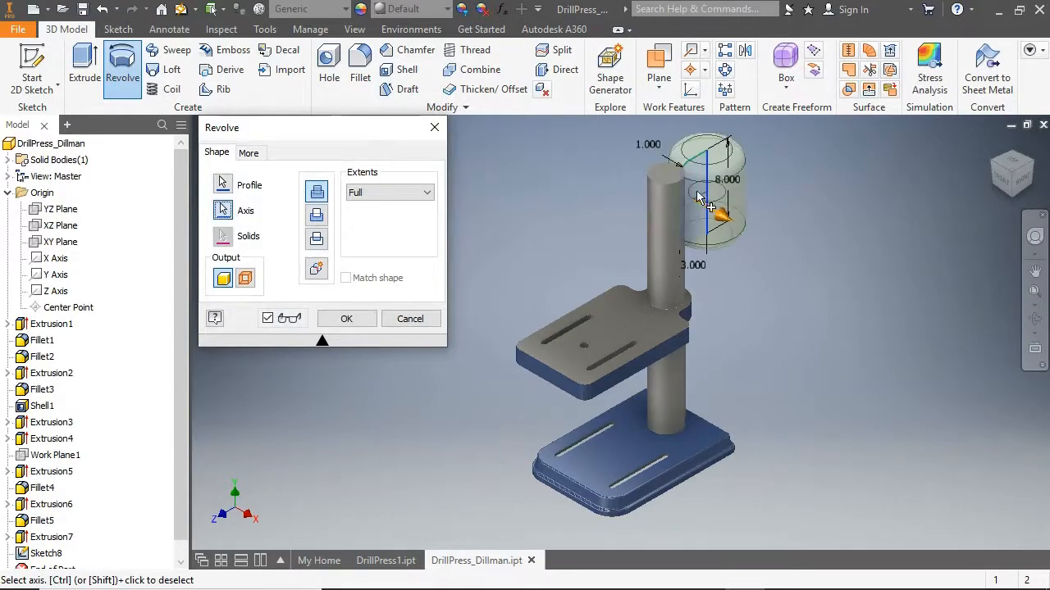
left_click(349, 318)
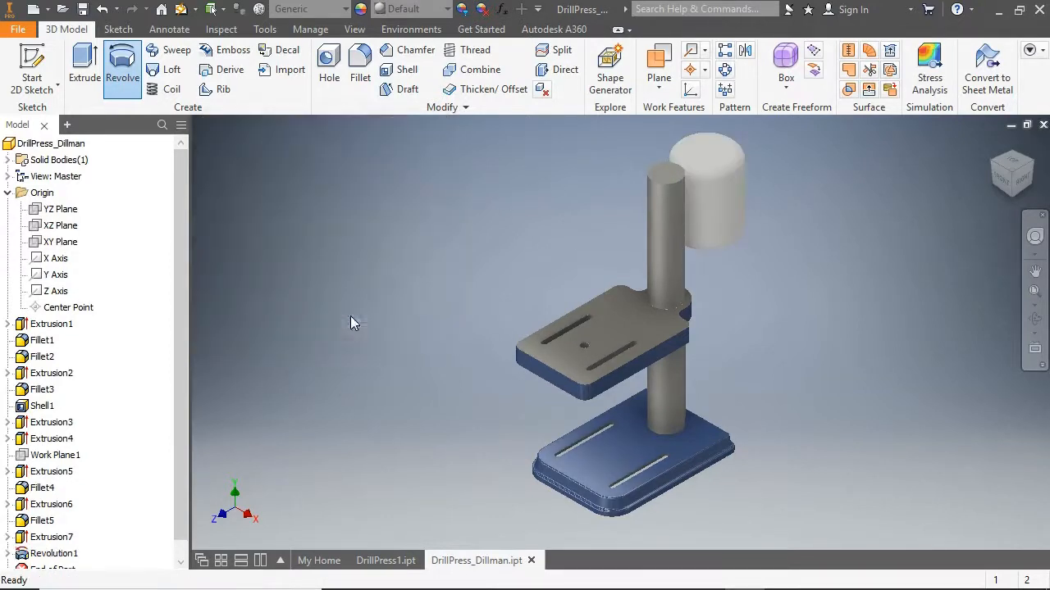
- Apply the Dark Gray appearance from the Inventor Material Library to the whole motor body from the side view, and return to the home view
left_click(1025, 192)
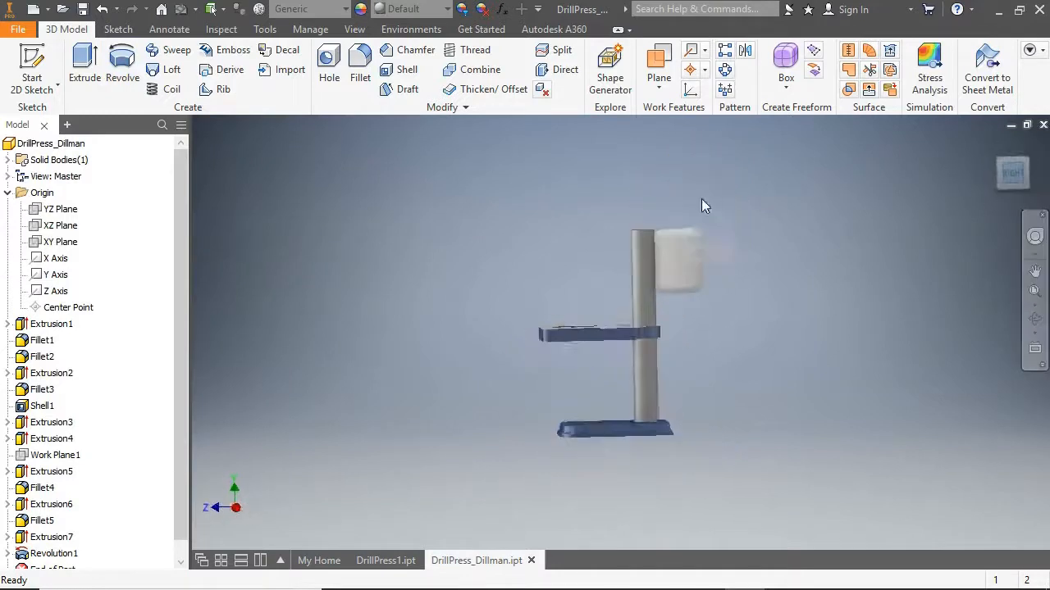
left_click(362, 10)
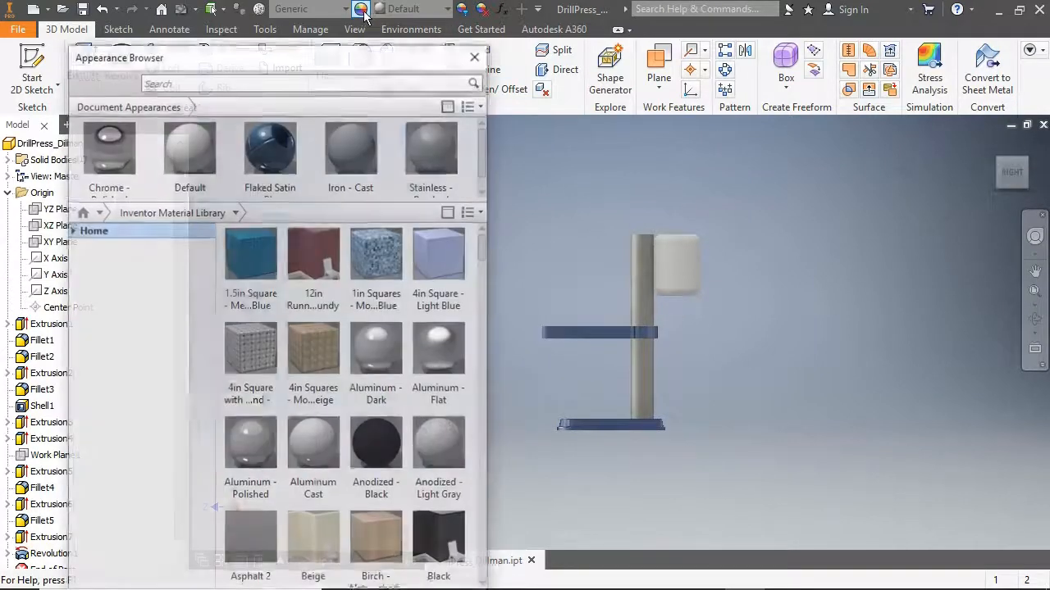
scroll(397, 271, "down", 3)
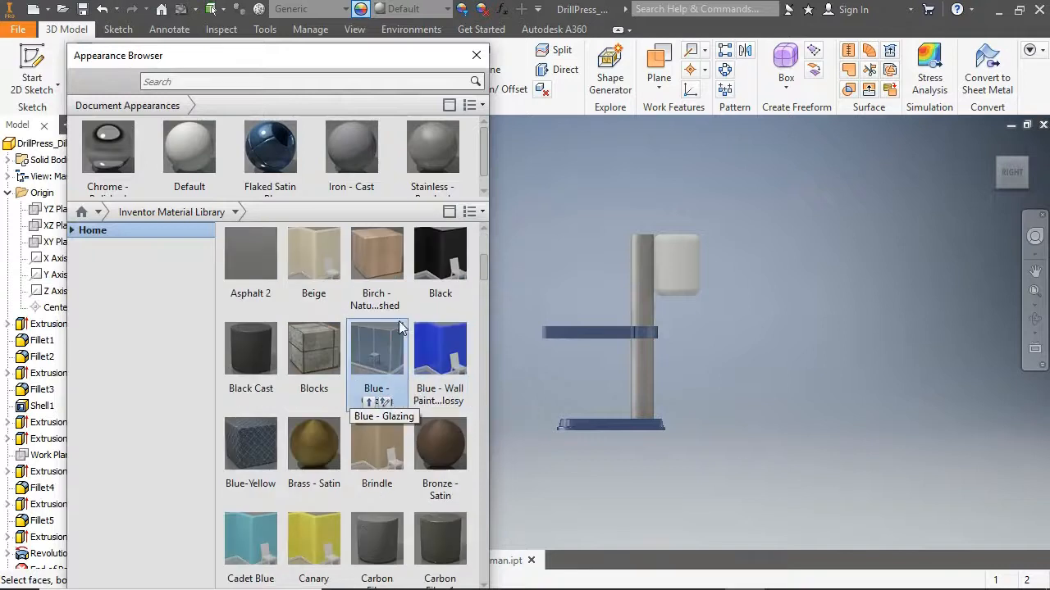
left_click(369, 498)
left_click_drag(721, 309, 657, 221)
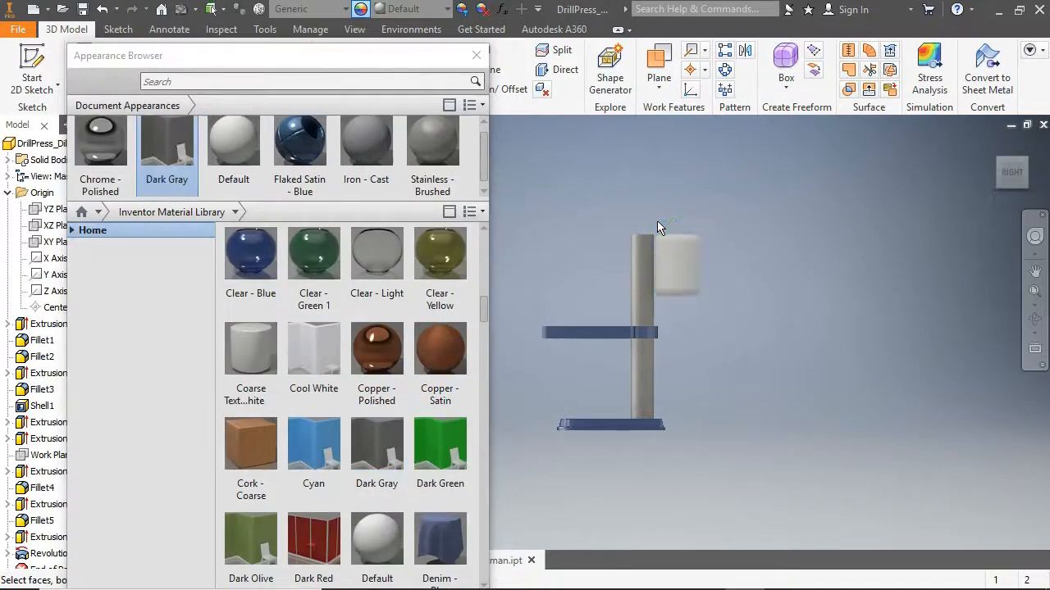
left_click(167, 154)
left_click(630, 192)
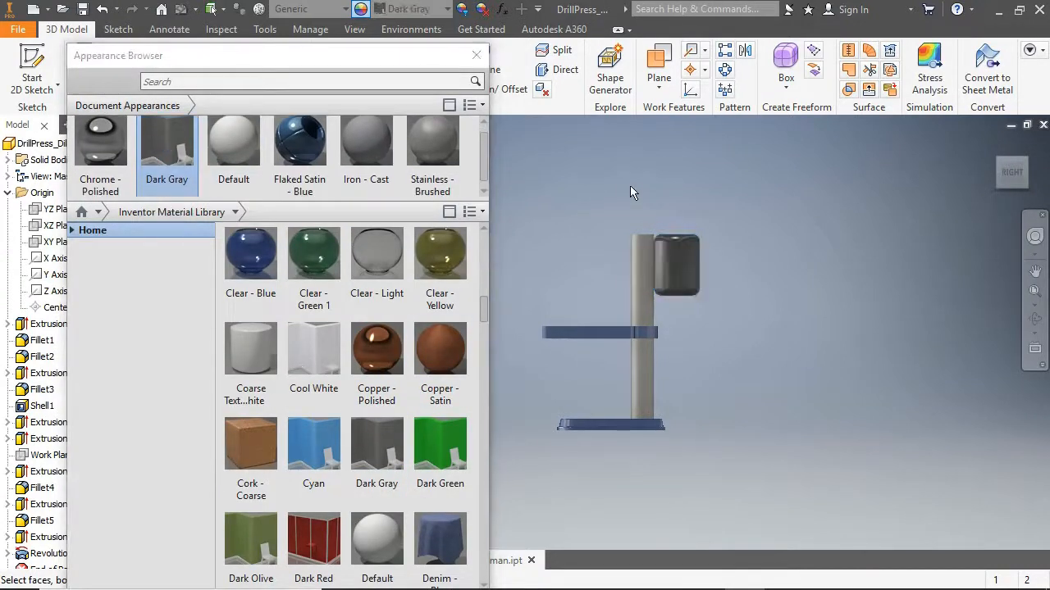
left_click(476, 55)
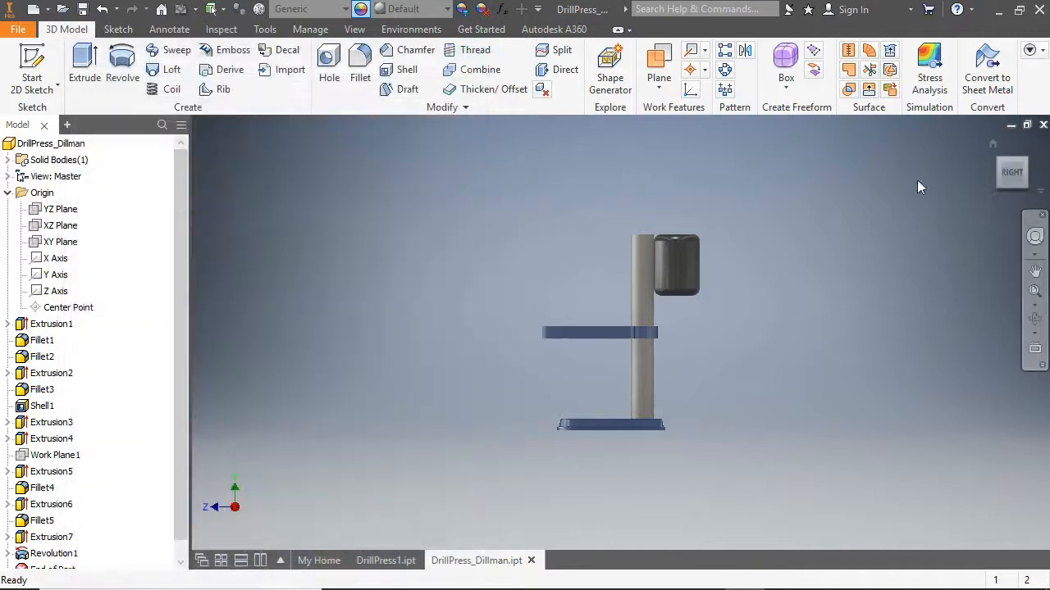
left_click(993, 143)
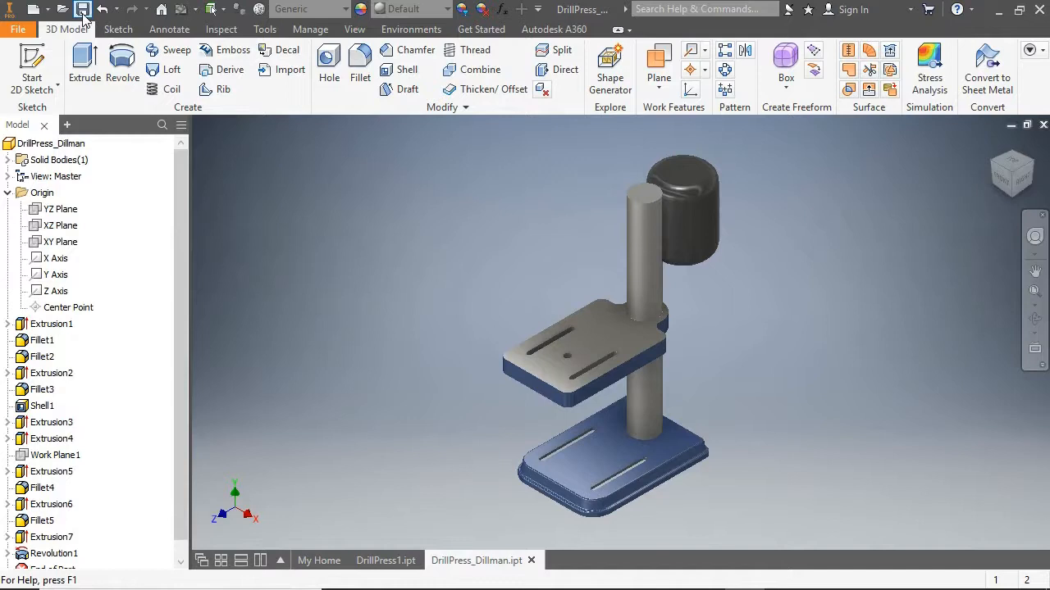
- Sketch a center rectangle 6 in wide and 20 in long on the column's top face, centered on the part's vertical midline
left_click(32, 67)
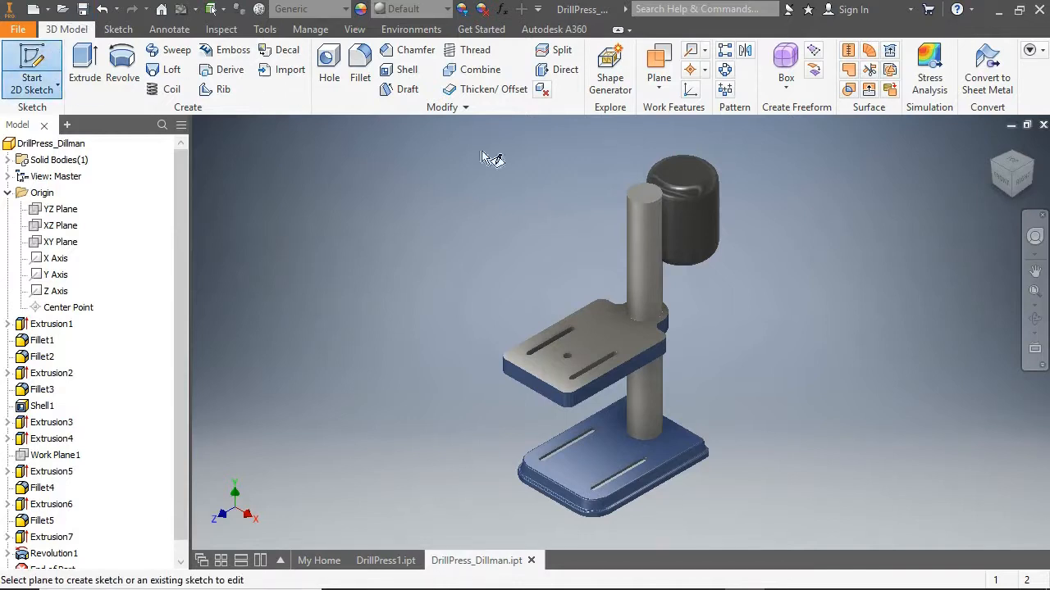
left_click(639, 198)
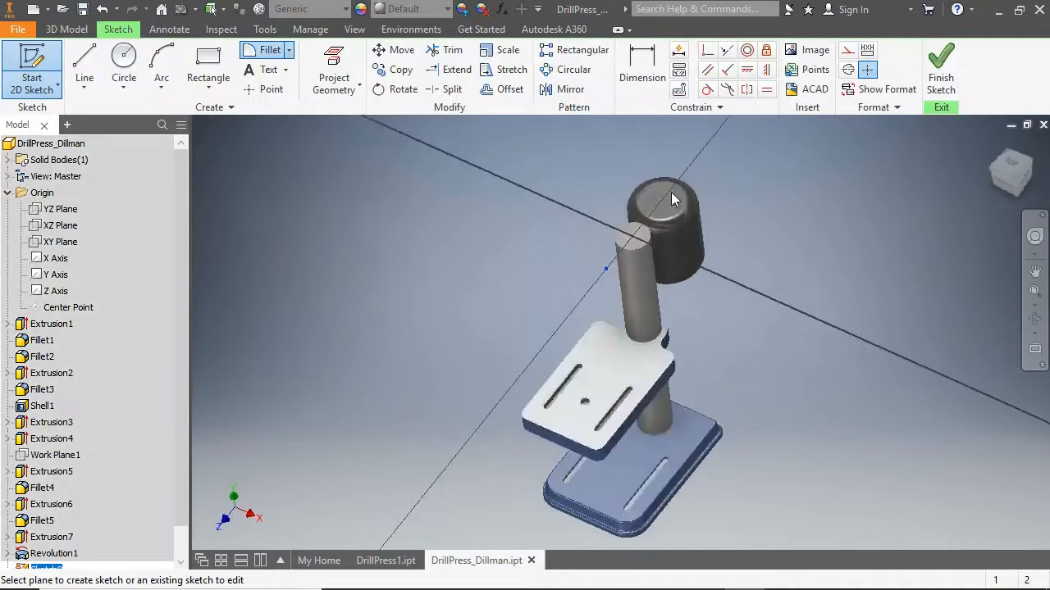
left_click(212, 78)
left_click(230, 182)
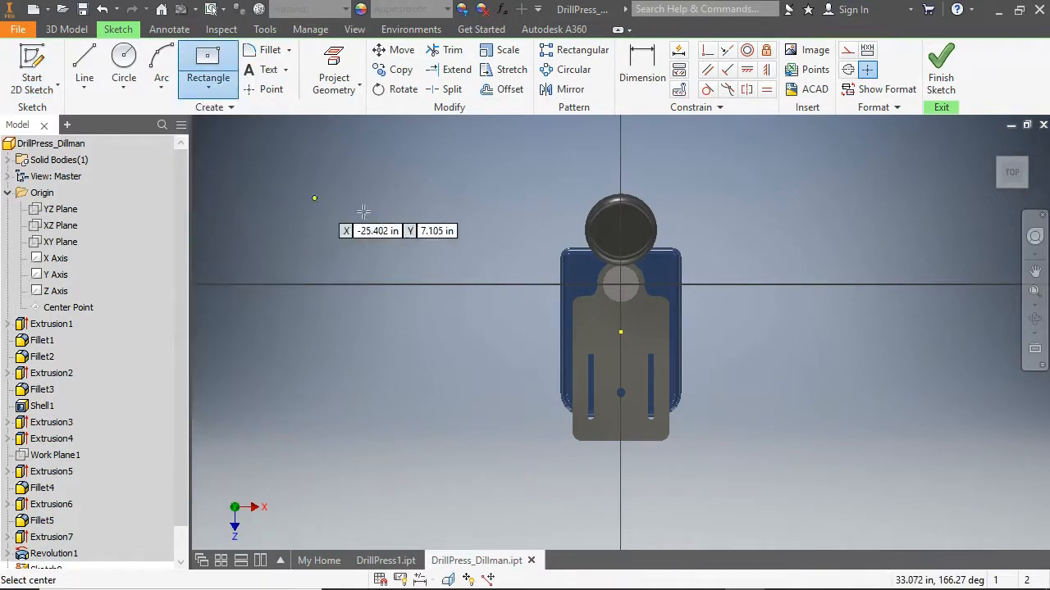
left_click(621, 352)
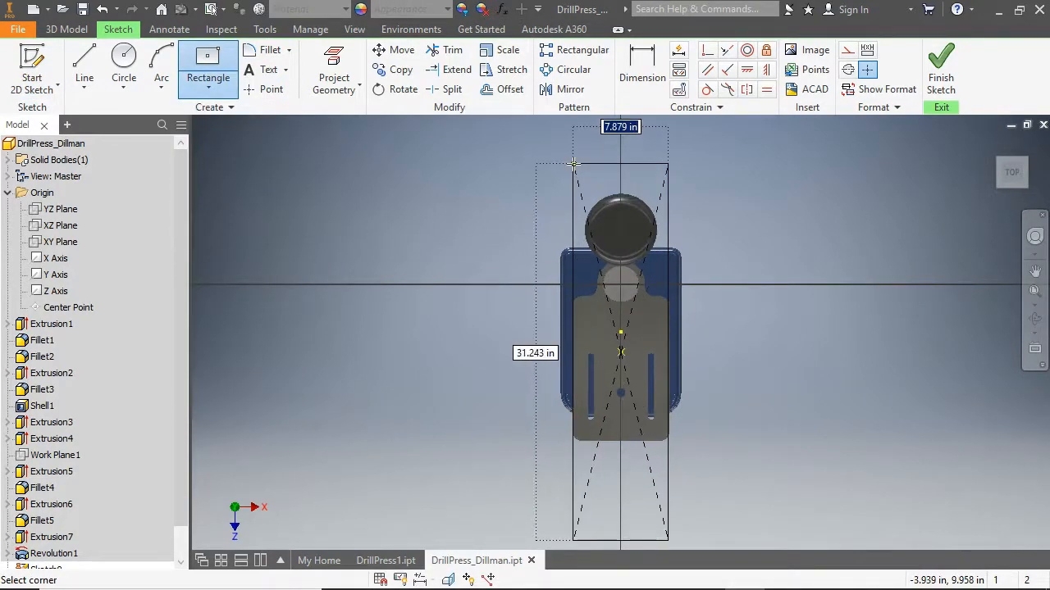
type("6")
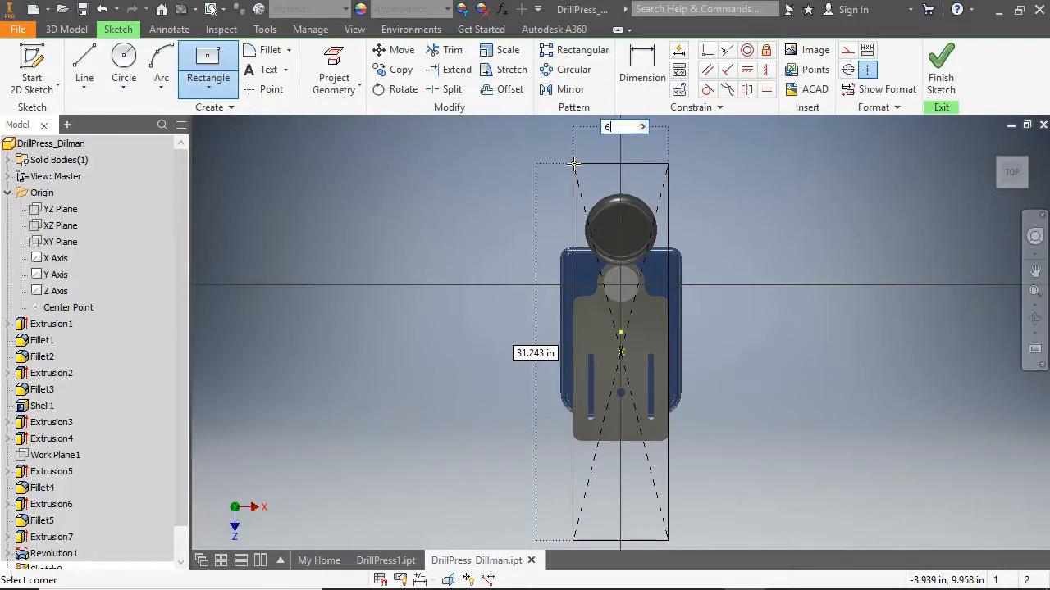
key("Tab")
type("20")
key("Tab")
key("Return")
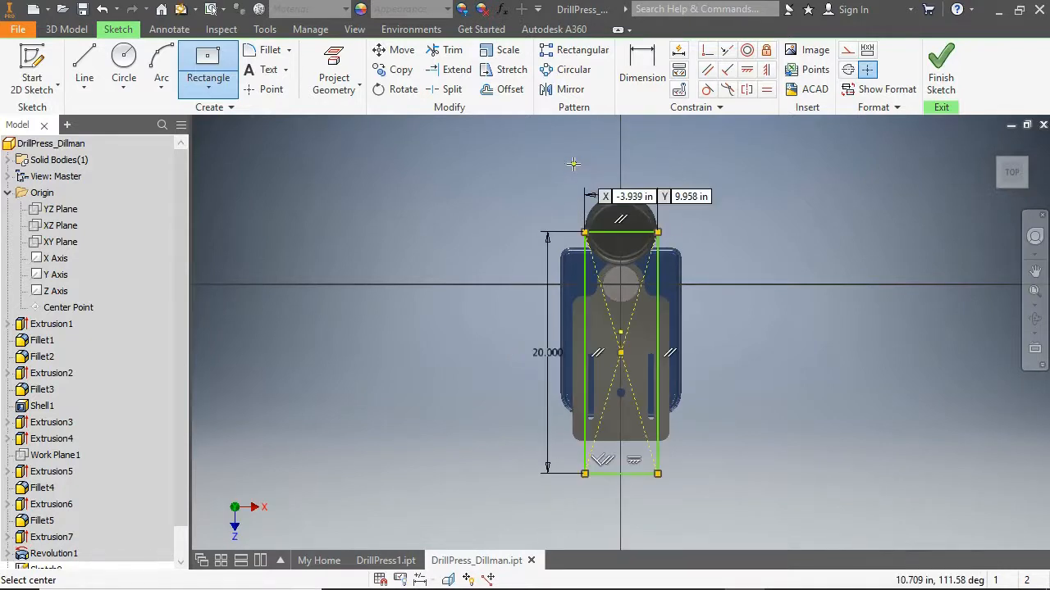
- Dimension the rectangle's rear edge 6 in from the base's rear edge and finish the sketch
left_click(642, 70)
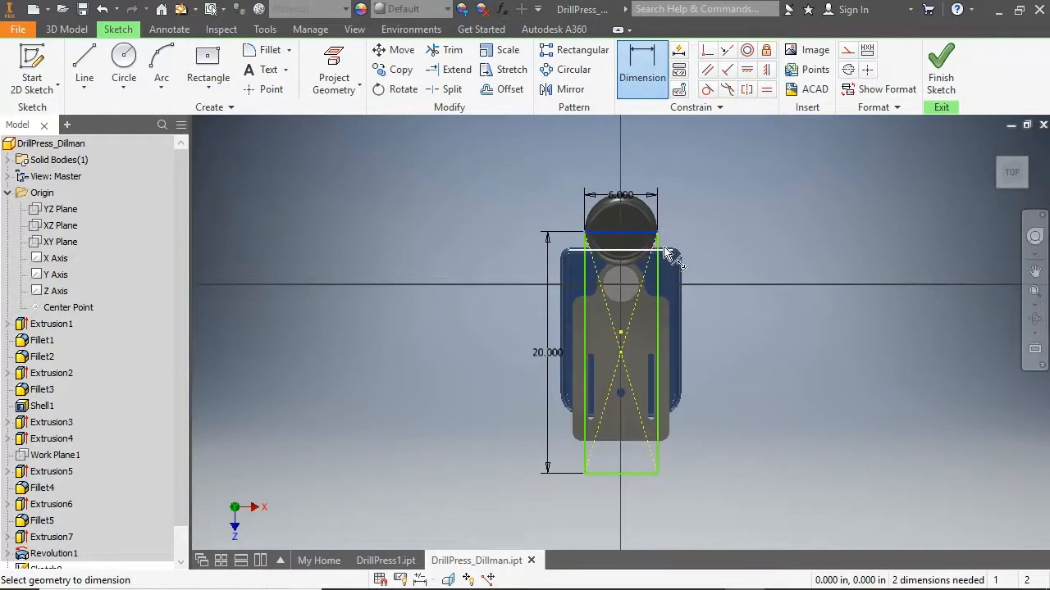
scroll(665, 252, "down", 4)
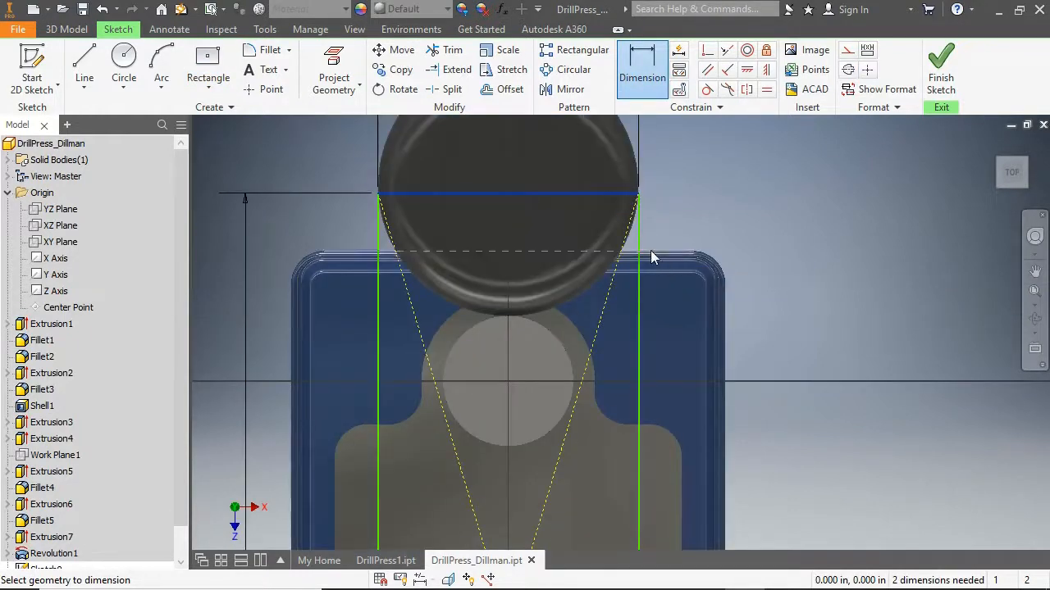
left_click(664, 232)
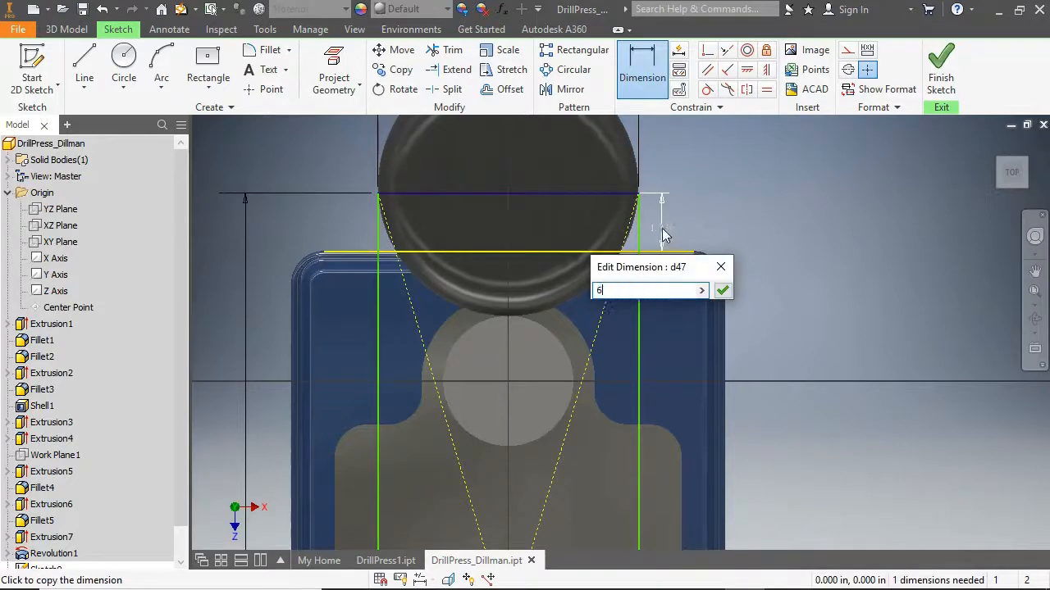
key("Return")
scroll(663, 230, "up", 2)
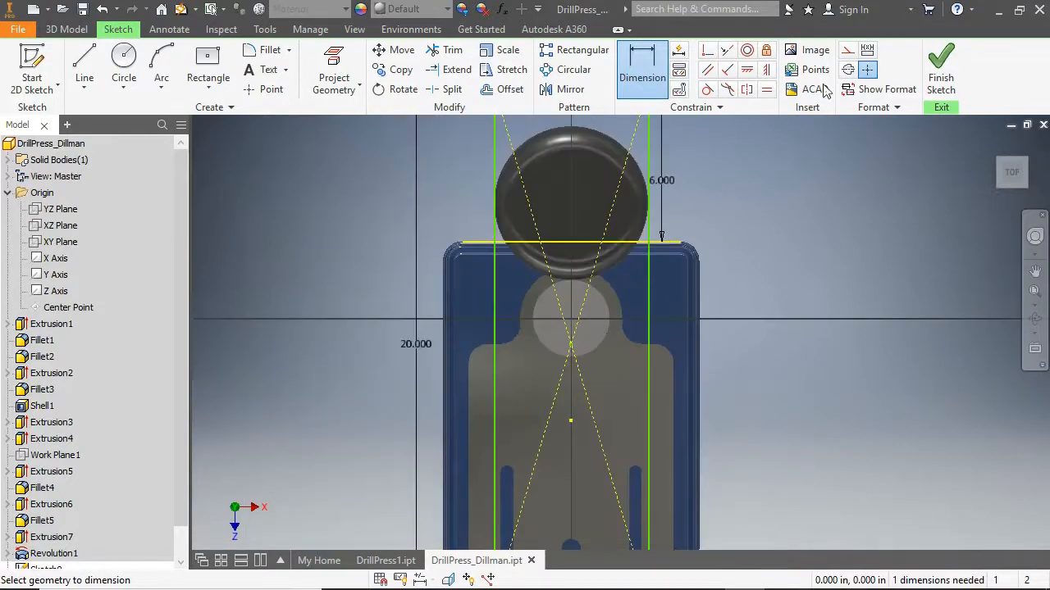
left_click(928, 82)
- Extrude the rectangle 4 in upward with an outward taper to form the press head
left_click(84, 64)
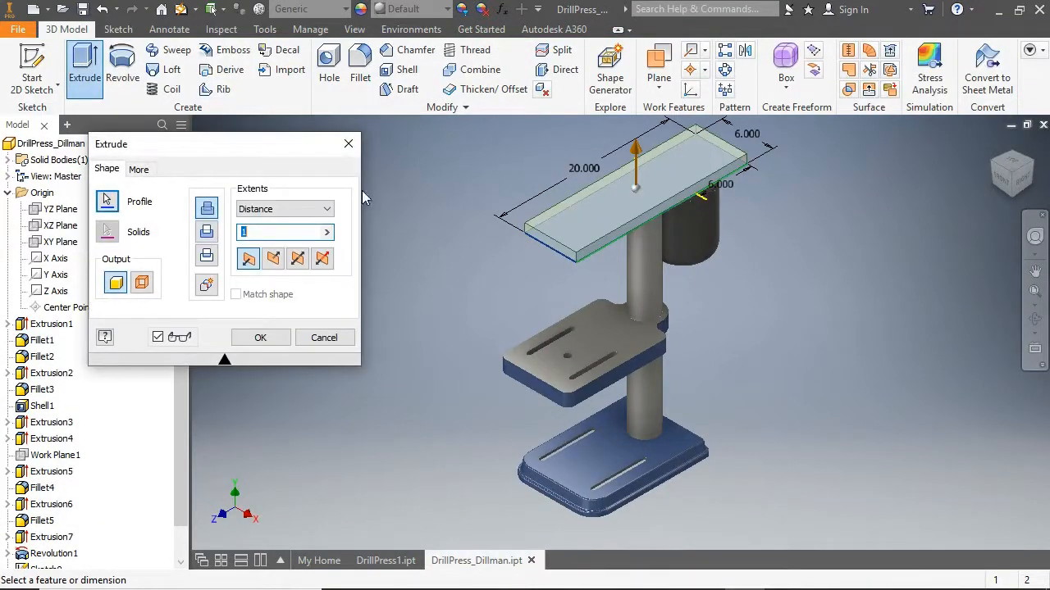
type("4")
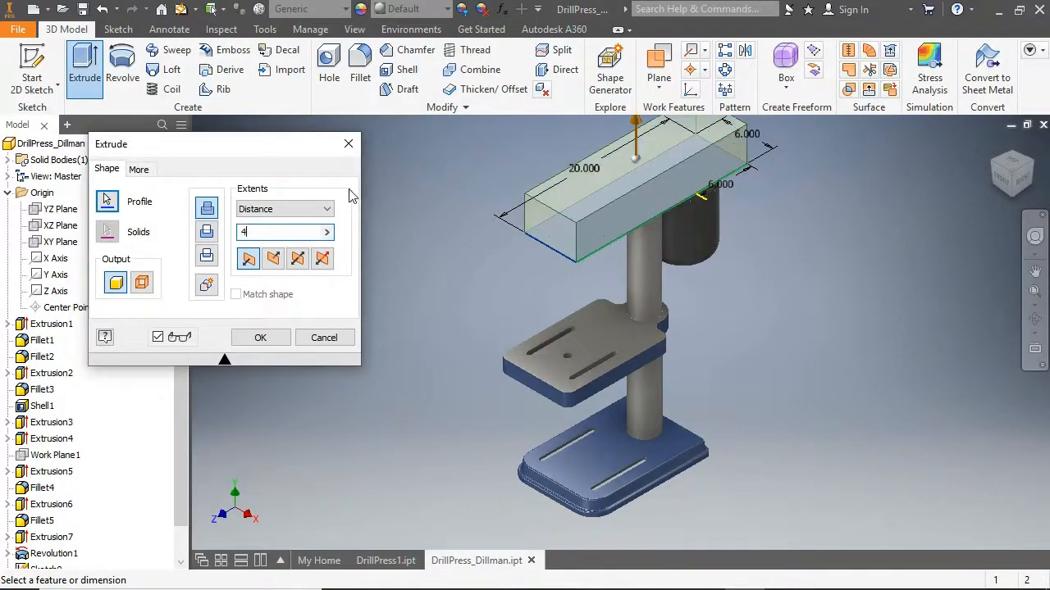
left_click(137, 169)
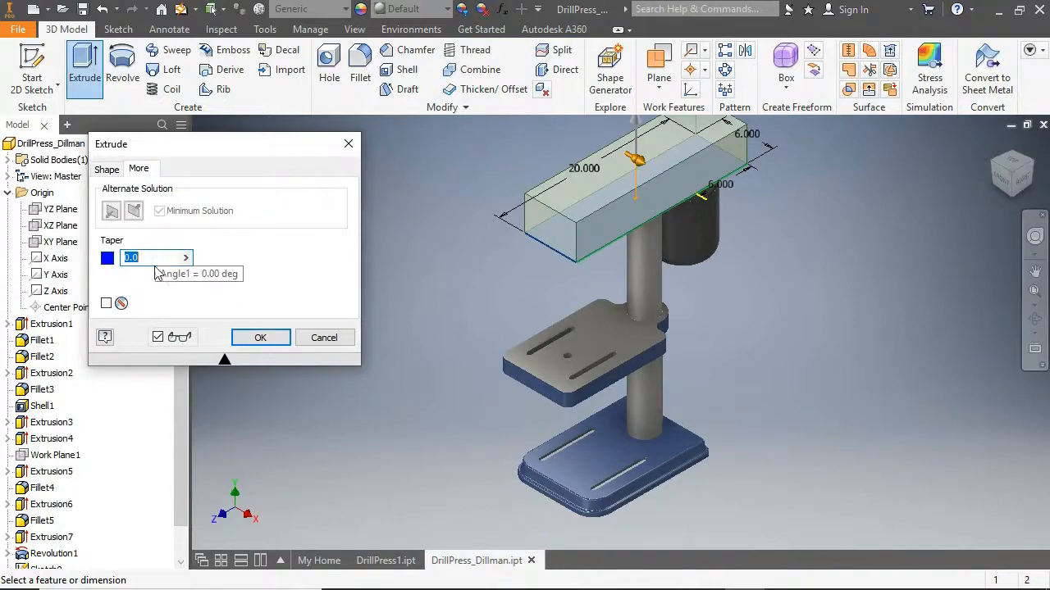
left_click(250, 338)
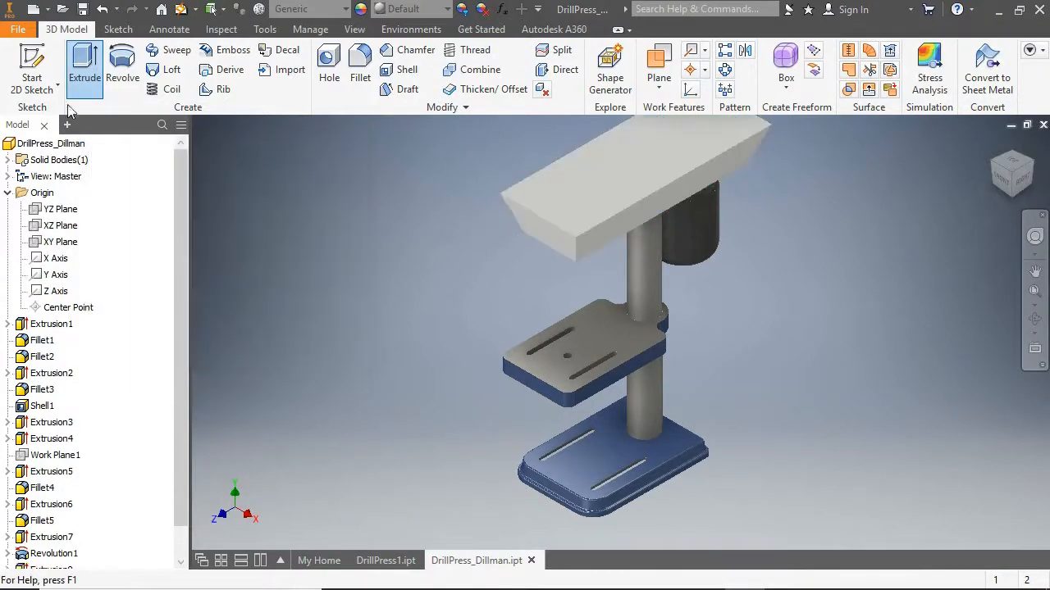
- Sketch a two-point rectangle matching the outline of the press head's top face and finish the sketch
left_click(32, 67)
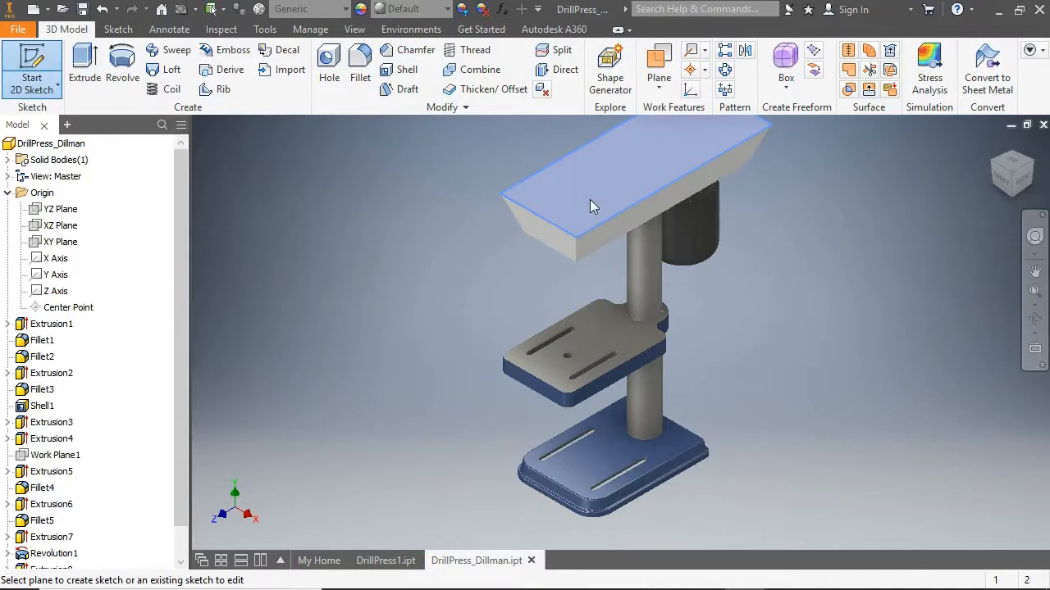
left_click(591, 201)
left_click(207, 92)
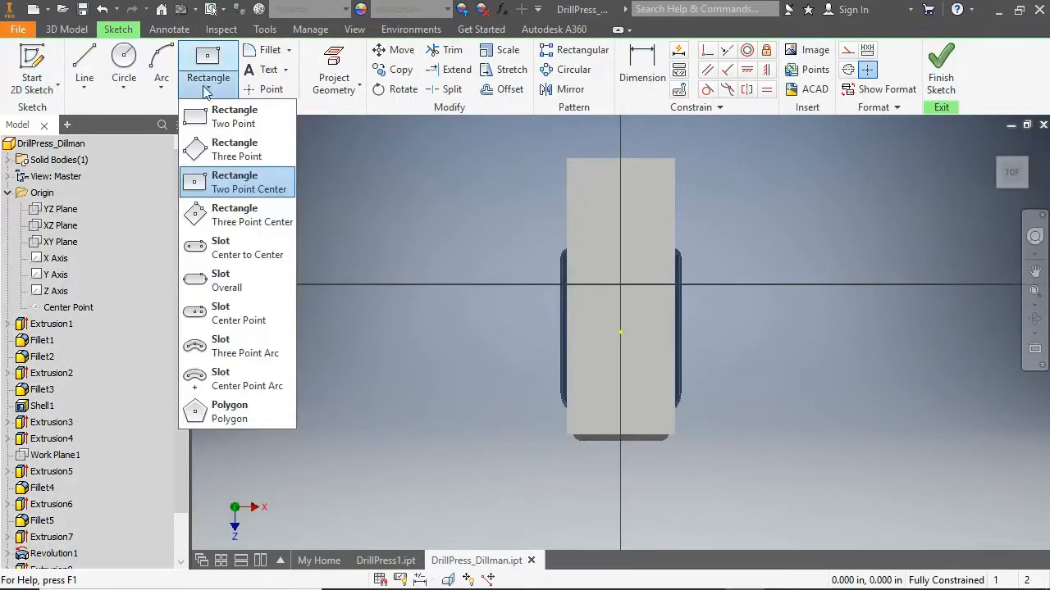
left_click(223, 113)
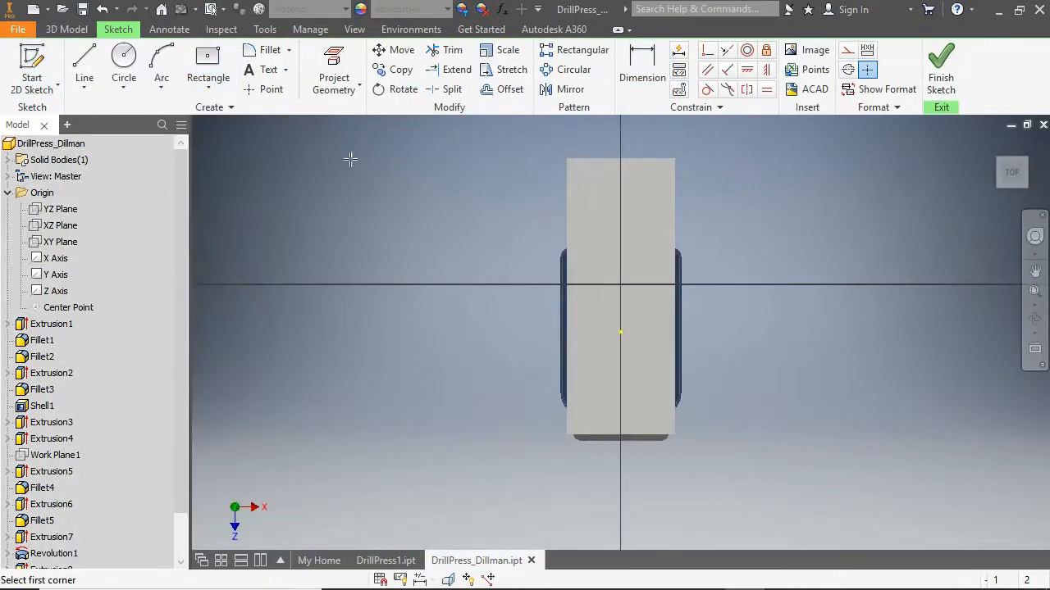
left_click(567, 157)
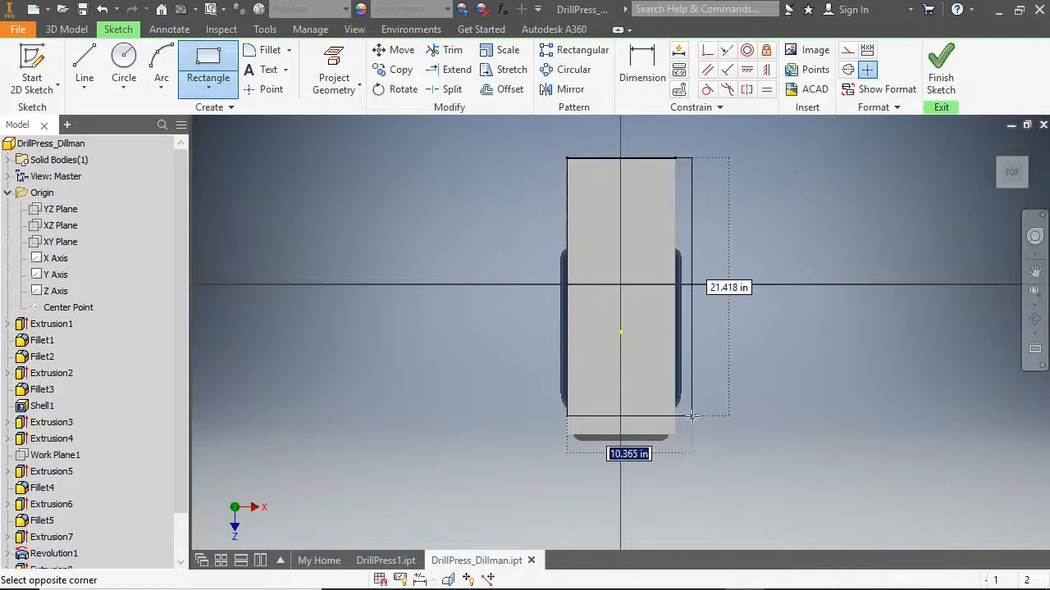
left_click(675, 435)
left_click(938, 82)
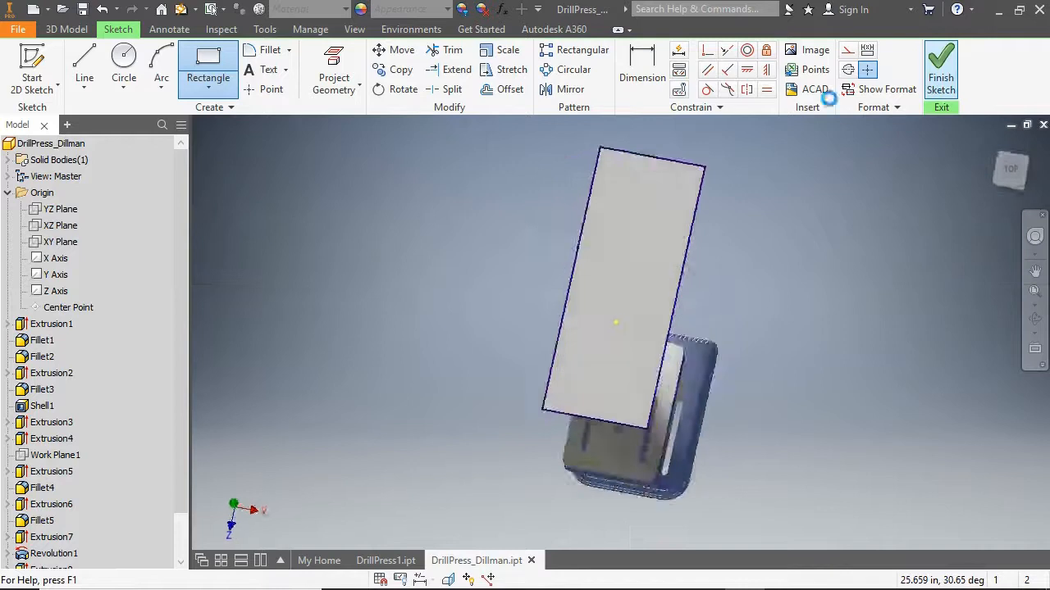
- Extrude the rectangle 3 in upward with a -20 taper to form the head's upper half
left_click(81, 66)
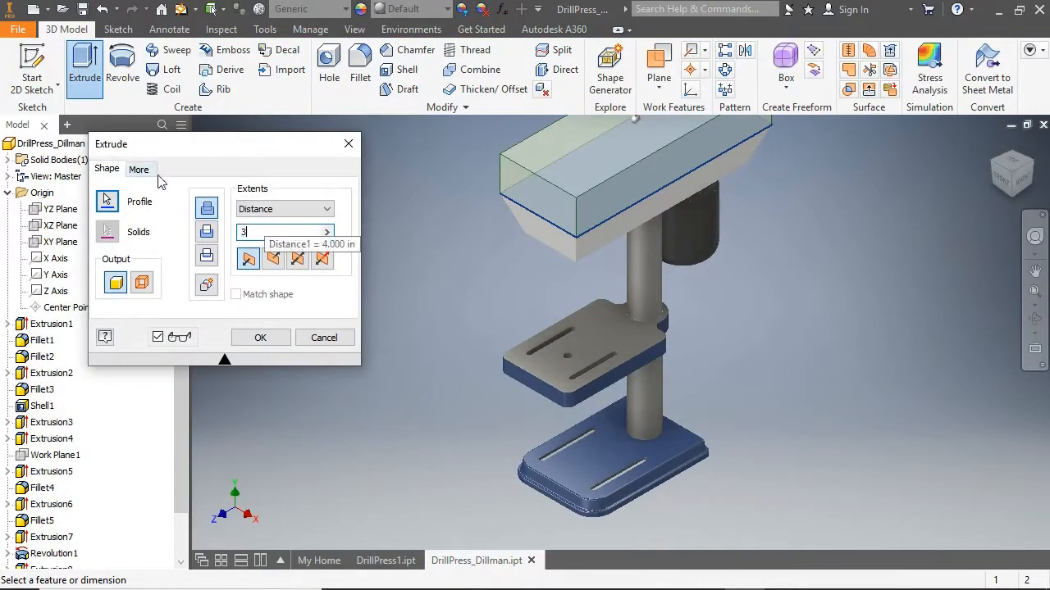
left_click(140, 170)
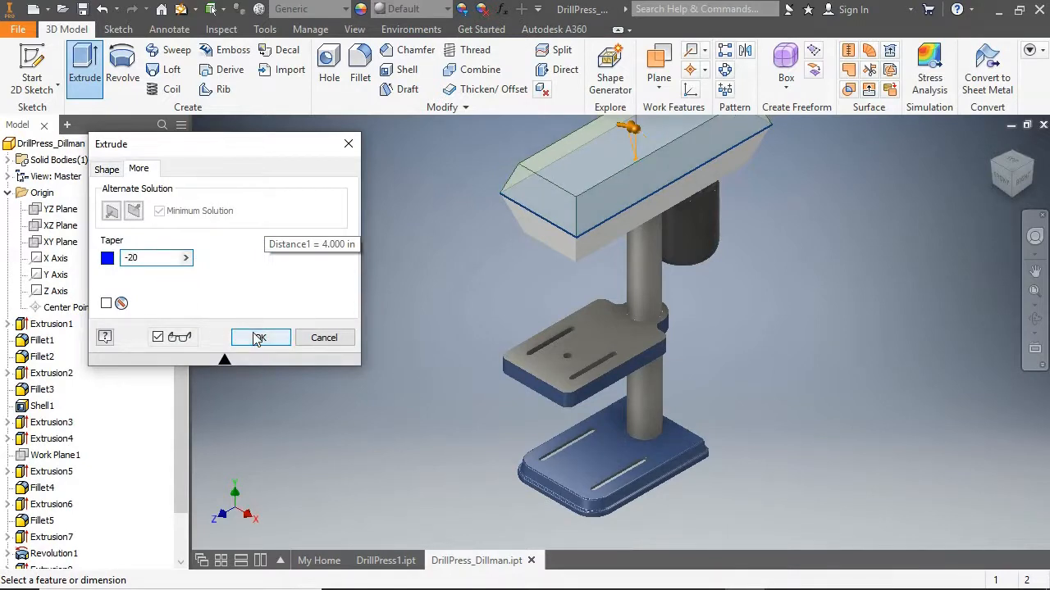
left_click(257, 337)
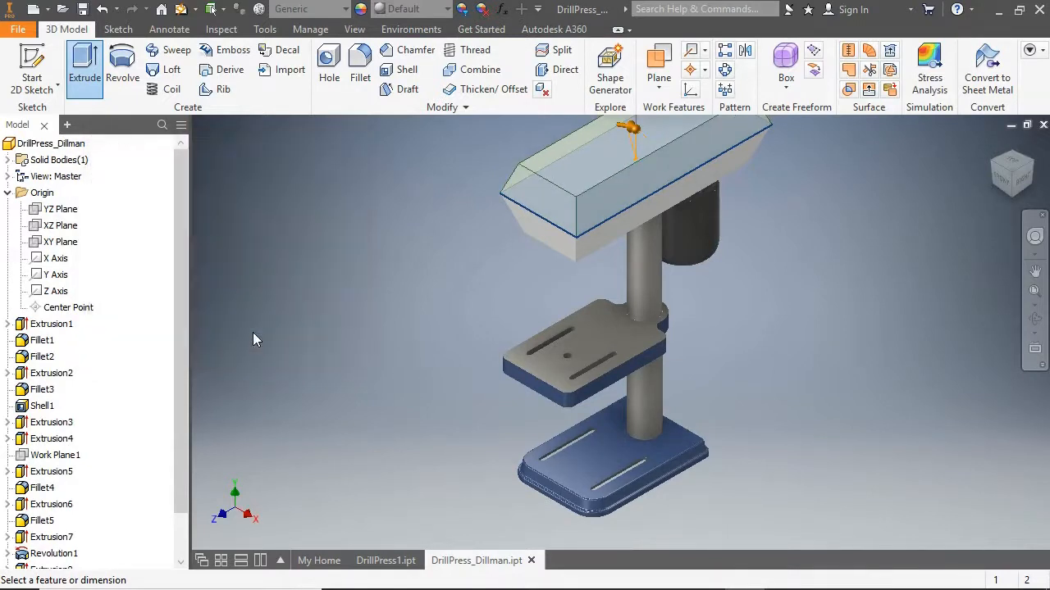
- Apply the base's blue appearance to all faces of the press head and return to the home view
left_click(1025, 185)
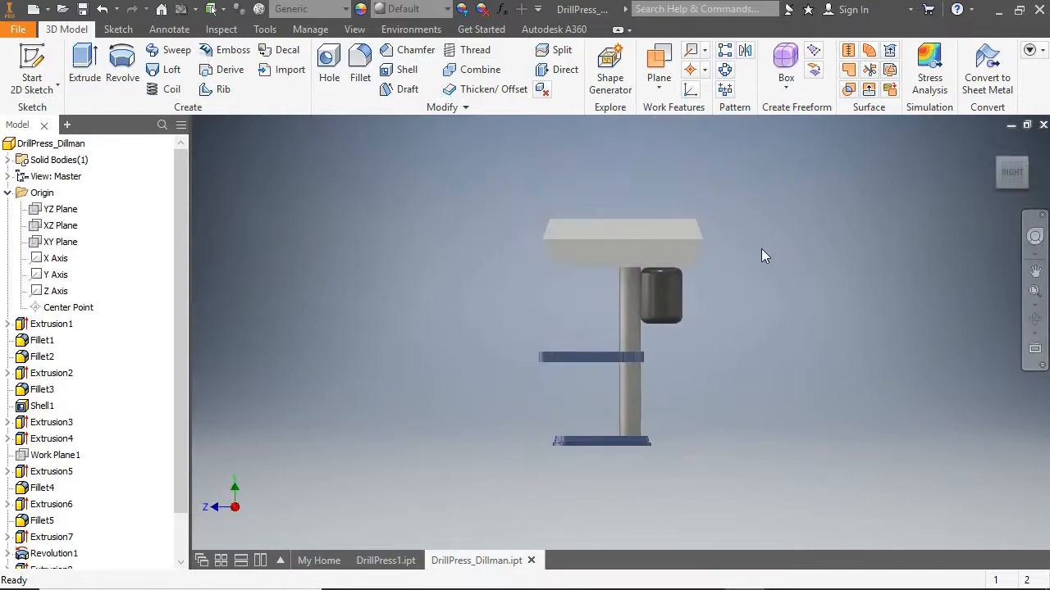
left_click(361, 9)
left_click_drag(738, 260, 526, 183)
left_click(316, 148)
left_click(1010, 199)
left_click(609, 287)
left_click(299, 151)
left_click(991, 145)
left_click(476, 55)
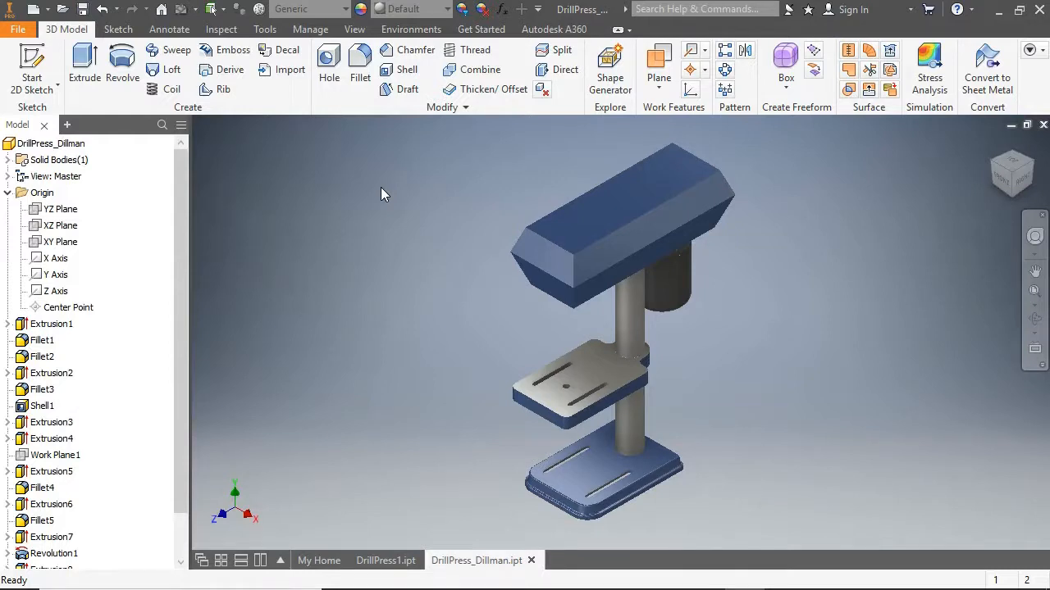
- Start a sketch on the YZ Plane with sliced graphics and draw a 1.5 in diameter circle on the vertical axis inside the head
left_click(45, 73)
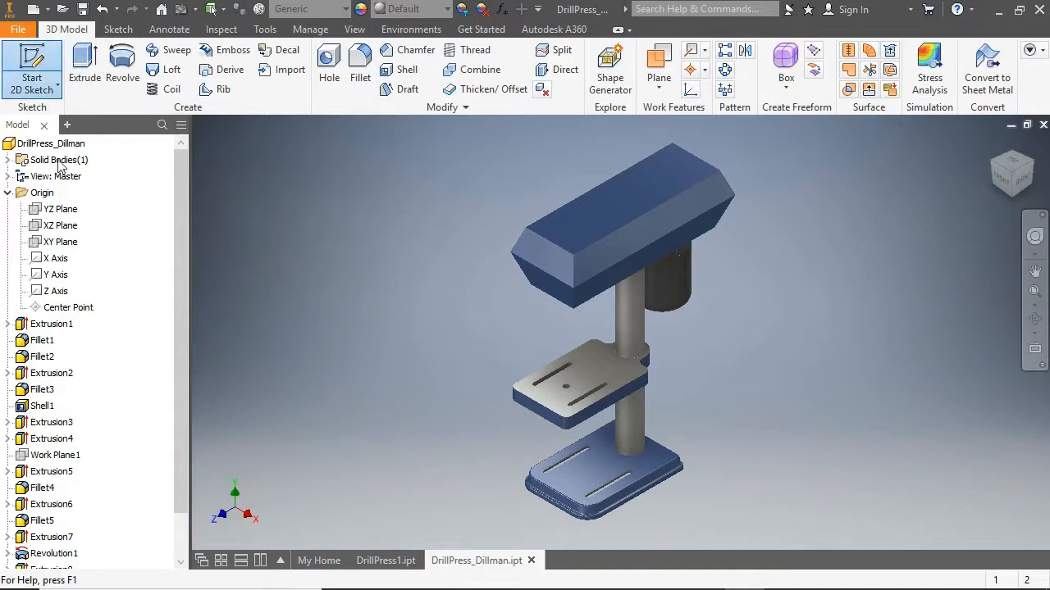
left_click(58, 211)
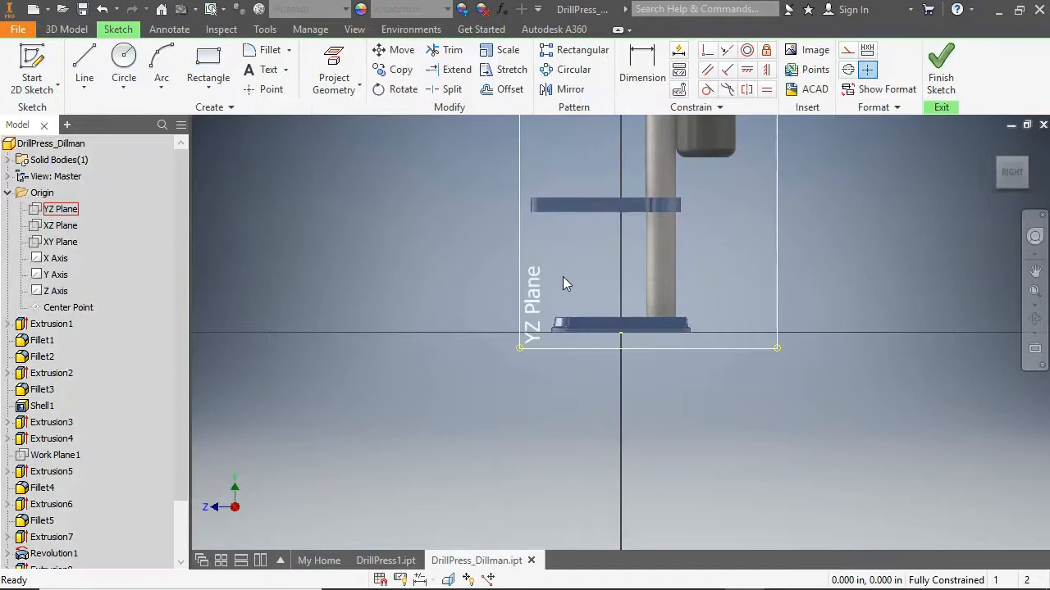
key("F7")
scroll(639, 261, "down", 8)
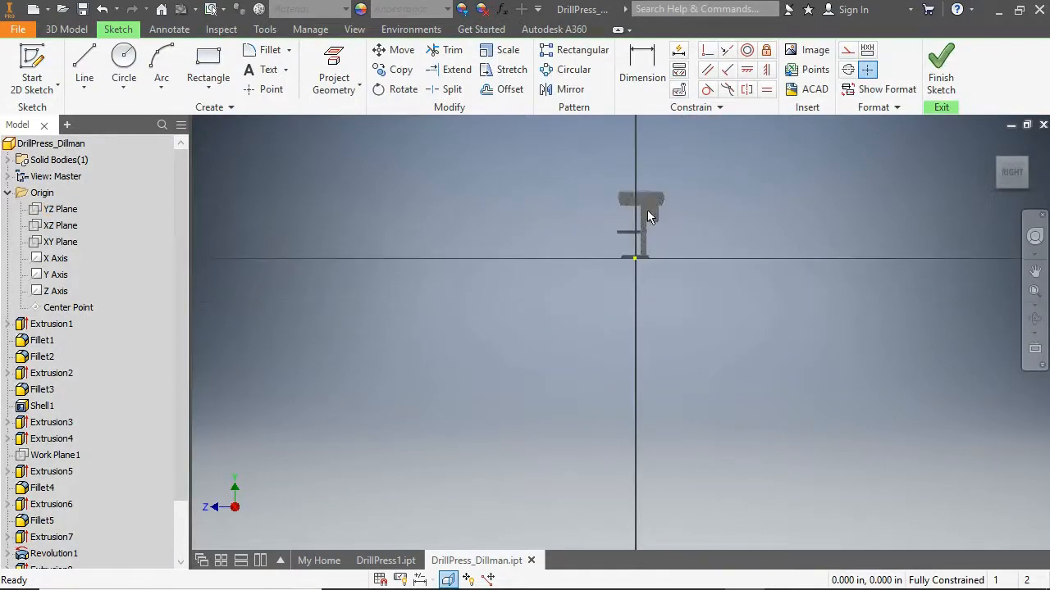
scroll(635, 199, "up", 9)
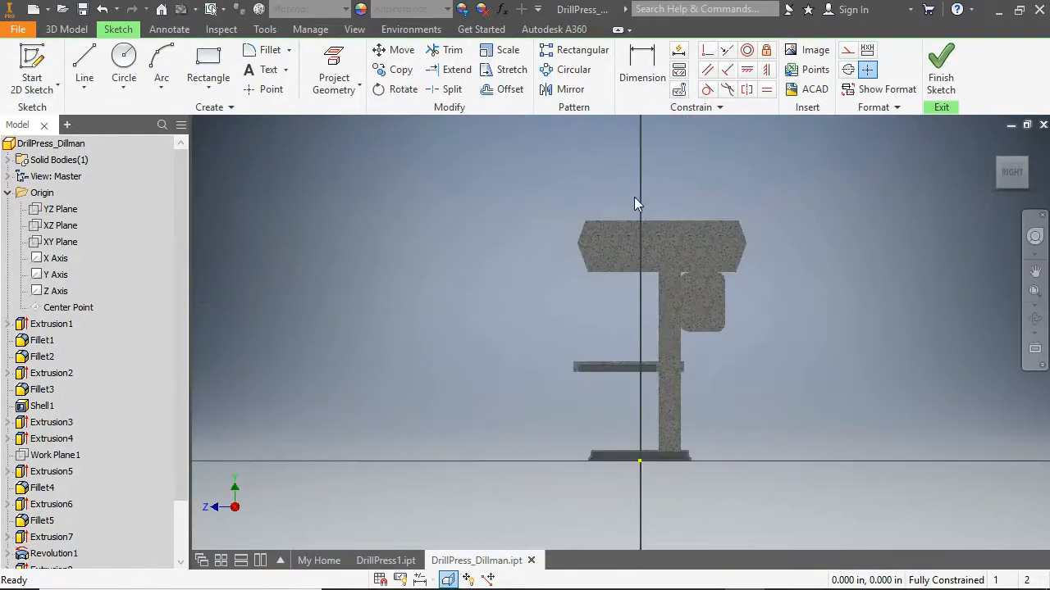
left_click(124, 66)
scroll(539, 274, "down", 3)
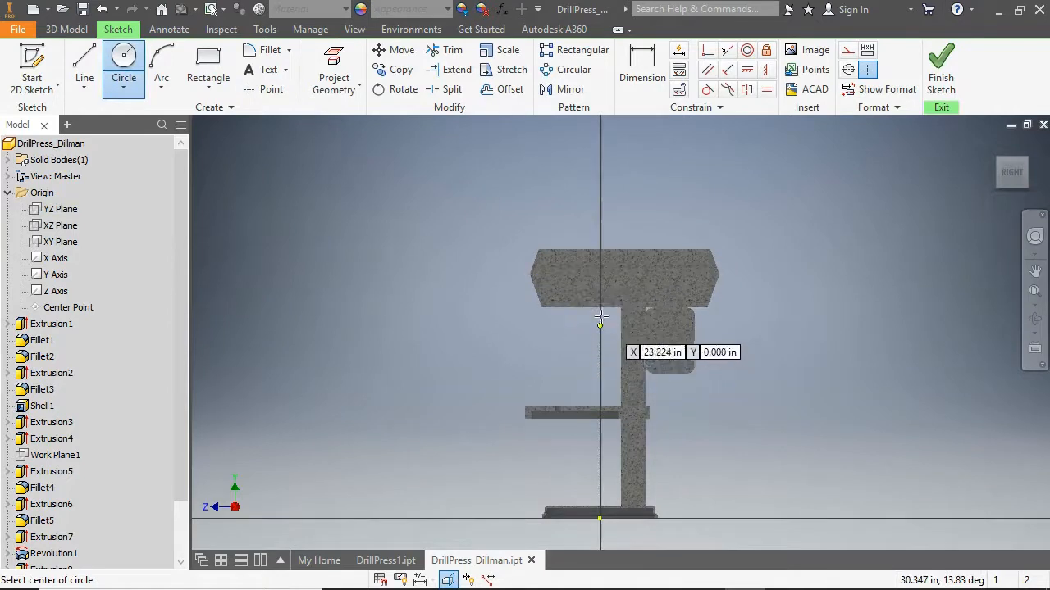
left_click(600, 283)
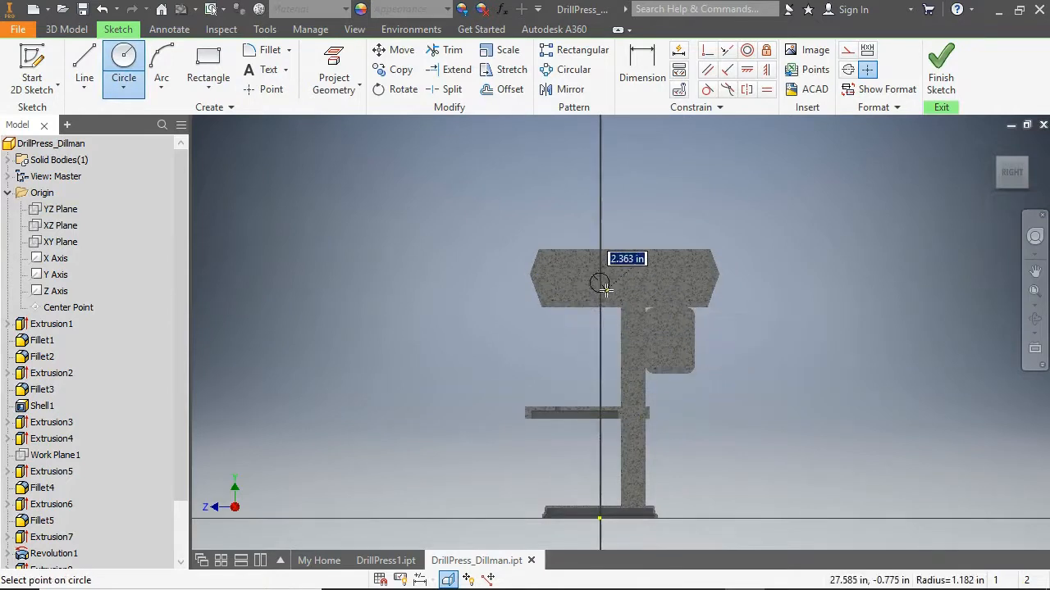
type("1.5")
key("Return")
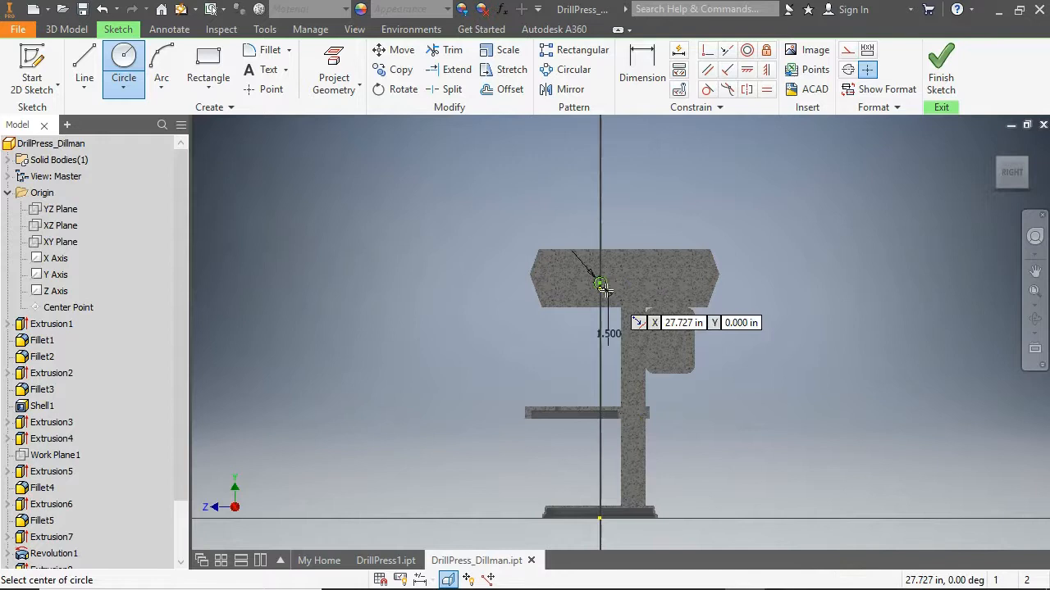
- Dimension the circle's center 27 in above the origin
left_click(642, 66)
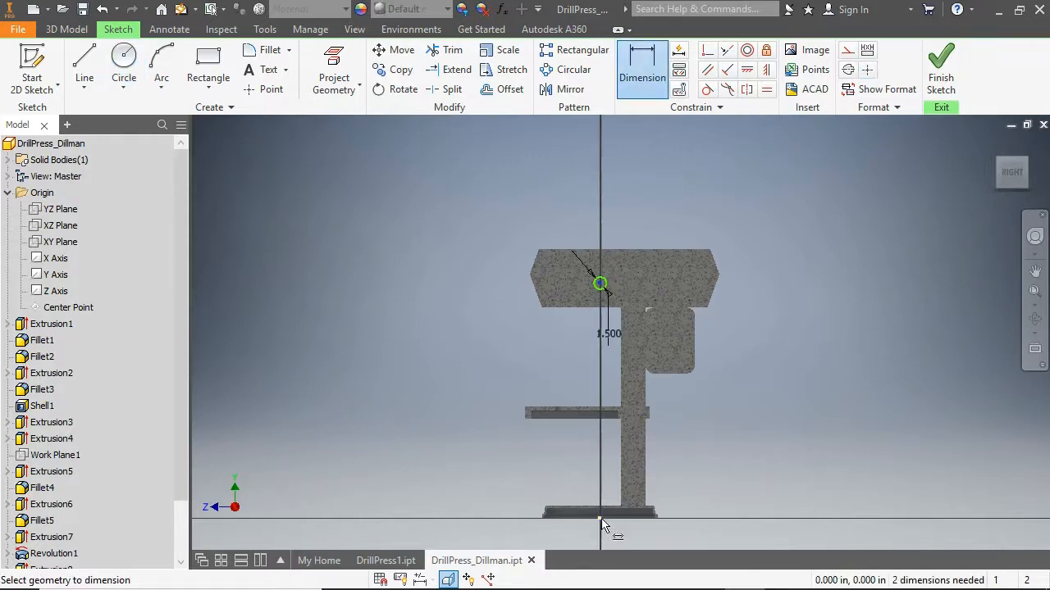
left_click(492, 464)
type("2")
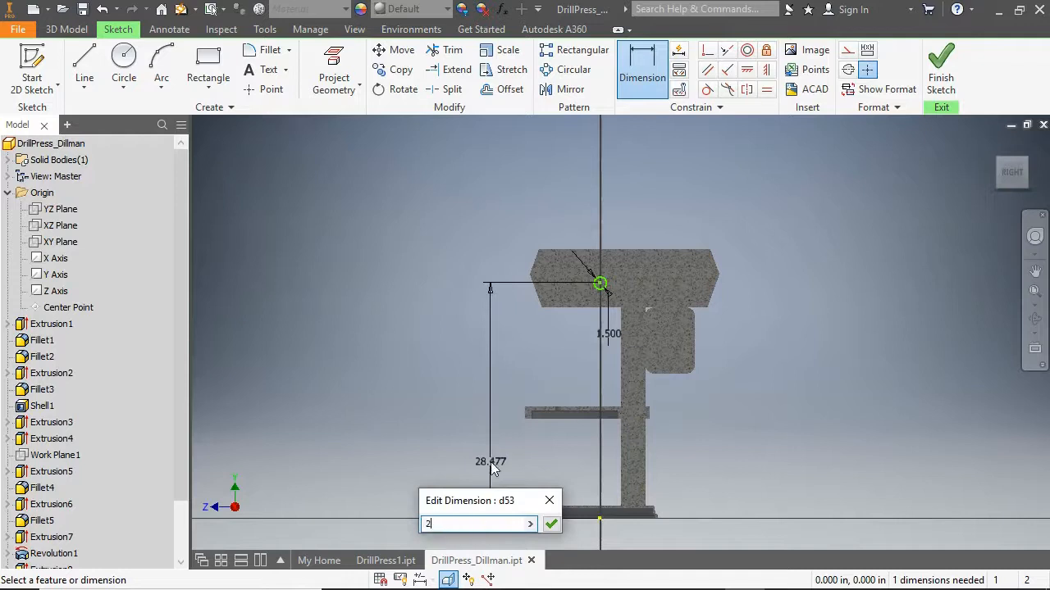
type("7")
key("Return")
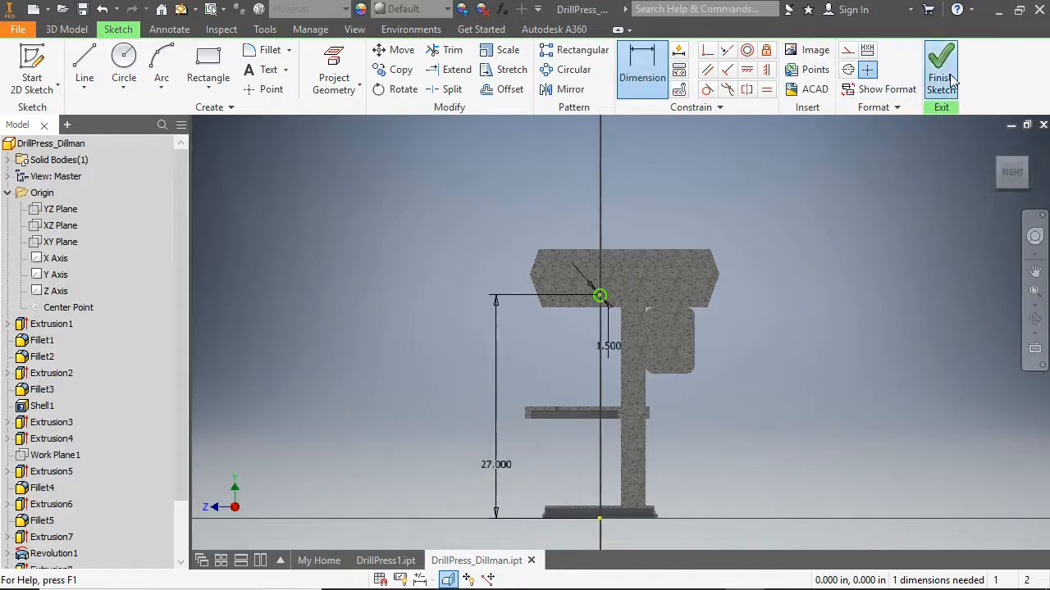
- Finish the sketch and extrude the circle outward past the head's side to form the handle shaft
left_click(940, 69)
left_click(84, 66)
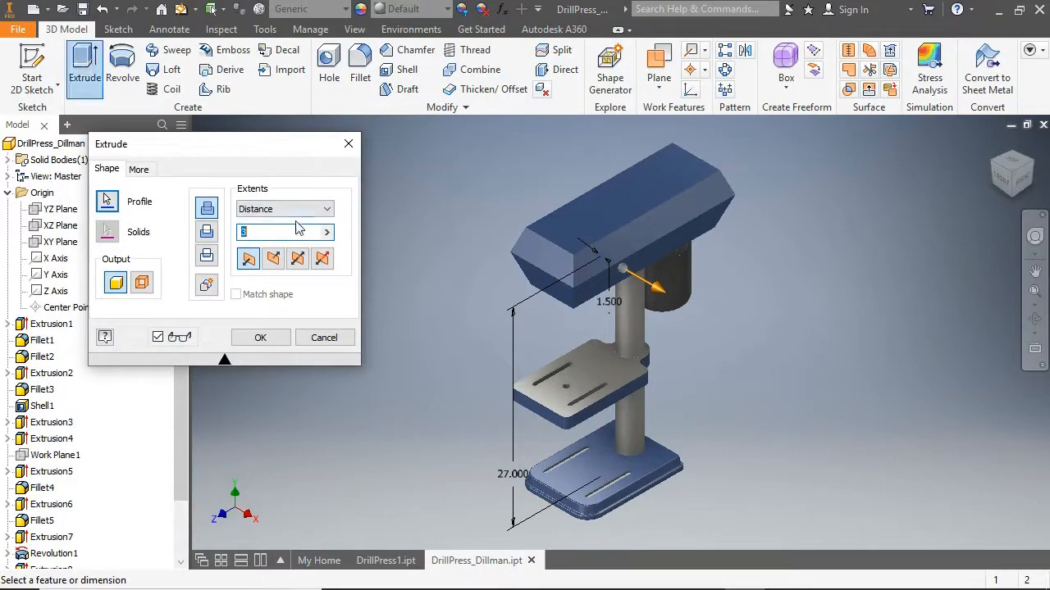
left_click(260, 338)
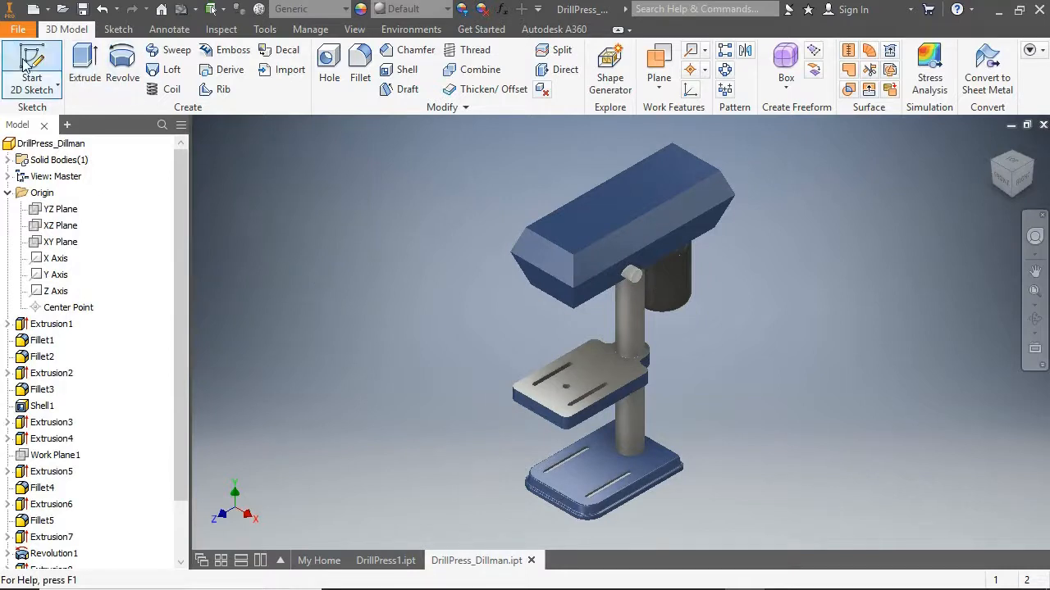
- Sketch a 1.5 in diameter circle centered on the shaft's end face and finish the sketch
left_click(32, 67)
scroll(632, 277, "up", 5)
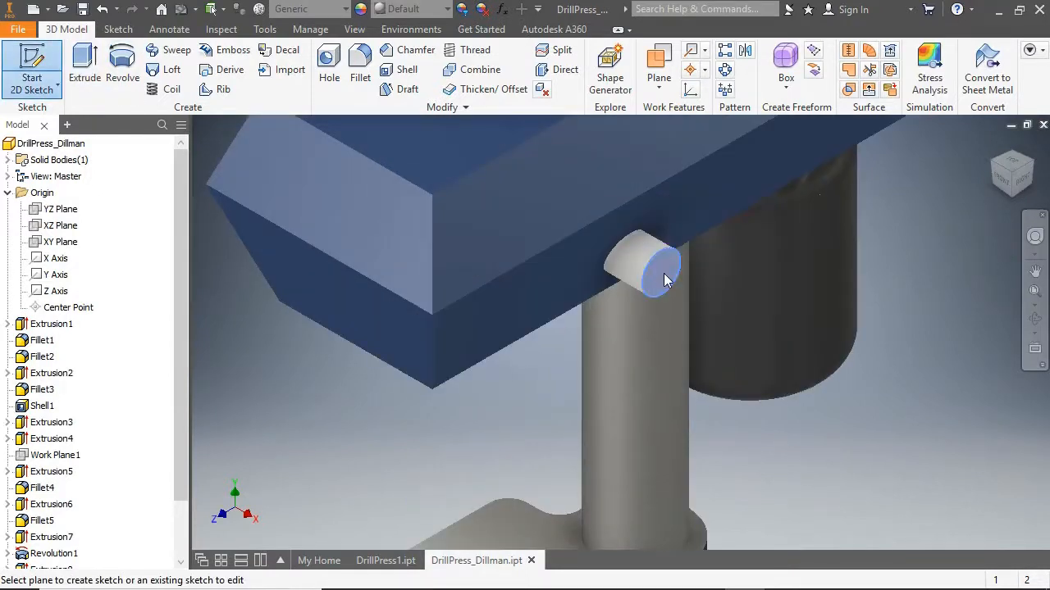
left_click(664, 273)
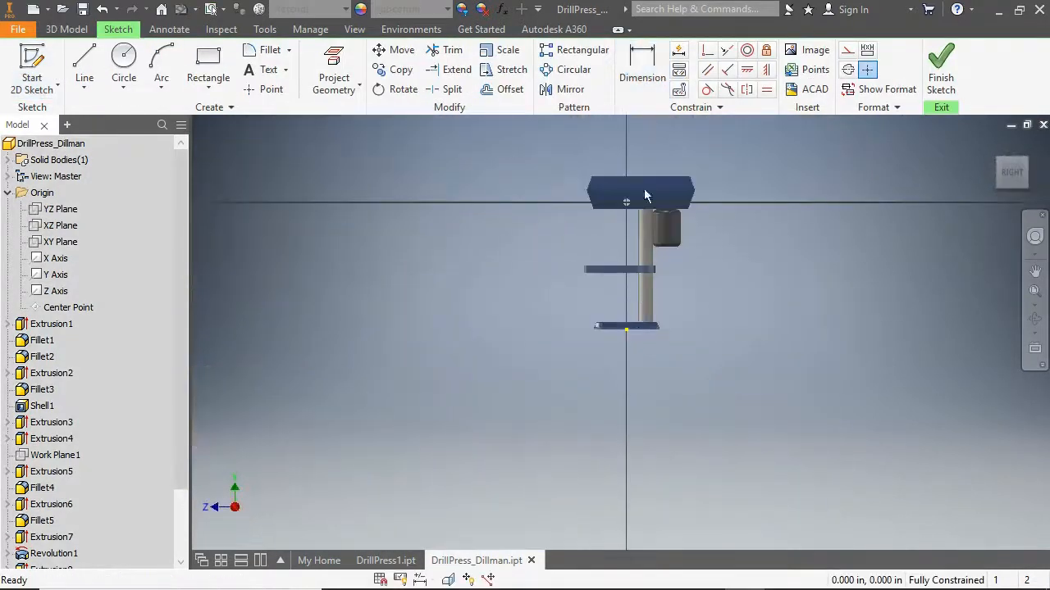
left_click(124, 65)
left_click(597, 273)
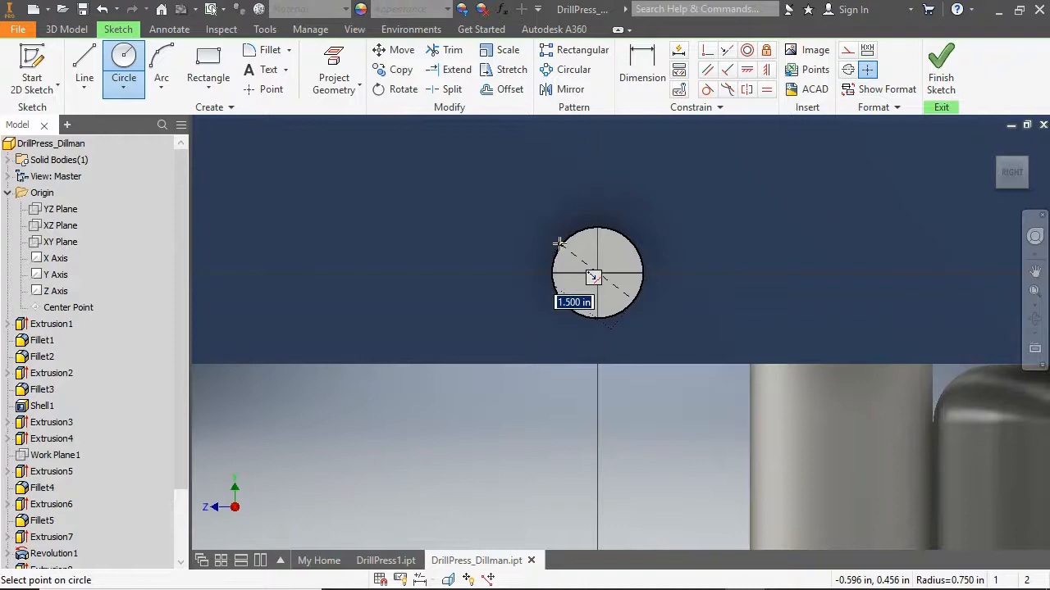
type("1.5")
key("Return")
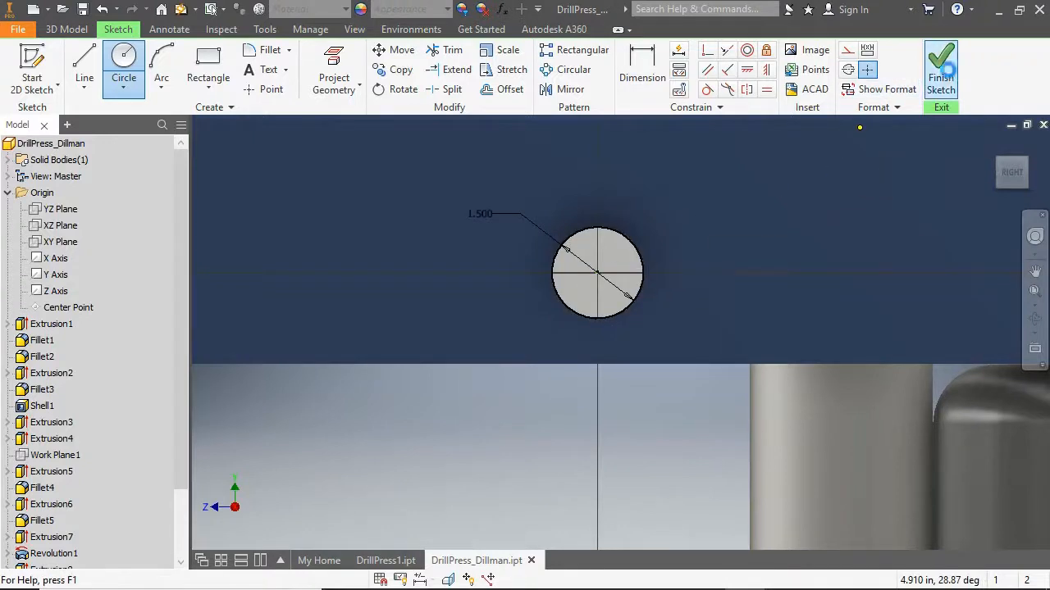
left_click(941, 78)
- Extrude the circle 1.5 in outward with a taper that widens toward the free end
key("e")
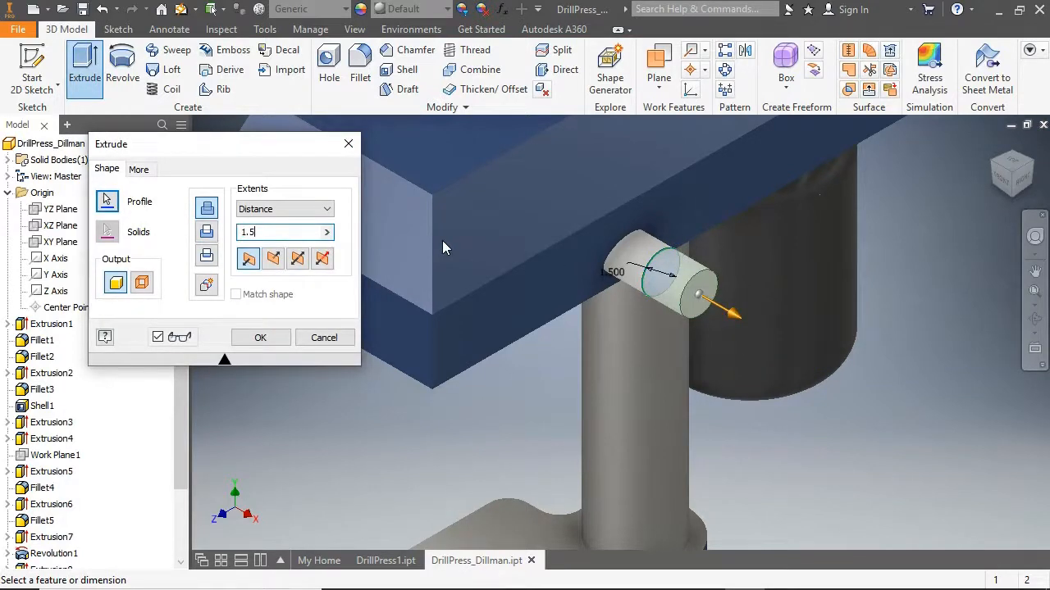
left_click(138, 170)
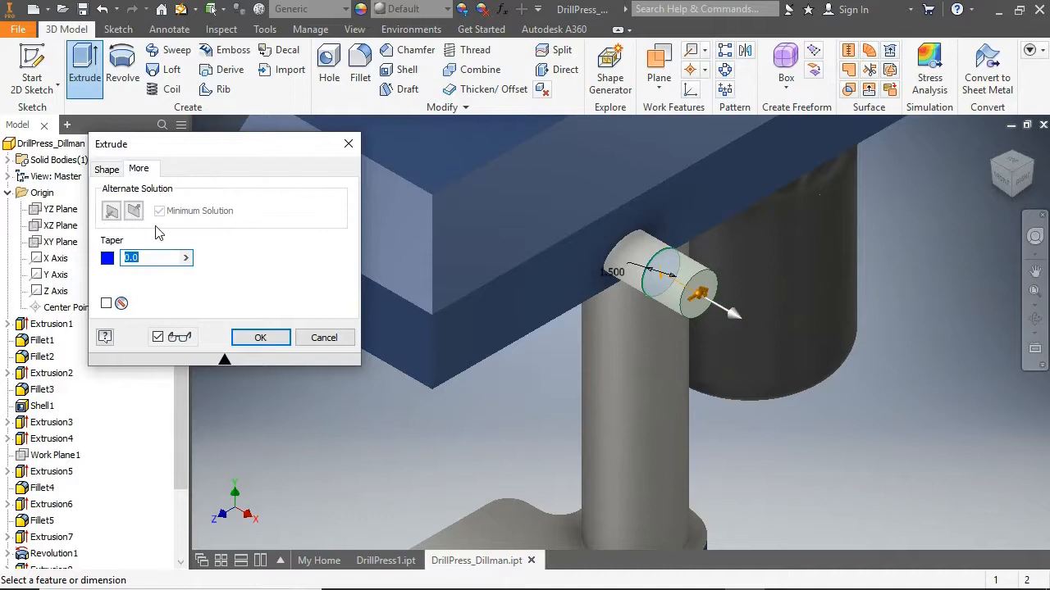
left_click(248, 338)
- Sketch a circle matching the edge of the flared shaft's end face and finish the sketch
left_click(32, 66)
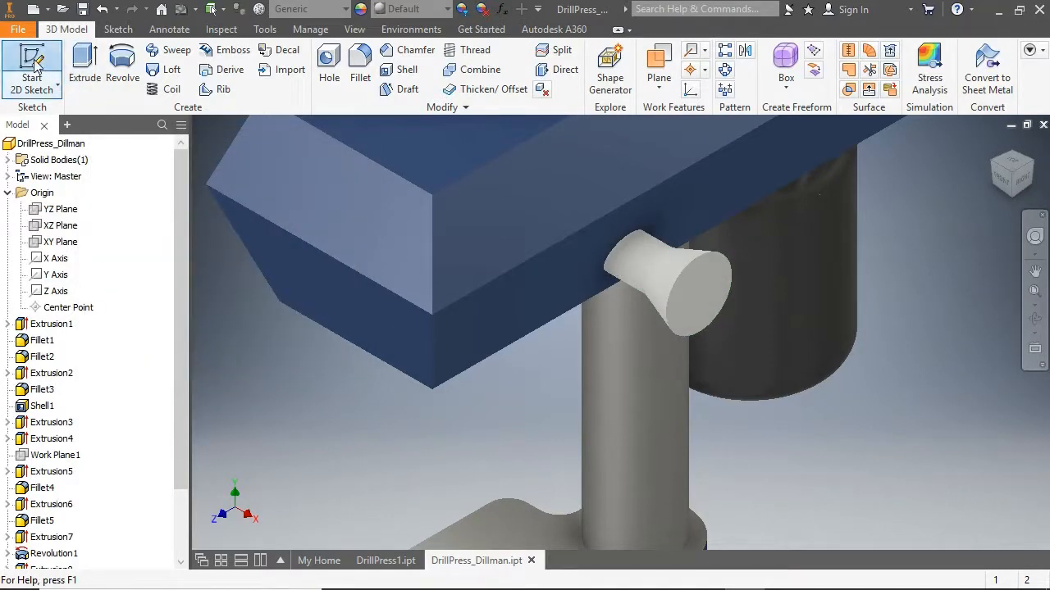
left_click(690, 293)
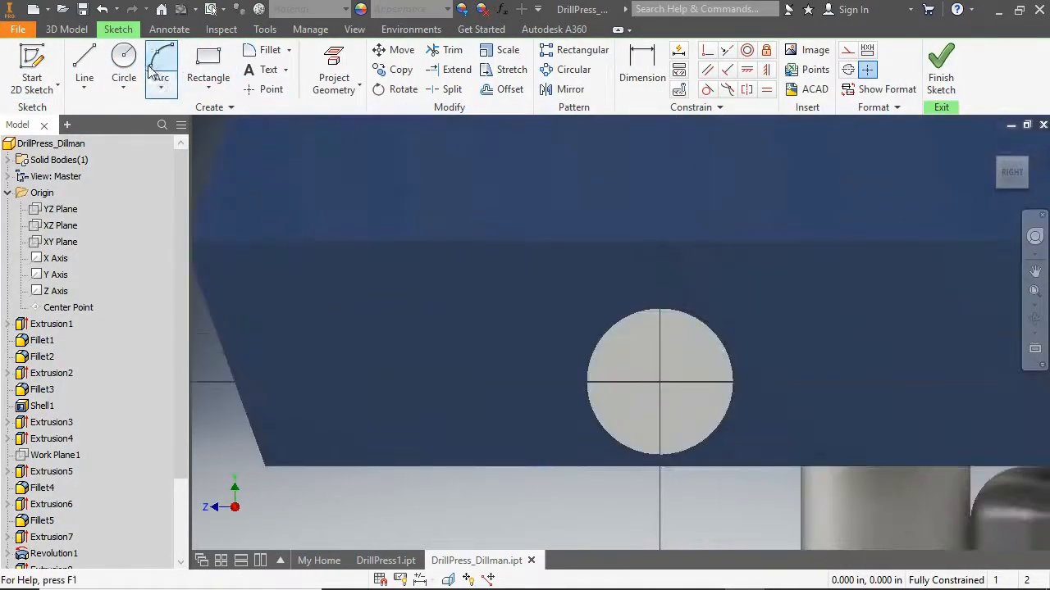
left_click(124, 64)
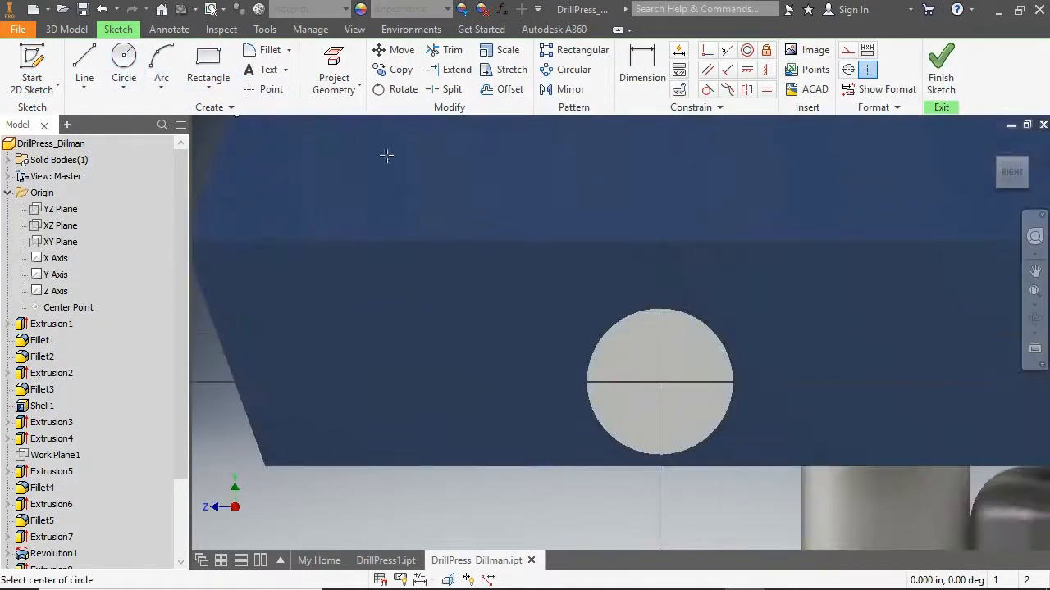
left_click(656, 378)
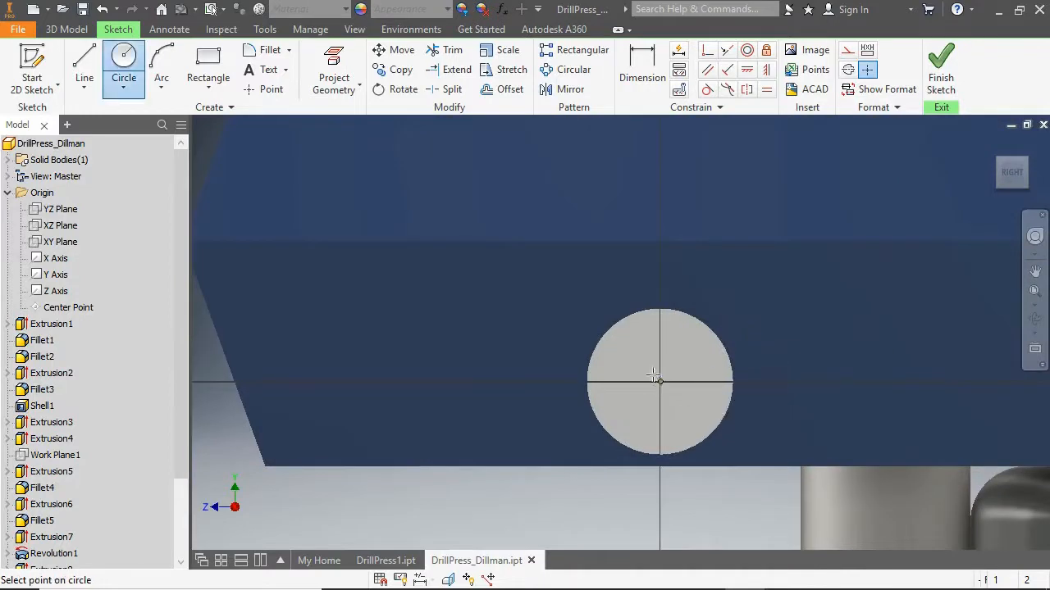
left_click(611, 328)
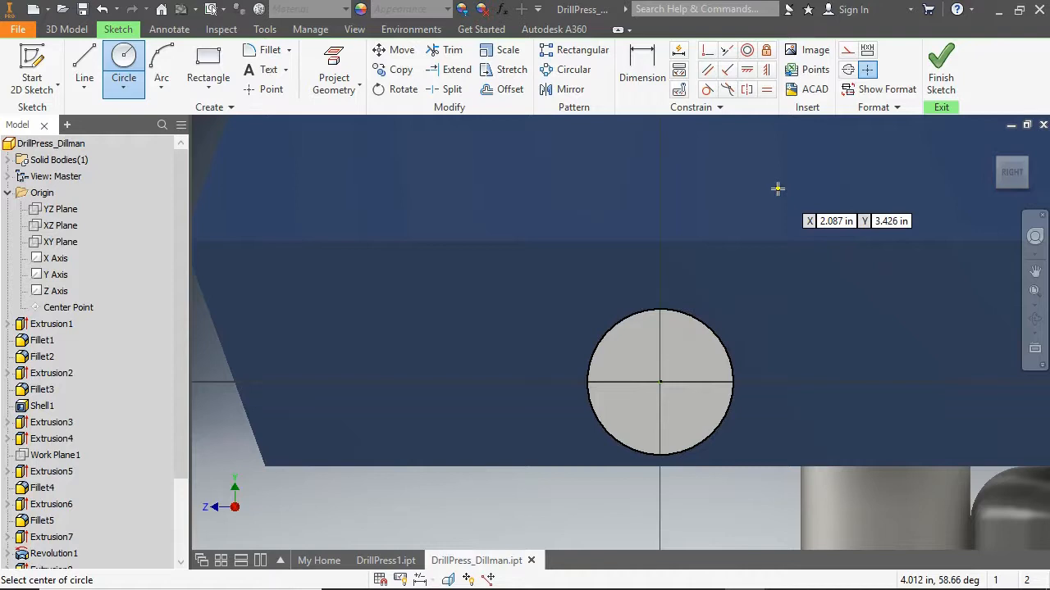
left_click(941, 65)
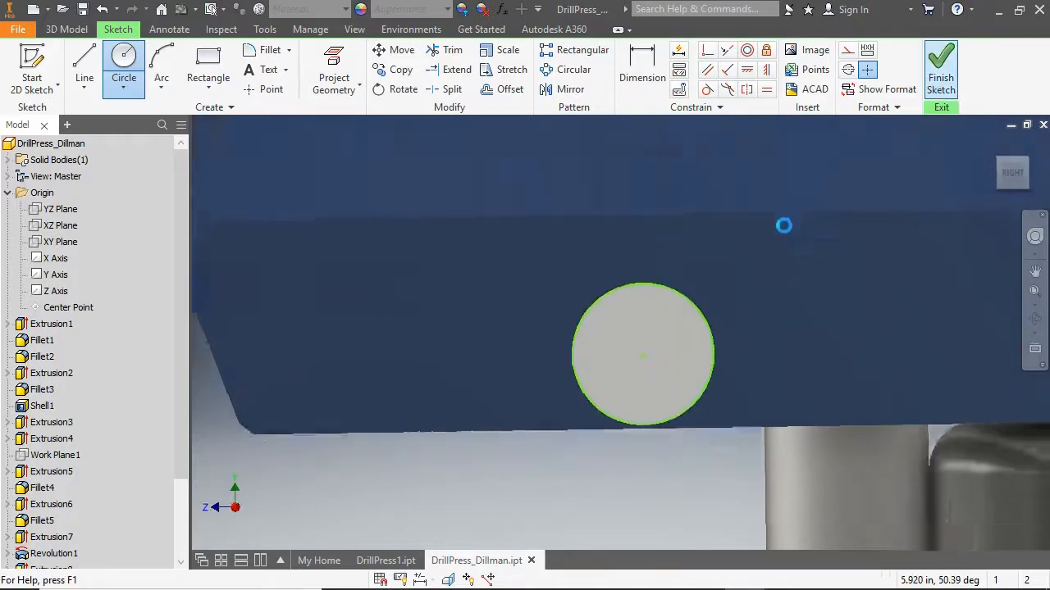
- Extrude the circle on the flared shaft's end face outward with a -30 degree taper so it narrows toward the free end
left_click(84, 65)
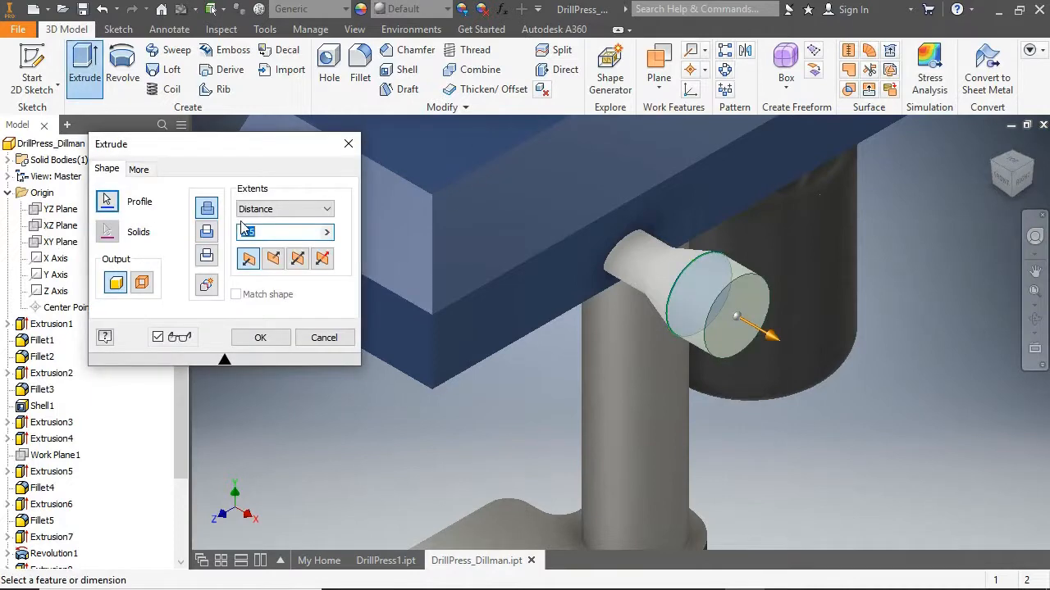
left_click(148, 169)
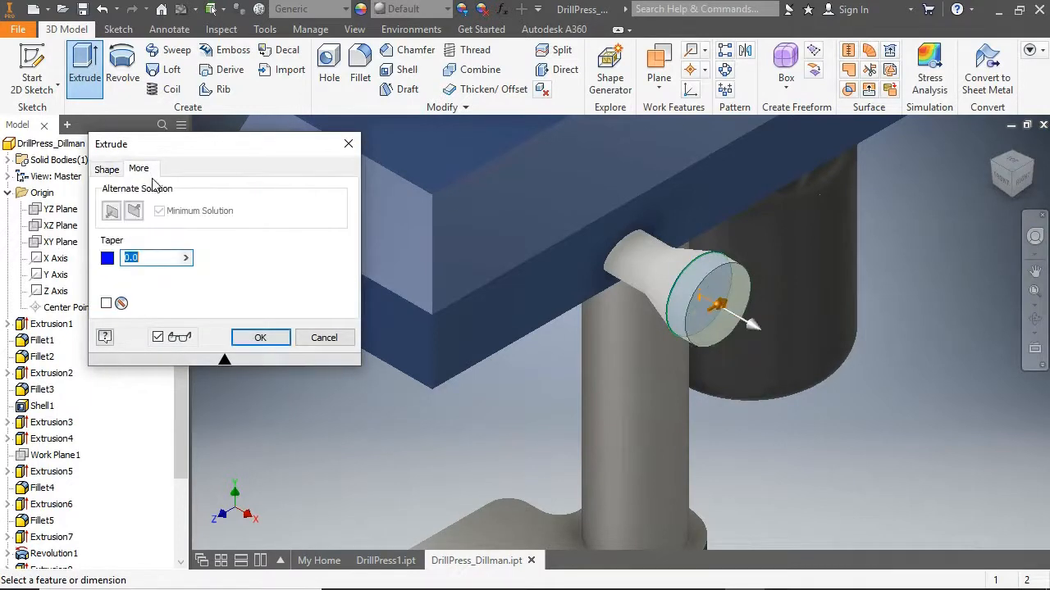
type("-30")
left_click(251, 348)
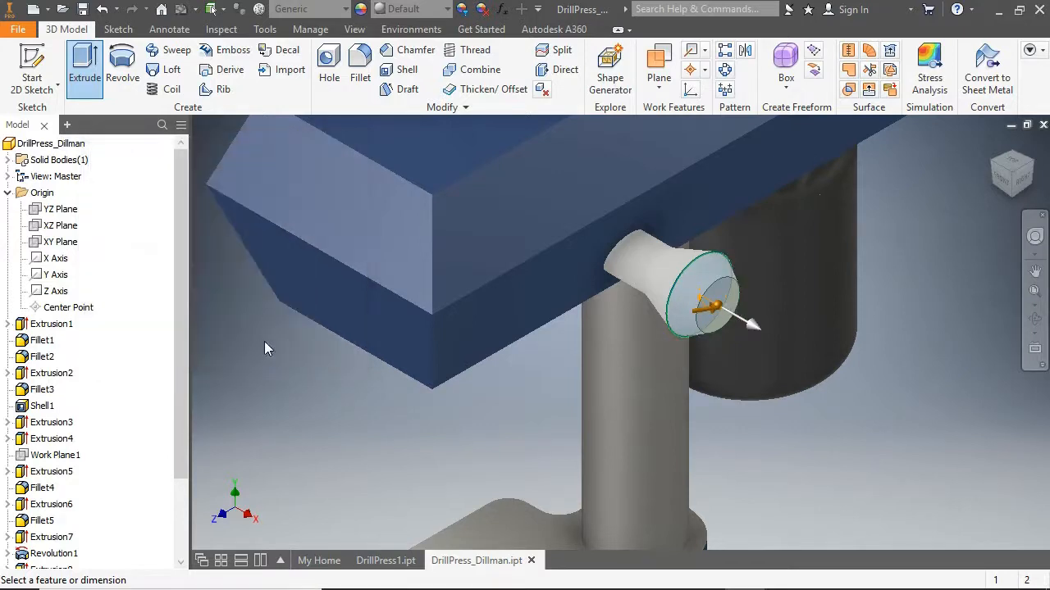
- Sketch a short vertical line on the hub's end face, starting at the side of its circular edge, and finish the sketch
left_click(33, 59)
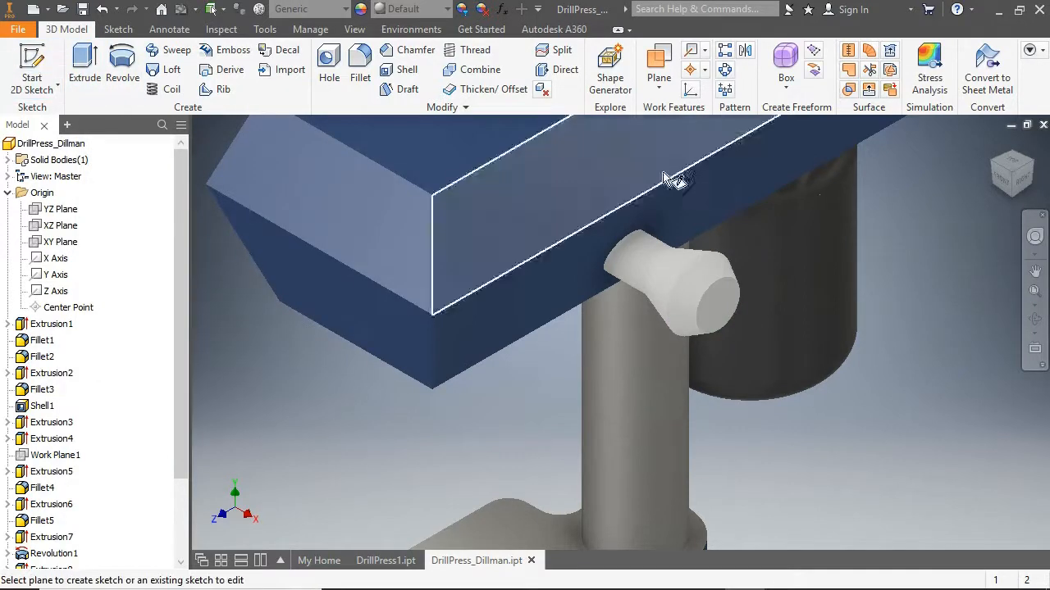
left_click(719, 300)
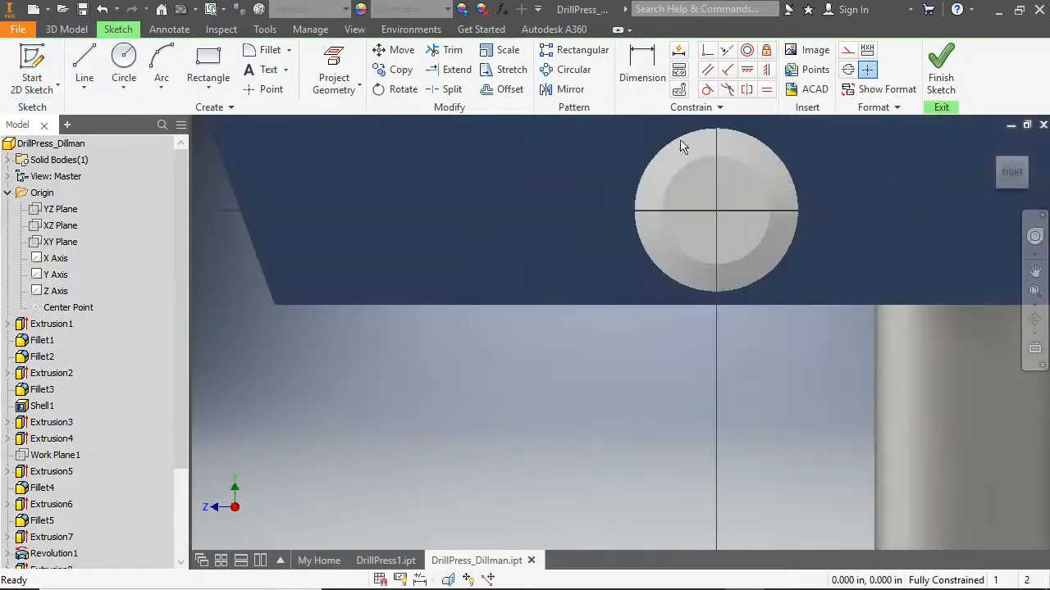
left_click(86, 62)
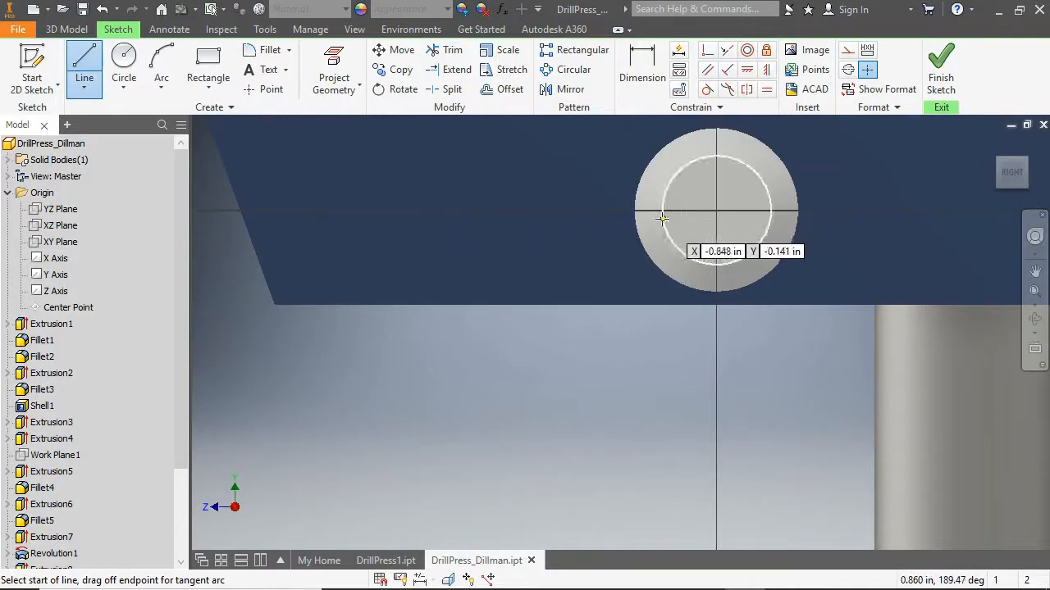
left_click(663, 211)
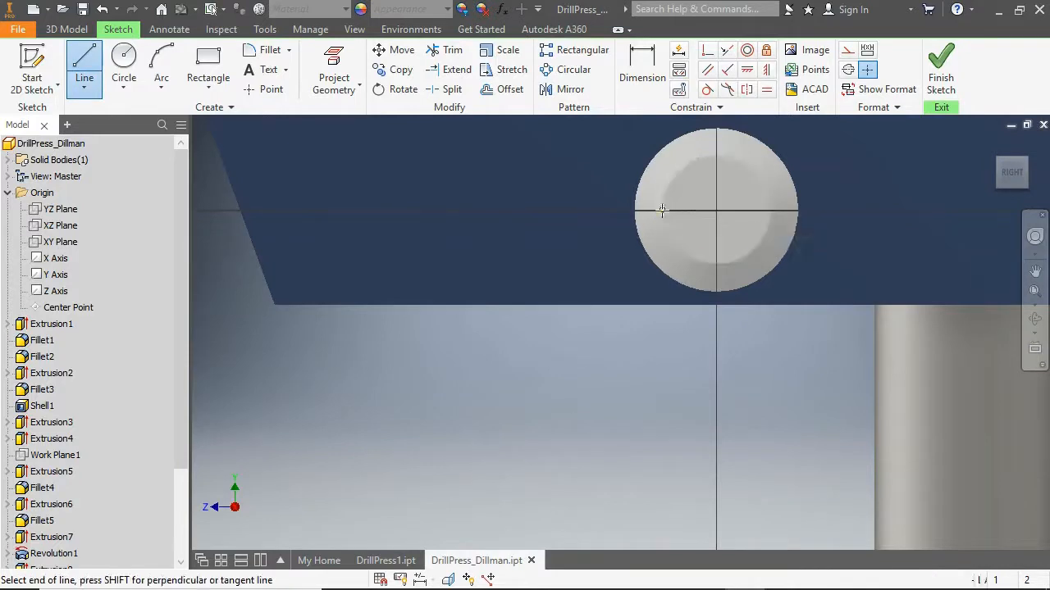
left_click(662, 167)
right_click(683, 155)
left_click(732, 160)
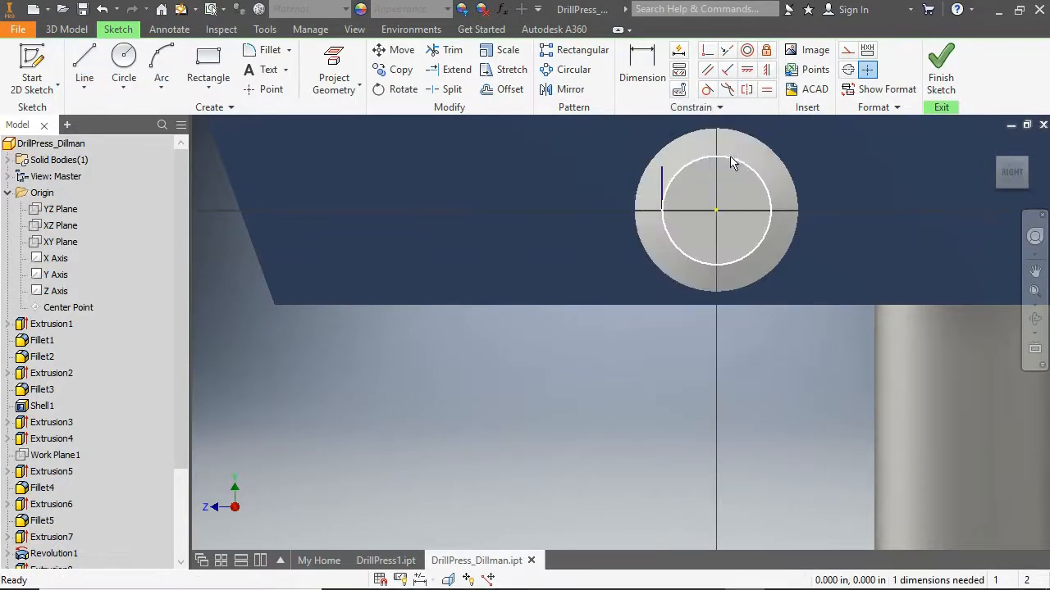
left_click(936, 64)
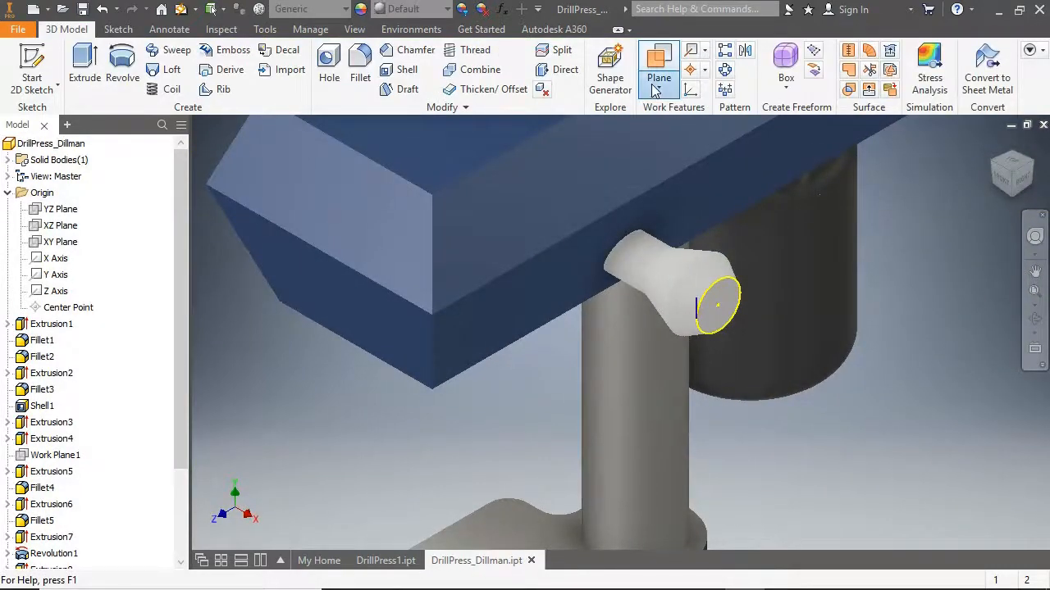
- Create a work plane through the sketched vertical line and tangent to the hub's tapered surface
left_click(655, 88)
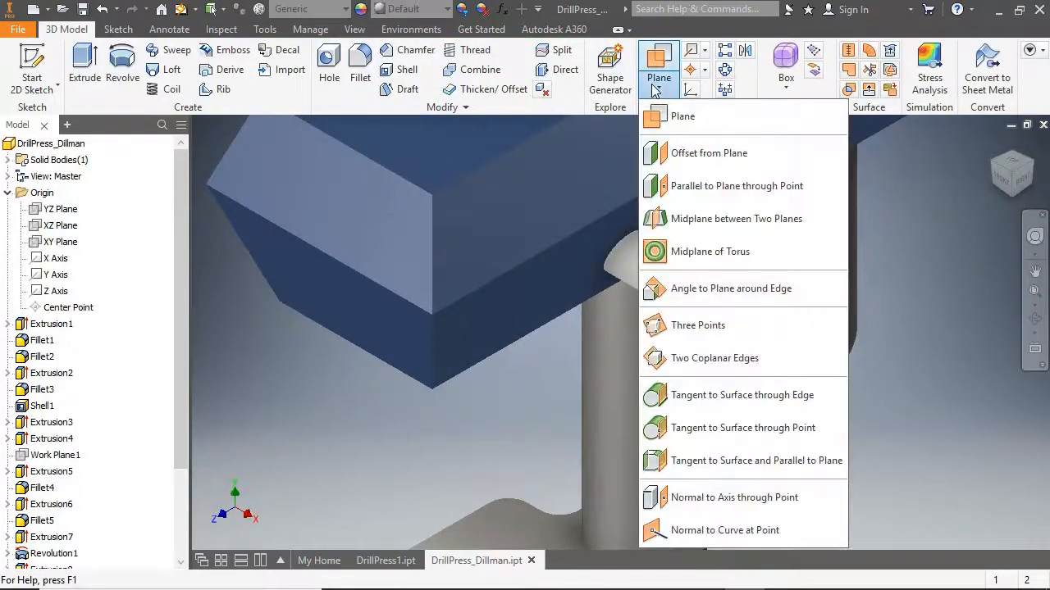
left_click(713, 396)
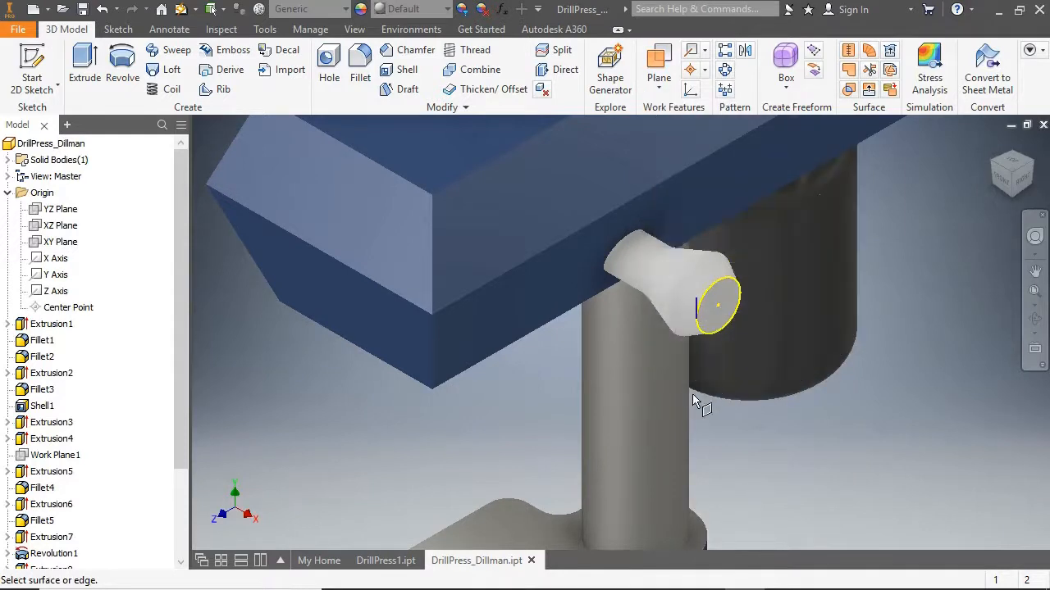
scroll(702, 300, "down", 5)
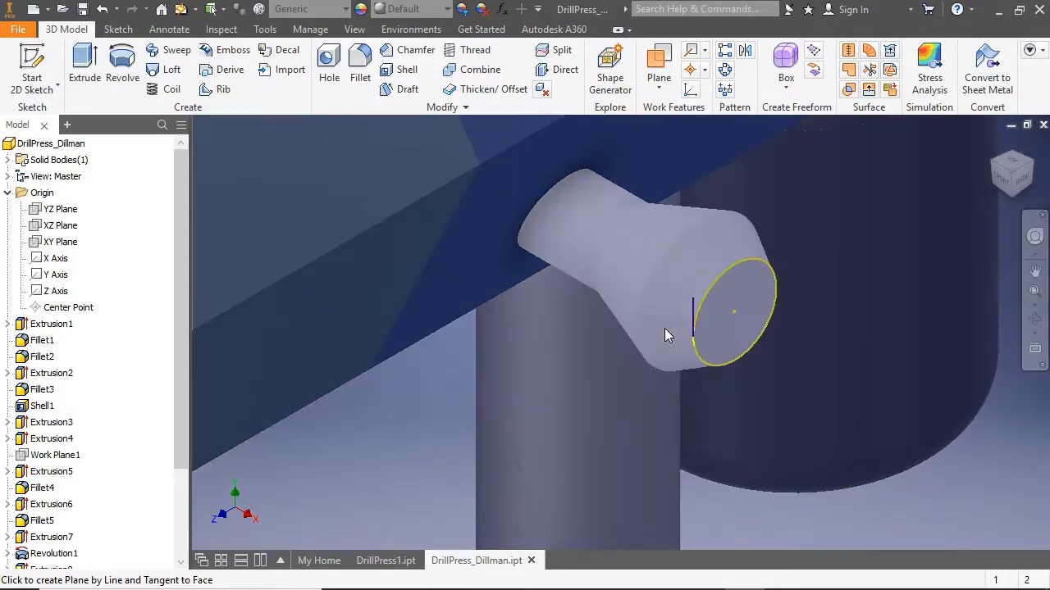
- Create a work plane through the sketch line tangent to the hub's conical face, and hide the sketch containing that line
left_click(664, 328)
scroll(665, 325, "up", 5)
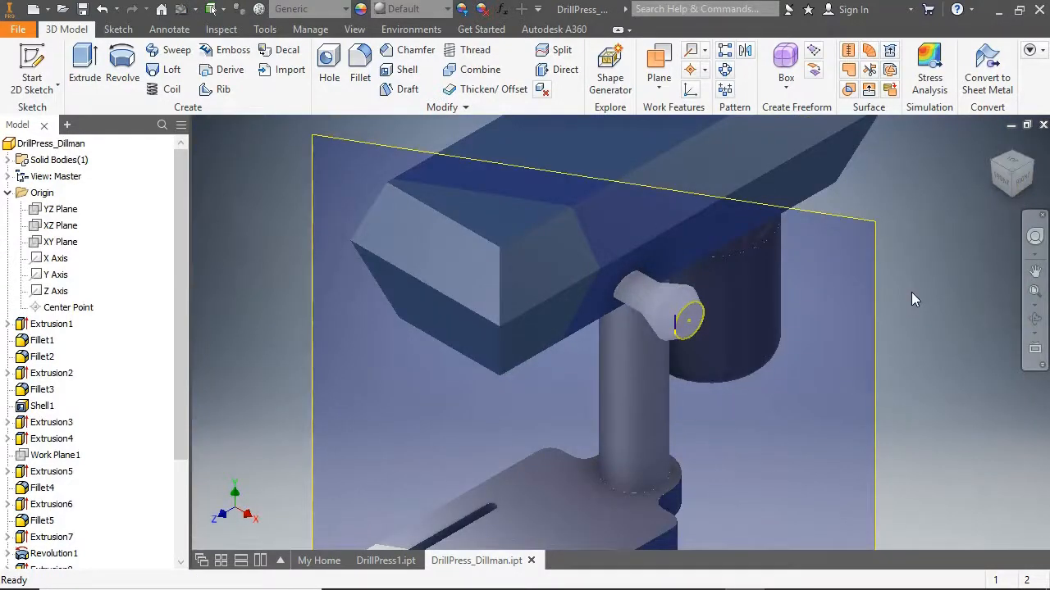
scroll(92, 396, "down", 3)
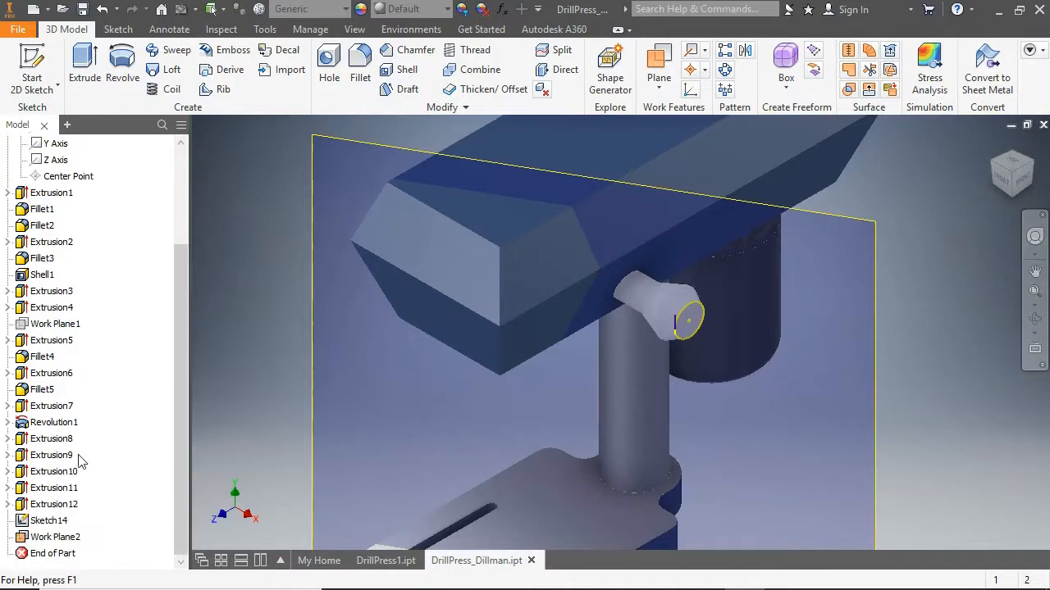
right_click(48, 522)
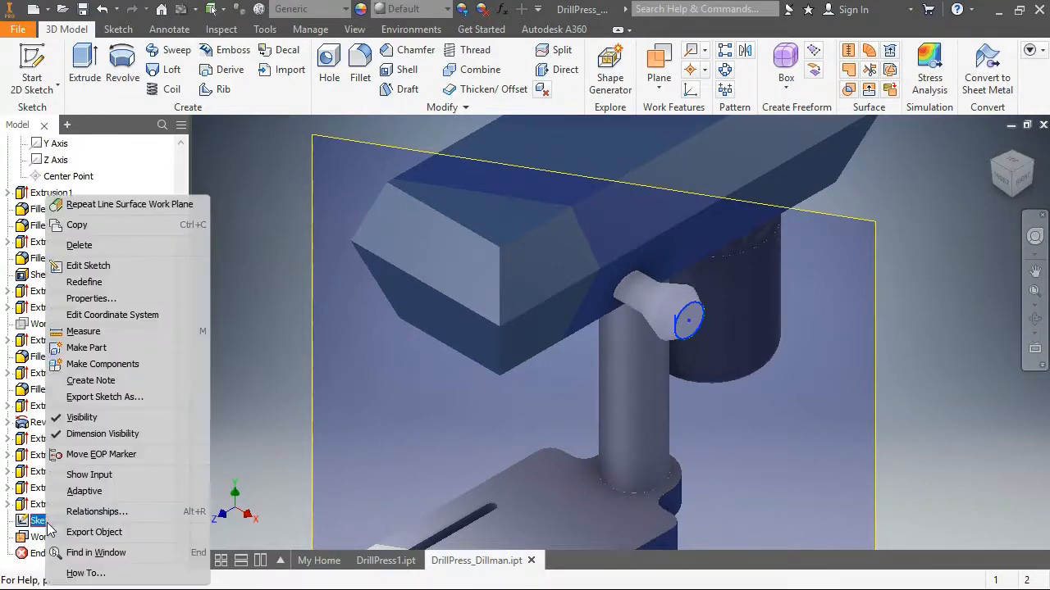
left_click(82, 418)
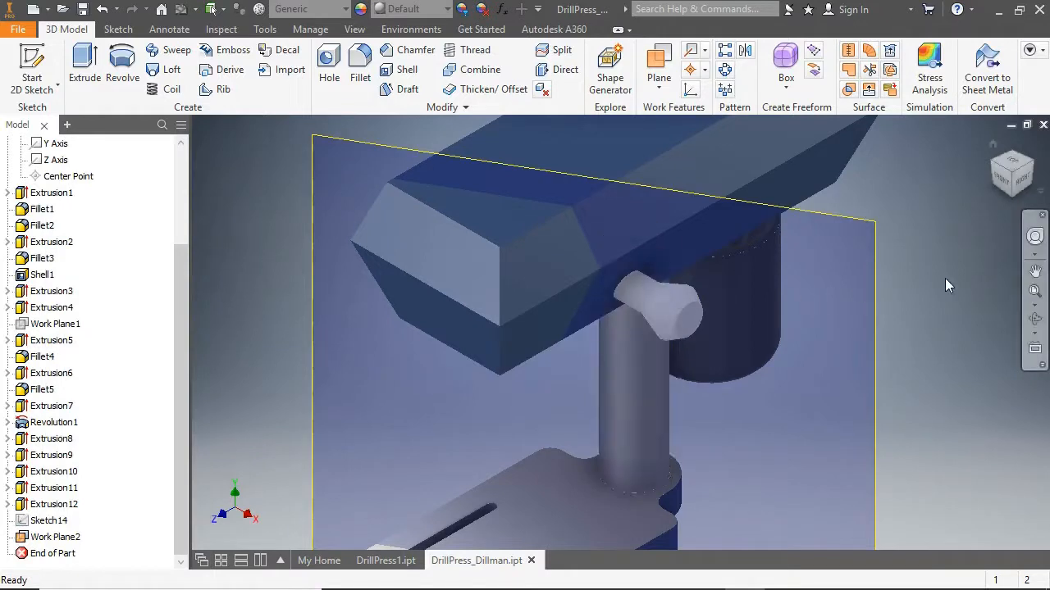
scroll(895, 265, "down", 3)
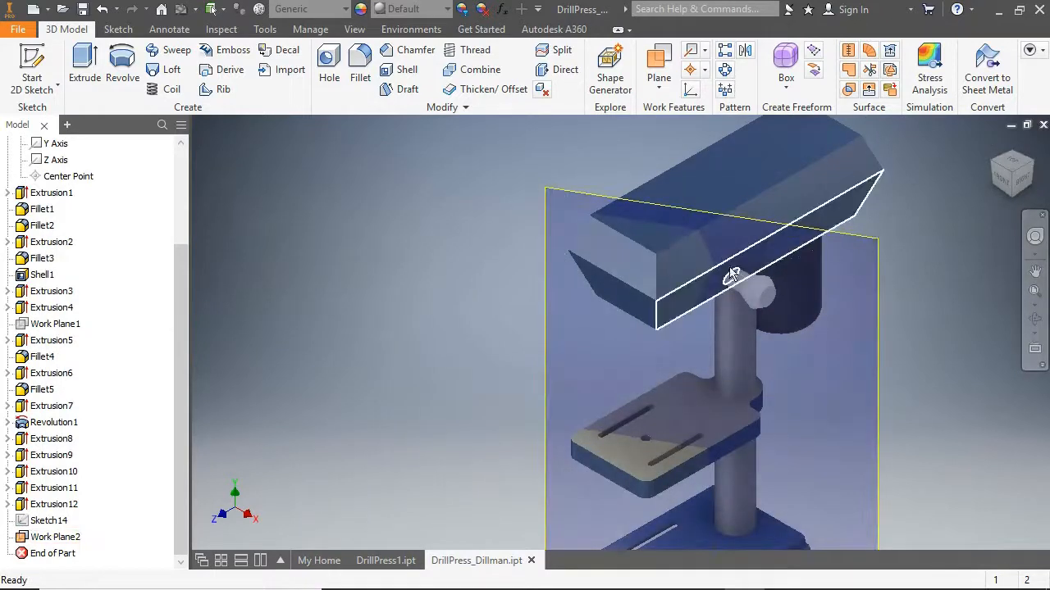
- Start a sketch on the tangent work plane and draw a 0.375 in diameter circle on the hub's horizontal centreline
left_click(33, 74)
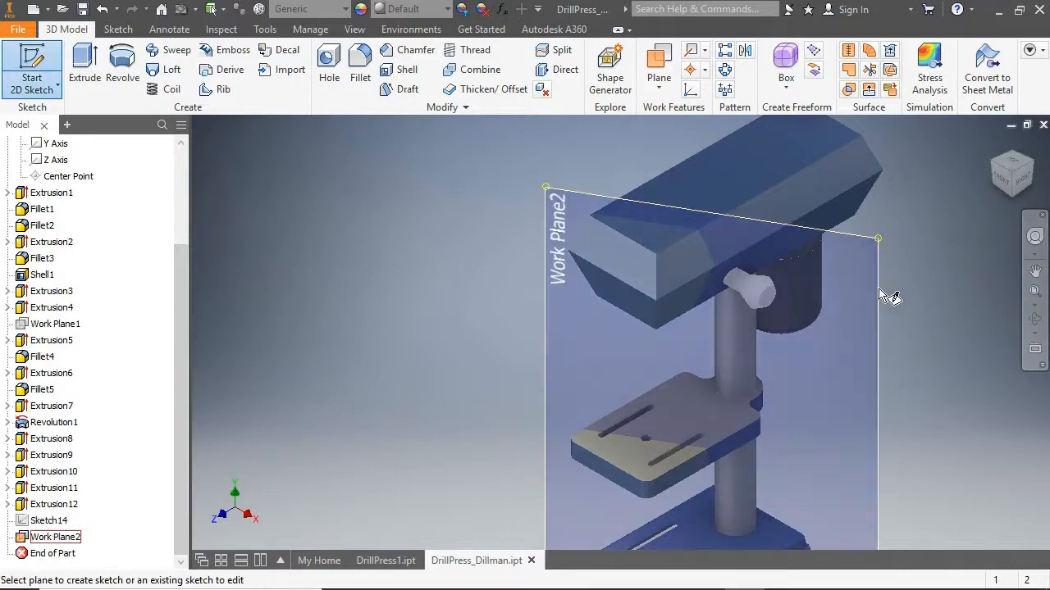
left_click(874, 290)
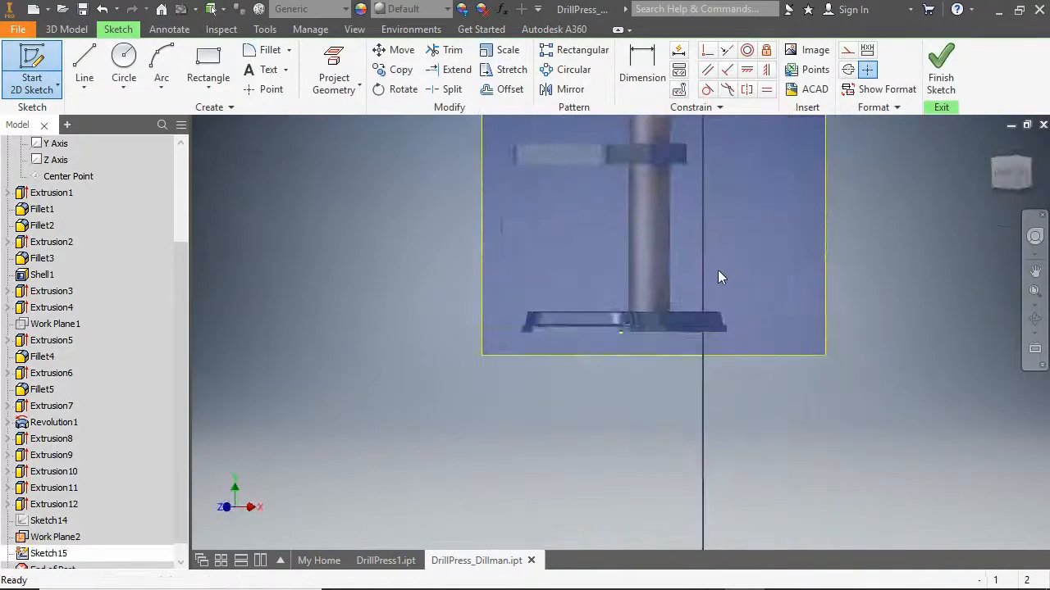
scroll(713, 144, "up", 5)
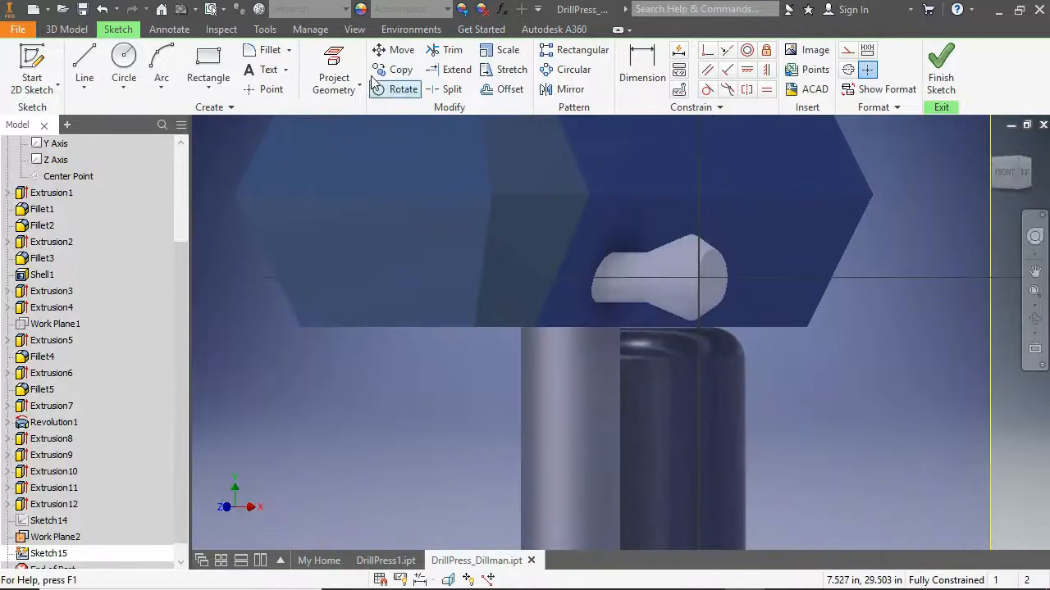
left_click(123, 65)
scroll(691, 250, "up", 3)
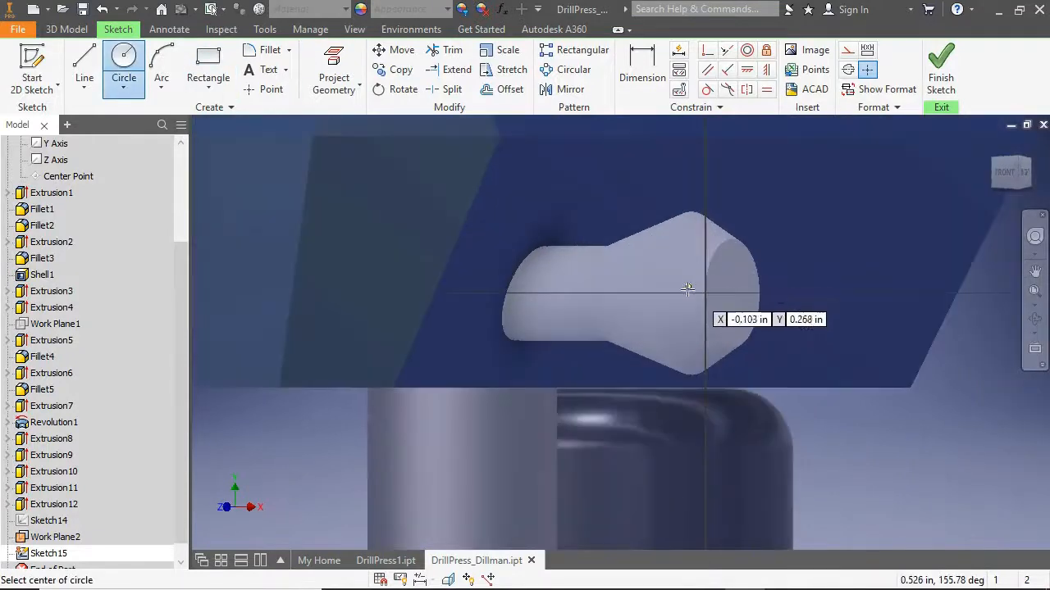
left_click(681, 292)
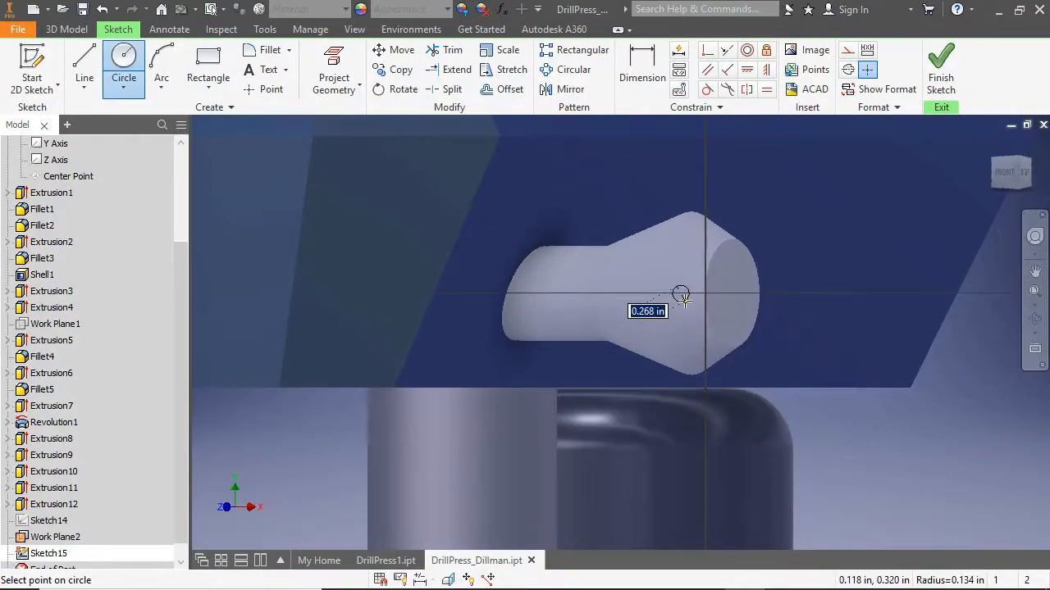
type(".375")
key("Return")
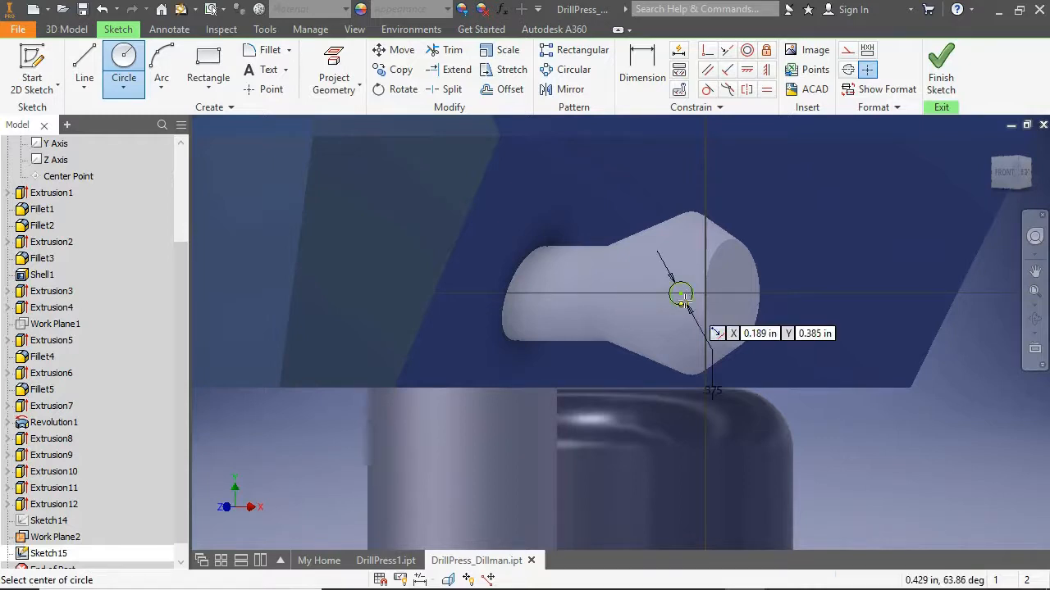
- Dimension the circle's centre 0.8 in horizontally from the centre of the hub's end face and finish the sketch
left_click(639, 74)
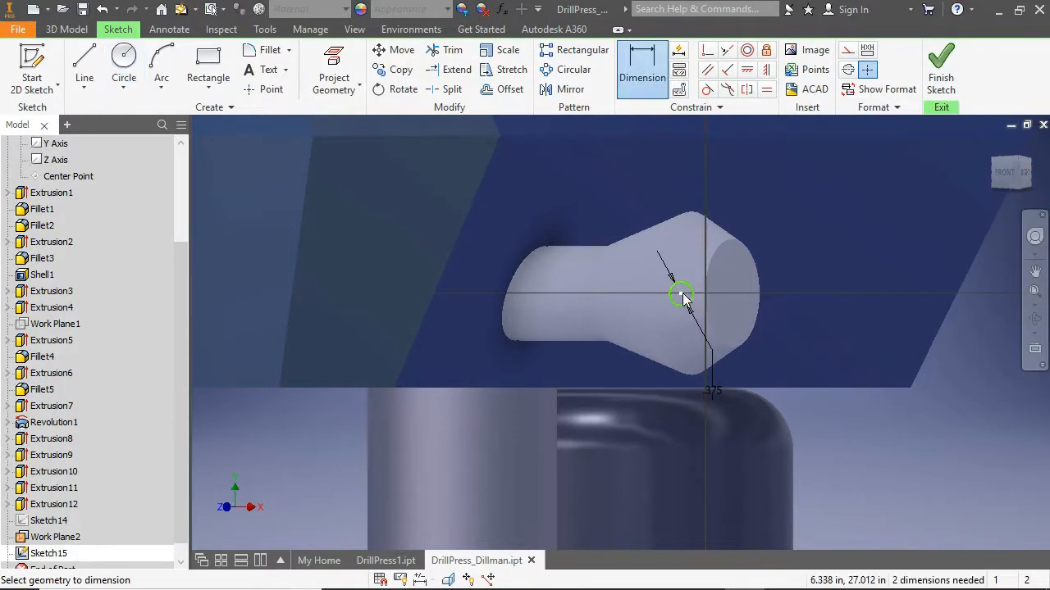
left_click(711, 275)
left_click(705, 242)
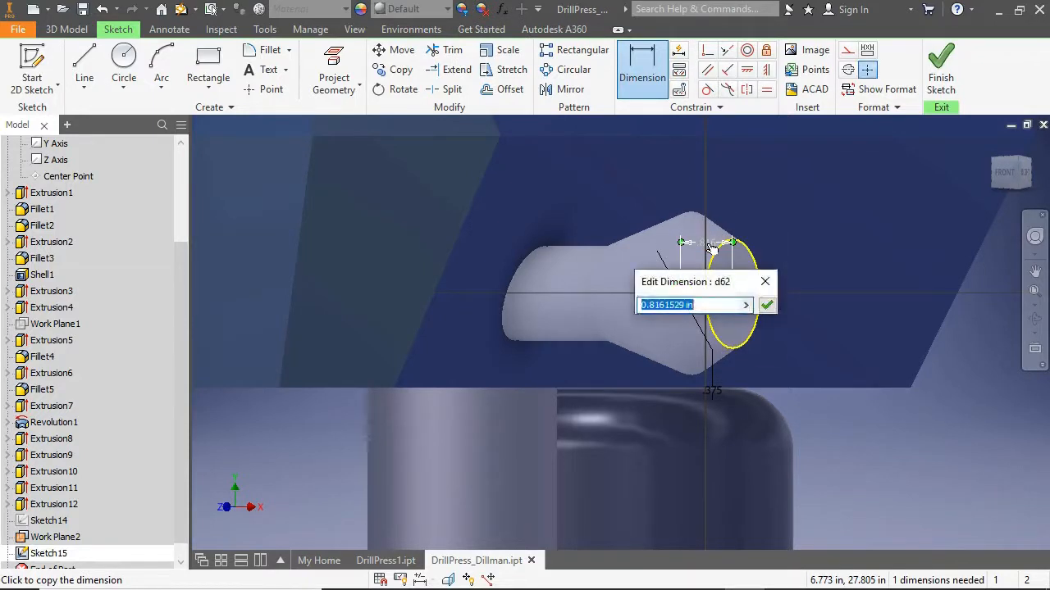
type(".8")
key("Return")
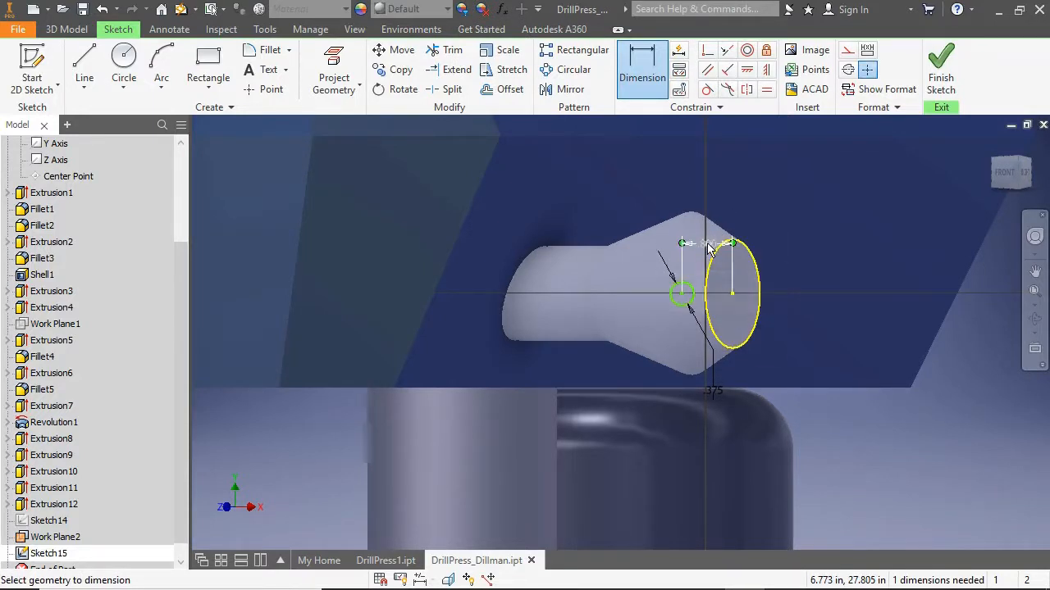
left_click(939, 72)
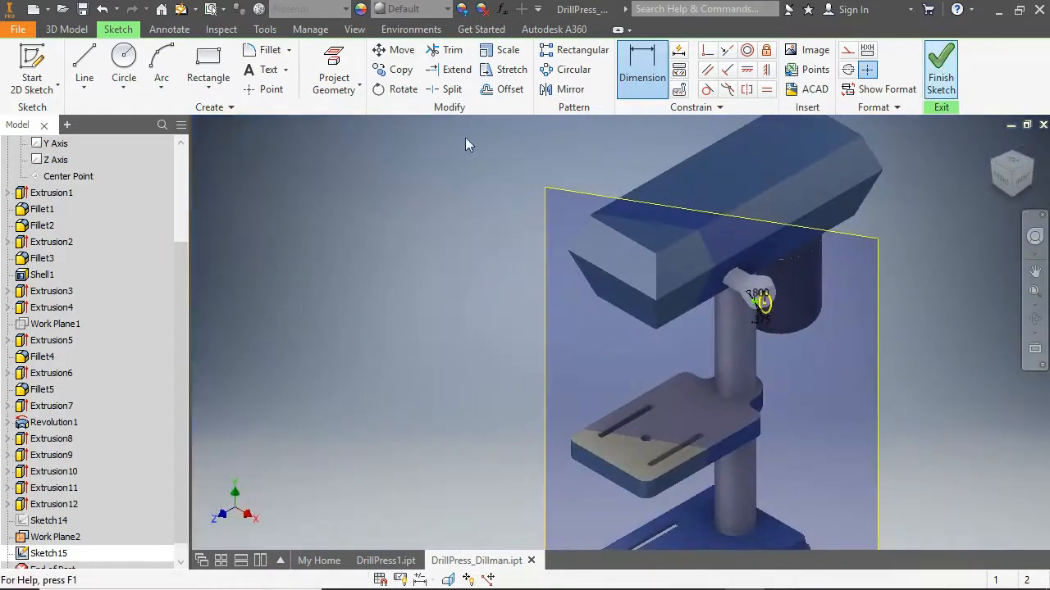
- Extrude the small circle asymmetrically as a joined rod, 0.75 in into the hub and 8 in outward
left_click(85, 66)
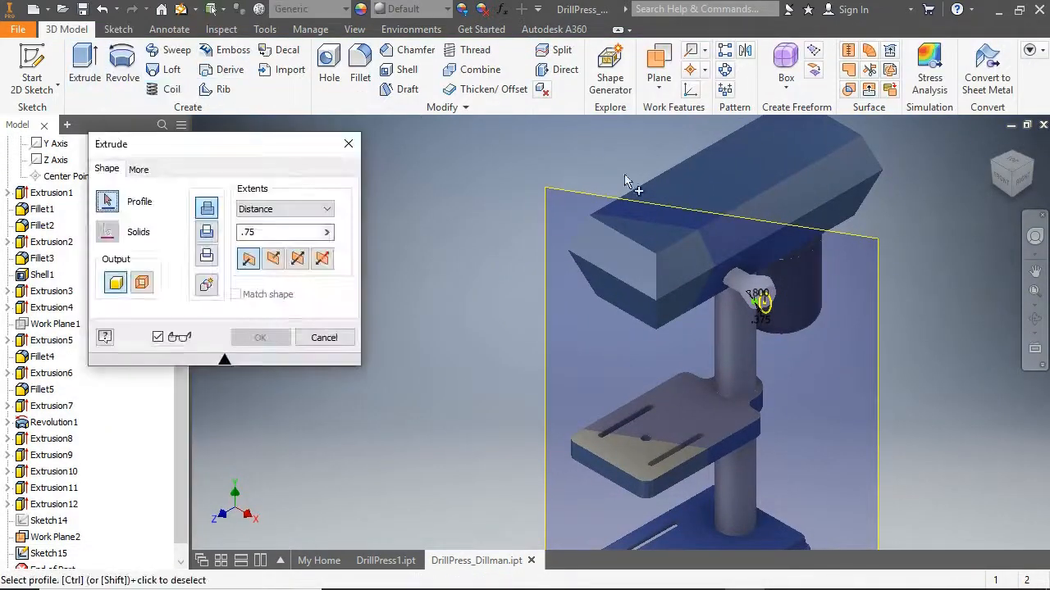
scroll(761, 302, "up", 5)
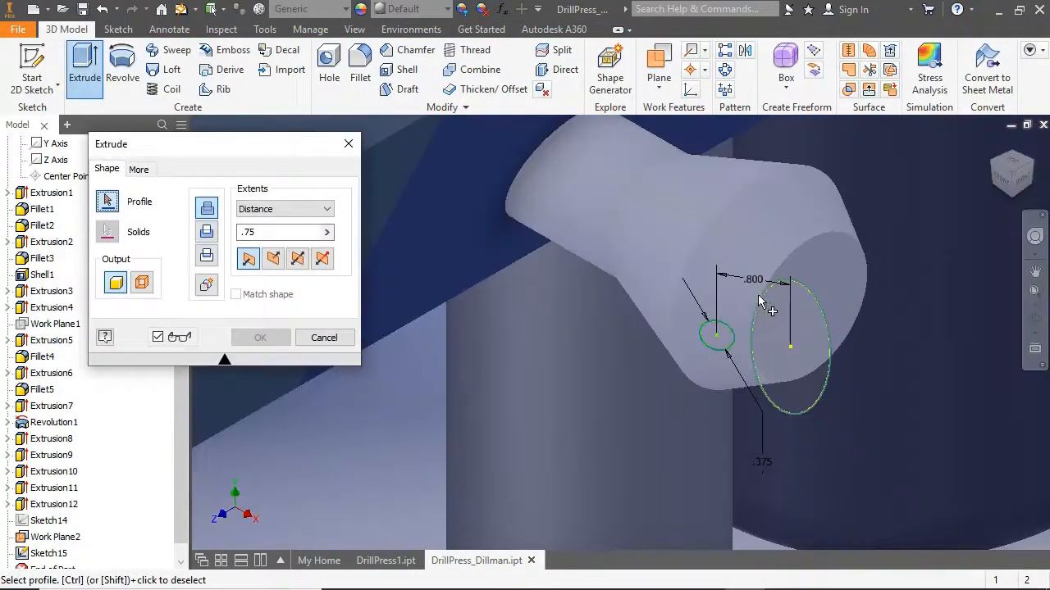
left_click(720, 336)
left_click(323, 259)
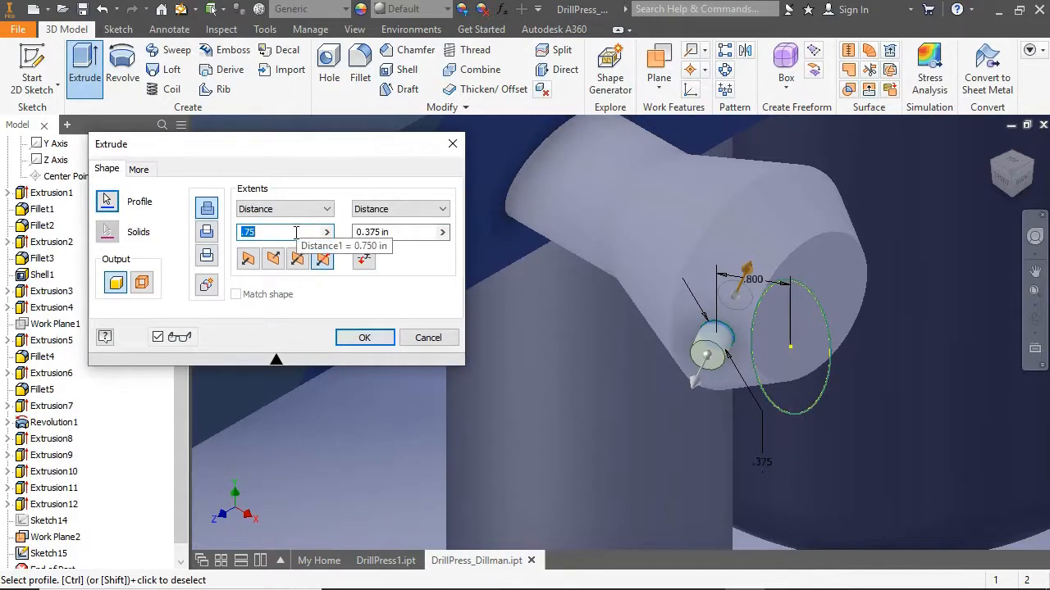
left_click_drag(397, 232, 371, 233)
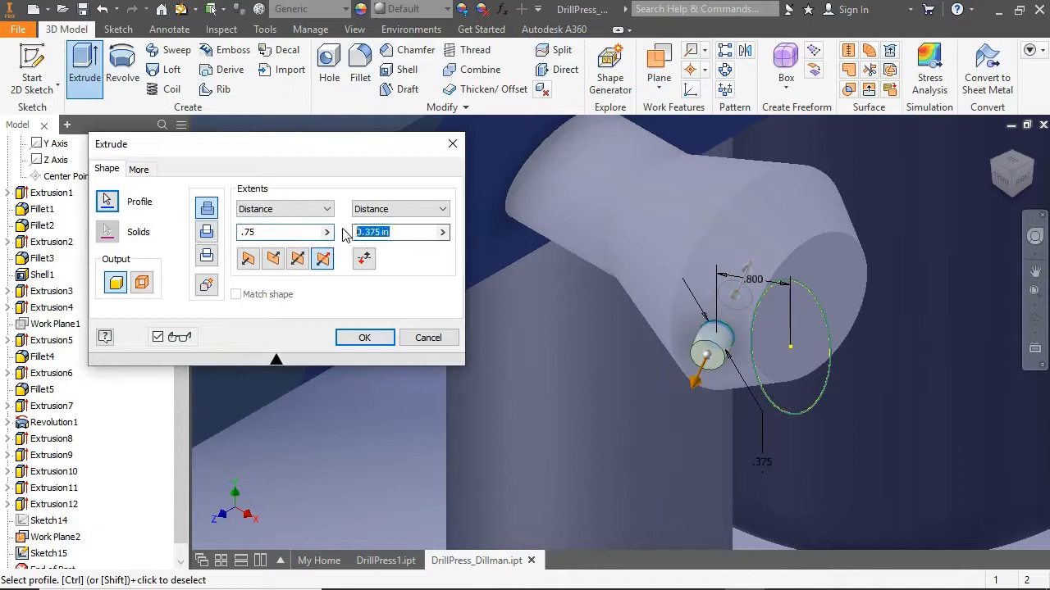
scroll(665, 248, "down", 3)
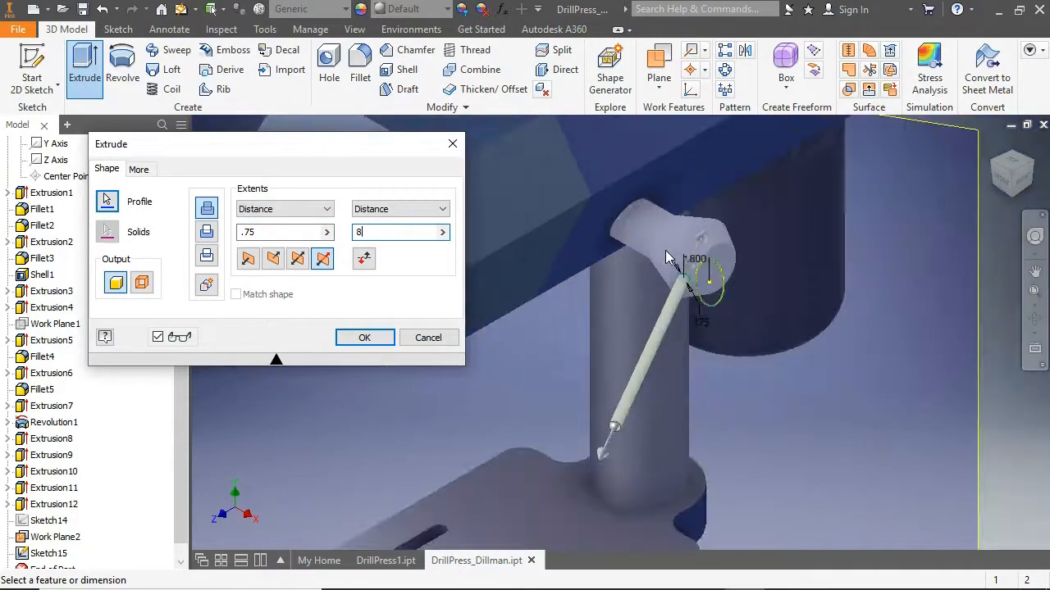
left_click(365, 338)
- Hide the tangent work plane around the drill press
scroll(384, 337, "down", 3)
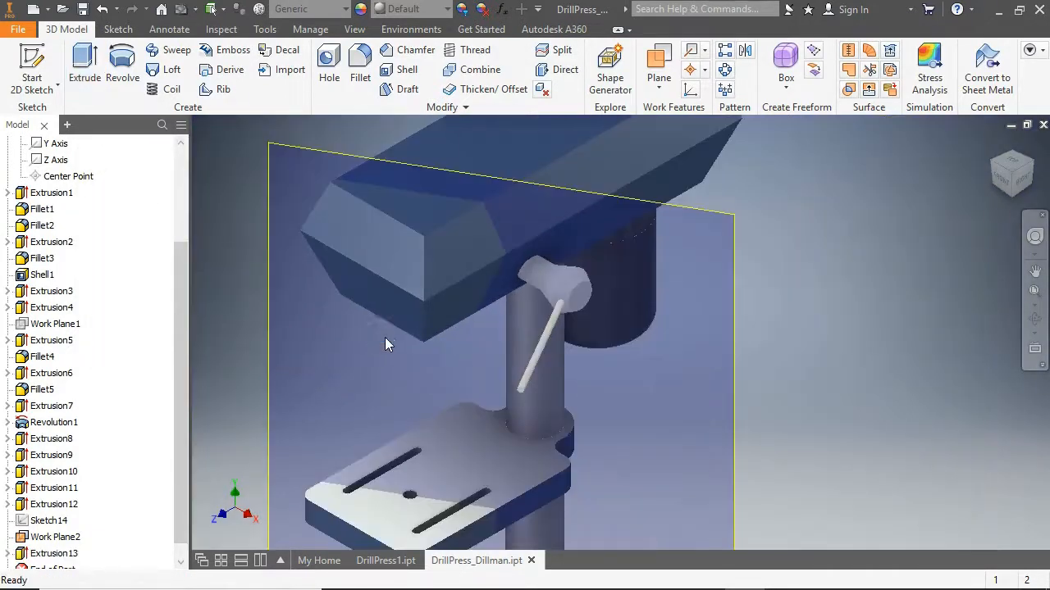
right_click(734, 264)
left_click(782, 224)
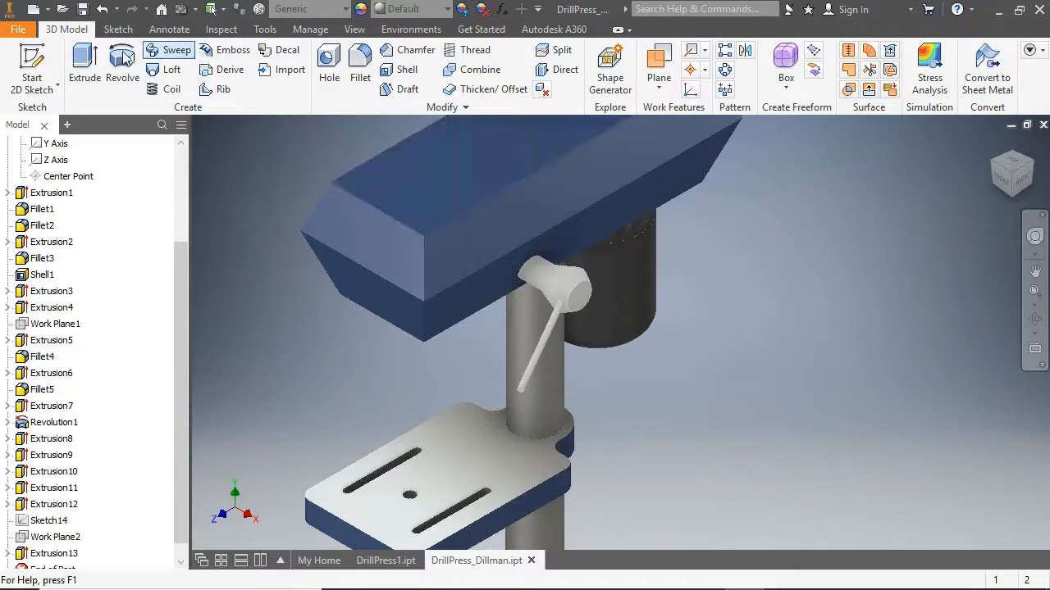
- Start a sketch on the rod's free end face and draw a concentric circle 1 in in diameter
left_click(31, 69)
scroll(556, 418, "down", 5)
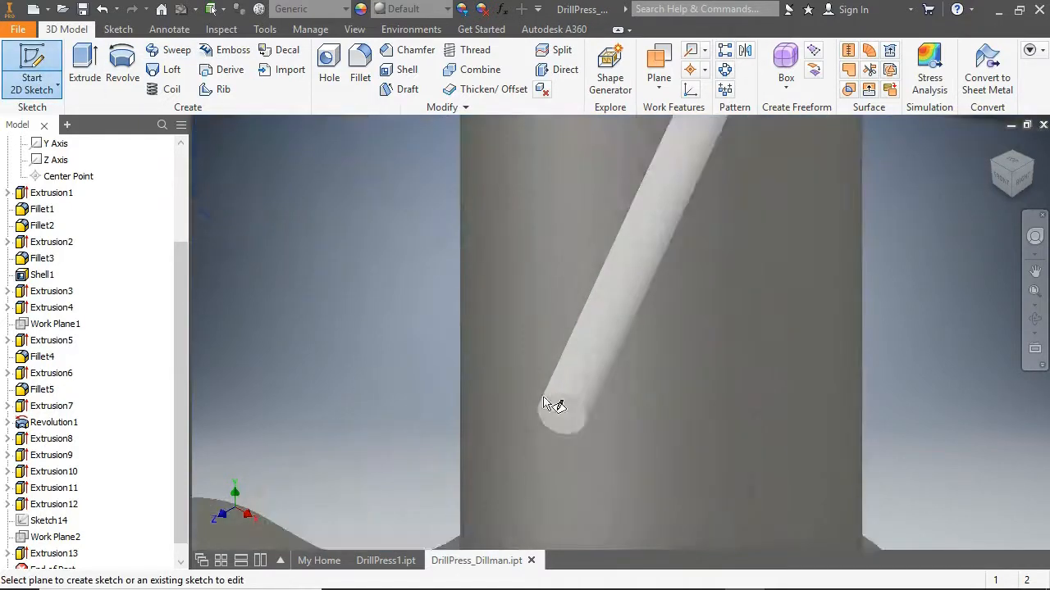
left_click(558, 418)
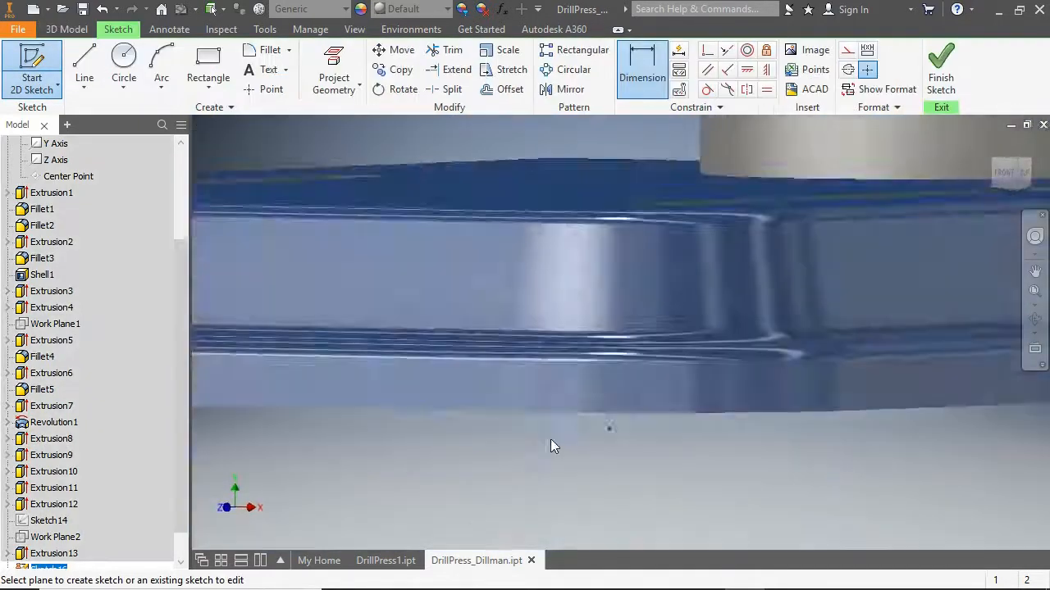
scroll(612, 212, "down", 5)
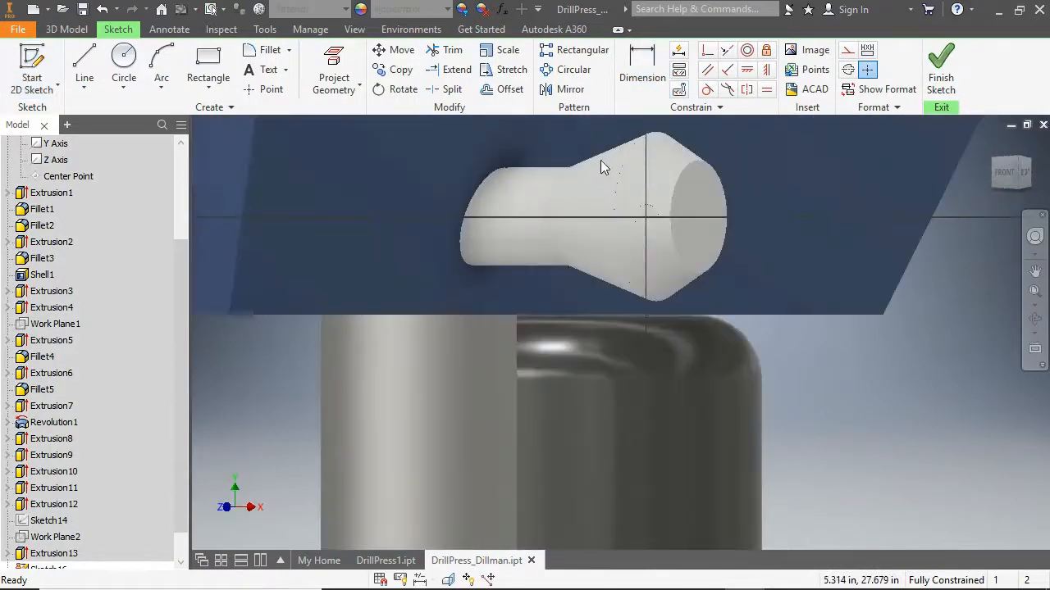
left_click(123, 59)
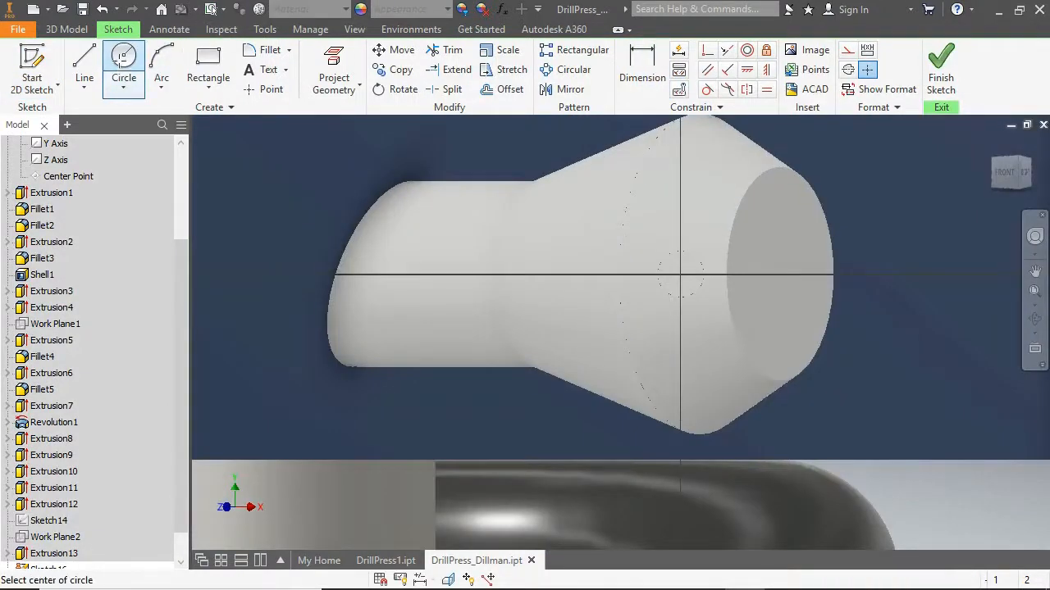
left_click(681, 275)
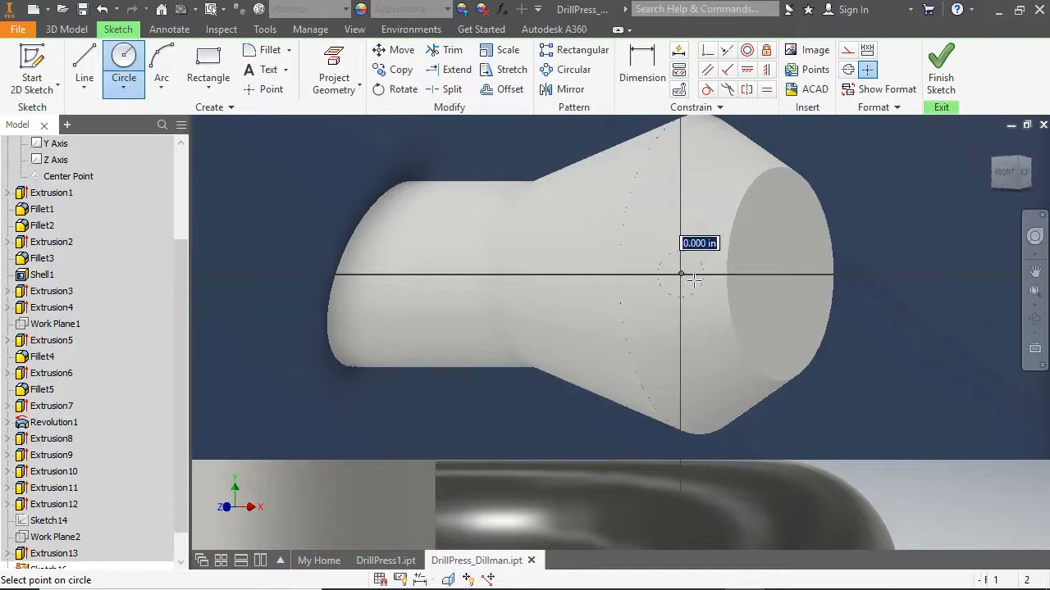
type("1")
key("Return")
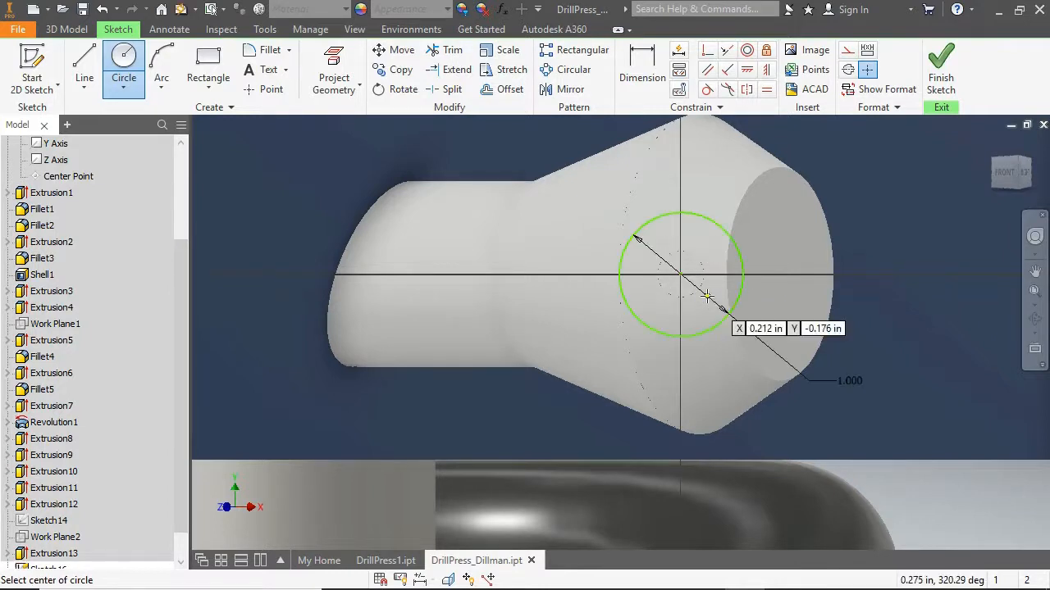
- Draw a vertical diameter line across the 1 in circle, trim away its right half and finish the sketch
left_click(84, 59)
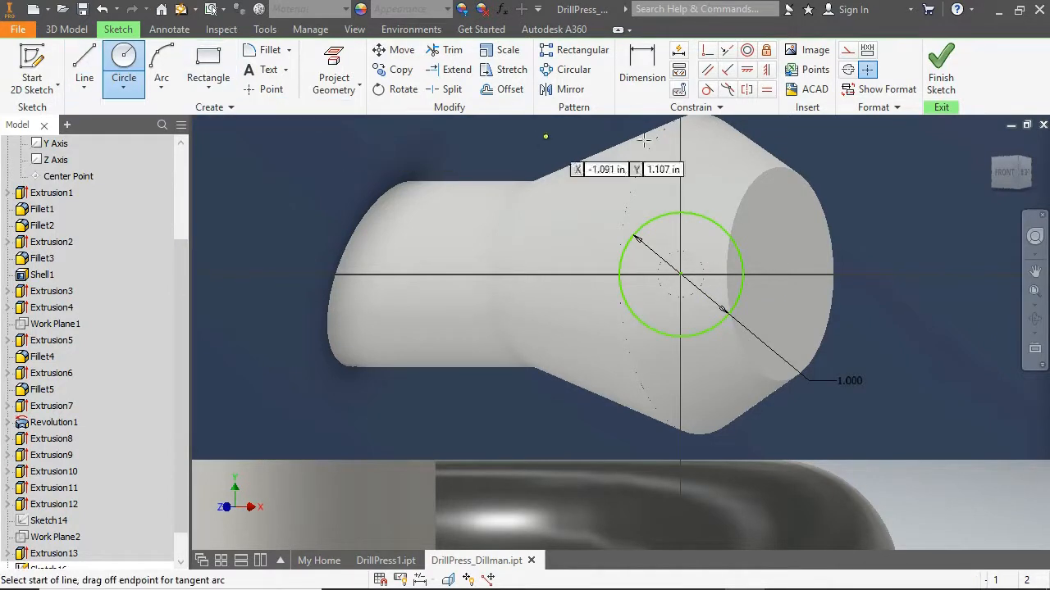
left_click(681, 214)
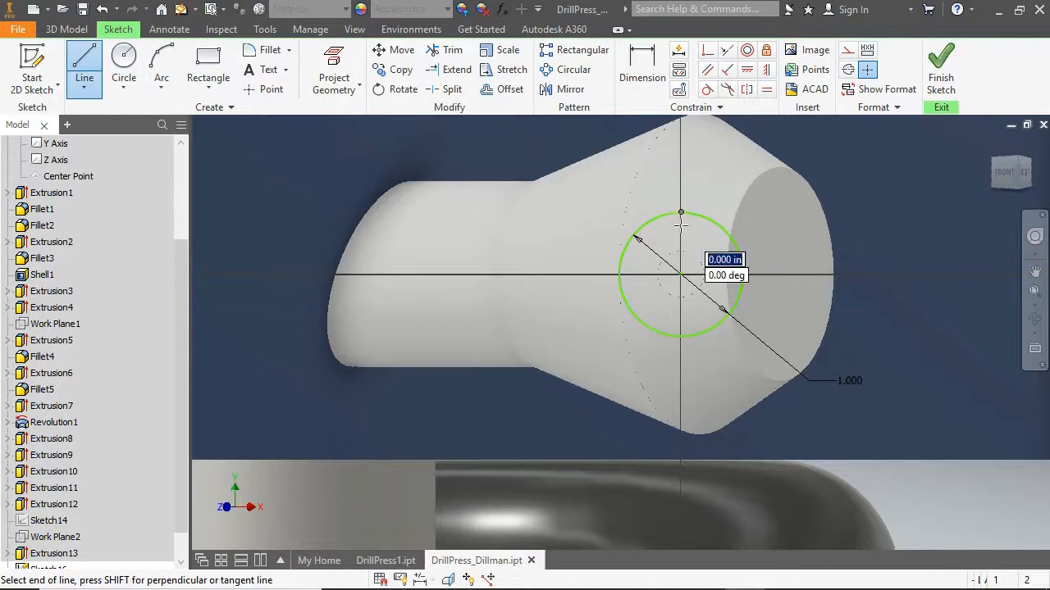
left_click(681, 336)
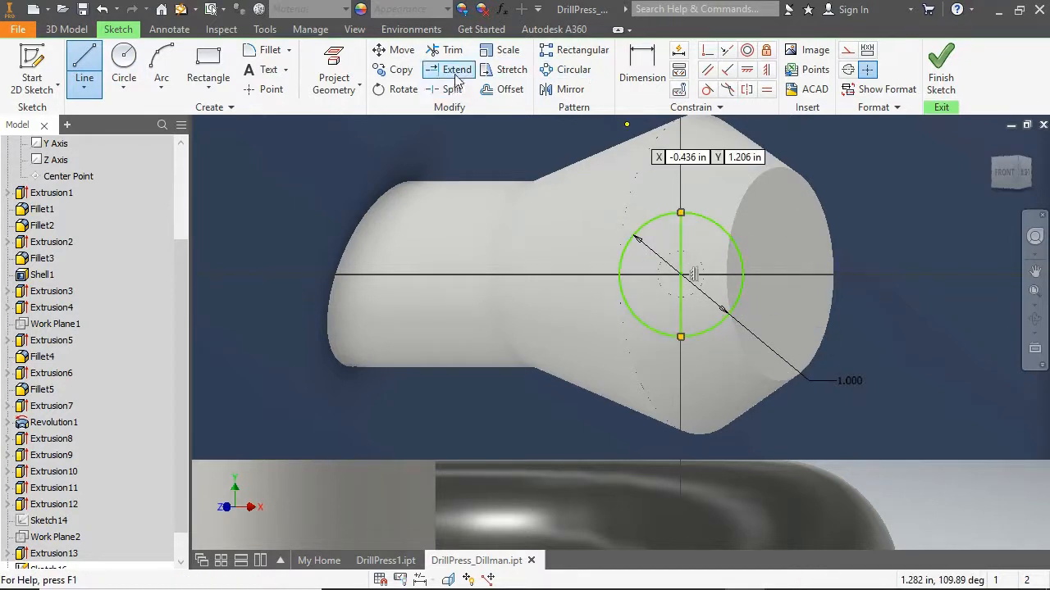
left_click(443, 50)
left_click(693, 214)
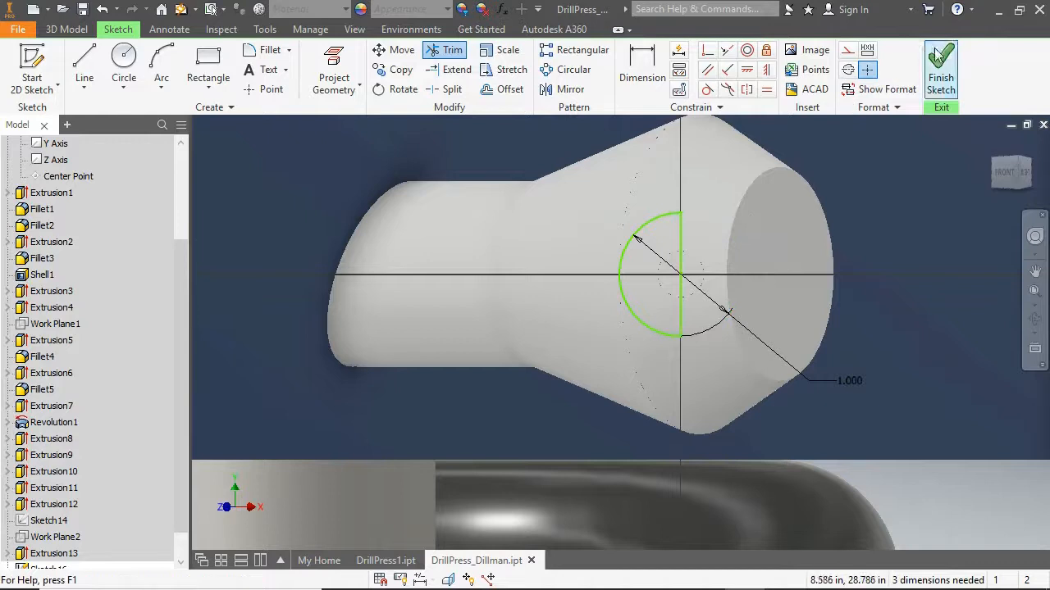
left_click(940, 70)
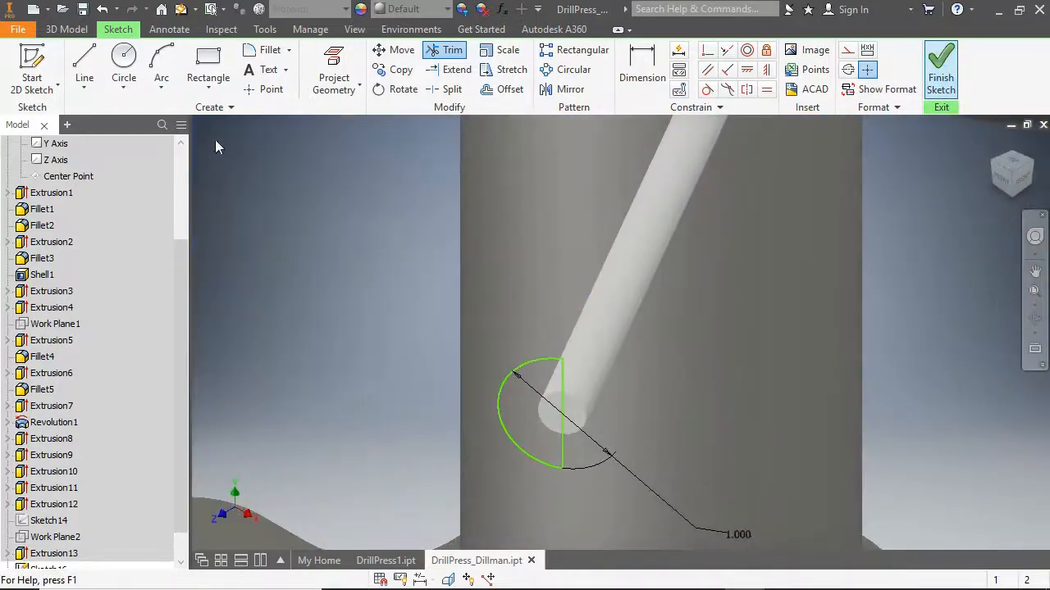
- Revolve the half-circle profile fully around its straight edge to form a ball knob on the rod's end
left_click(121, 73)
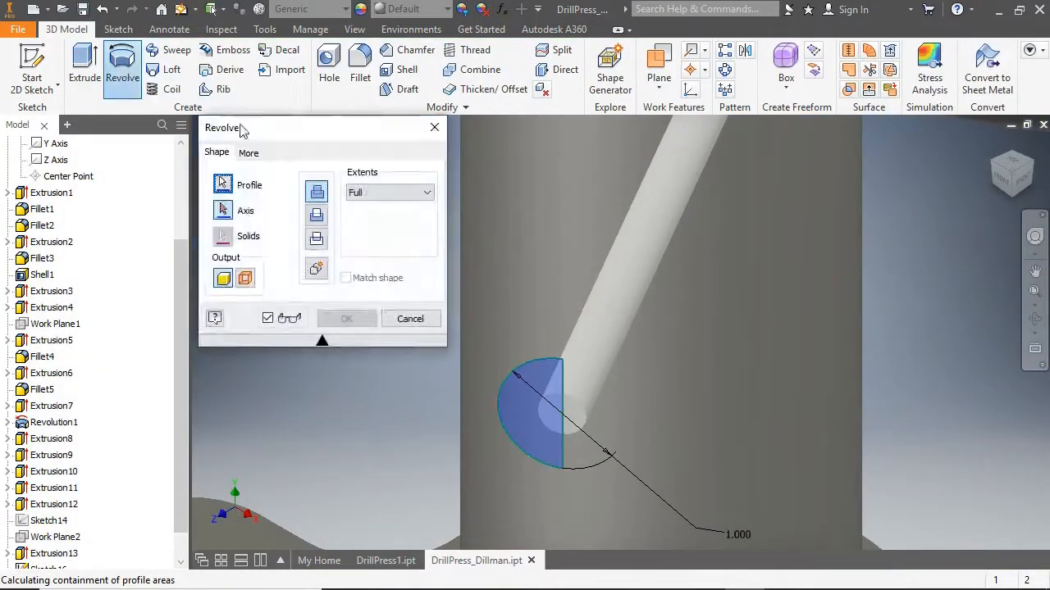
left_click(562, 382)
left_click(368, 320)
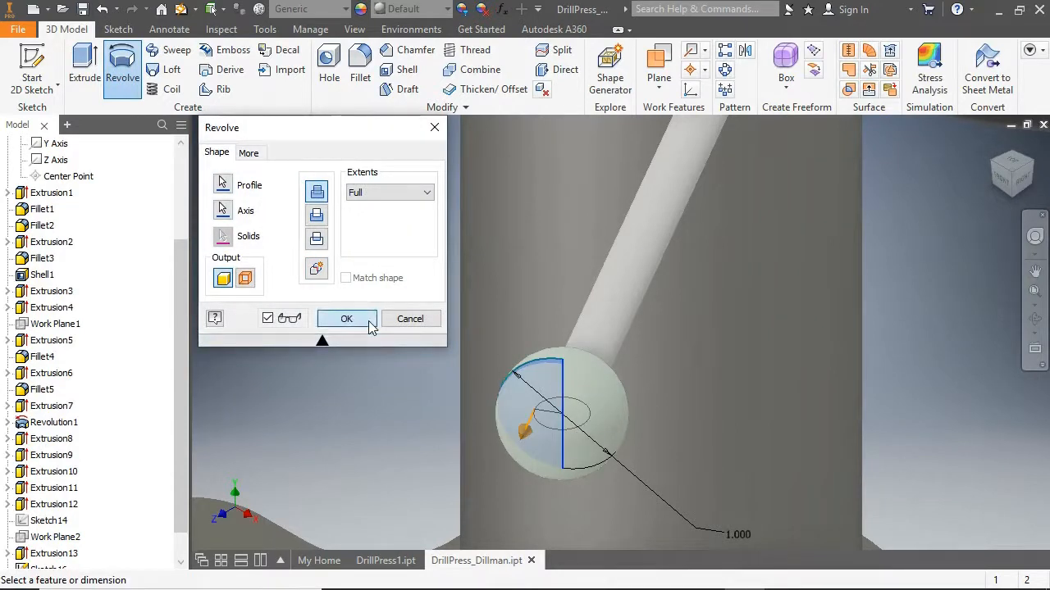
- Circular-pattern the feed handle rod and its ball knob around the hub's axis, with 3 occurrences over 360 deg
scroll(682, 289, "up", 8)
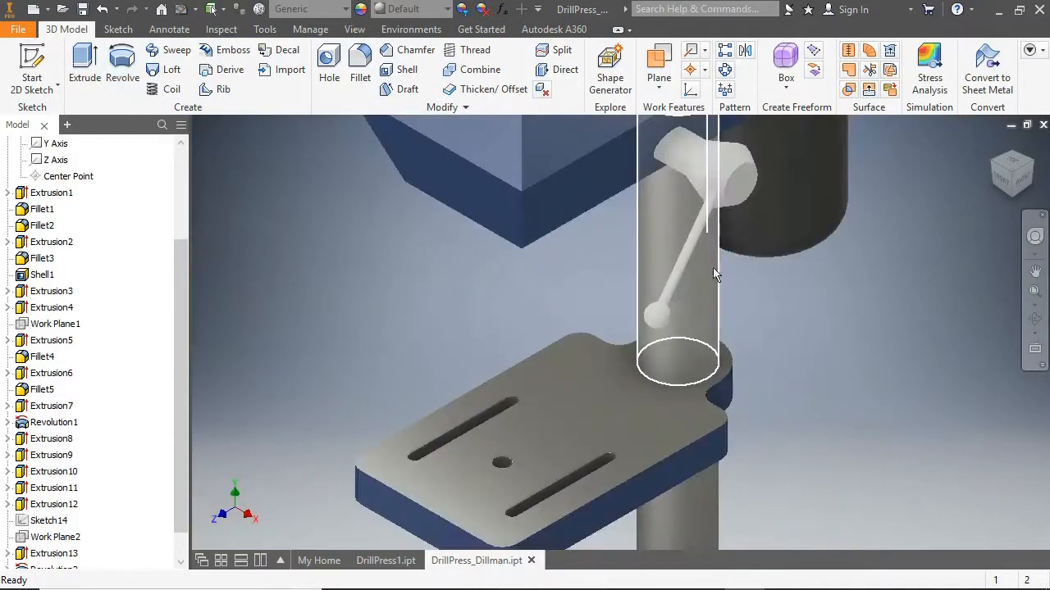
scroll(806, 164, "down", 3)
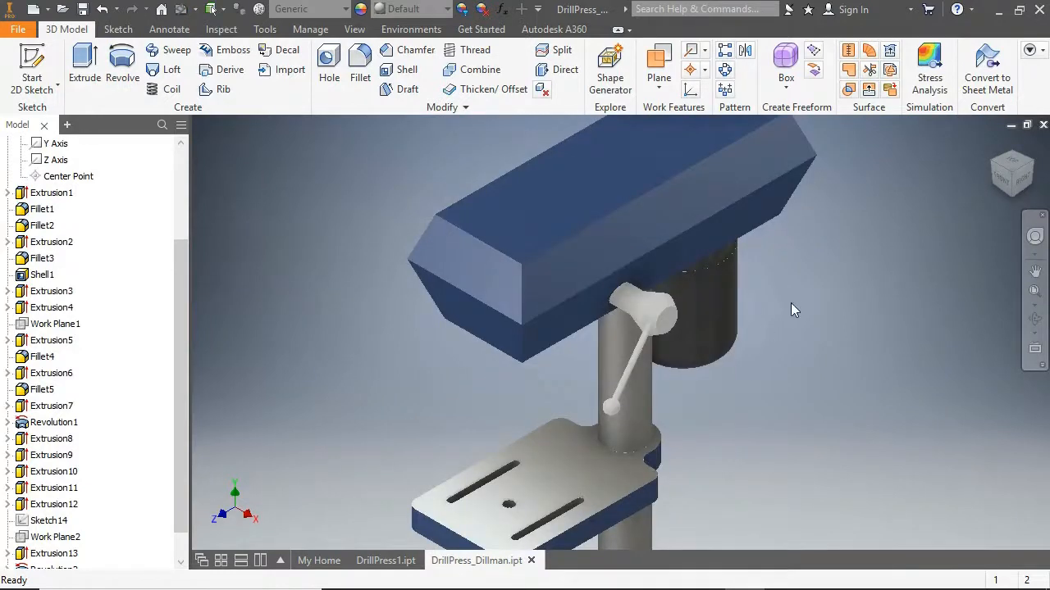
left_click(725, 72)
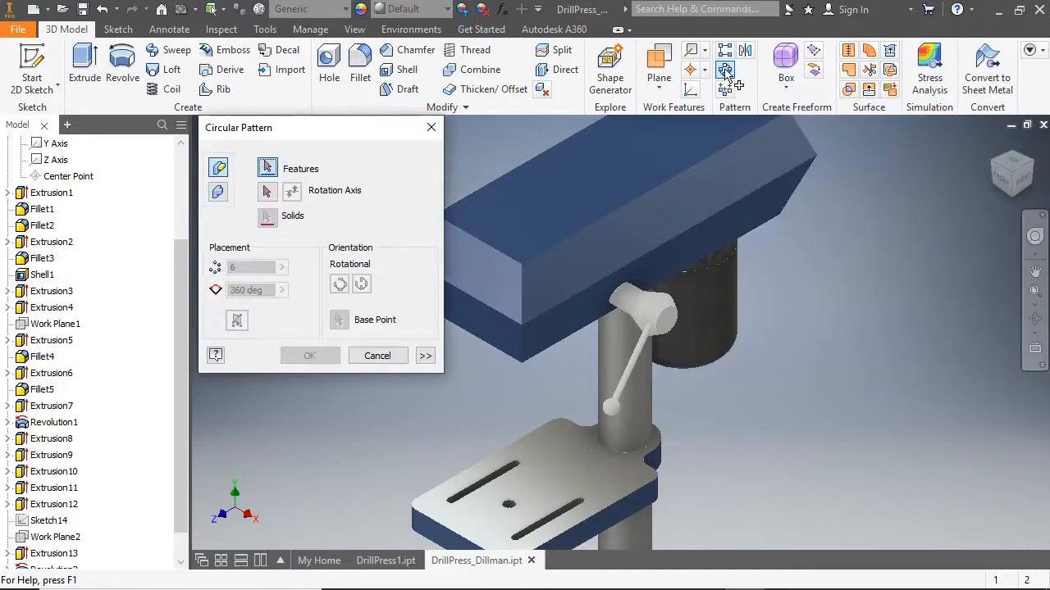
left_click(640, 350)
scroll(611, 412, "up", 5)
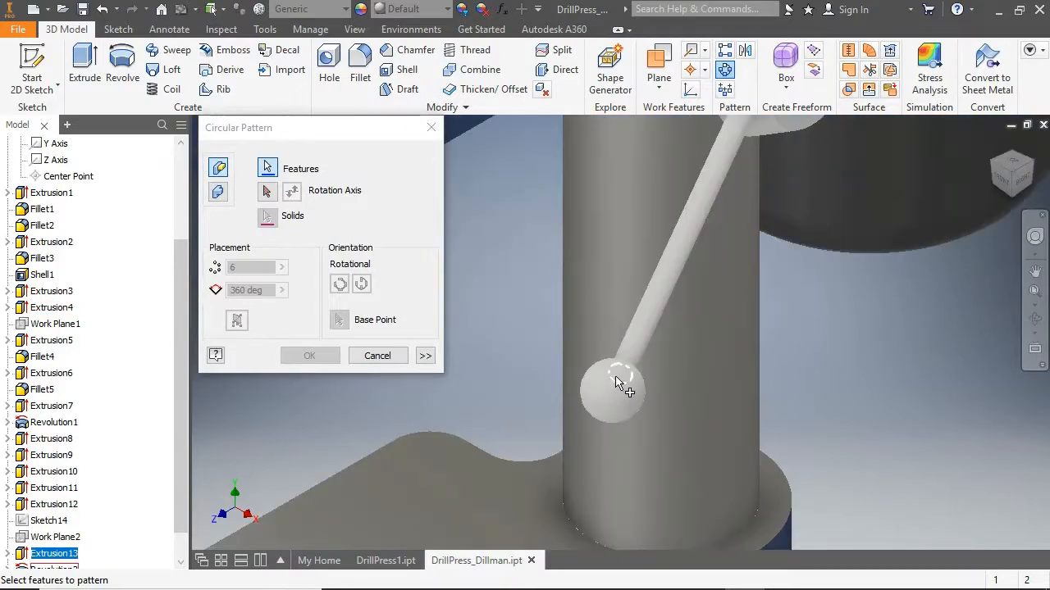
scroll(619, 390, "down", 5)
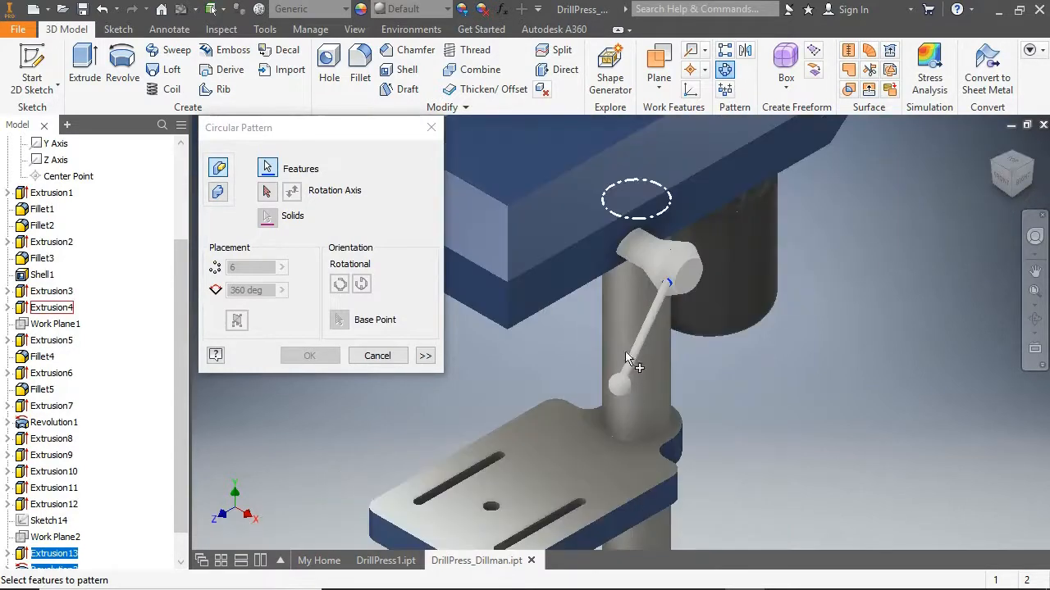
left_click(266, 190)
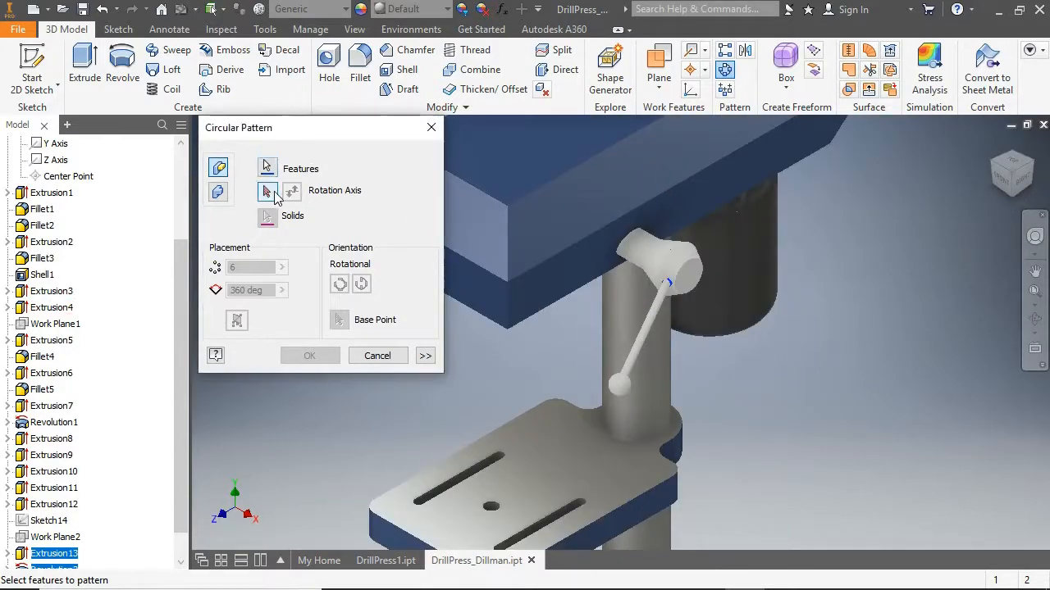
left_click(667, 265)
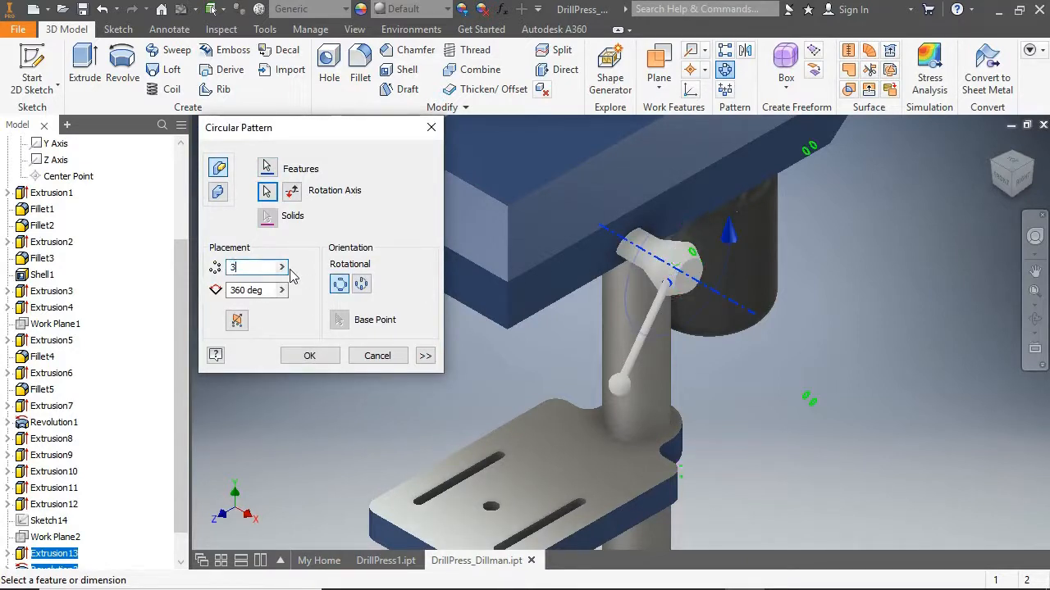
left_click(308, 355)
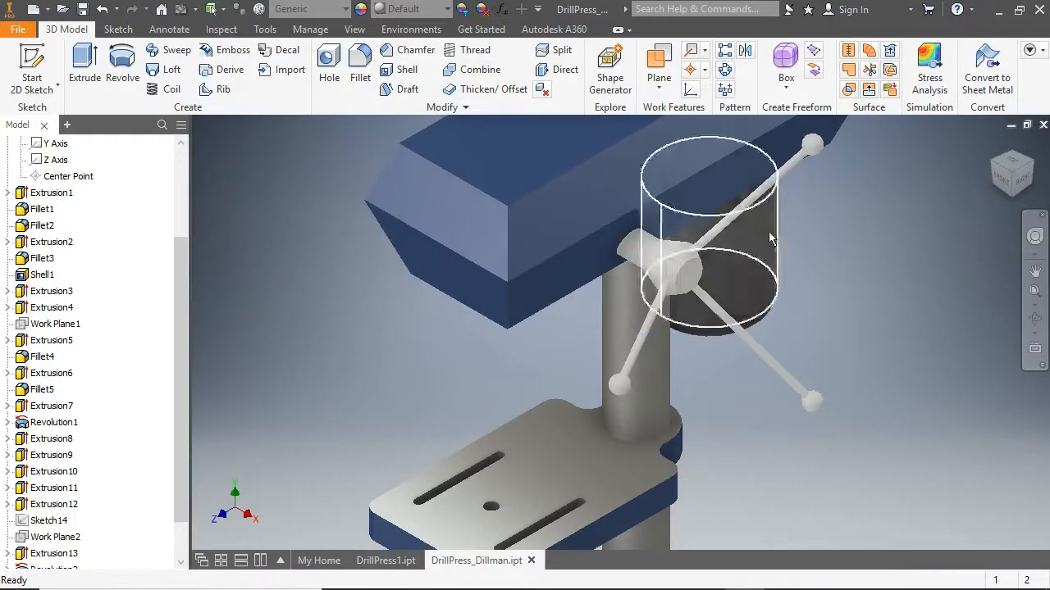
- Apply metallic appearances to the hub and handle rods and a dark appearance to the ball knobs, and save the part
left_click(1002, 185)
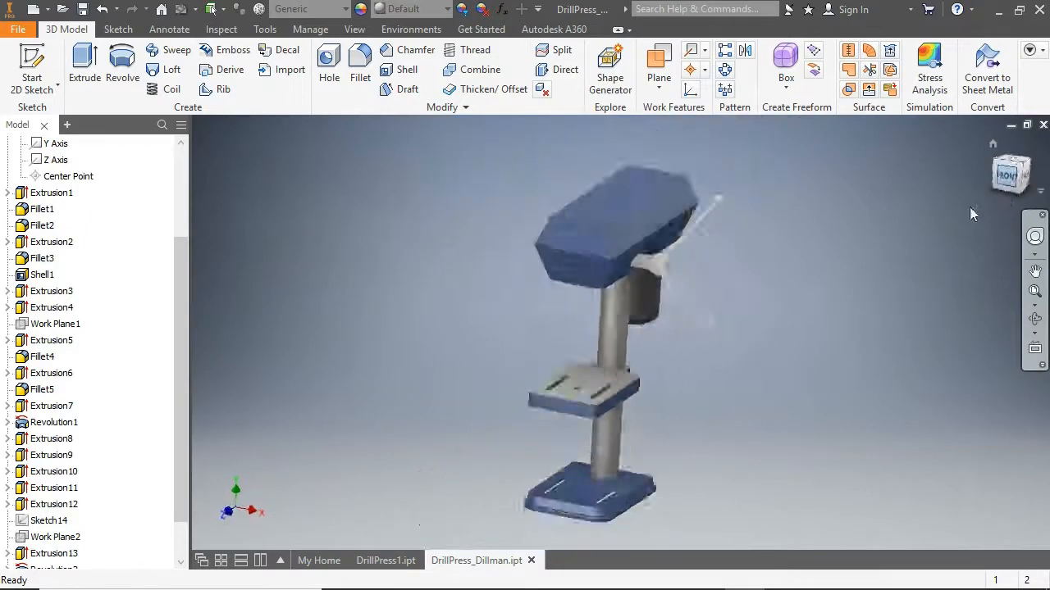
scroll(623, 262, "up", 5)
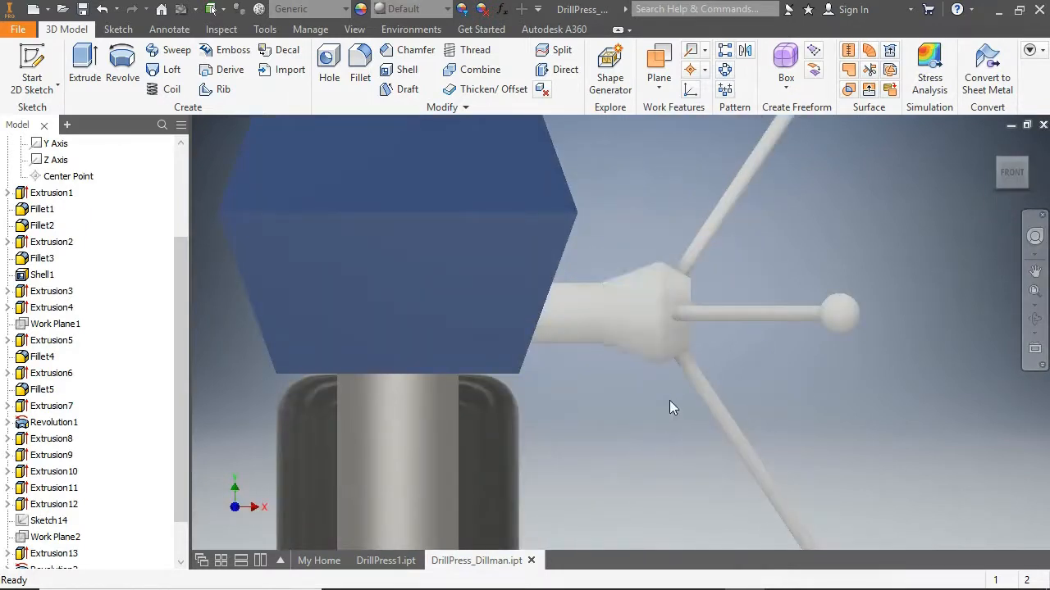
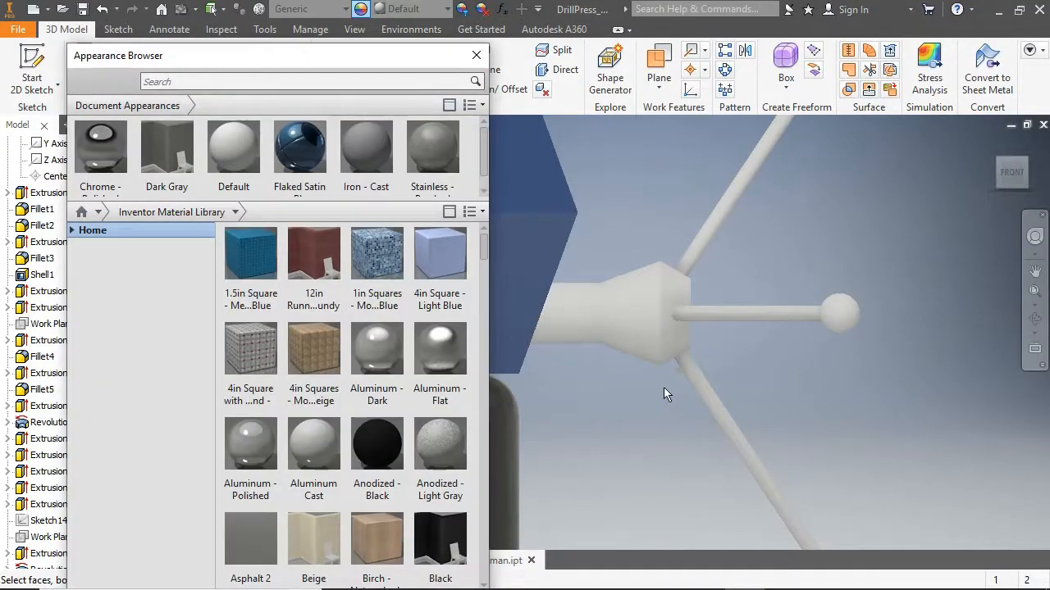
left_click(652, 361)
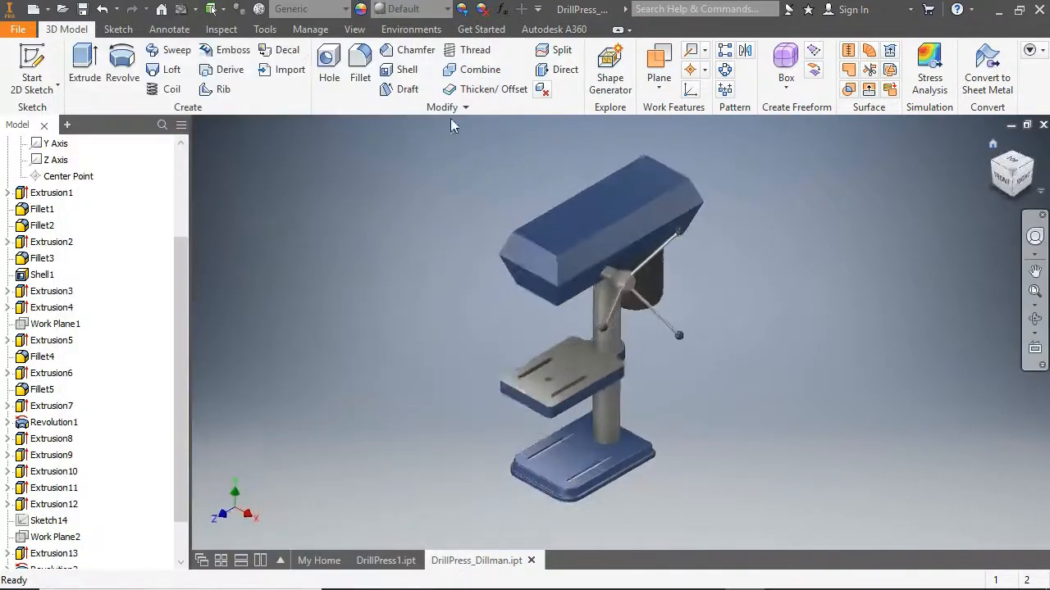
left_click(81, 9)
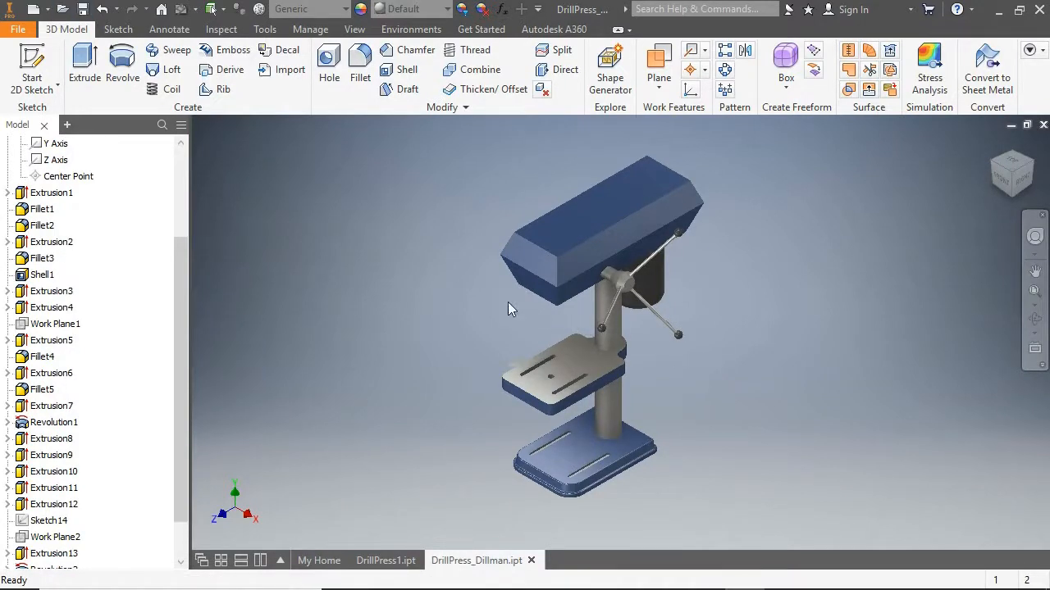
- Start a sketch on the underside of the drill press head and slice the graphics at the sketch plane
left_click(32, 70)
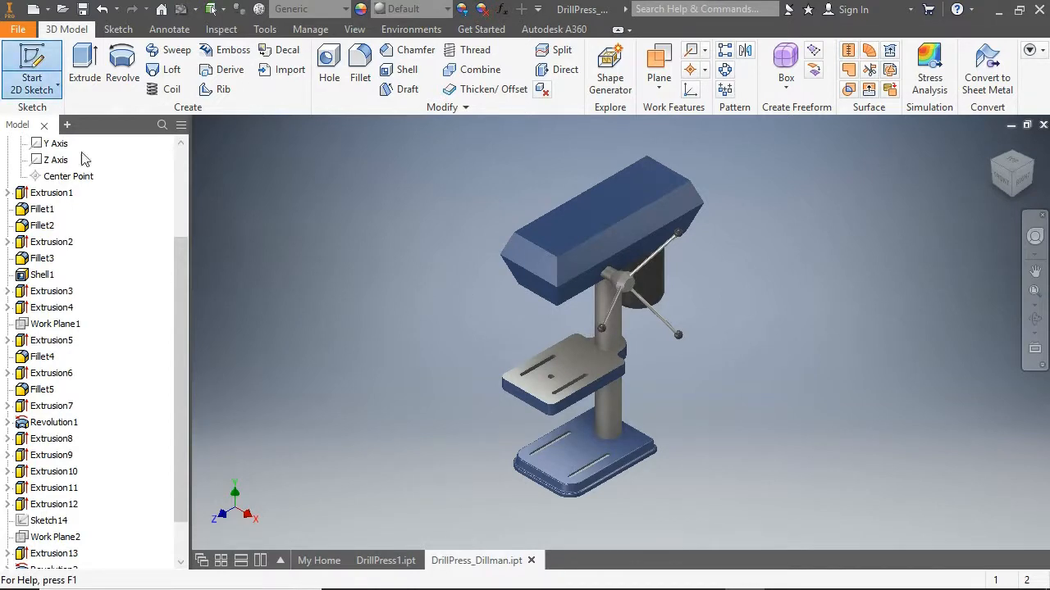
left_click(1011, 196)
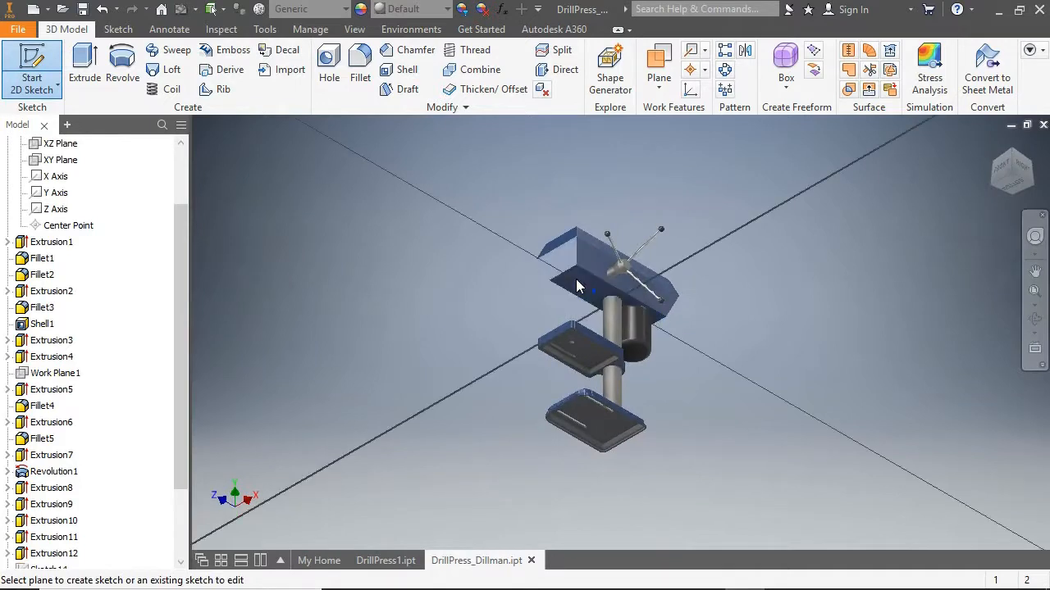
left_click(577, 281)
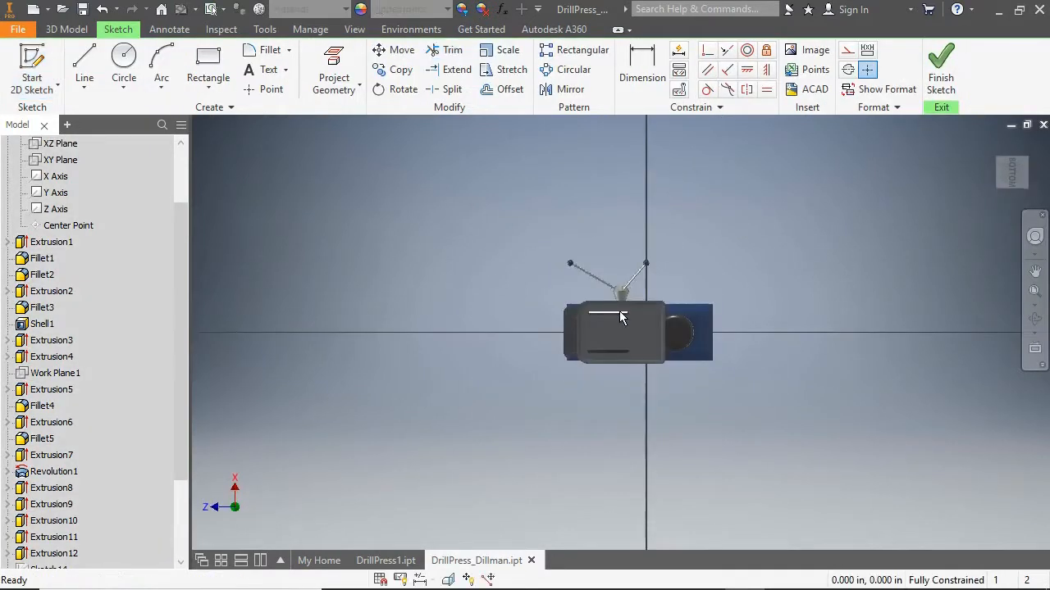
key("F7")
scroll(620, 312, "down", 3)
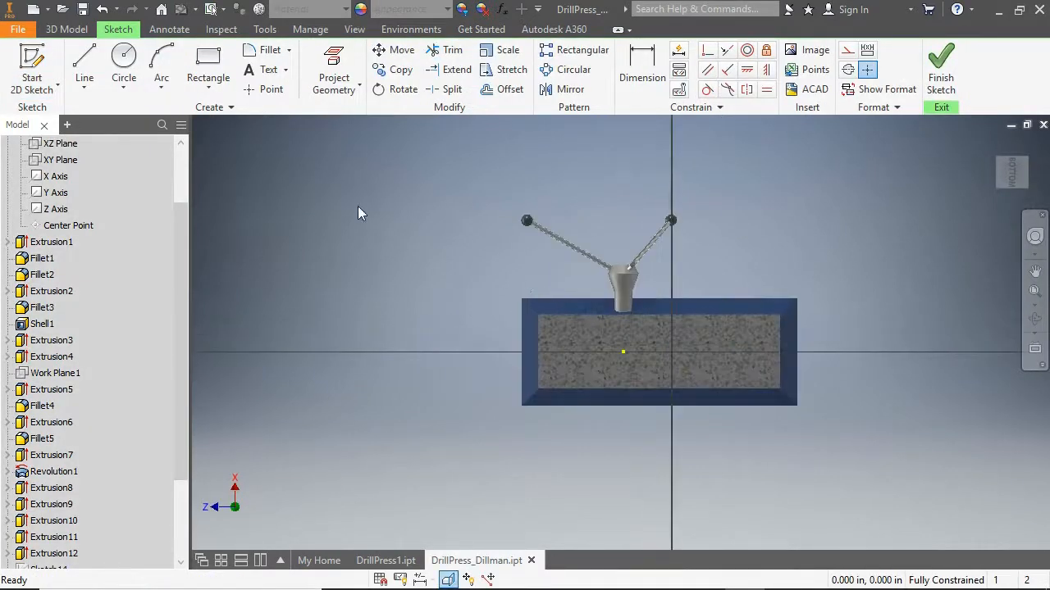
- Draw a circle 1.5 in in diameter on the head's lengthwise centre line, ahead of the column
left_click(124, 64)
left_click(591, 352)
type("1.5")
key("Tab")
key("Return")
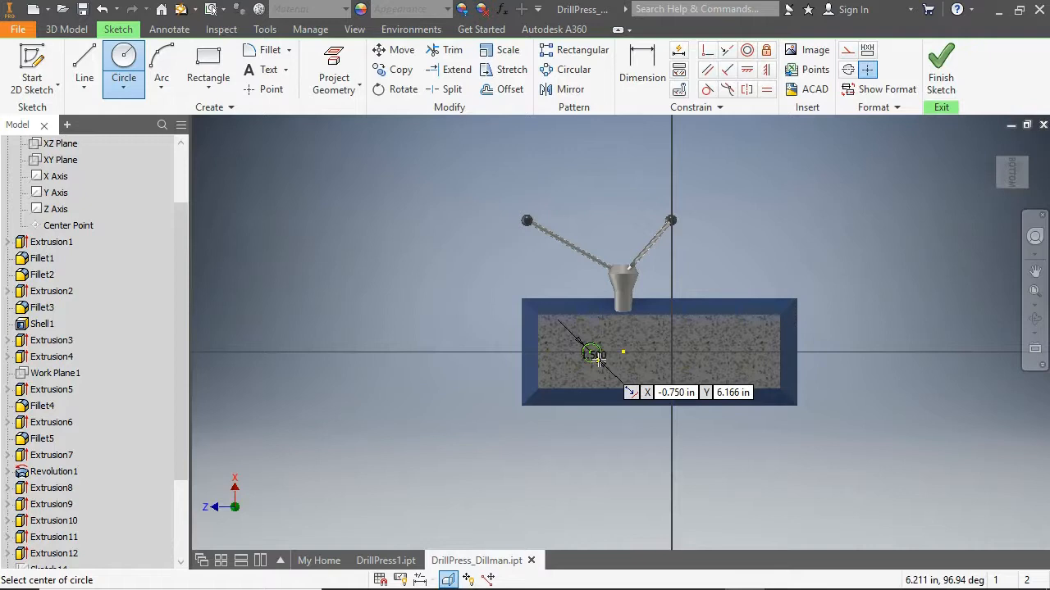
key("Escape")
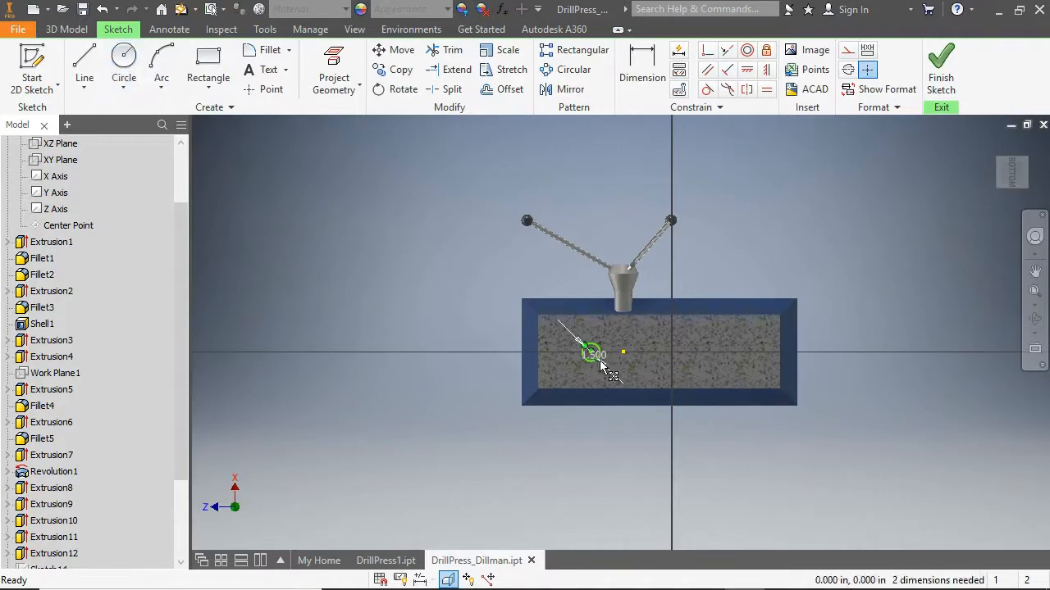
- Dimension the circle's centre 9 in from the column's centre and finish the sketch
left_click(1012, 149)
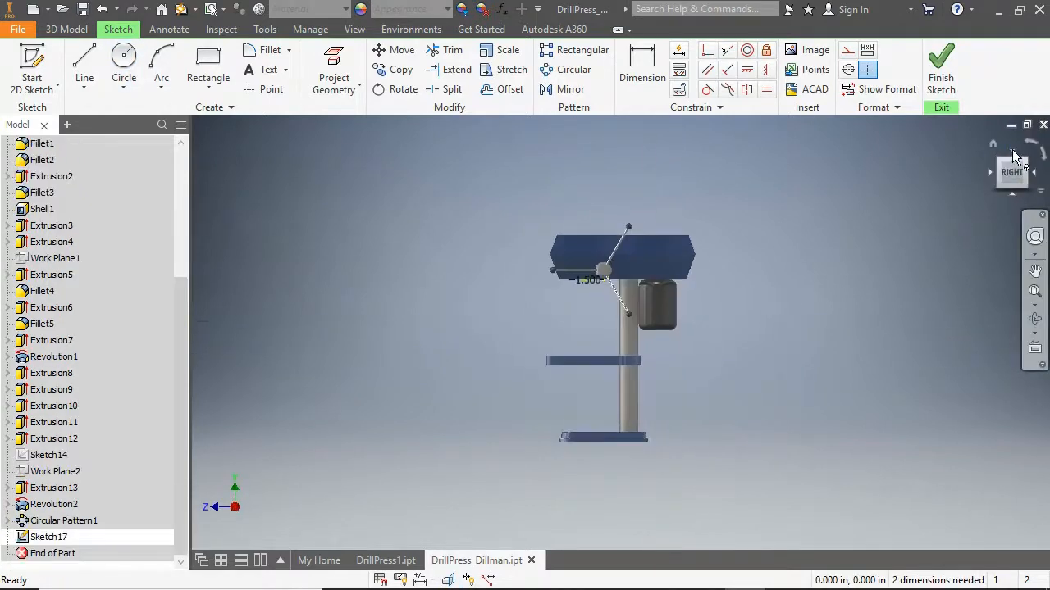
left_click(1012, 150)
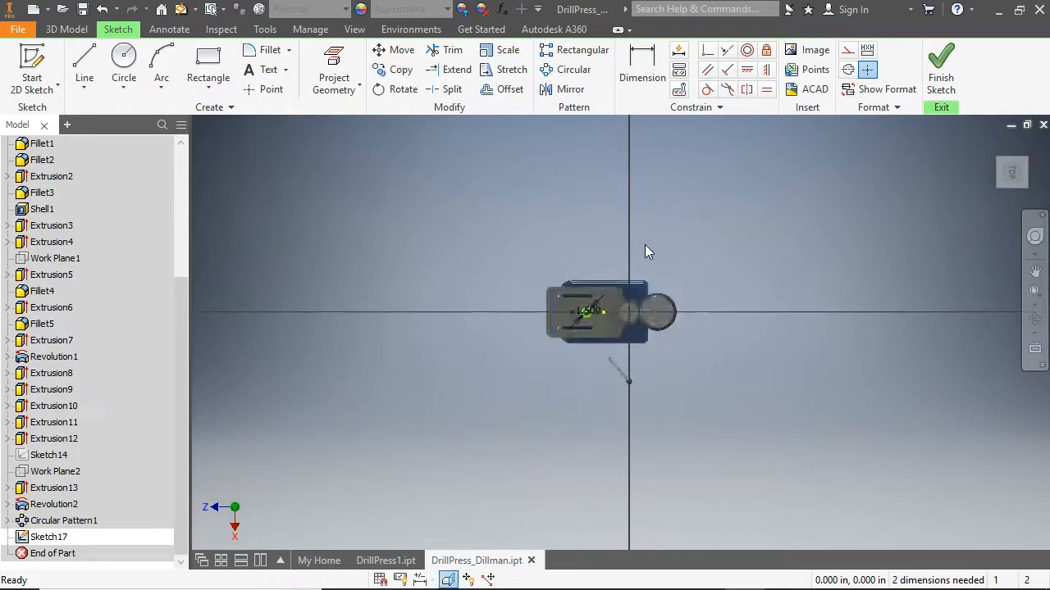
scroll(644, 244, "up", 5)
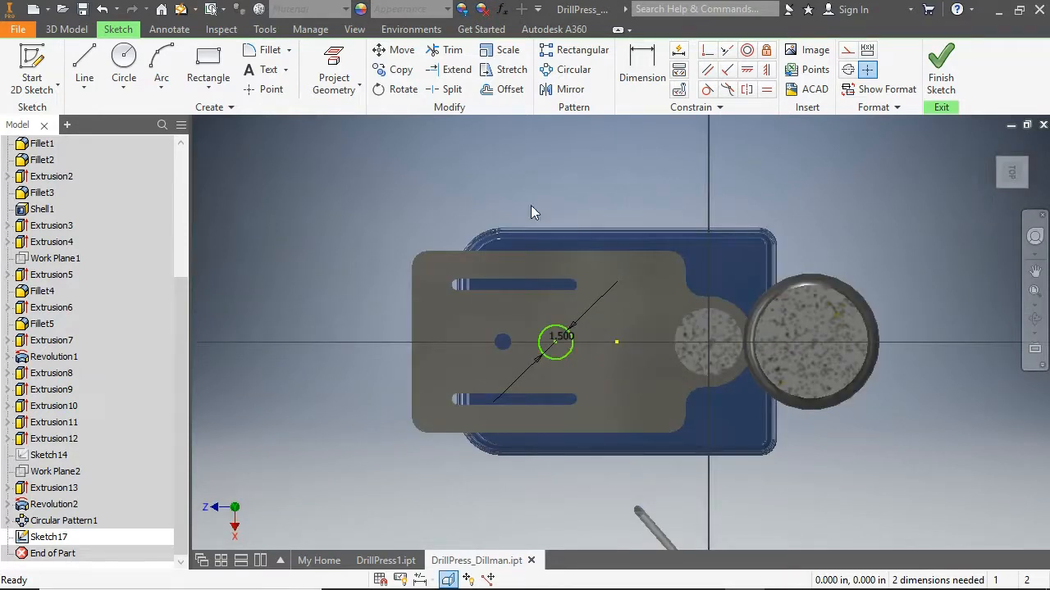
left_click(642, 67)
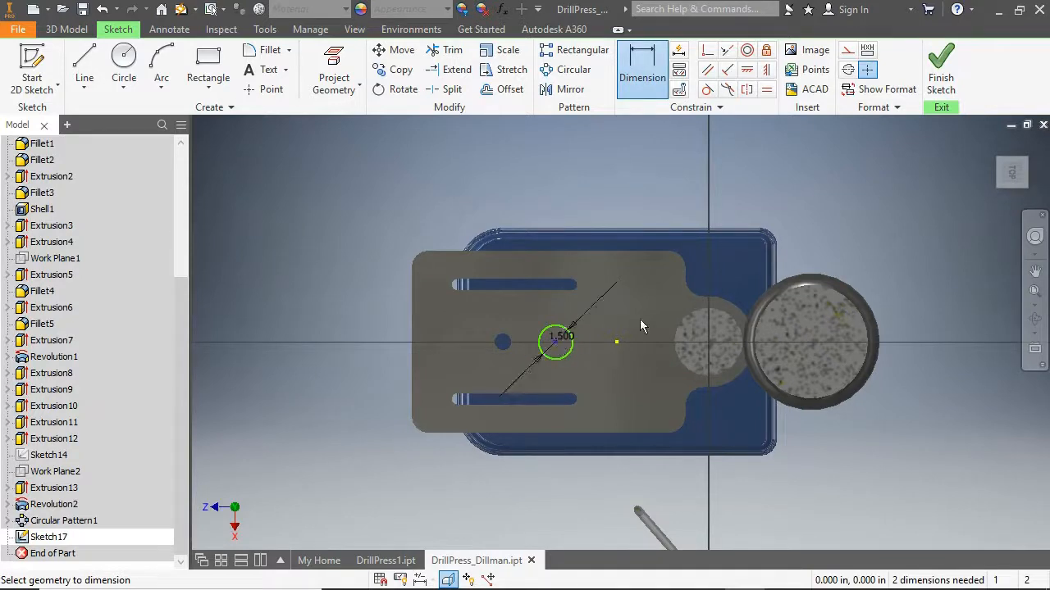
left_click(732, 327)
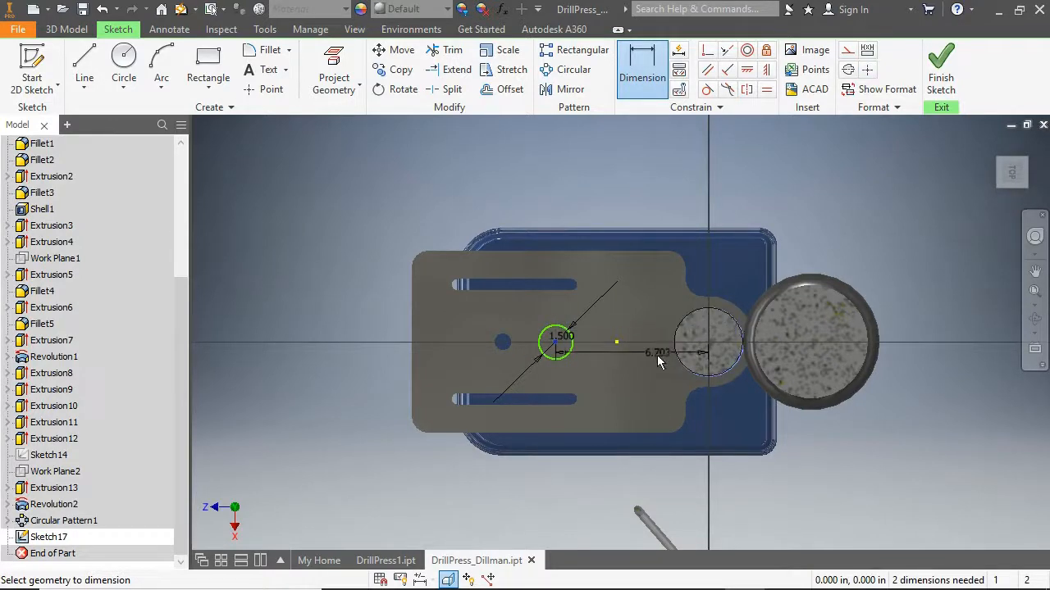
left_click(644, 376)
type("9")
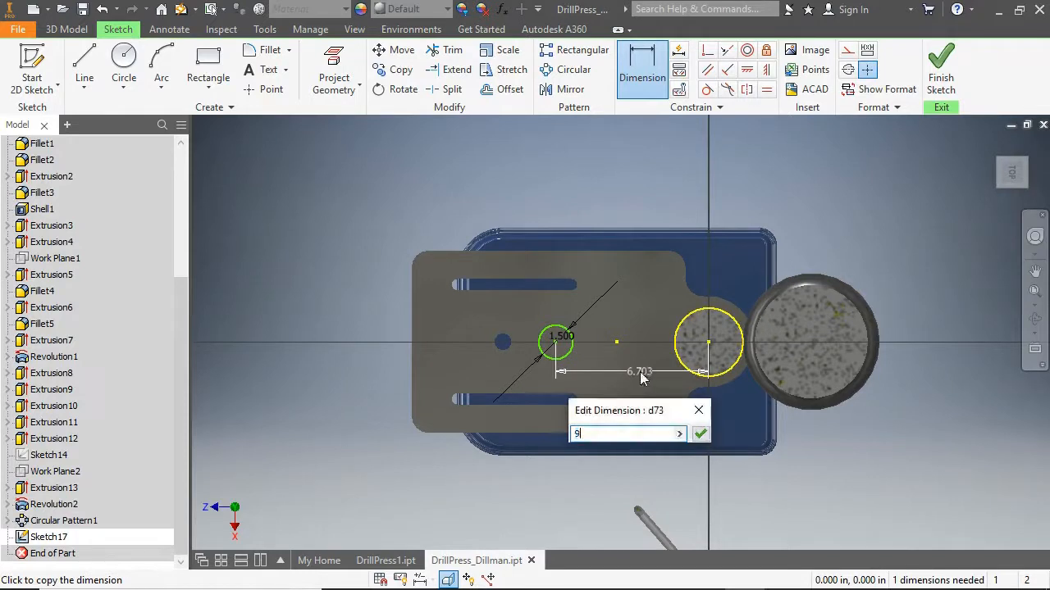
key("Return")
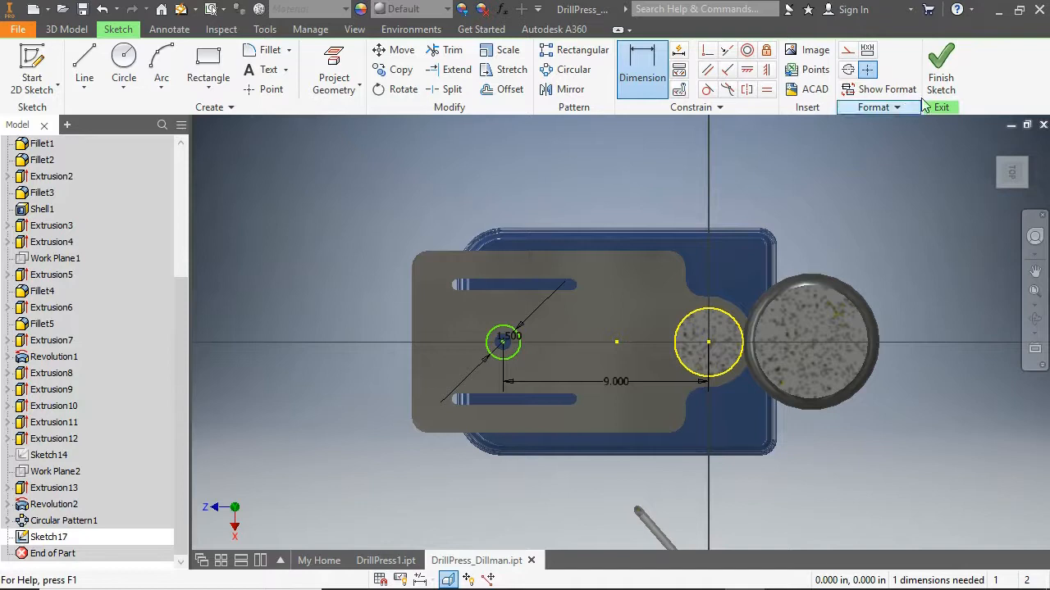
left_click(941, 72)
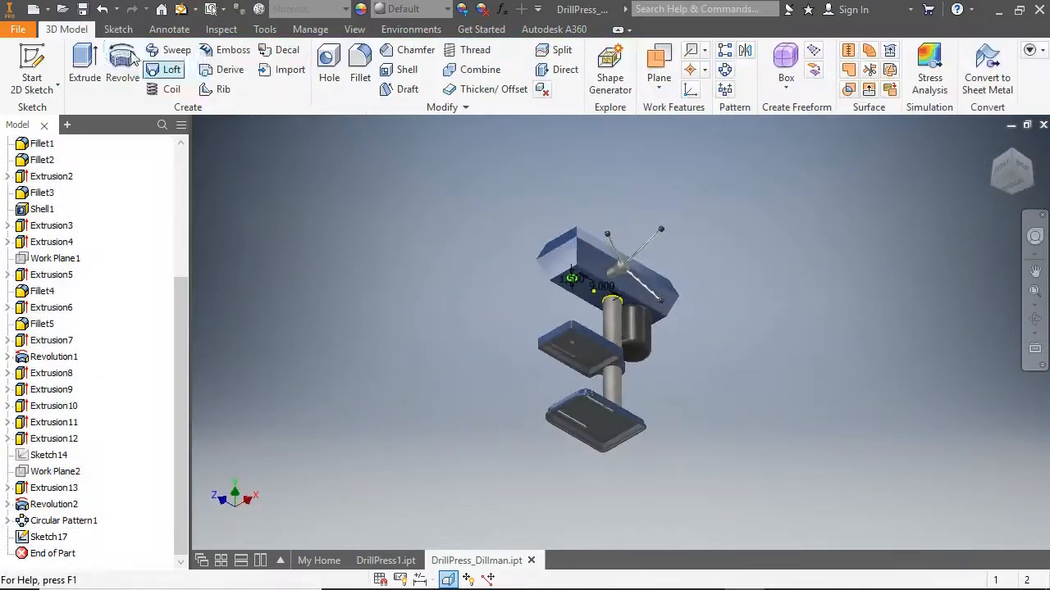
- Extrude the 1.5 in circle 3 in downward from the head as a joined spindle cylinder
left_click(85, 66)
scroll(607, 233, "up", 5)
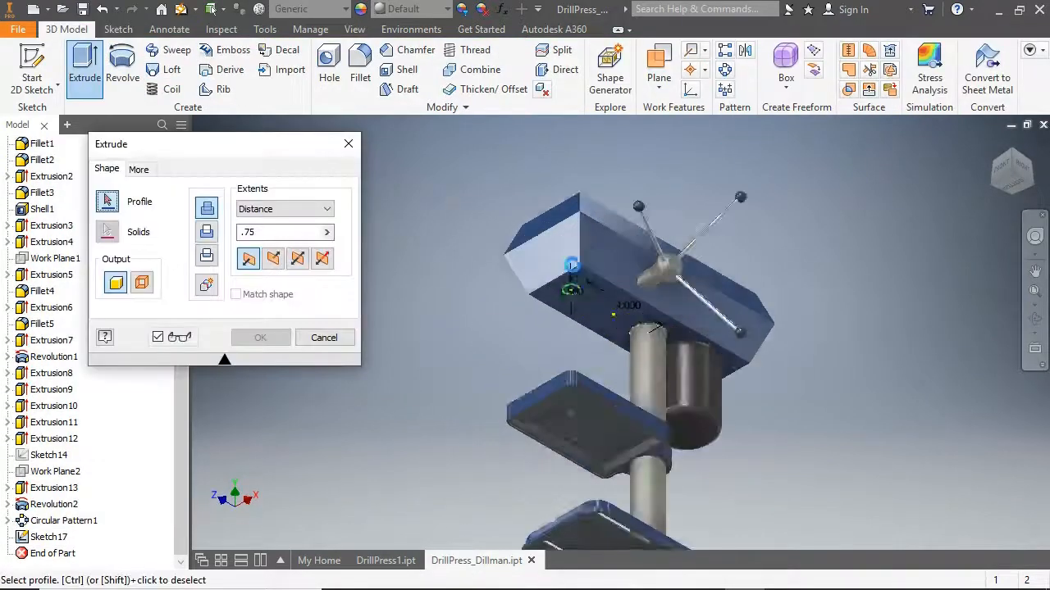
left_click(578, 312)
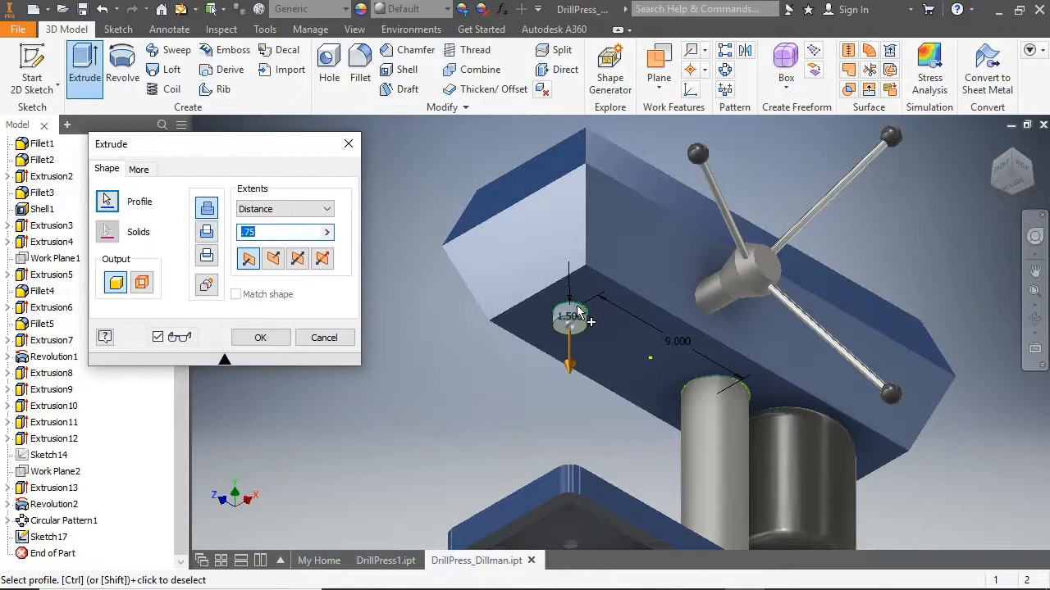
type("3")
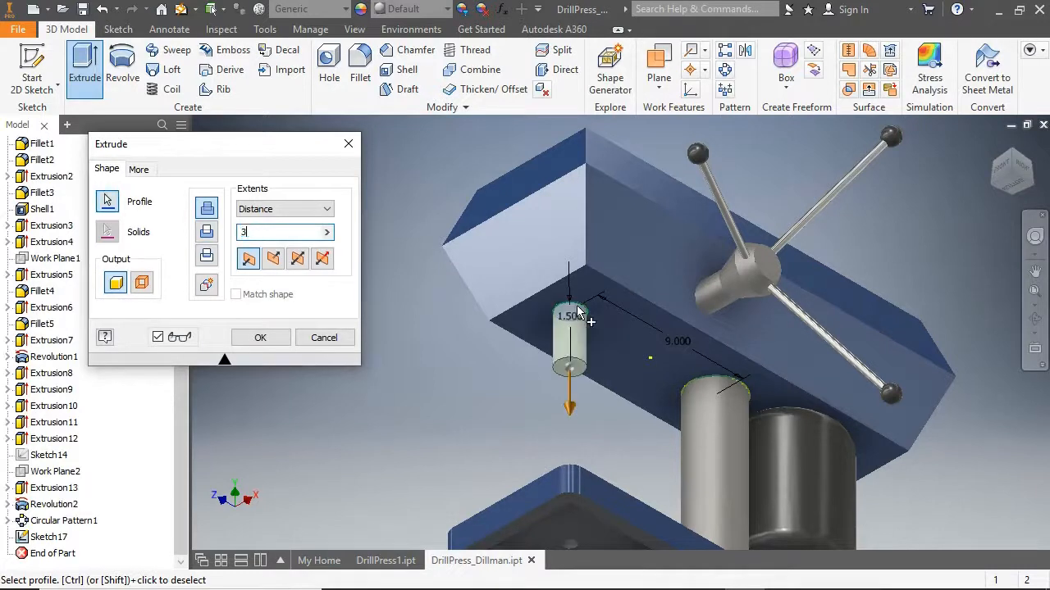
left_click(267, 340)
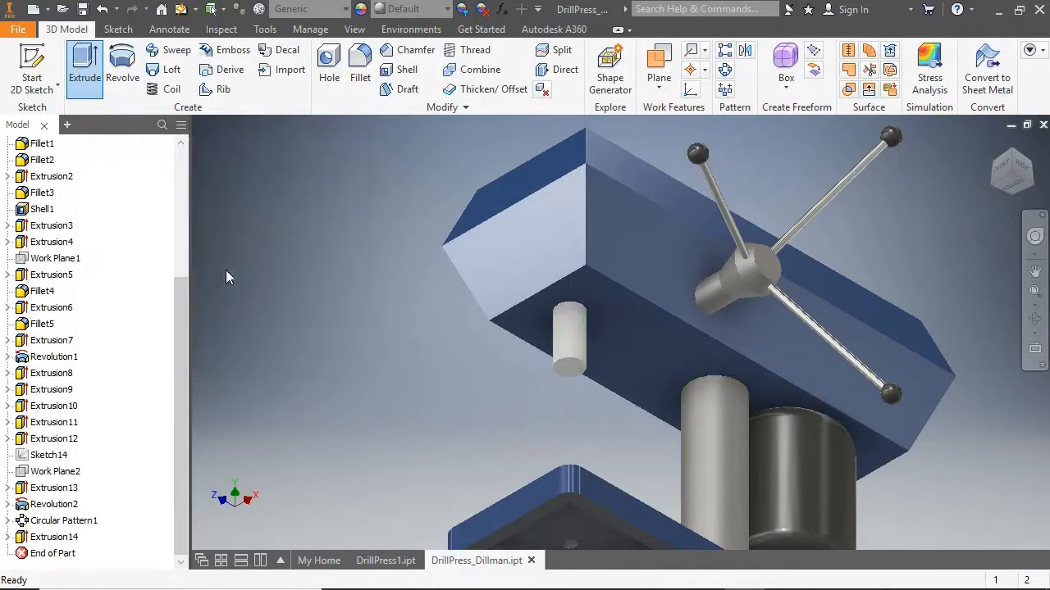
- Start a sketch on the YZ plane and draw lines 1 in outward from the spindle's bottom centre and 1.5 in straight down
left_click(45, 74)
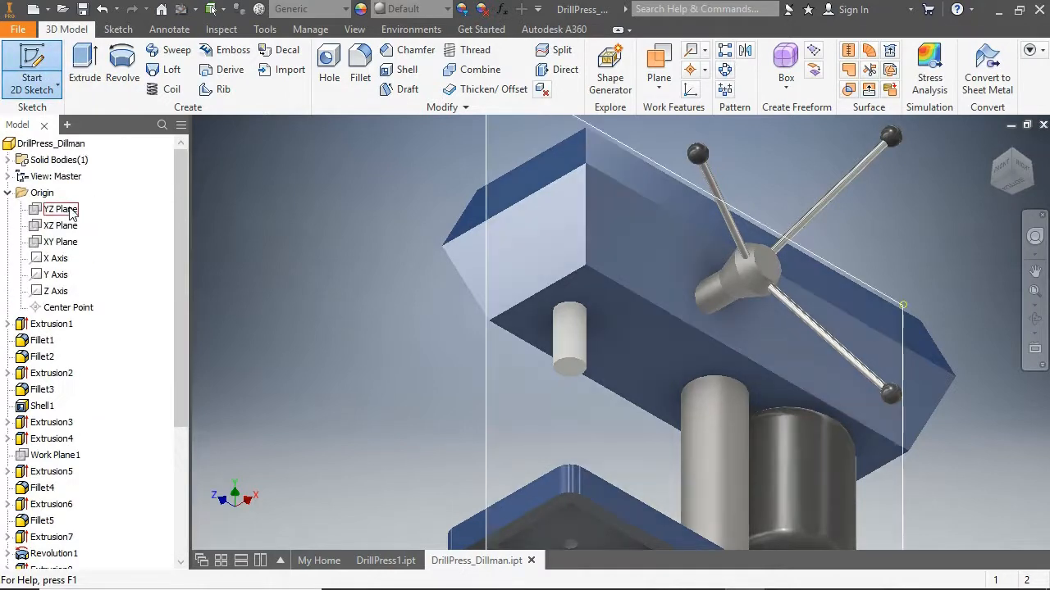
left_click(70, 210)
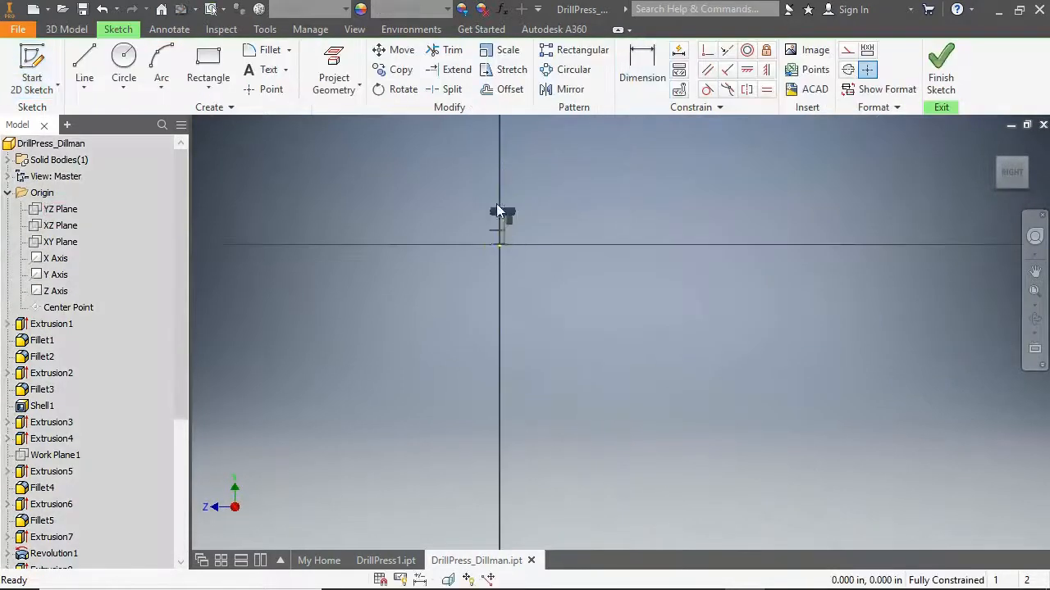
left_click(85, 67)
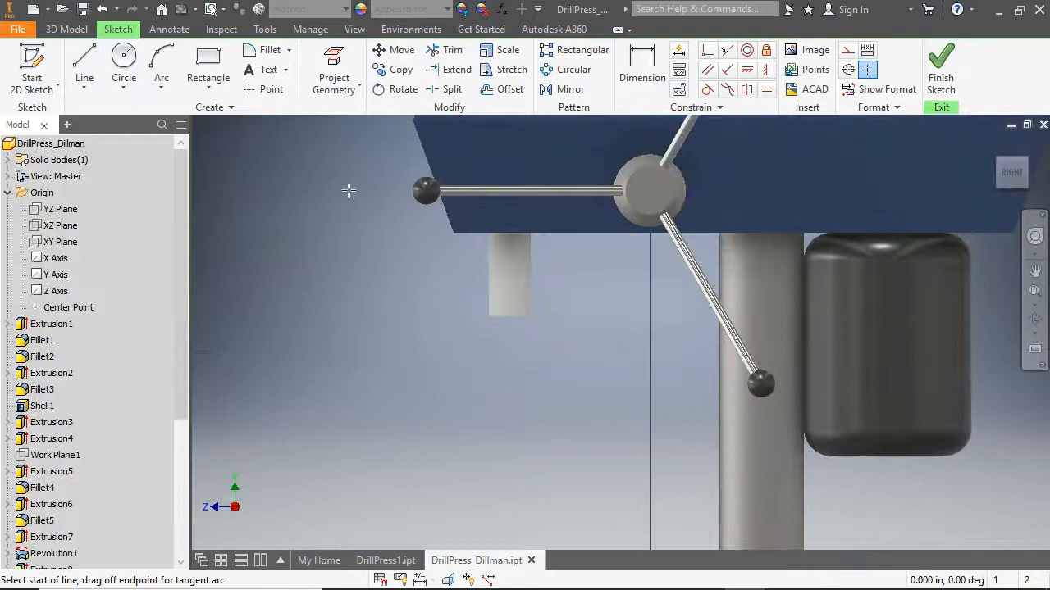
left_click(507, 317)
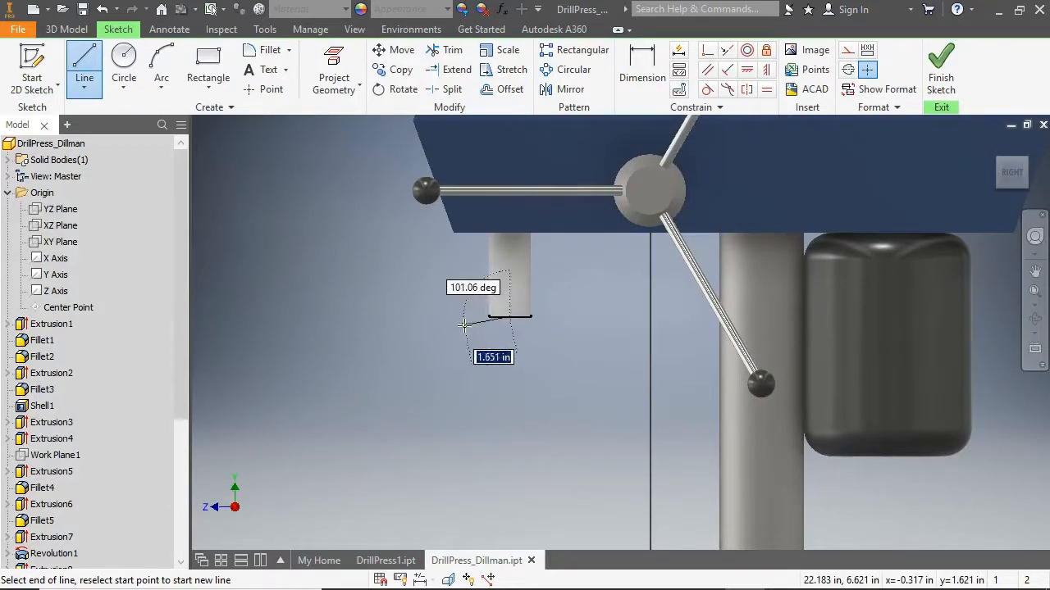
type("1")
key("Return")
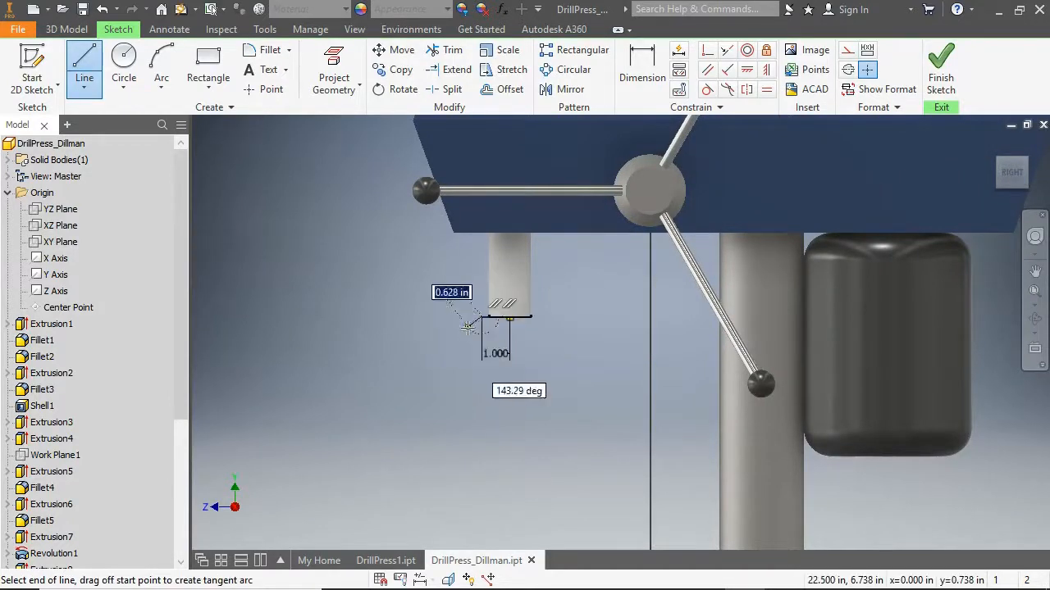
type("1.5")
key("Return")
scroll(482, 361, "up", 5)
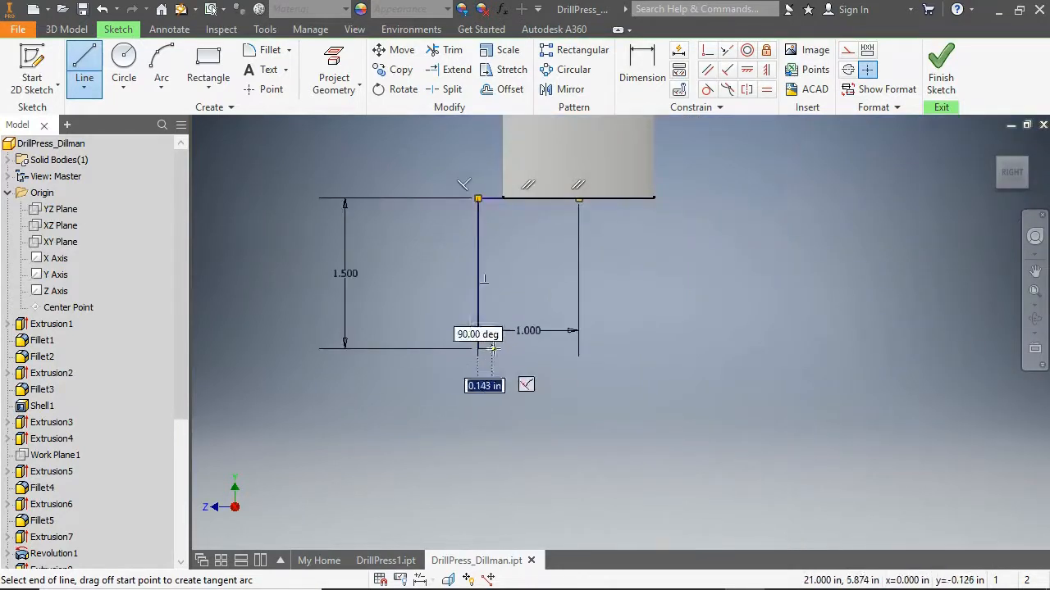
- Continue the chuck profile with a 0.25 in horizontal line inward and a 0.25 in line sloping down at 110 degrees
left_click(494, 349)
left_click(503, 350)
type(".25")
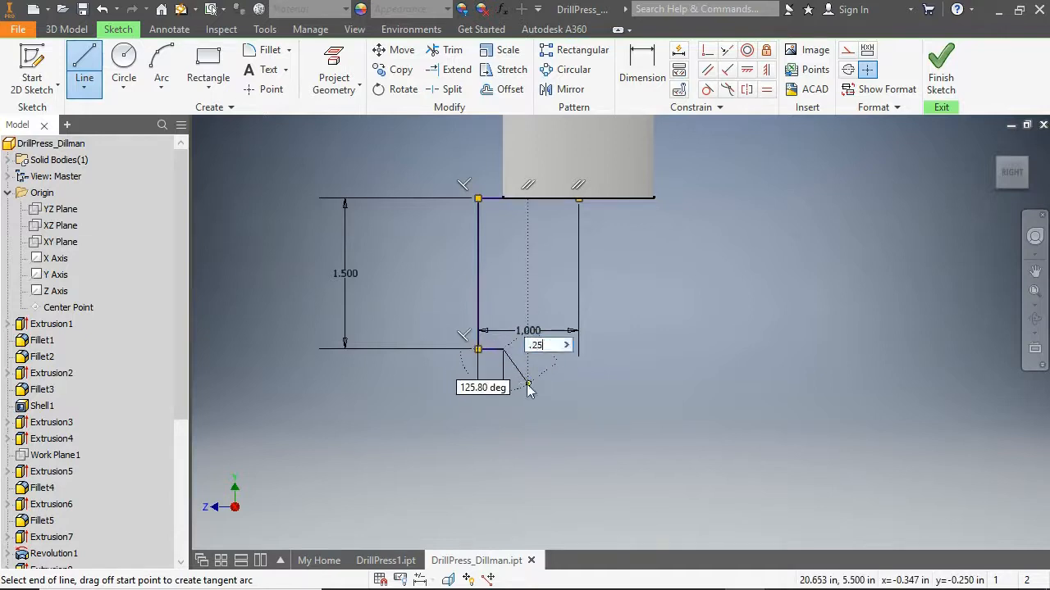
key("Tab")
type("110")
key("Return")
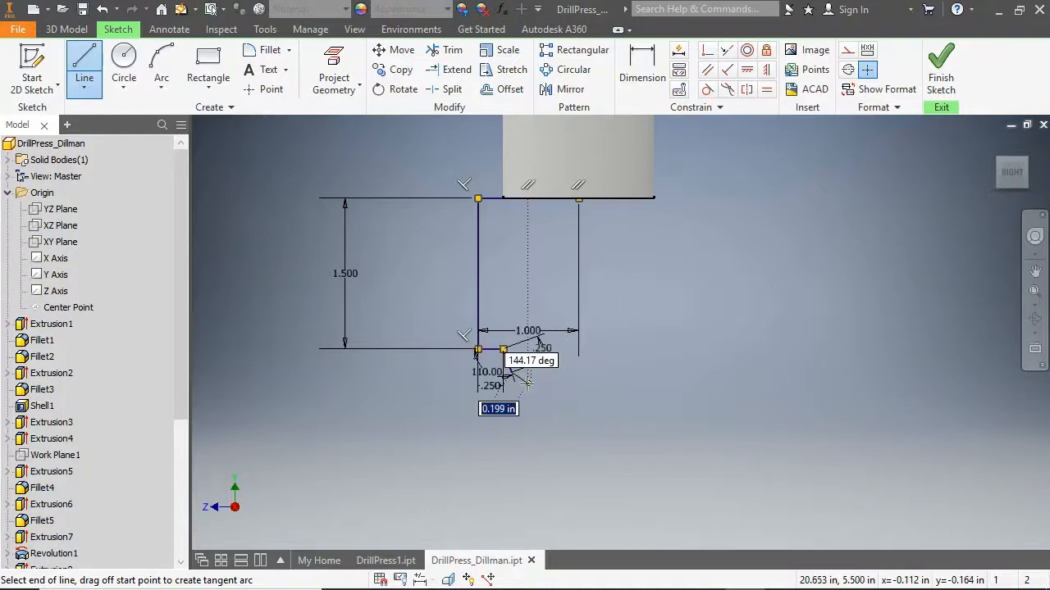
- Add a 0.25 in horizontal line inward and a 0.75 in line running down parallel to the first sloped line
scroll(526, 381, "up", 3)
scroll(502, 363, "up", 3)
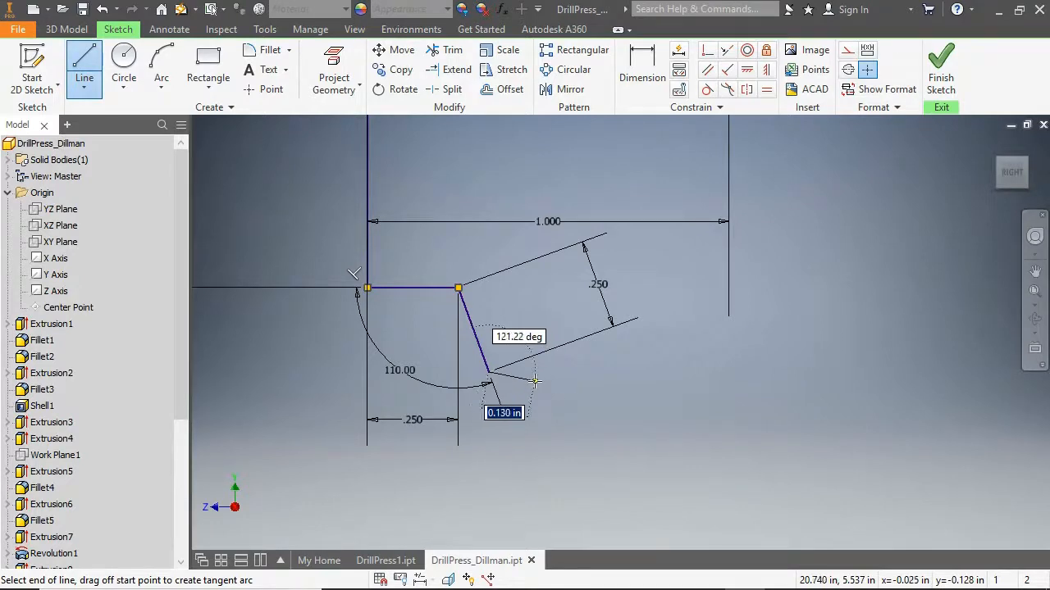
type(".1")
type("25")
key("Return")
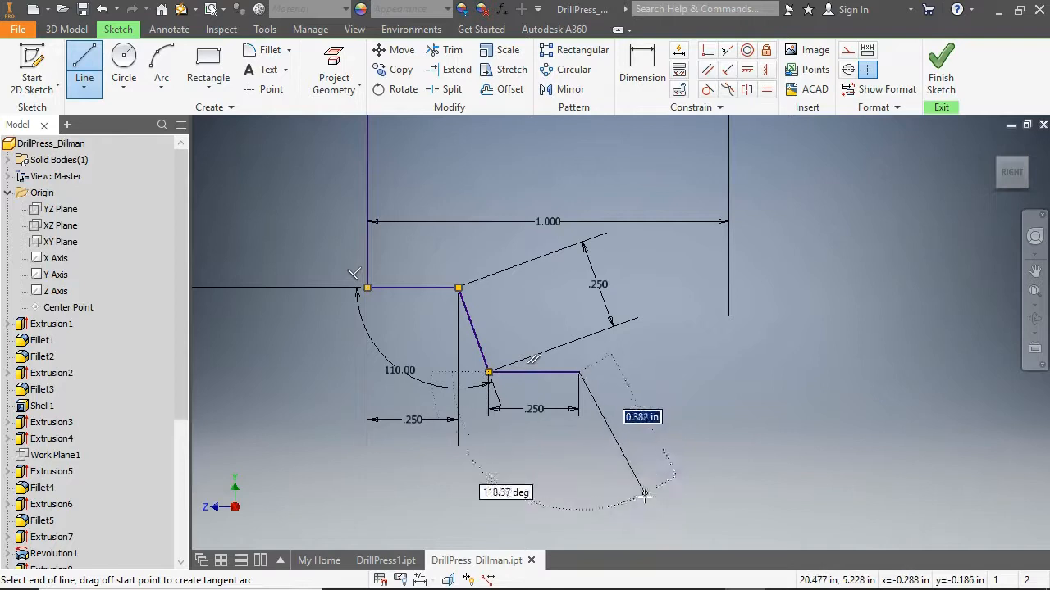
scroll(633, 515, "up", 2)
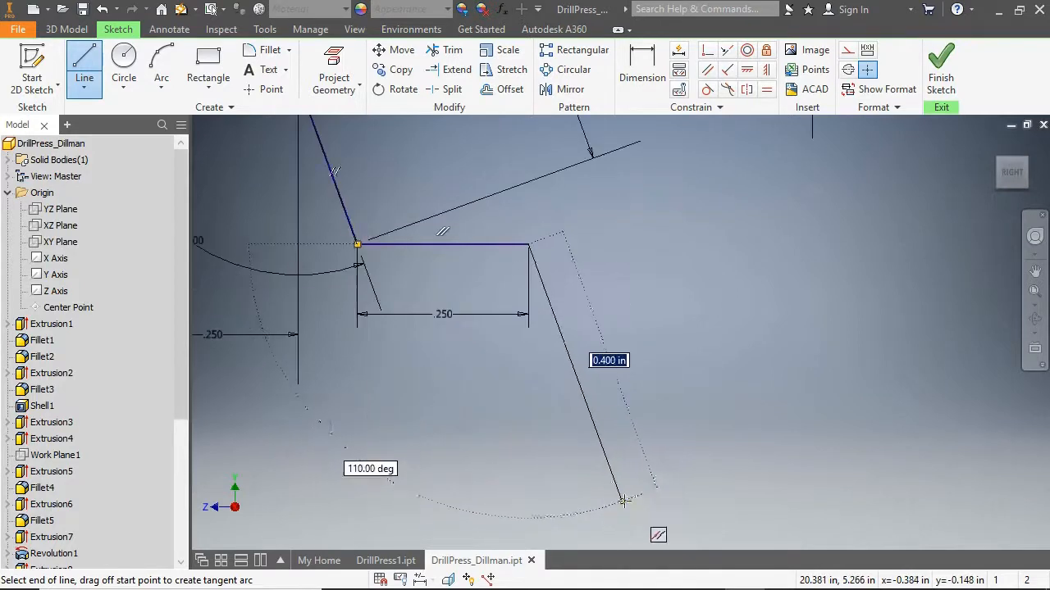
scroll(629, 508, "down", 4)
type(".")
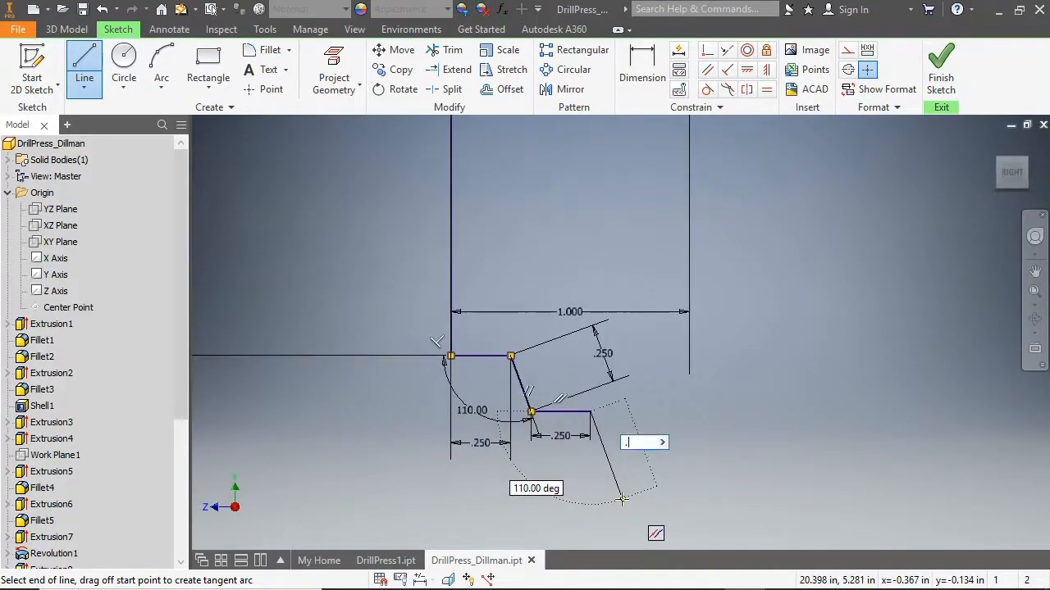
type("75")
key("Return")
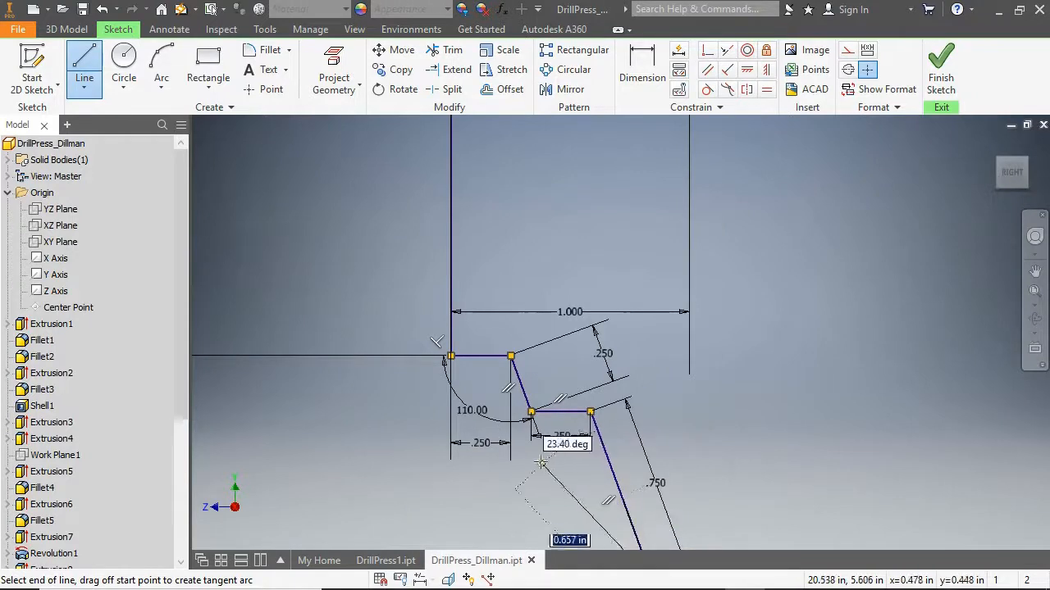
- Close the chuck profile with a vertical line below the spindle's centre and a horizontal line to the tip, and finish the sketch
scroll(580, 489, "down", 3)
key("Escape")
key("l")
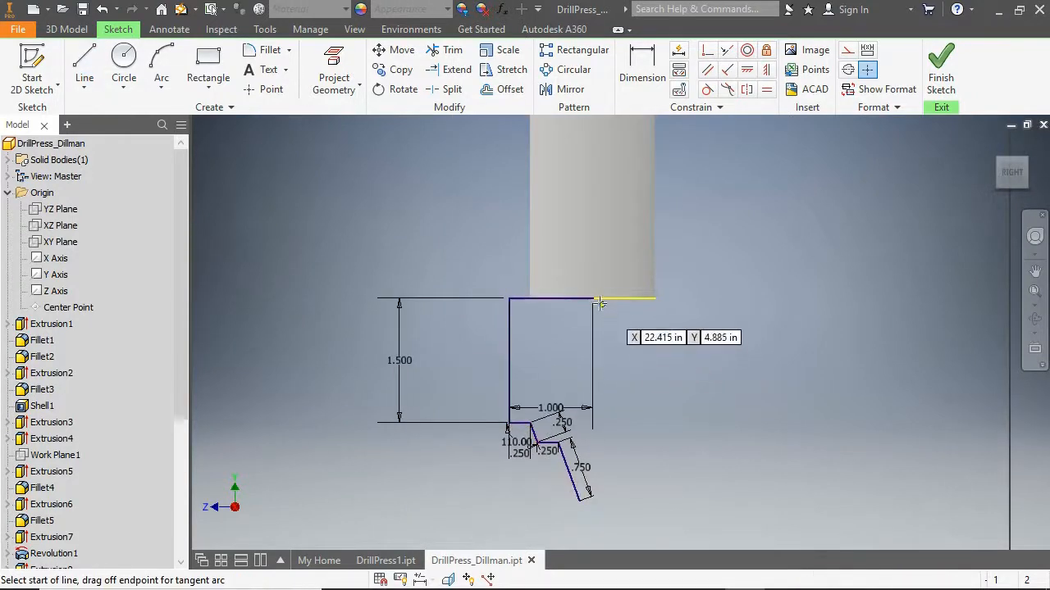
left_click(592, 297)
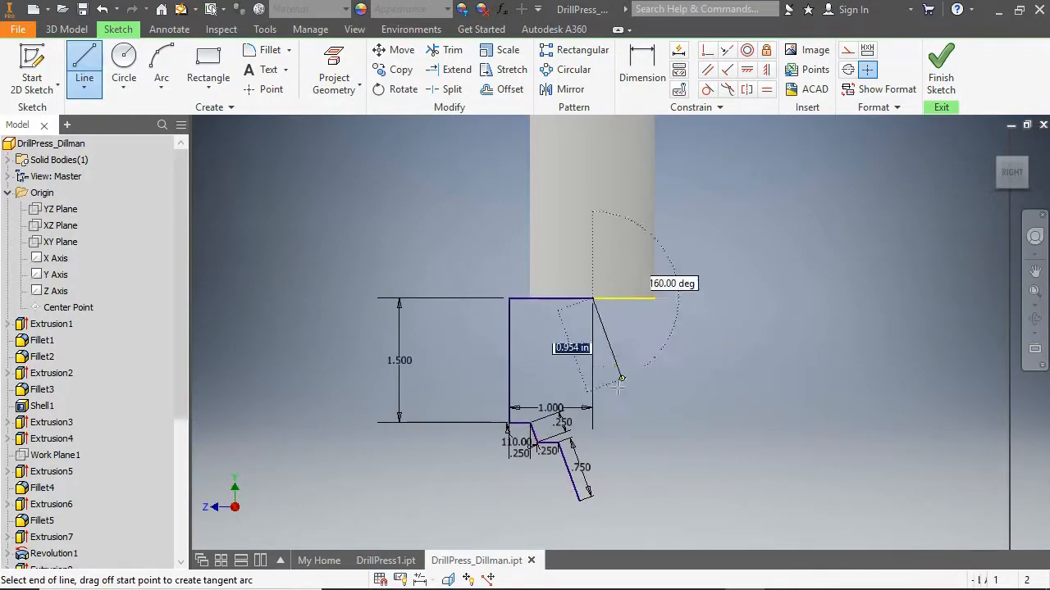
left_click(590, 500)
scroll(591, 500, "up", 3)
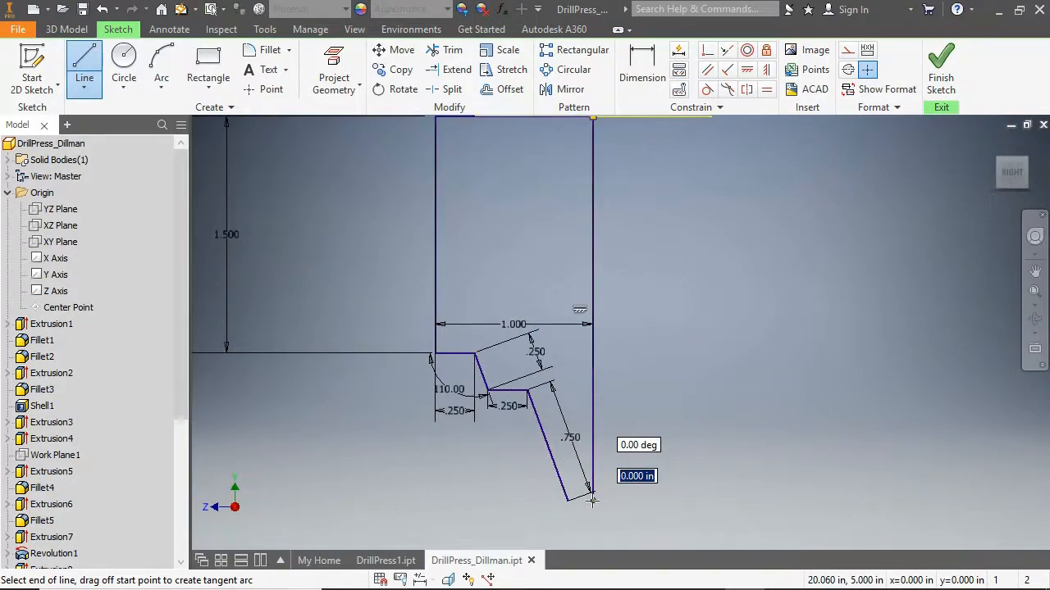
left_click(569, 501)
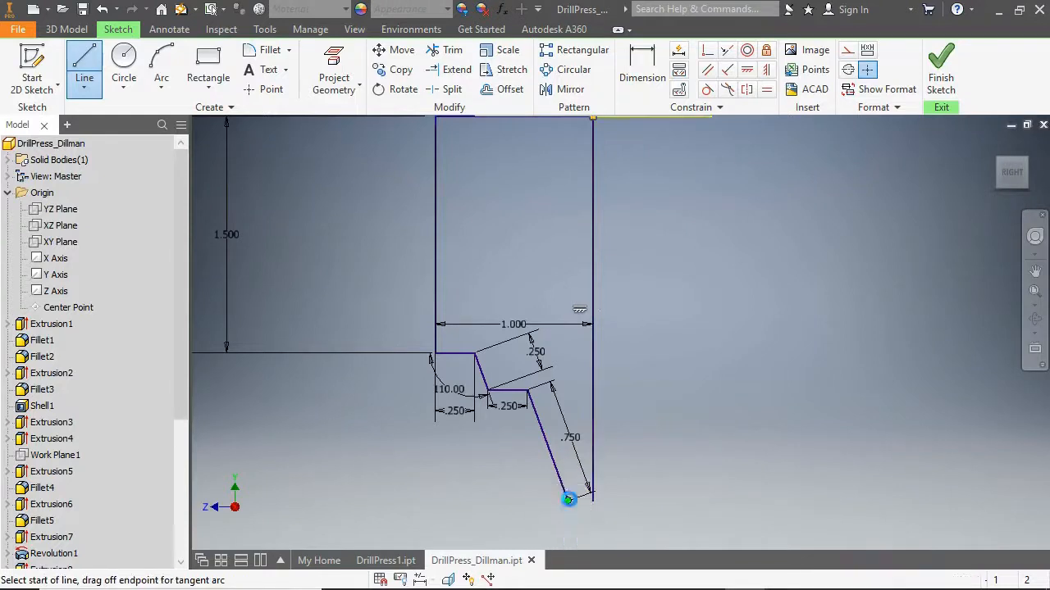
key("Escape")
scroll(619, 467, "down", 3)
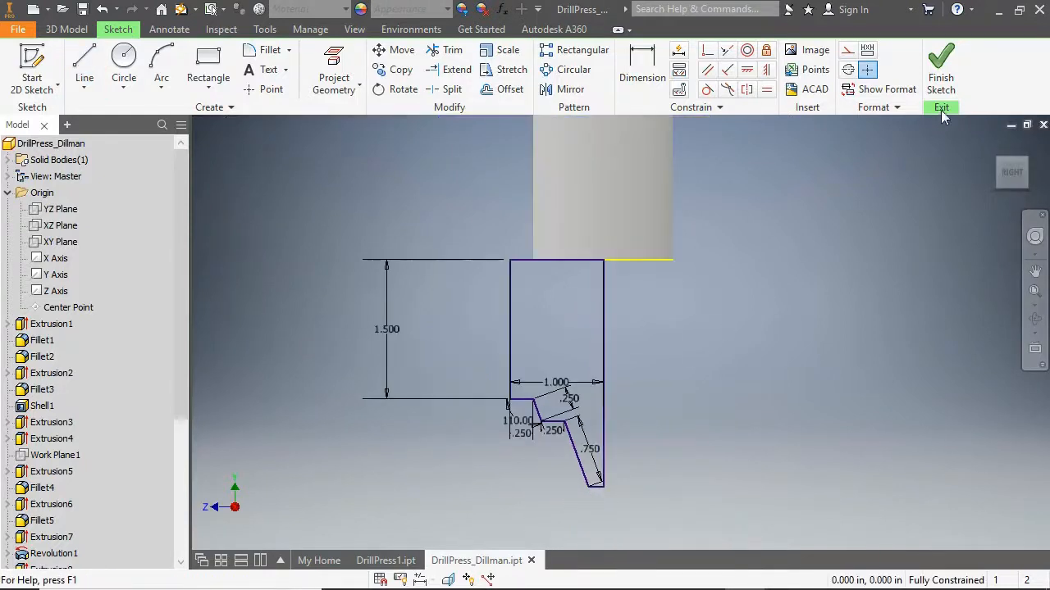
left_click(947, 87)
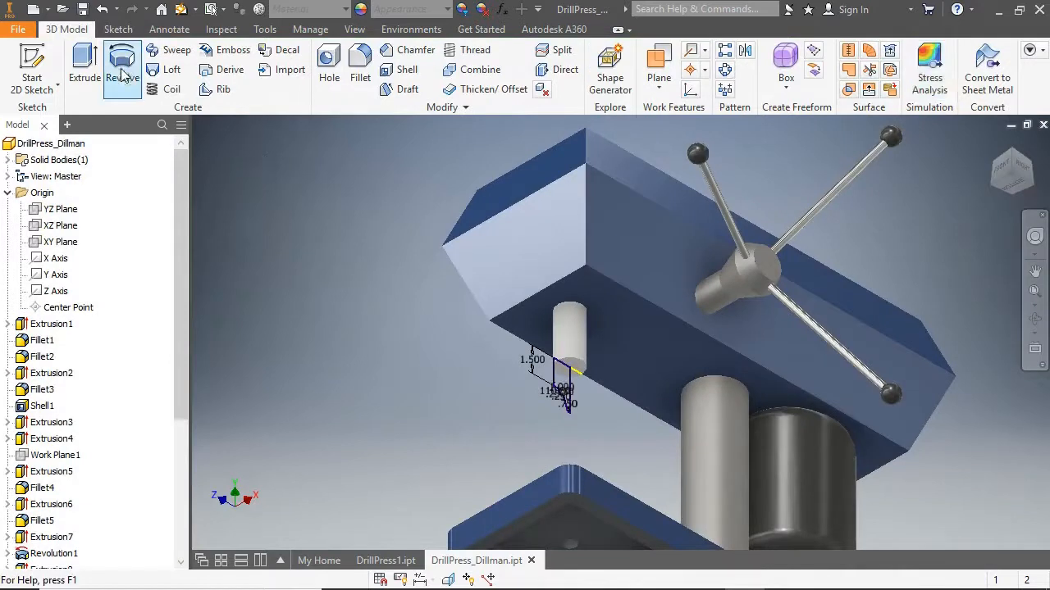
- Revolve the chuck profile a full turn around its vertical centre line as a joined solid
left_click(123, 78)
scroll(533, 361, "up", 3)
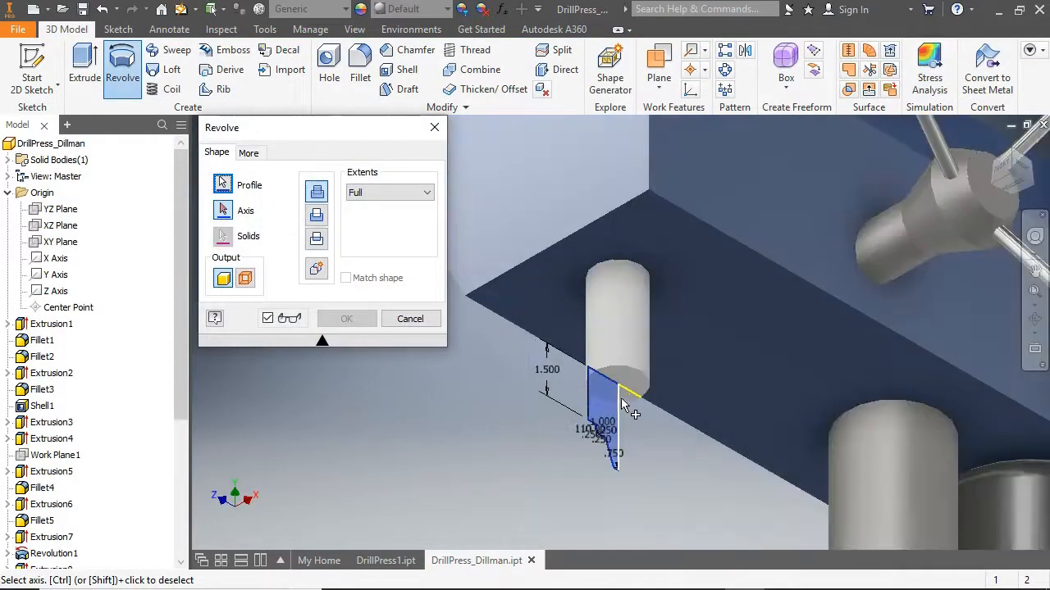
left_click(621, 405)
left_click(363, 323)
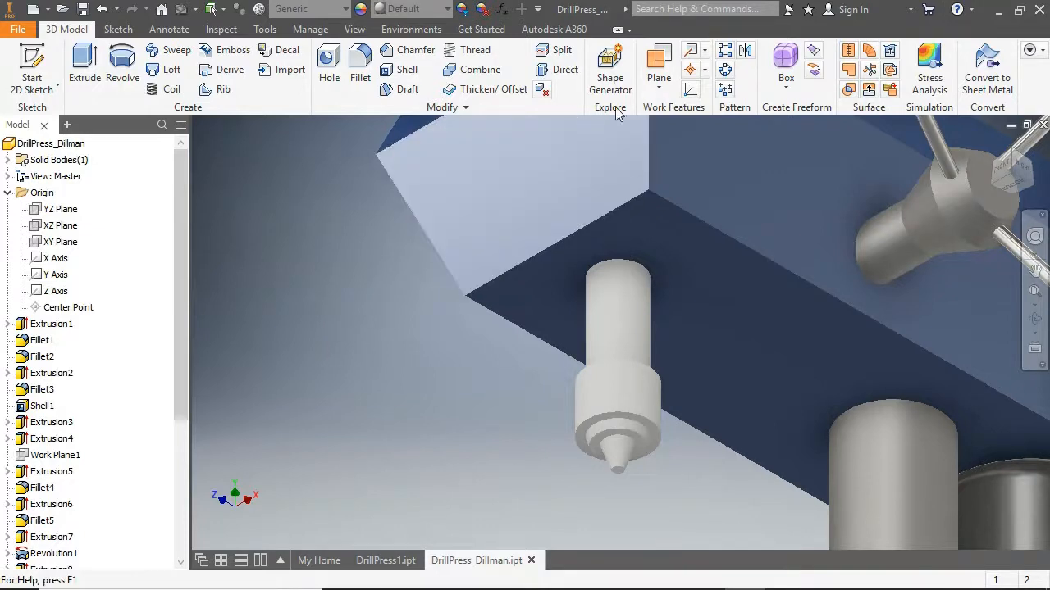
- Create a work plane tangent to the chuck's cylindrical surface and parallel to the XY plane, and start a sketch on it
left_click(658, 90)
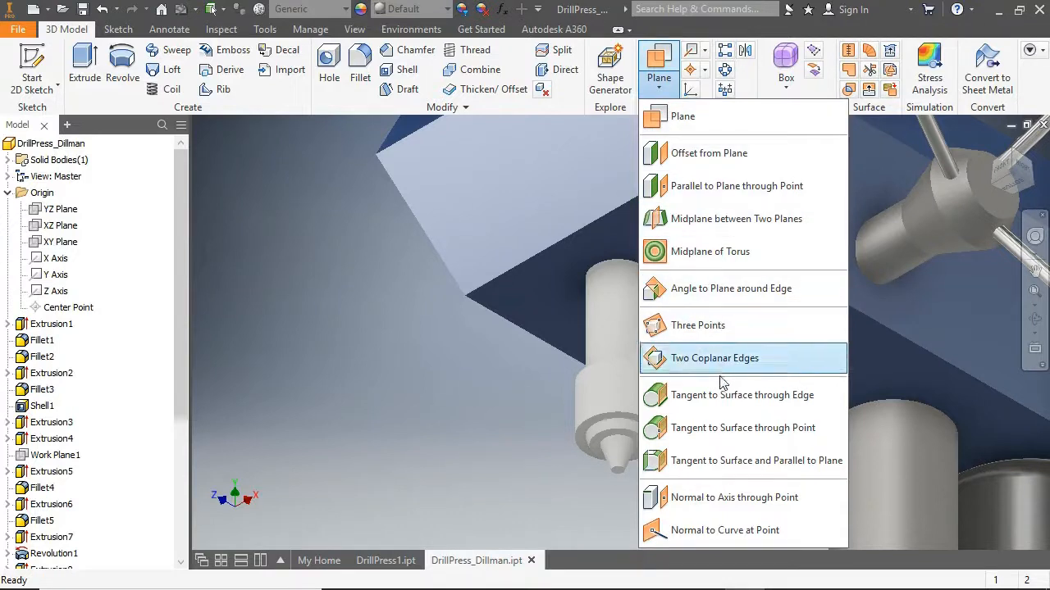
left_click(713, 466)
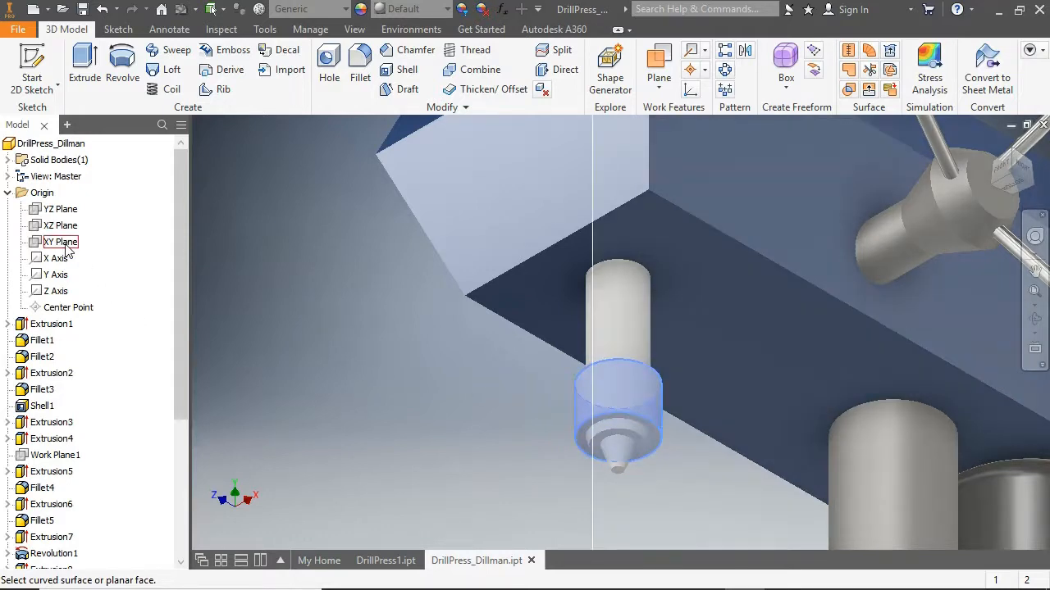
left_click(61, 242)
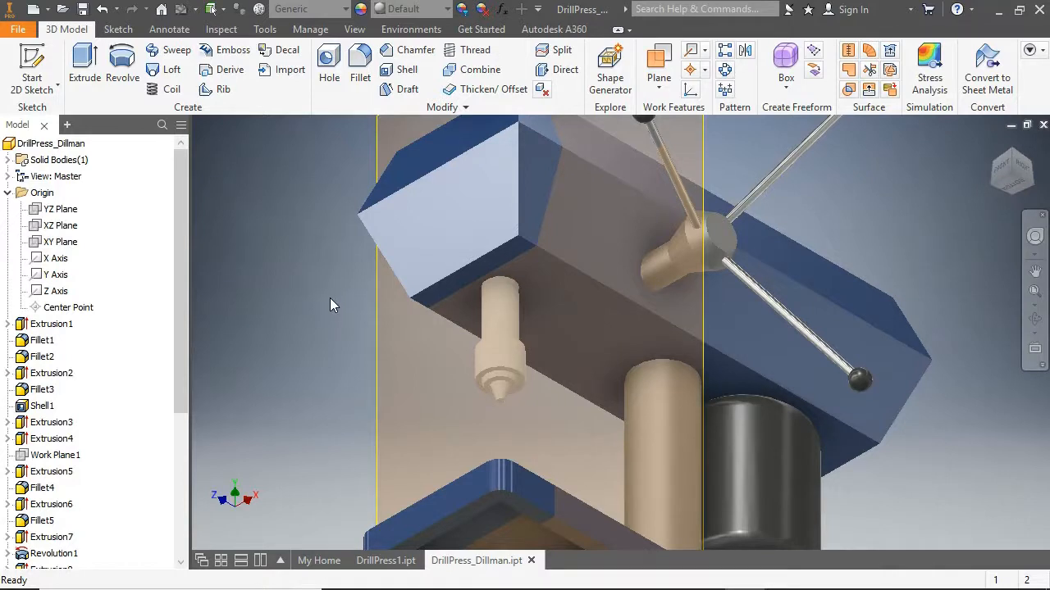
left_click(47, 67)
left_click(376, 348)
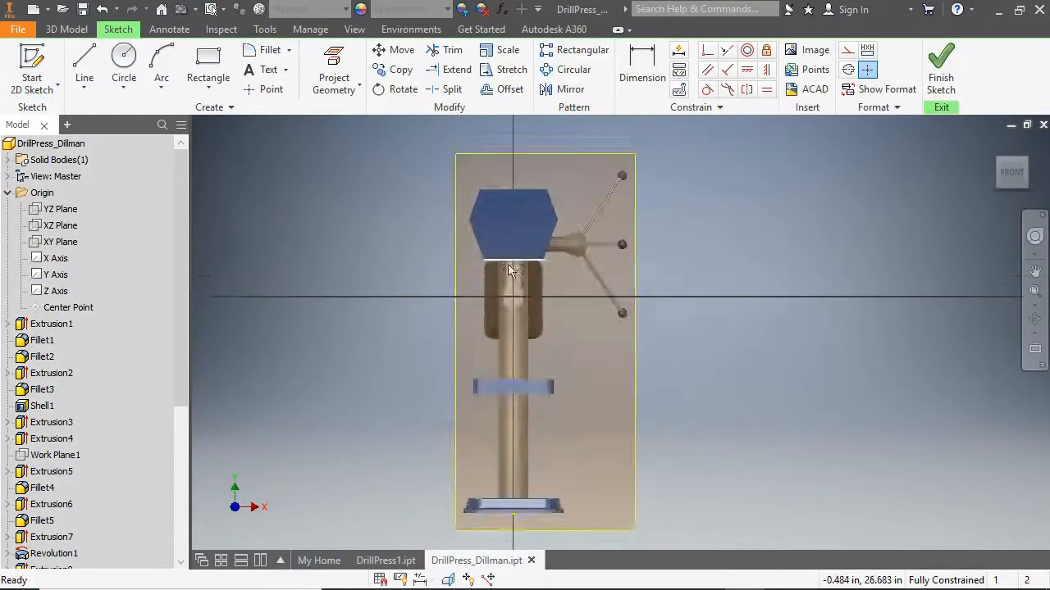
- Sketch a closed trapezoid about 0.18 in wide at its base on the chuck body's lower edge, just left of the vertical axis
scroll(508, 269, "down", 5)
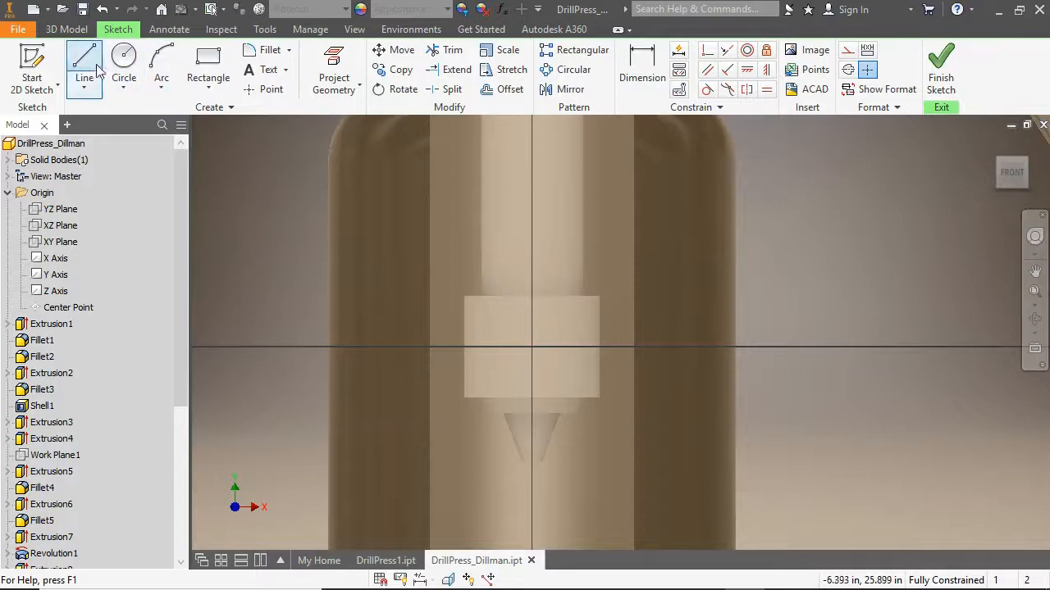
left_click(84, 70)
scroll(552, 383, "down", 3)
left_click(469, 409)
left_click(493, 410)
scroll(485, 401, "down", 3)
left_click(501, 417)
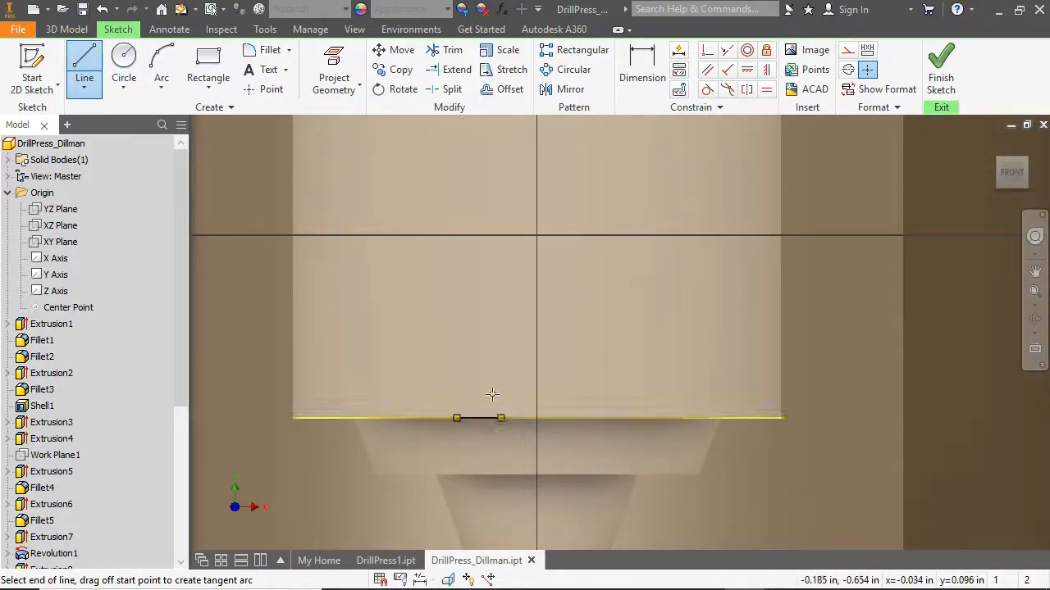
left_click(492, 394)
left_click(461, 393)
left_click(457, 418)
- Dimension the trapezoid with a 0.1 in base, a 0.05 in top edge and a 0.05 in height
key("d")
scroll(471, 423, "down", 2)
left_click(442, 415)
left_click(497, 447)
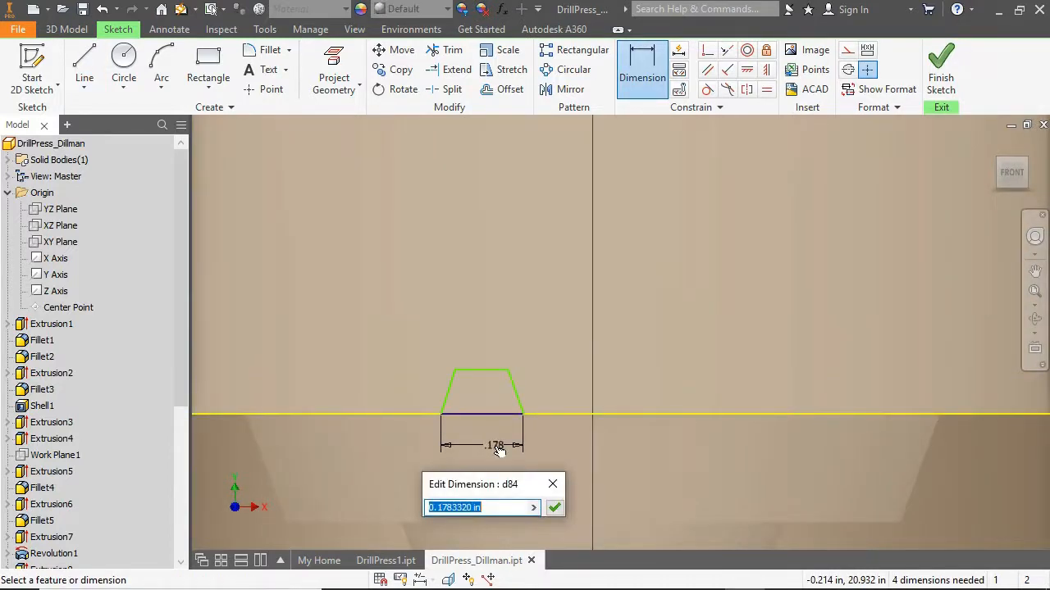
key("Return")
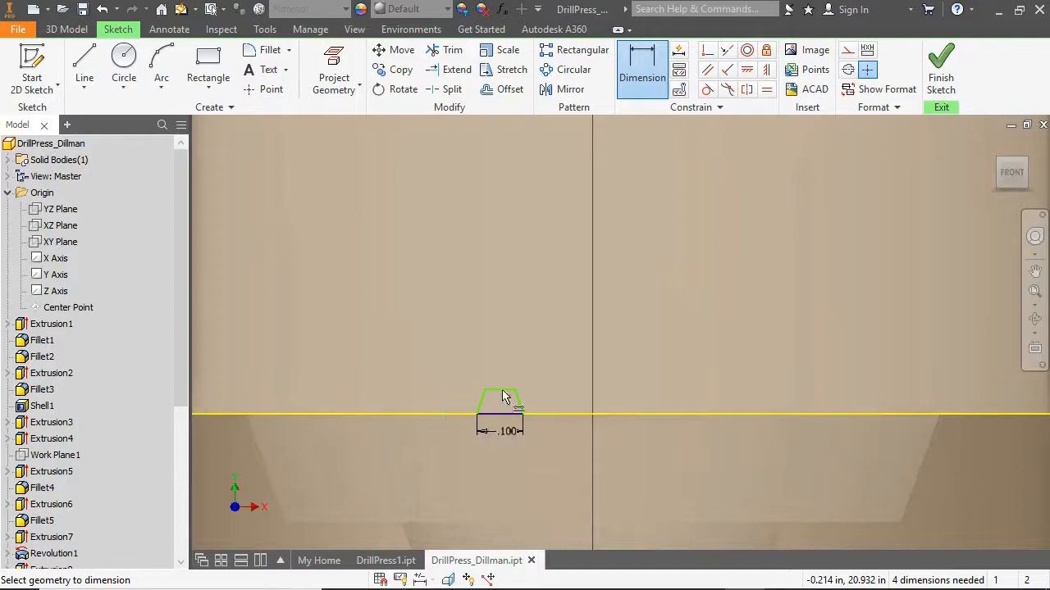
left_click(504, 377)
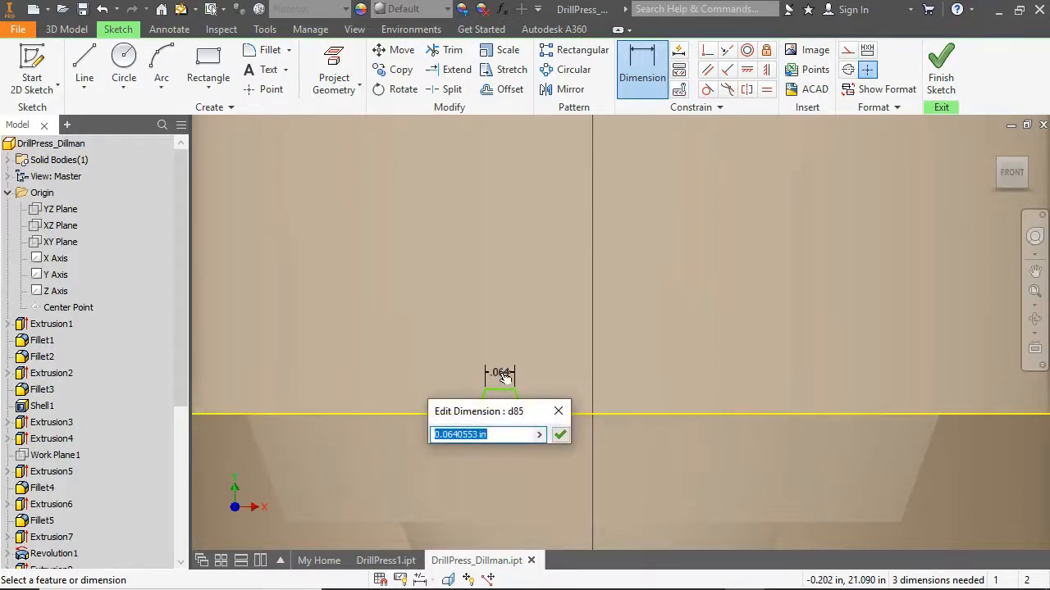
type(".05")
key("Return")
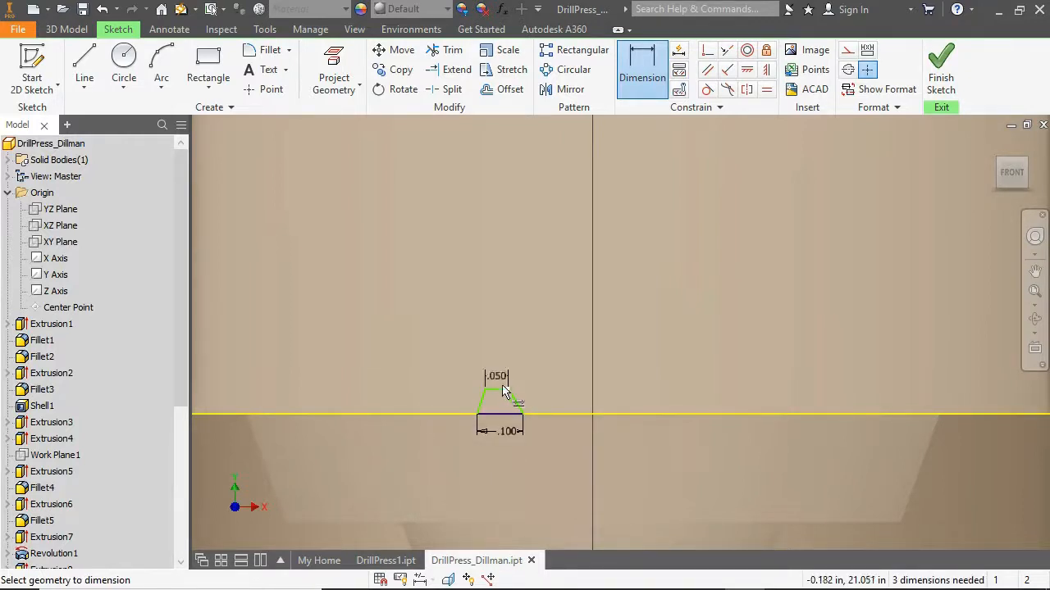
left_click(509, 414)
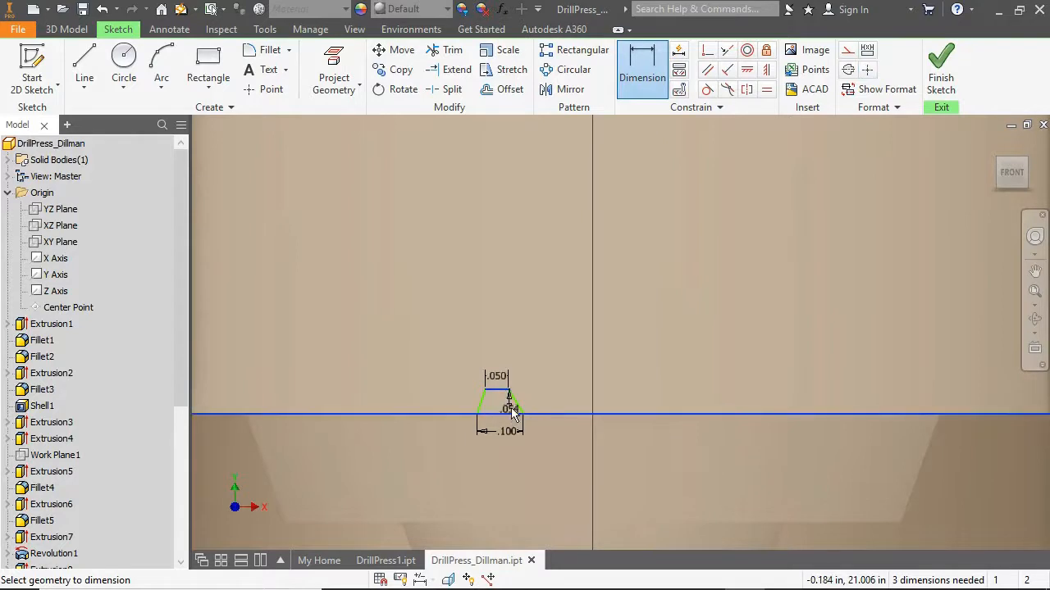
left_click(536, 398)
type(".05")
key("Return")
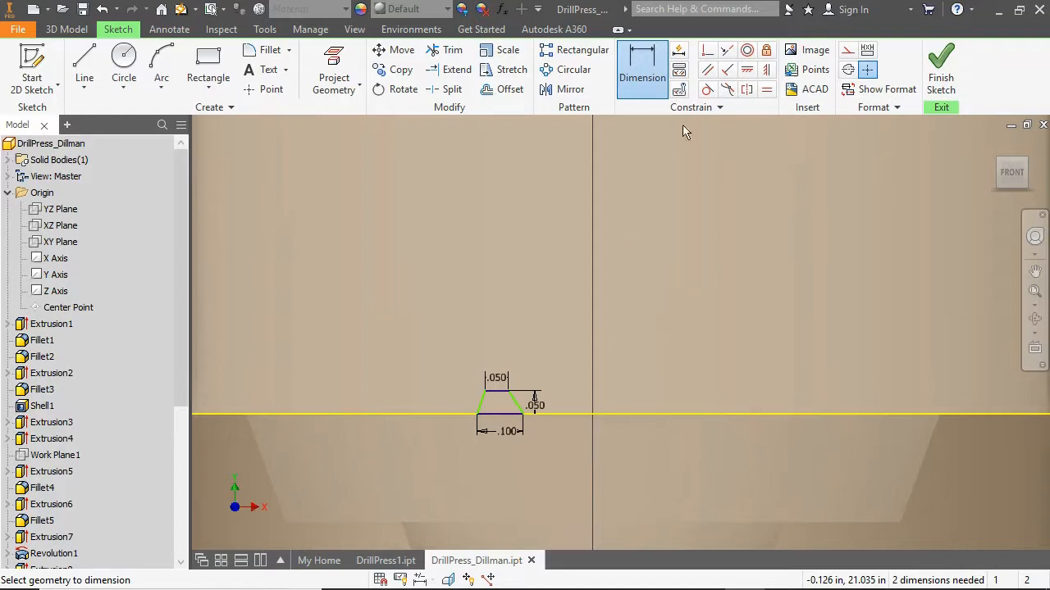
- Apply a vertical constraint between the midpoints of the trapezoid's top edge and base
left_click(765, 69)
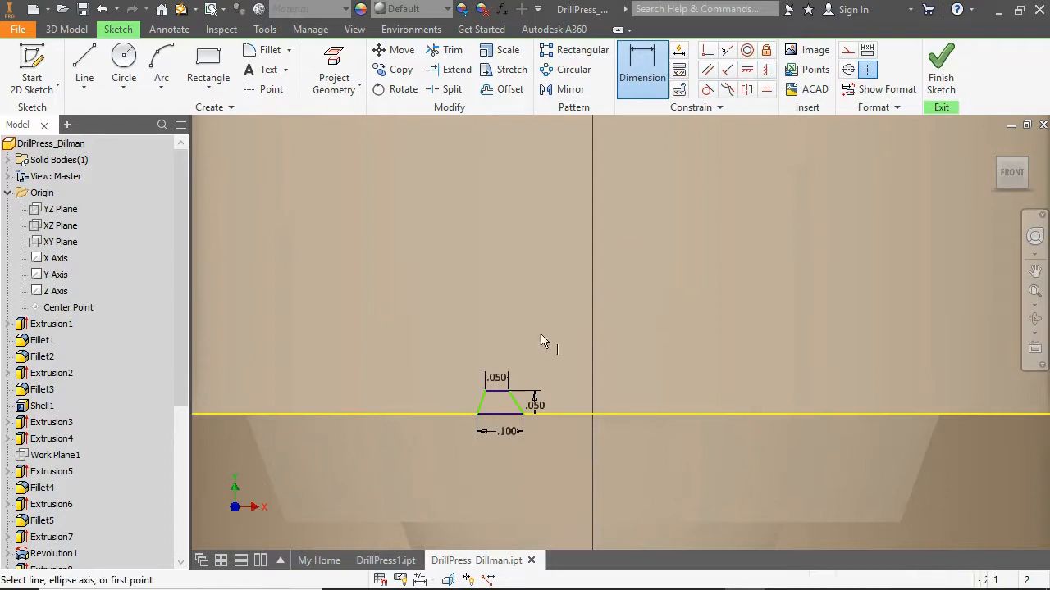
left_click(496, 392)
left_click(501, 416)
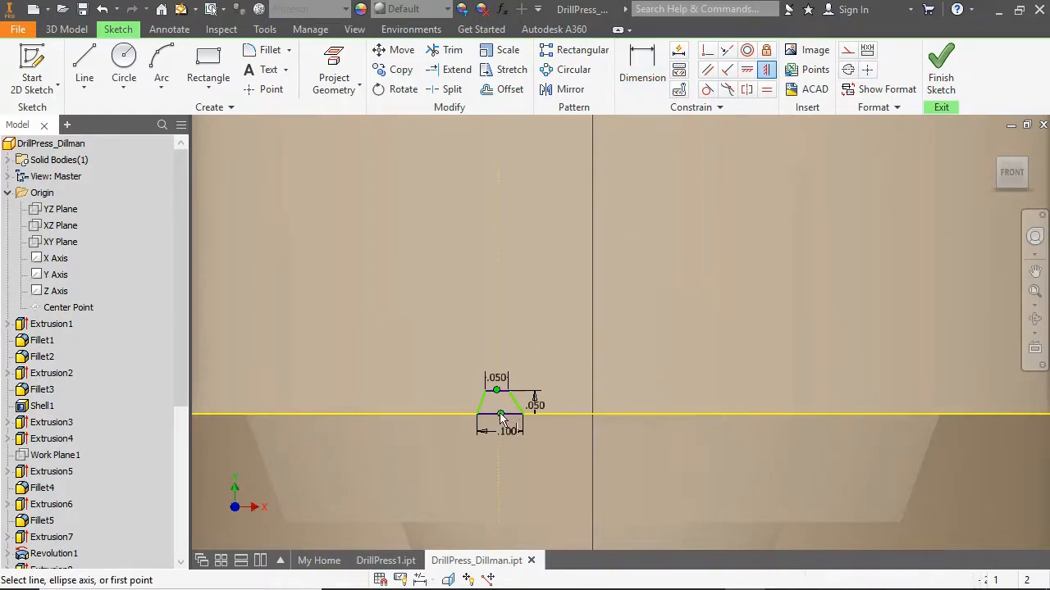
- Vertically align the trapezoid's top midpoint with the midpoint of the chuck's projected lower edge and finish the sketch
left_click(500, 391)
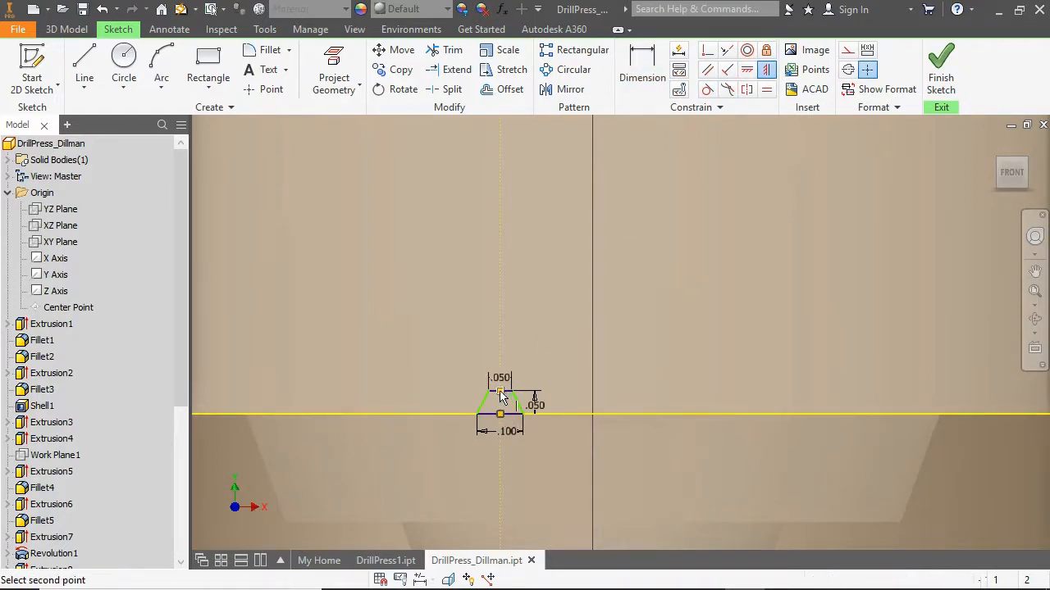
left_click(592, 414)
left_click(943, 65)
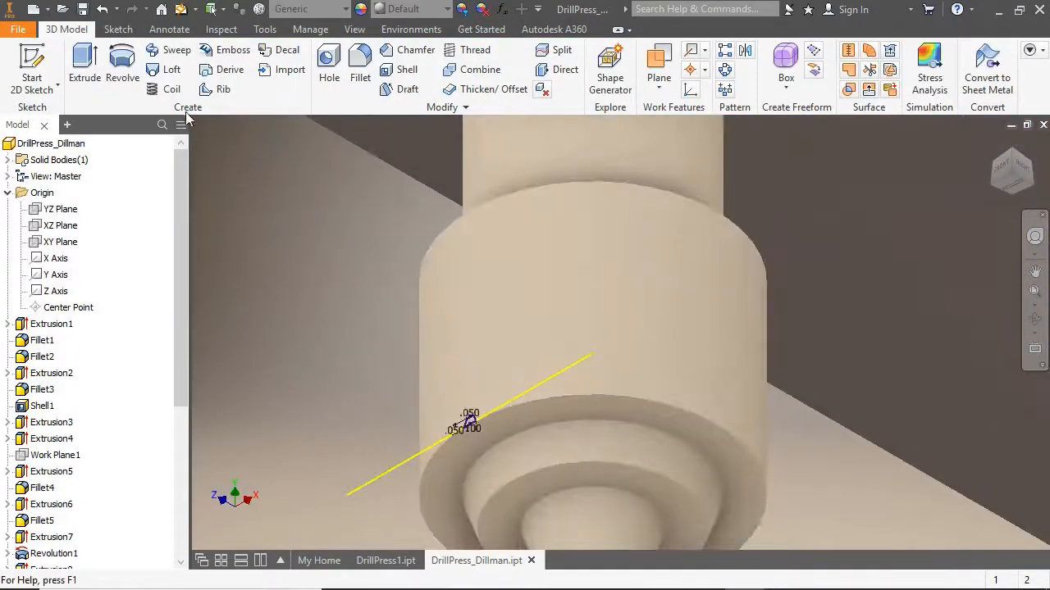
- Extrude the trapezoid as a cut 0.25 in deep into the chuck's lower edge
left_click(88, 74)
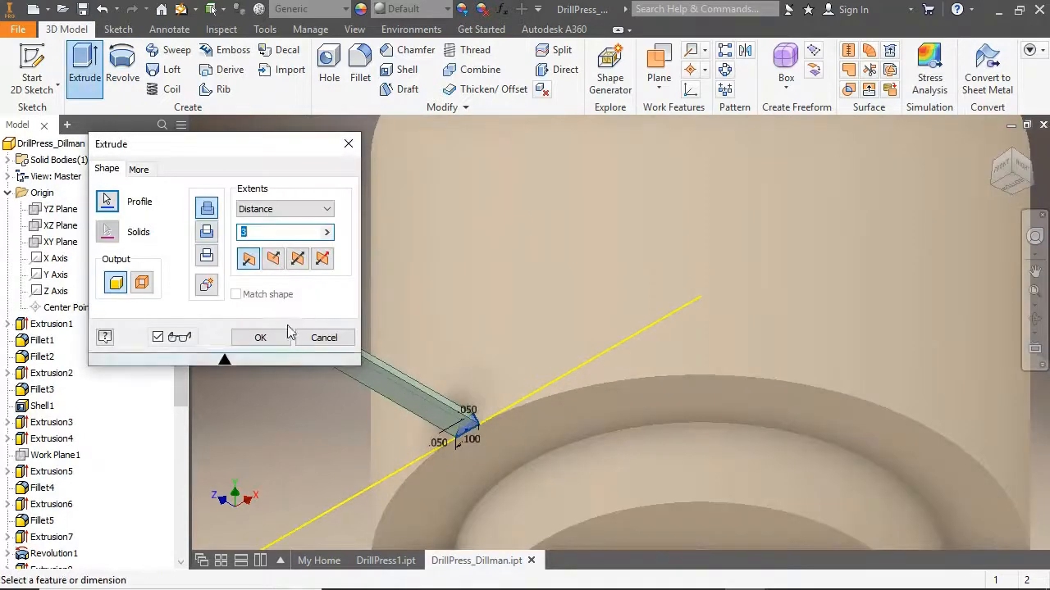
left_click(273, 259)
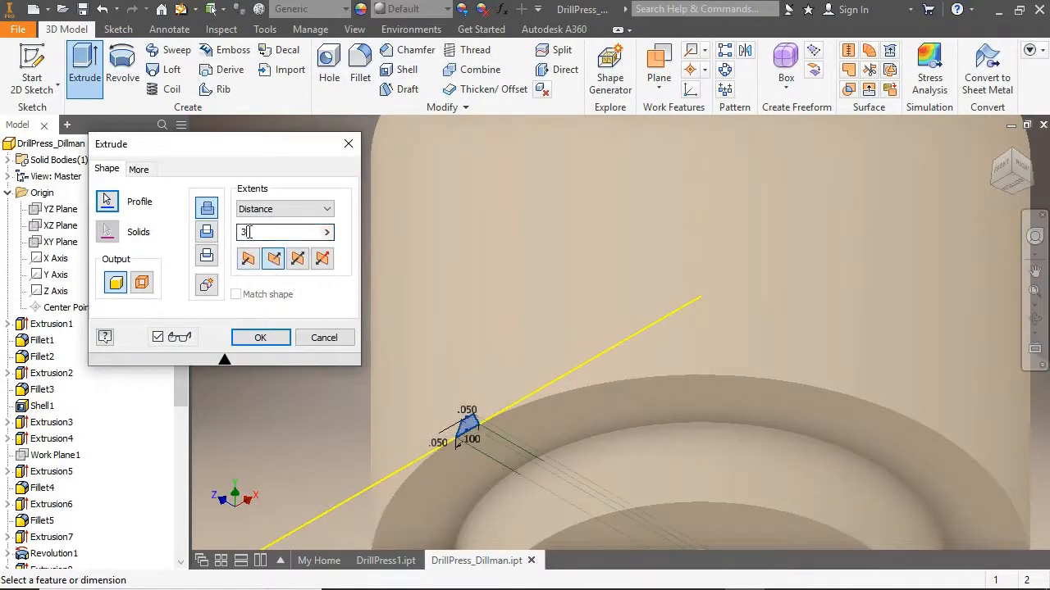
type(".25")
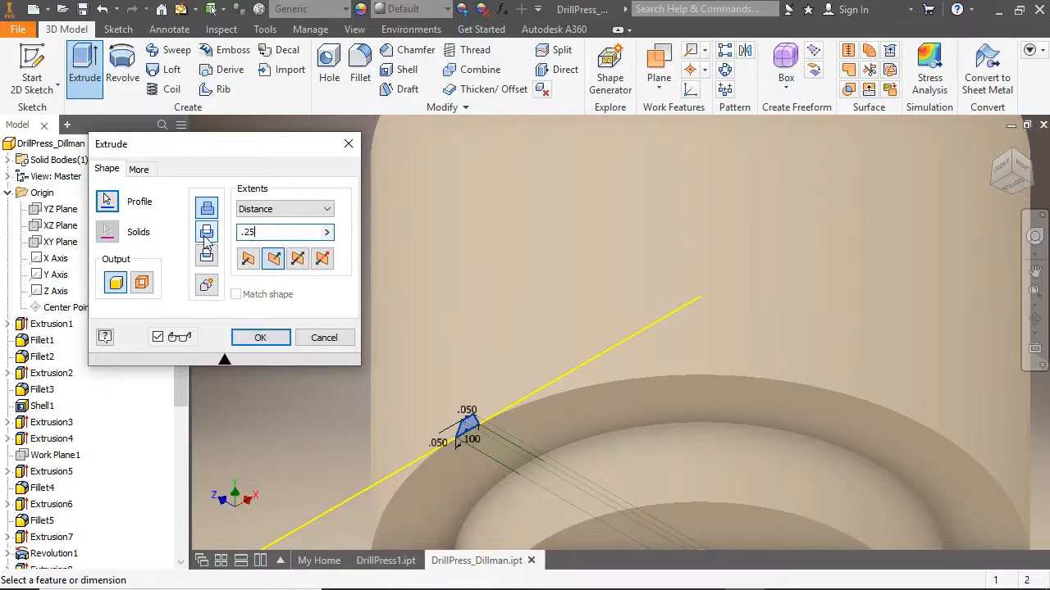
left_click(261, 339)
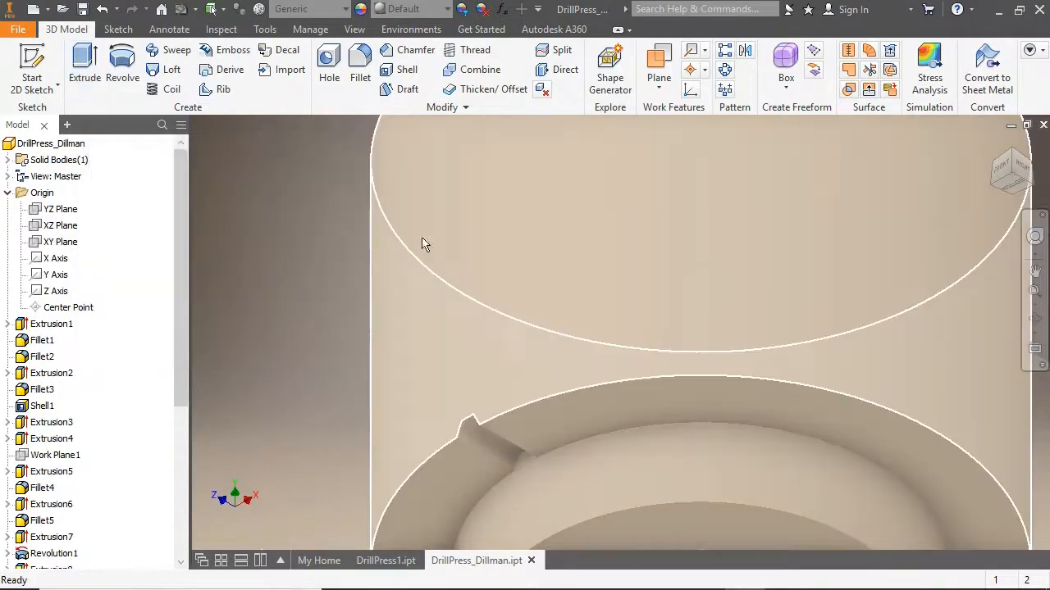
- Circular-pattern the notch cut around the chuck's axis with 40 occurrences over 360 degrees
left_click(726, 72)
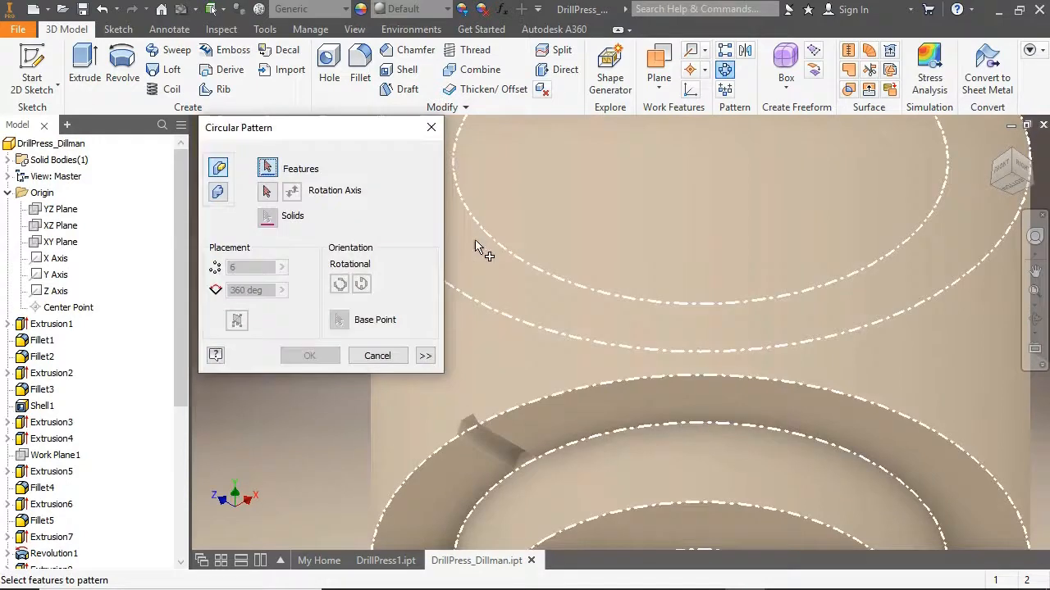
left_click(478, 448)
left_click(271, 196)
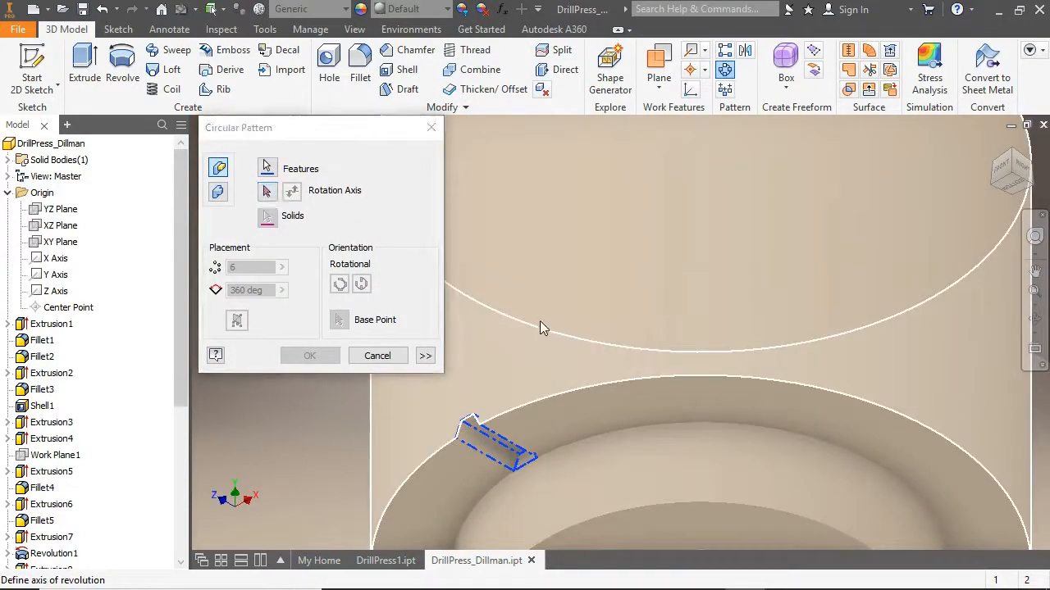
left_click(539, 320)
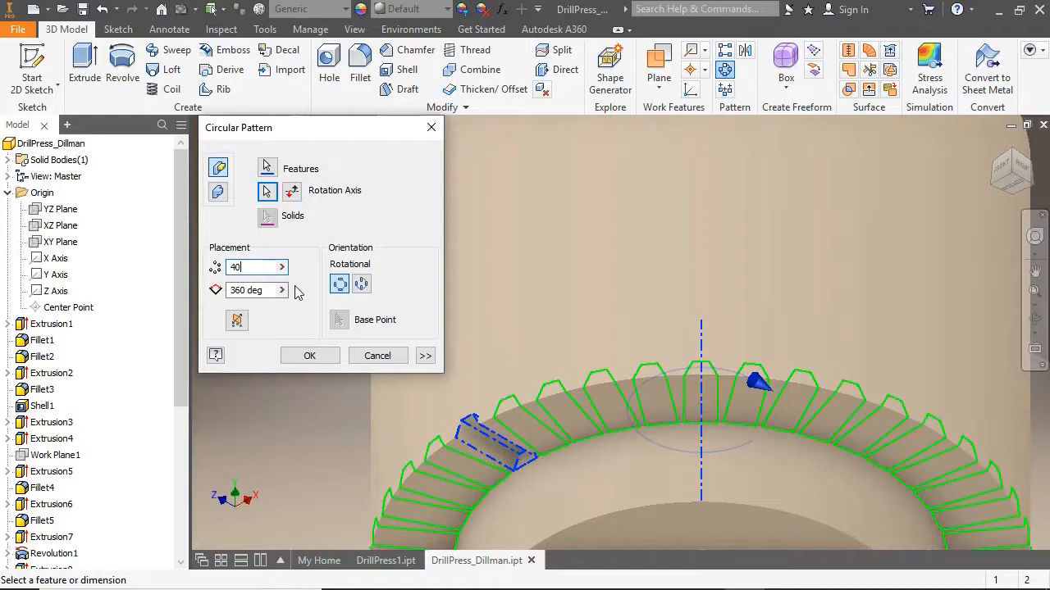
left_click(314, 356)
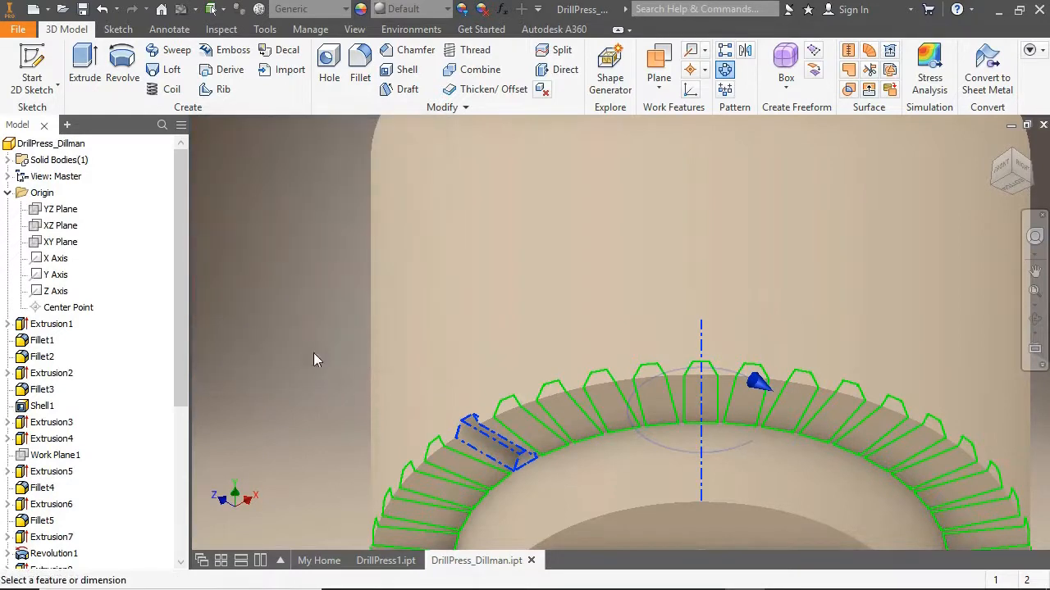
- Hide the work plane tangent to the chuck
scroll(399, 356, "down", 5)
scroll(412, 363, "down", 6)
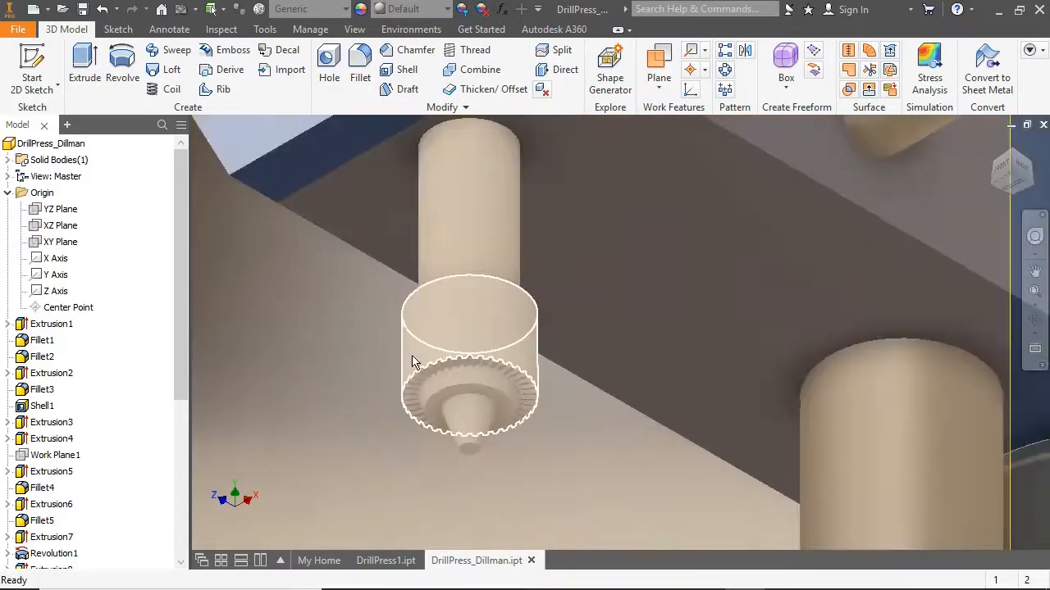
left_click(317, 373)
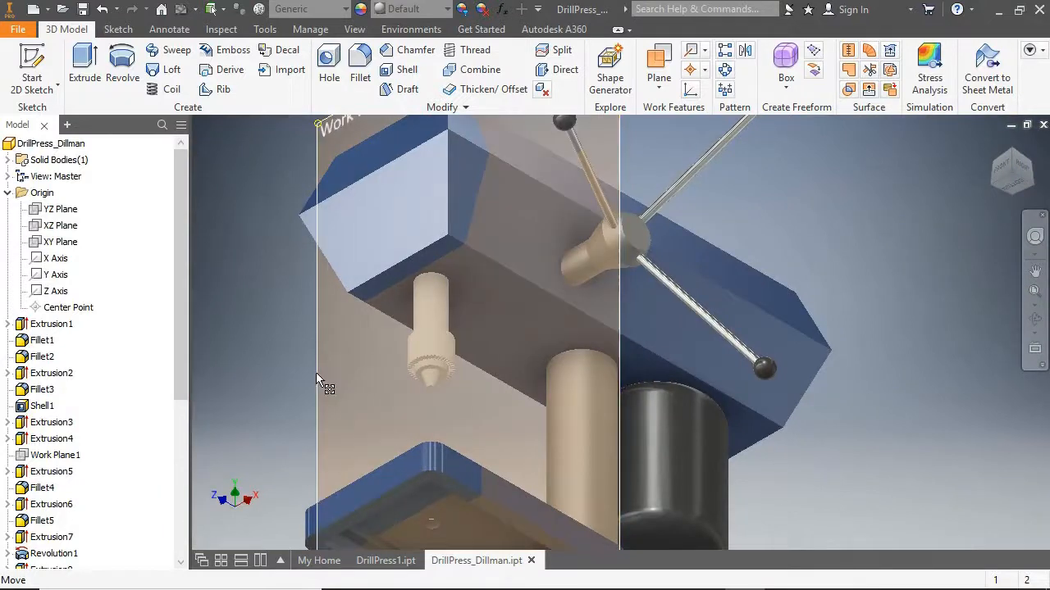
right_click(320, 379)
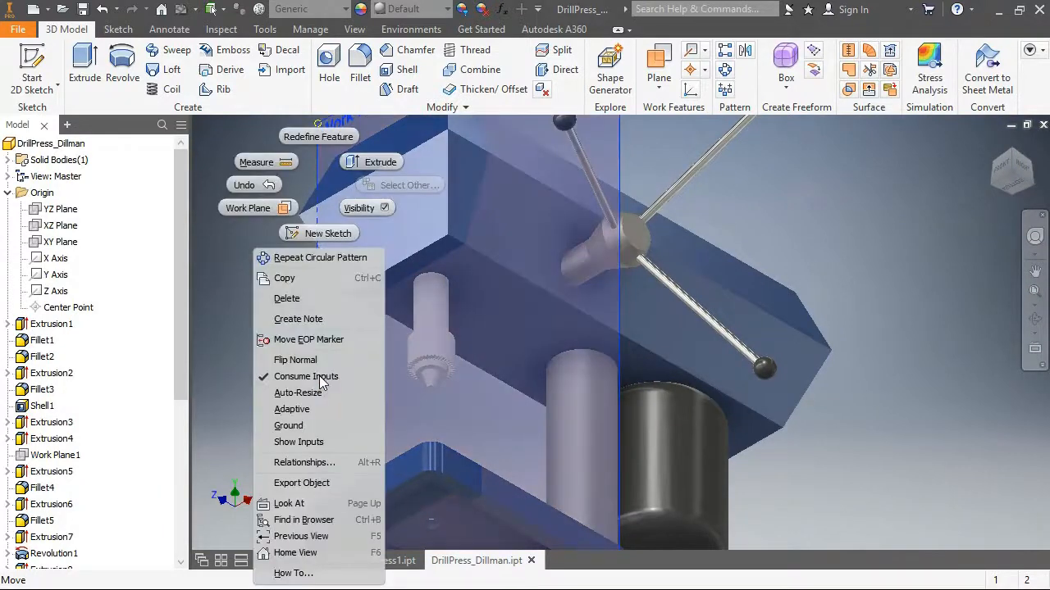
left_click(376, 210)
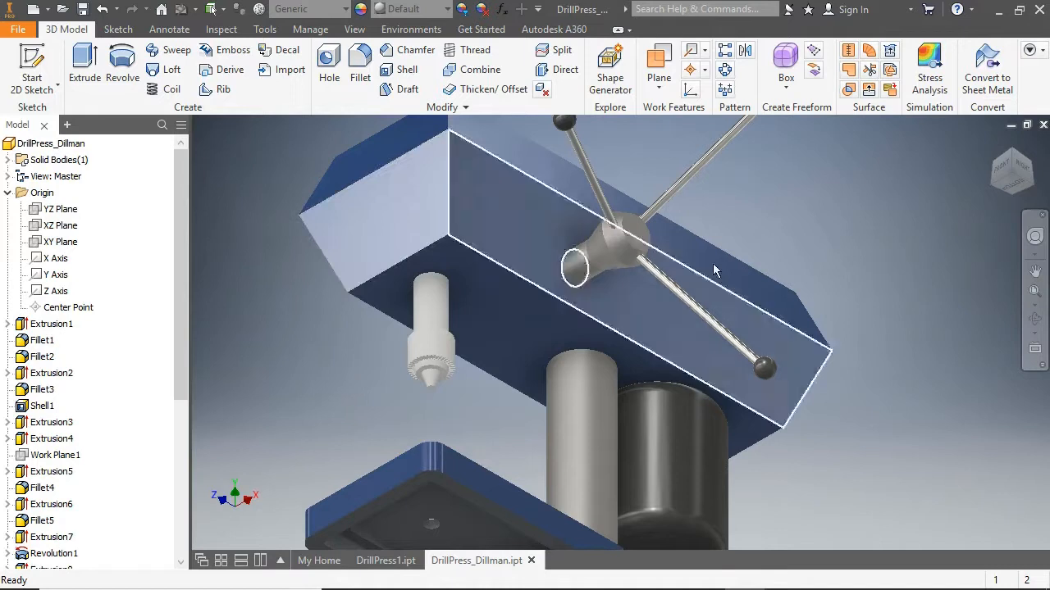
- Apply the Stainless - Brushed appearance to the whole spindle and chuck
left_click(1022, 174)
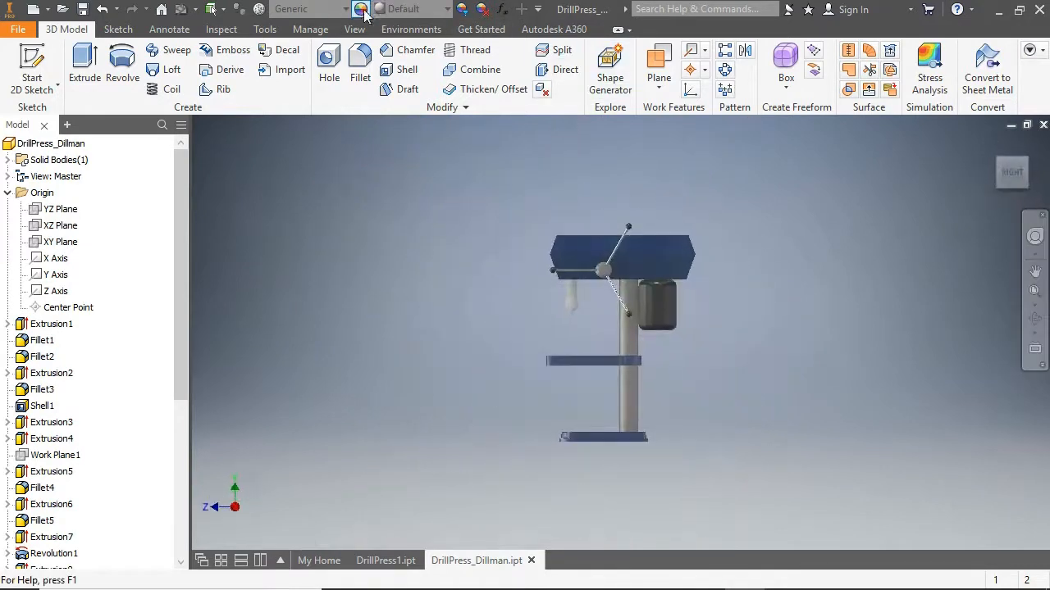
left_click(360, 10)
scroll(570, 286, "down", 5)
left_click_drag(642, 436, 576, 361)
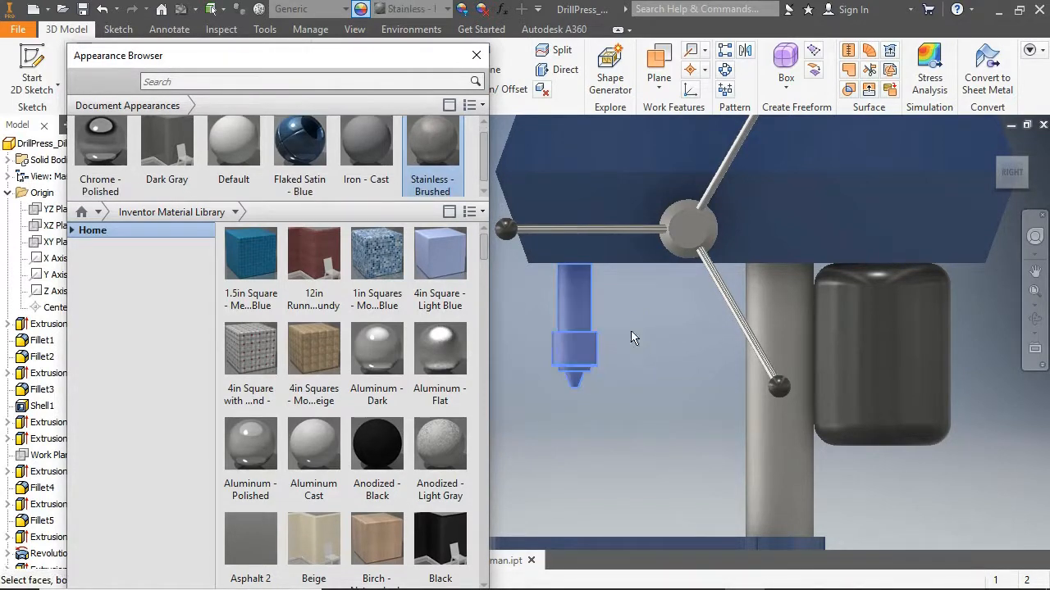
- Apply the Iron - Cast appearance to the chuck's cylindrical body and save the part
scroll(628, 336, "down", 3)
left_click(566, 361)
left_click(367, 151)
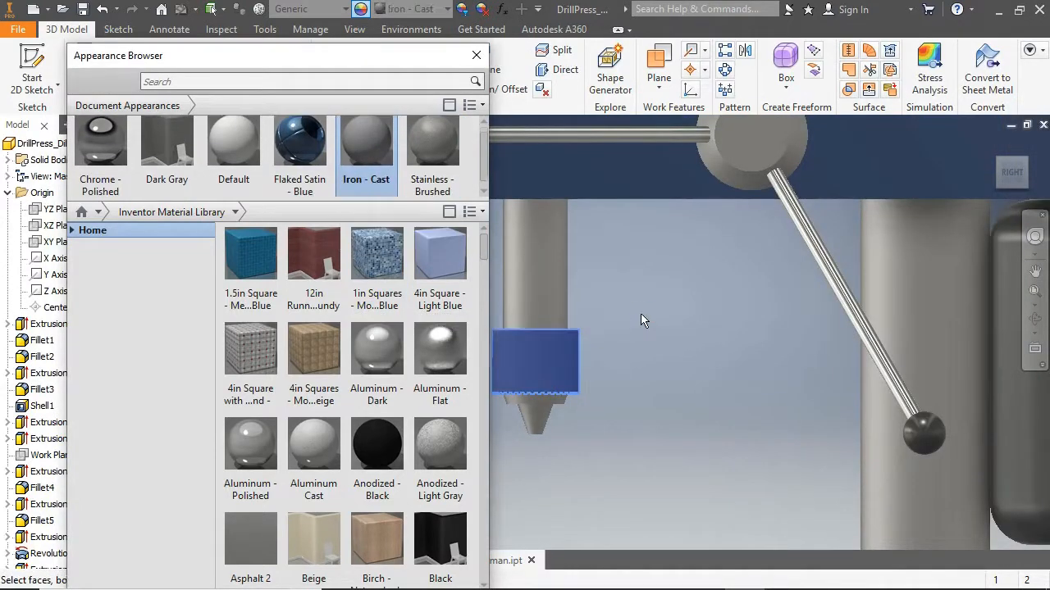
left_click(476, 55)
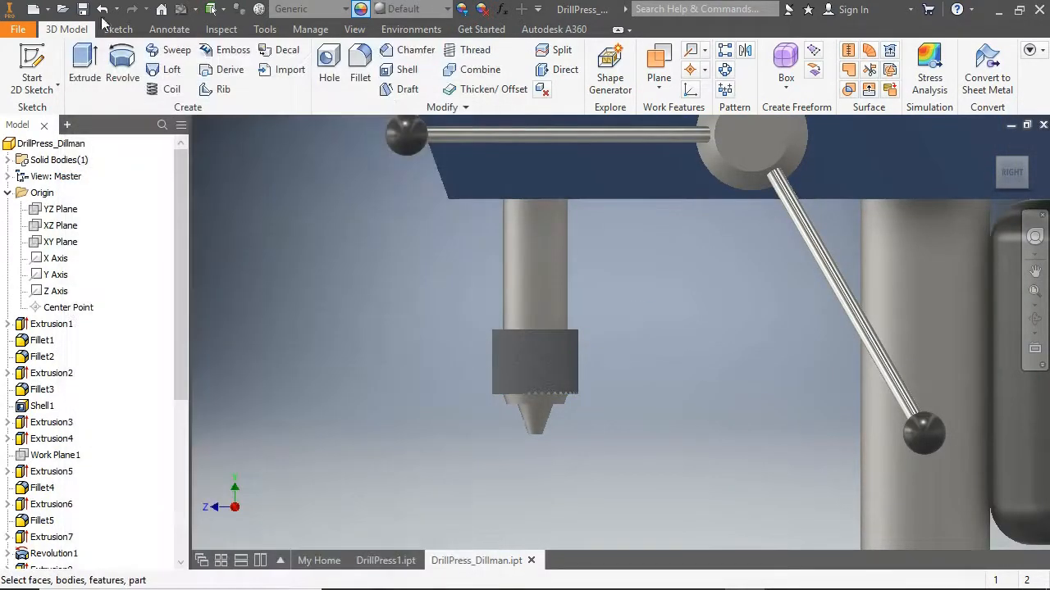
left_click(82, 9)
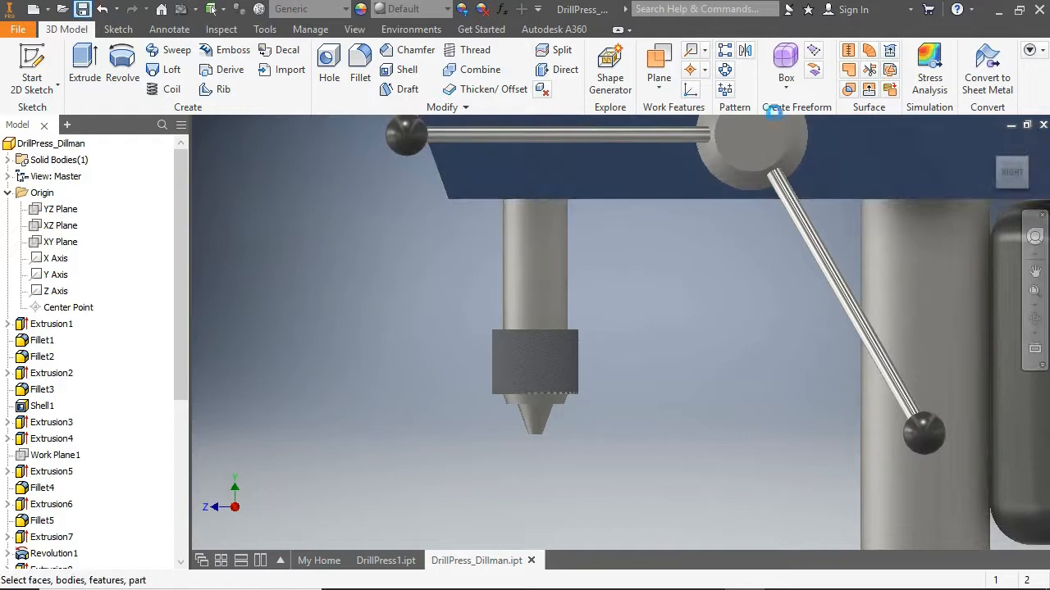
- Start a sketch on the lower angled front face of the drill press head
left_click(990, 143)
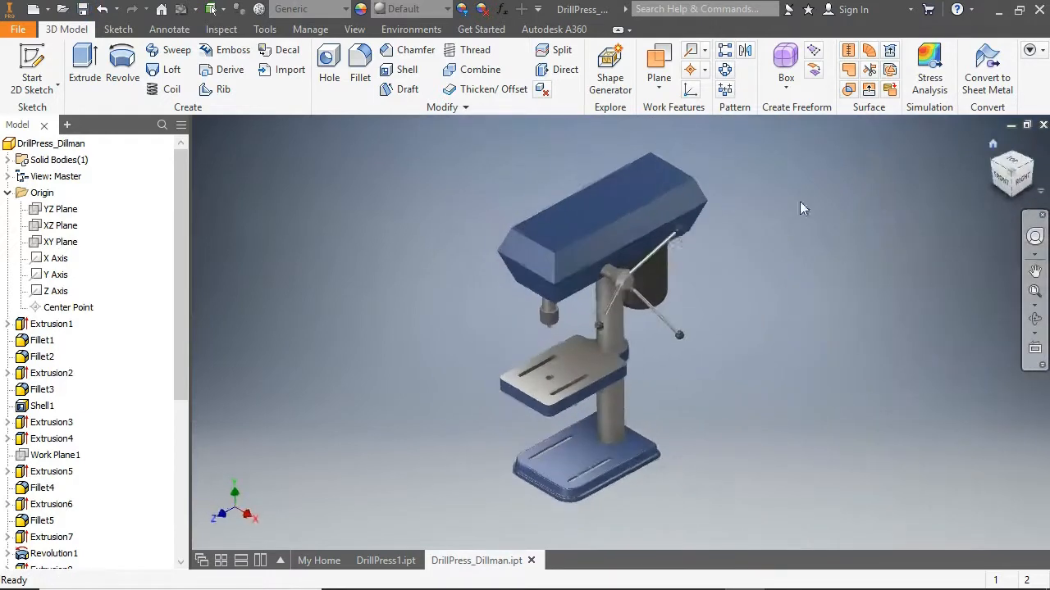
left_click(32, 67)
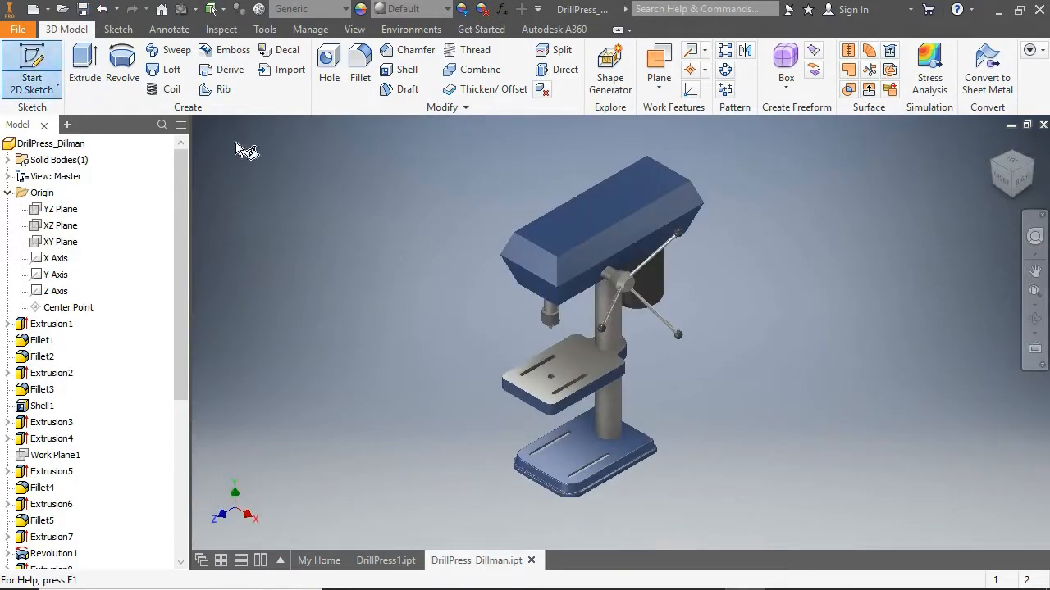
left_click(537, 286)
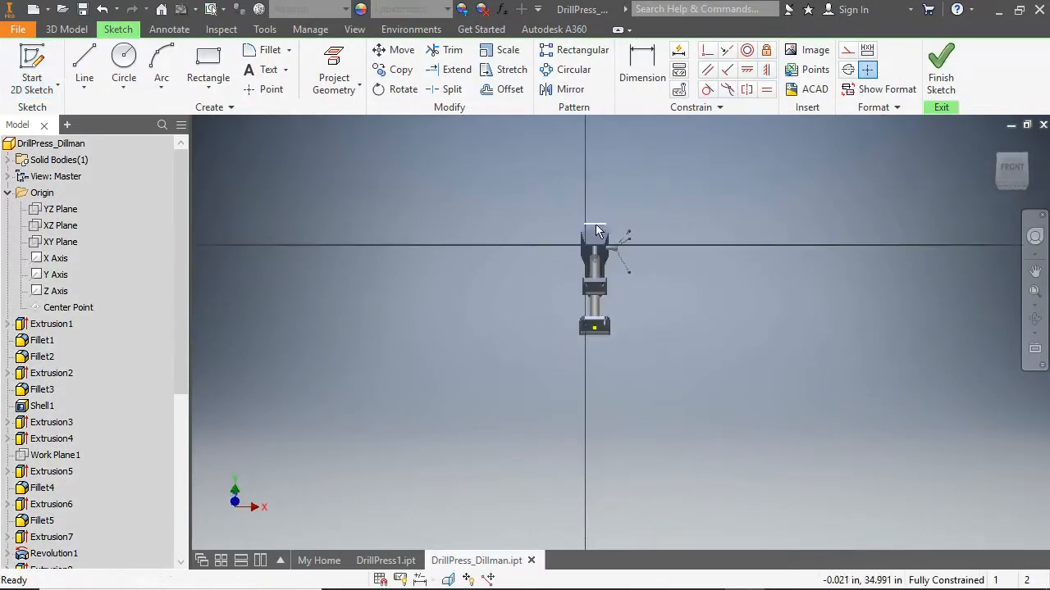
- Draw a center rectangle 3 in wide and 1.5 in high, aligned with the midpoint of the head face's lower edge
left_click(209, 88)
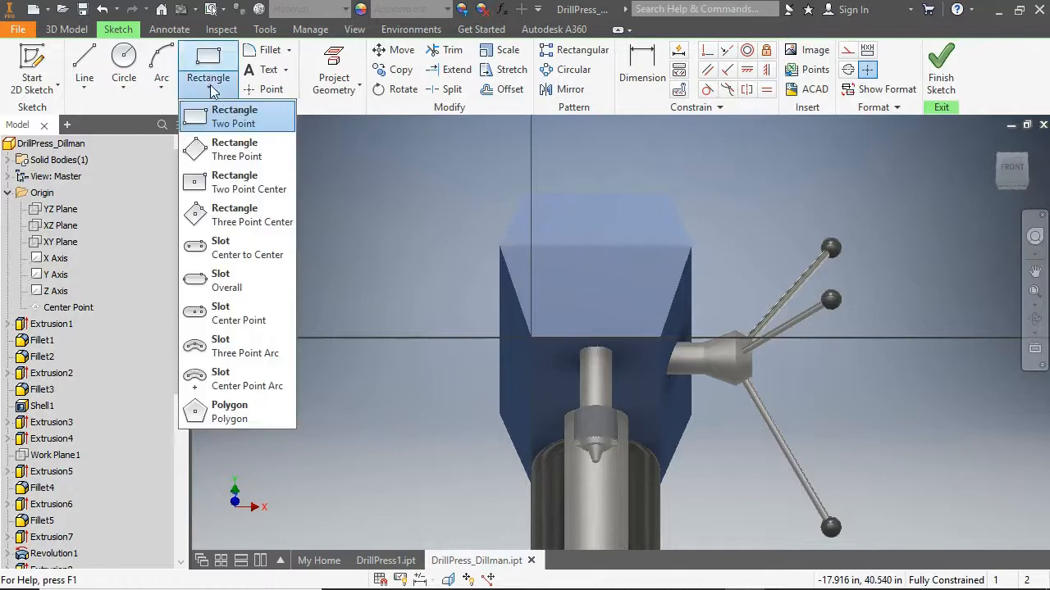
left_click(234, 183)
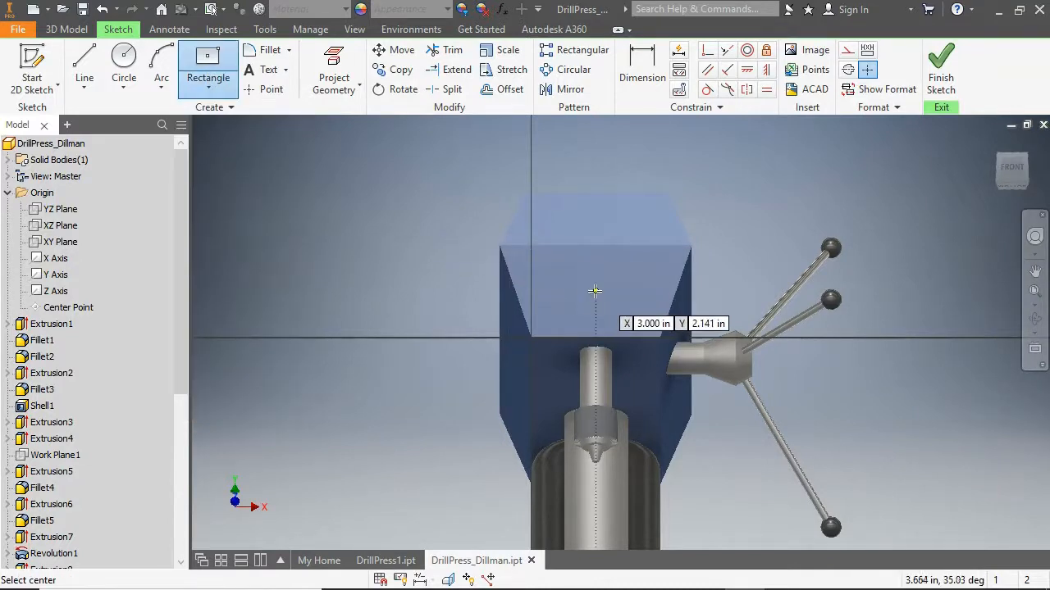
left_click(595, 291)
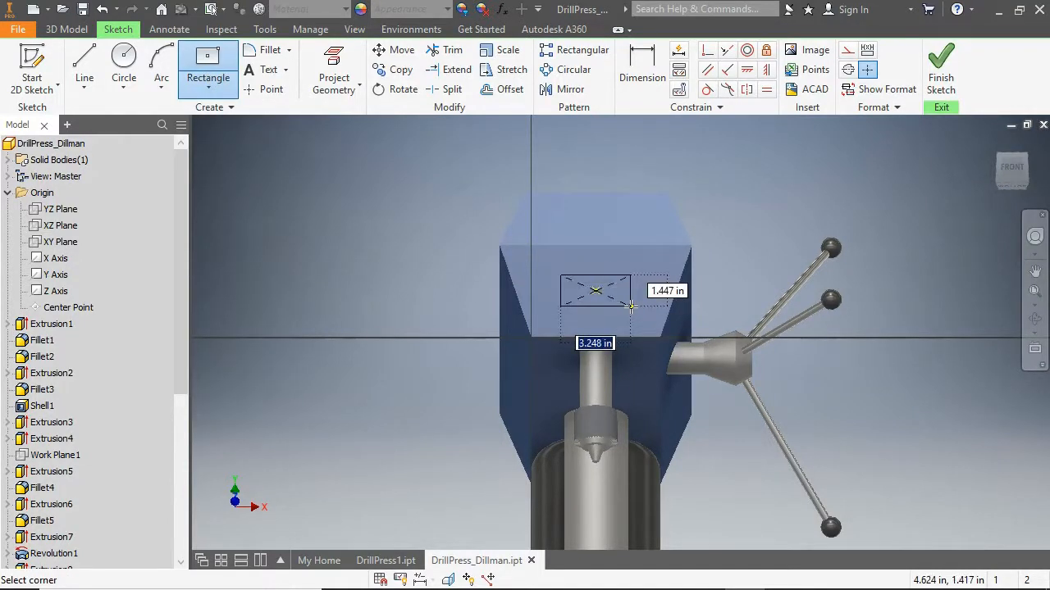
type("3")
key("Tab")
type("1.")
key("Return")
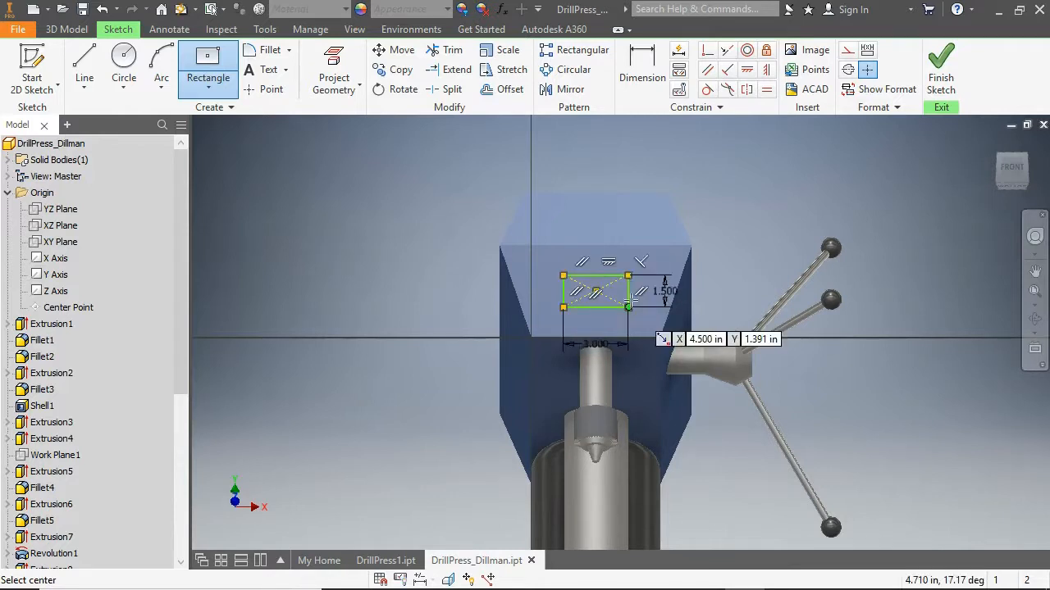
right_click(704, 192)
left_click(787, 194)
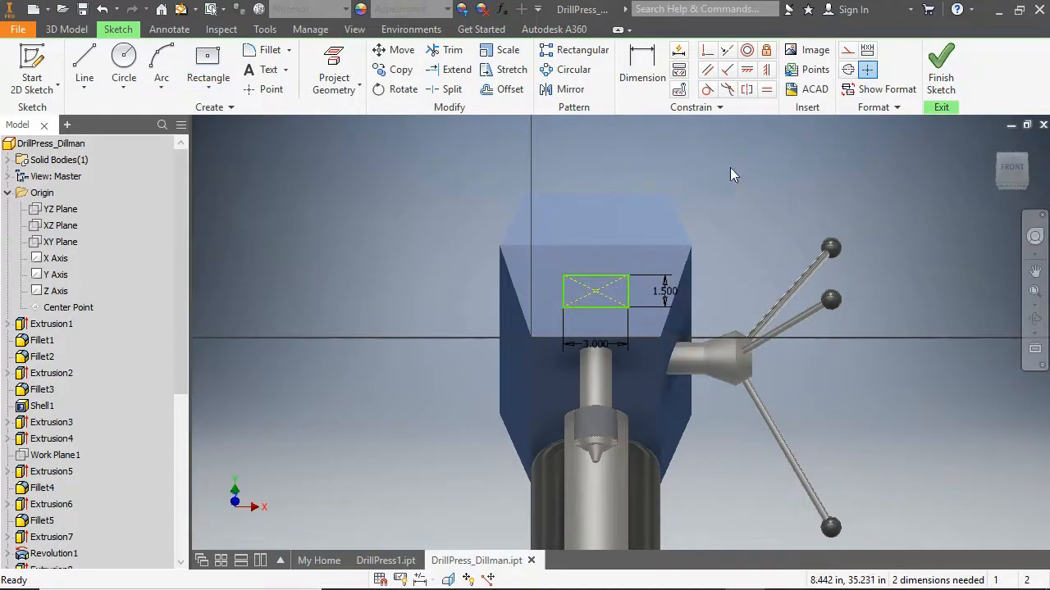
- Offset the rectangle inward by 0.125 in
left_click(504, 88)
scroll(604, 266, "up", 3)
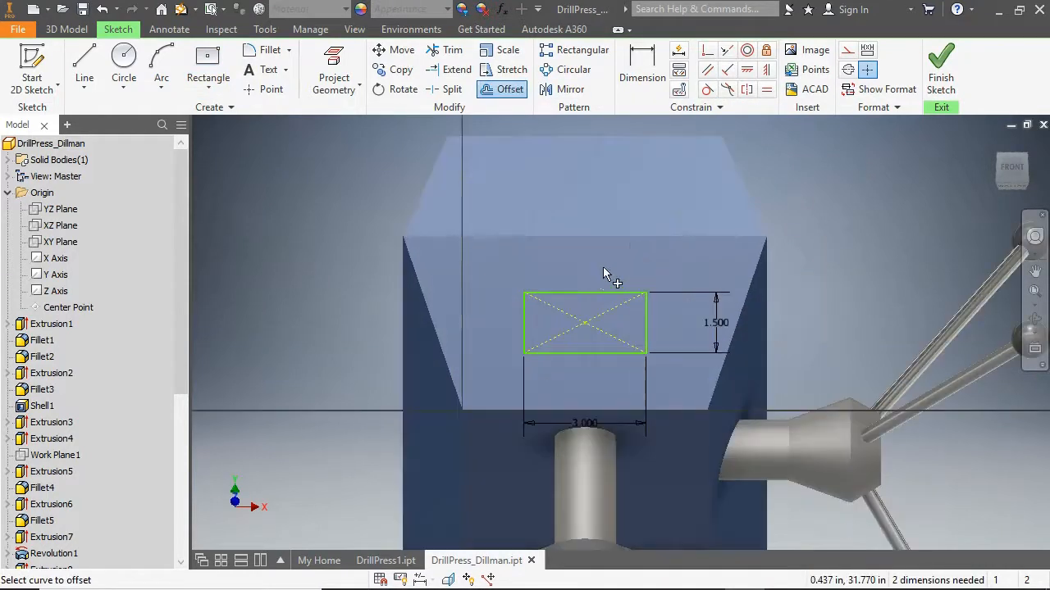
left_click(595, 293)
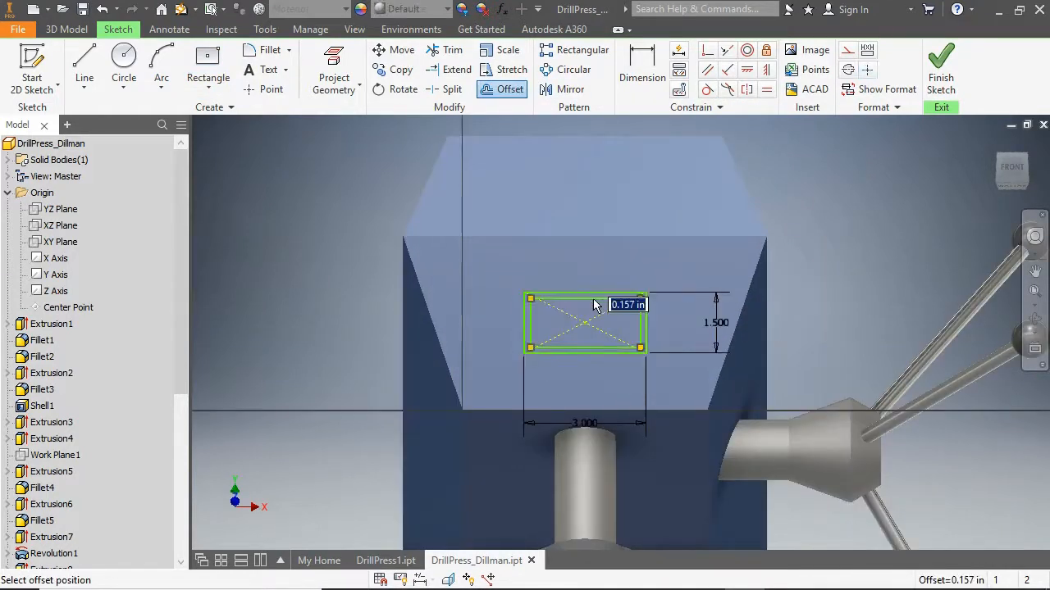
type(".125")
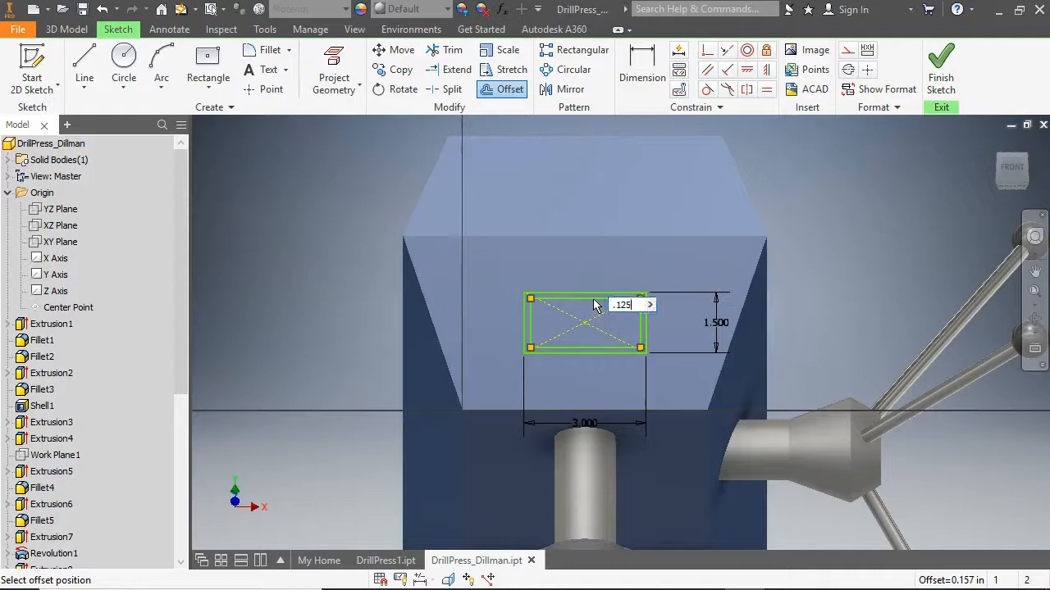
key("Return")
- Draw a center rectangle 0.125 in wide and 1.25 in high at the center of the offset frame
scroll(594, 304, "up", 3)
left_click(208, 69)
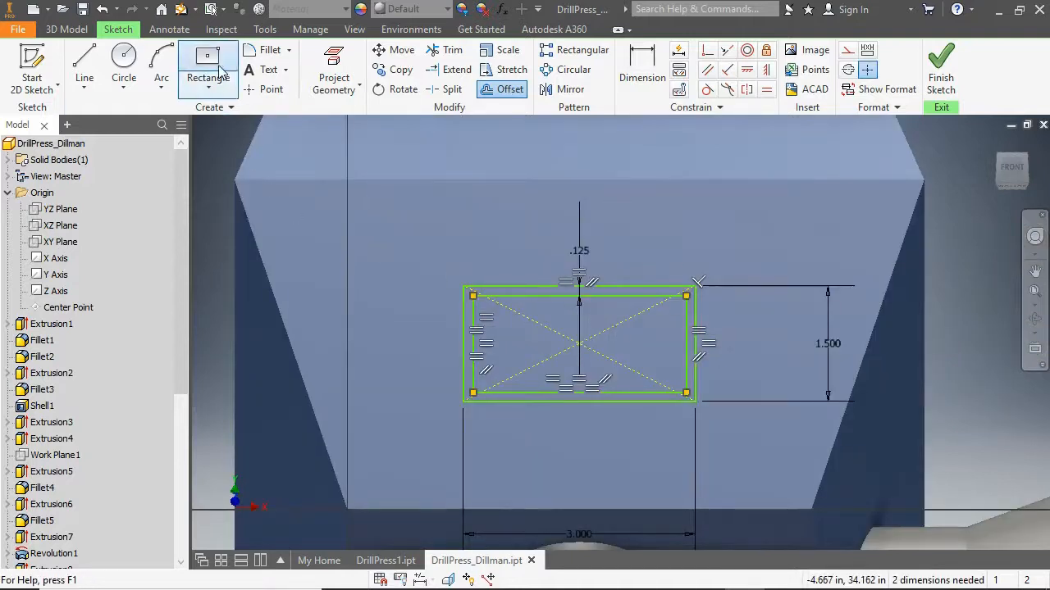
left_click(579, 342)
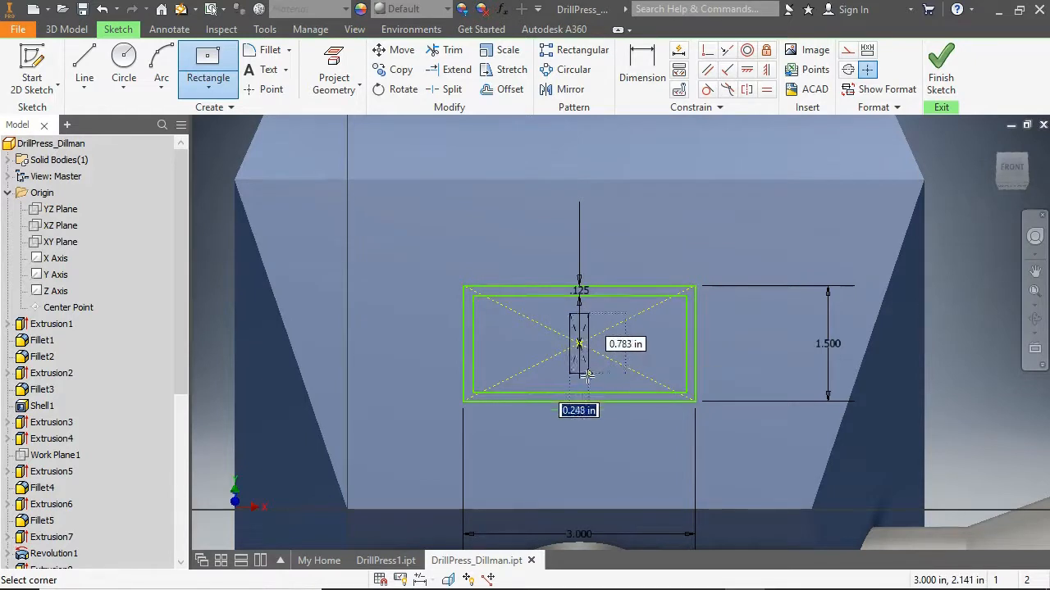
type(".")
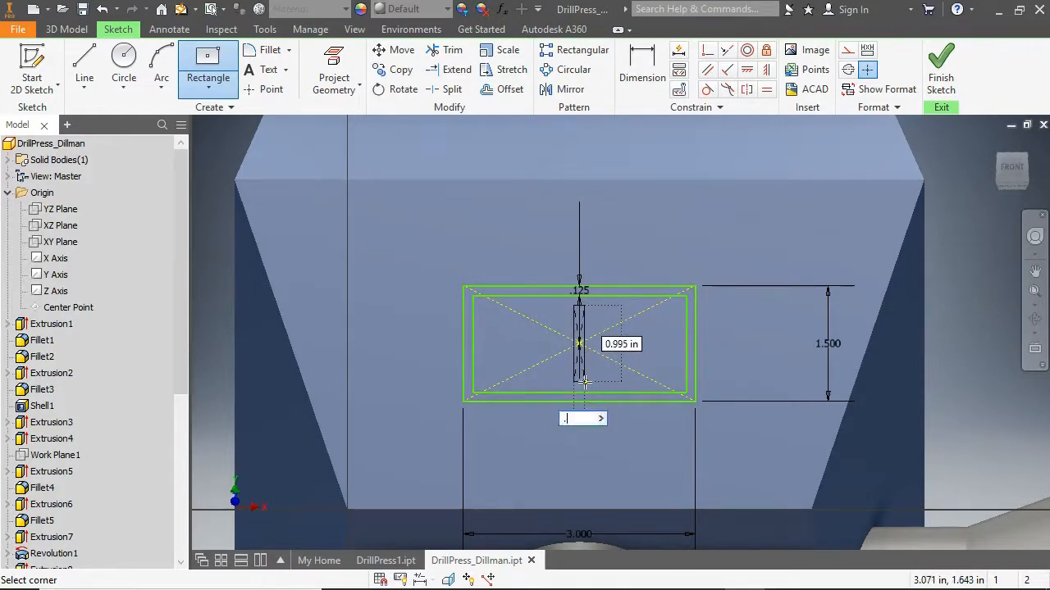
type("125")
key("Tab")
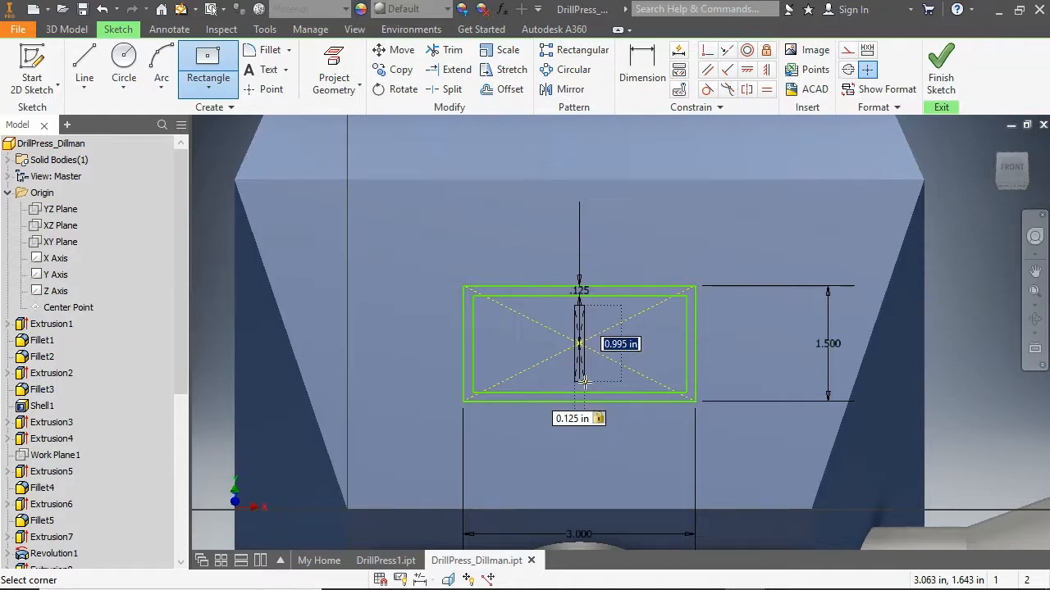
type("1")
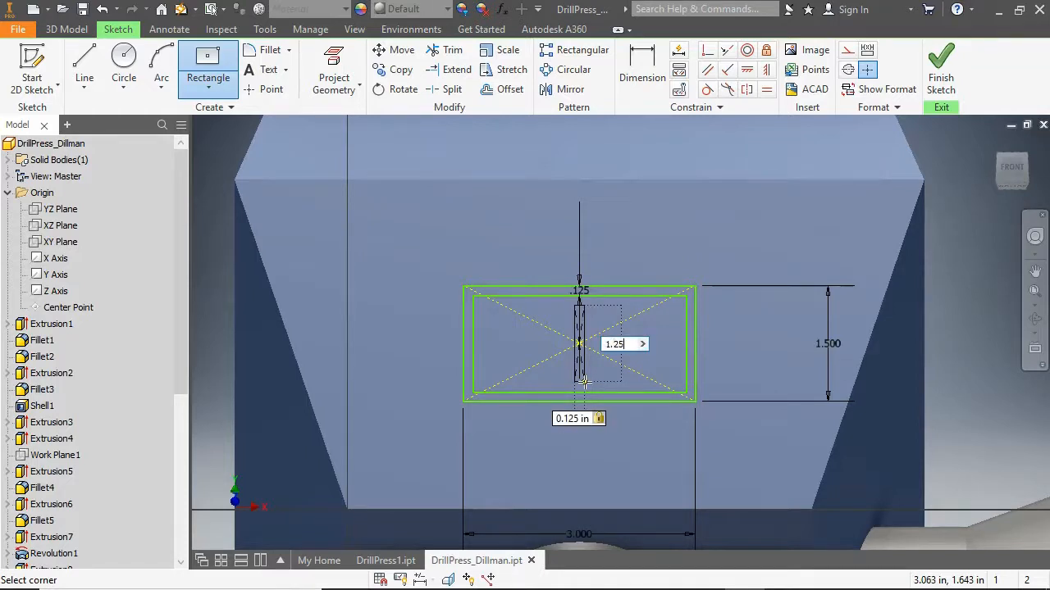
type(".25")
key("Return")
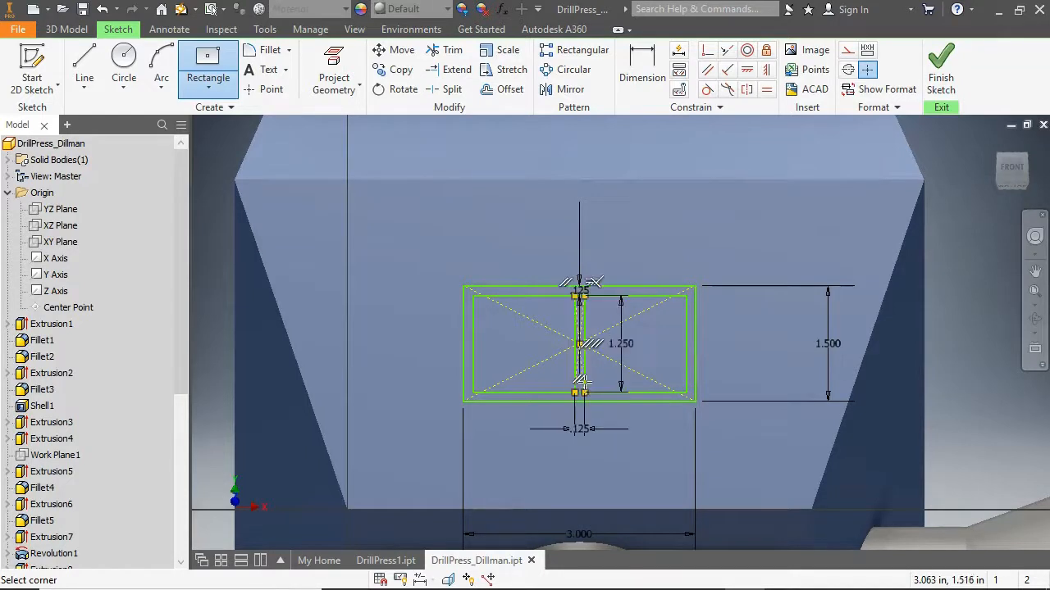
- Remove the overlapping line segments between the divider's two sides along the frame's upper inner edge, using Trim and Delete
left_click(447, 50)
scroll(579, 295, "up", 5)
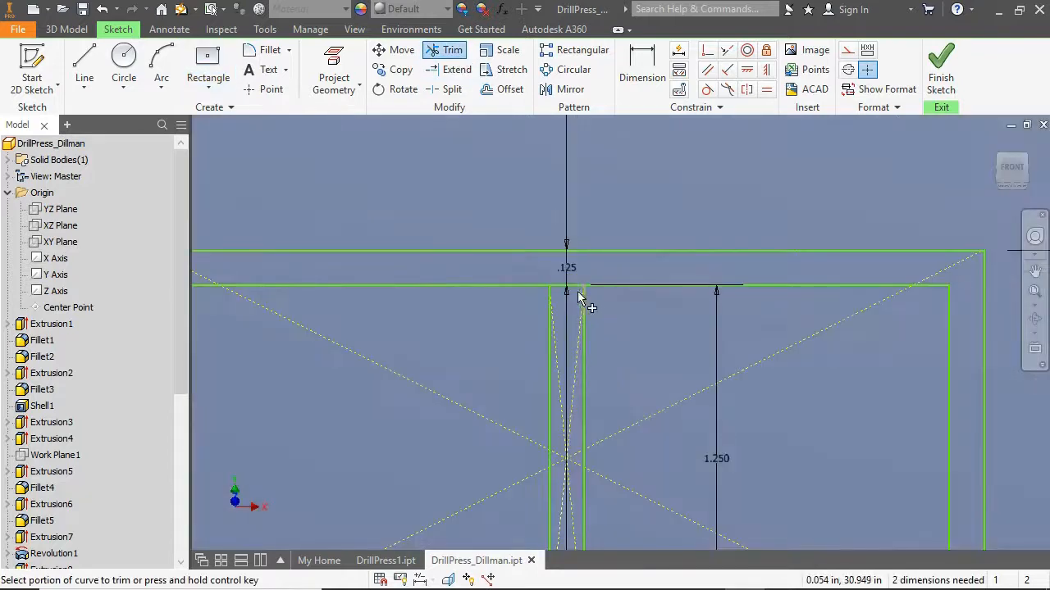
left_click(572, 286)
left_click(359, 153)
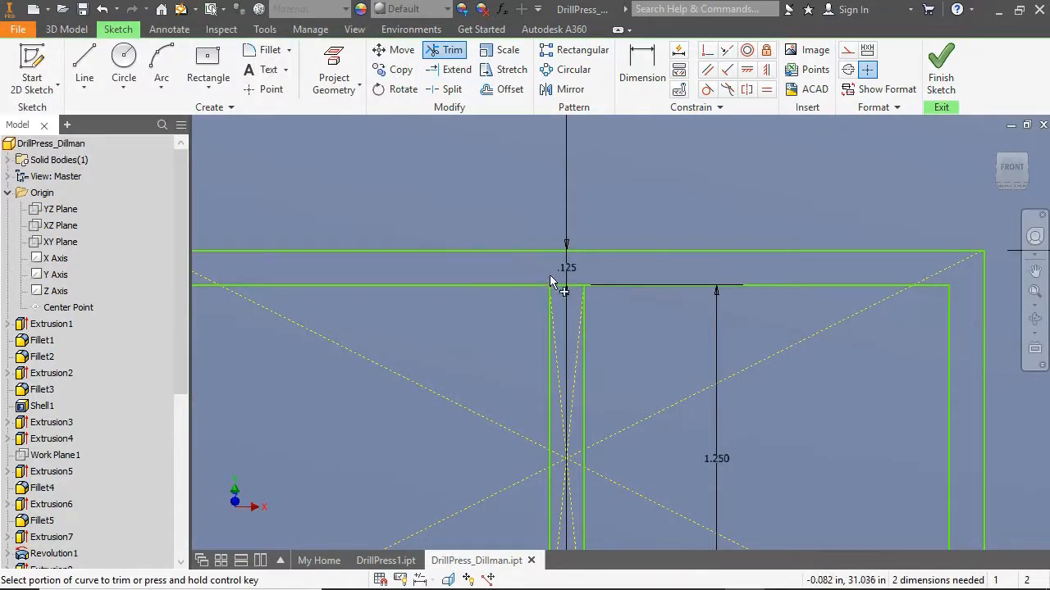
right_click(559, 289)
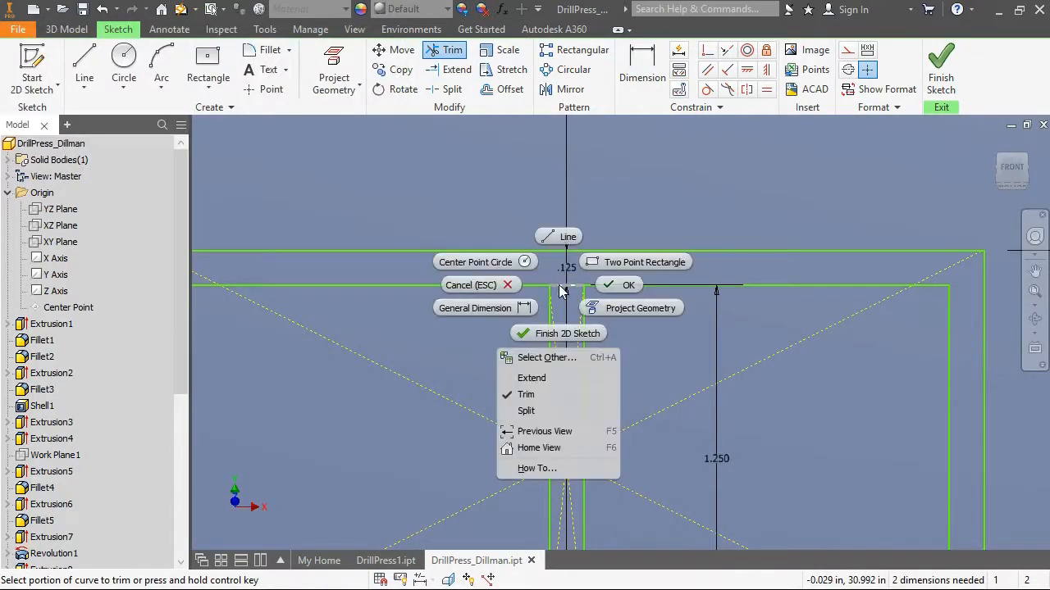
left_click(612, 287)
right_click(574, 129)
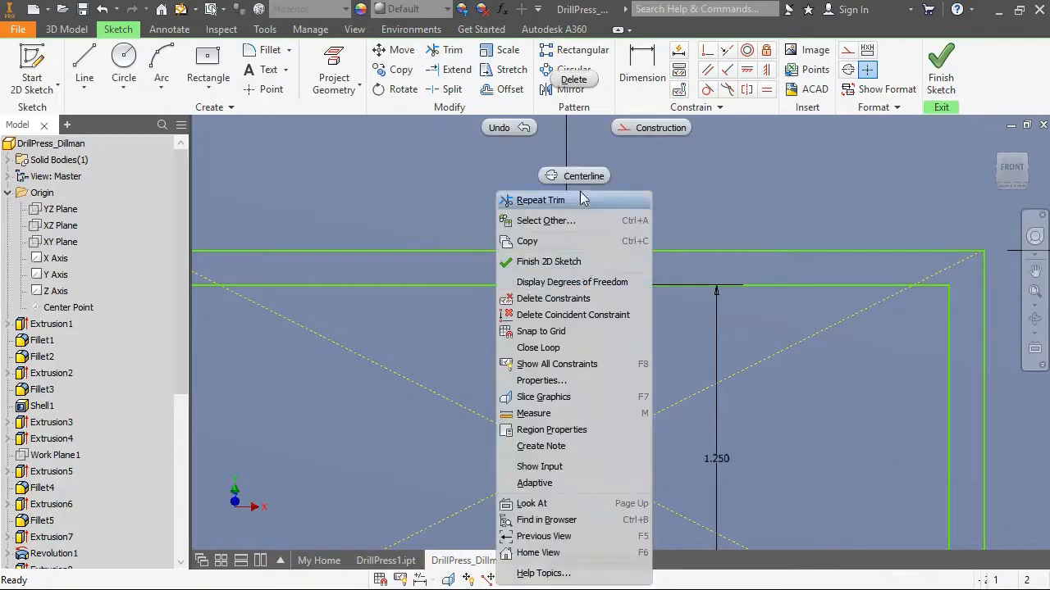
left_click(568, 80)
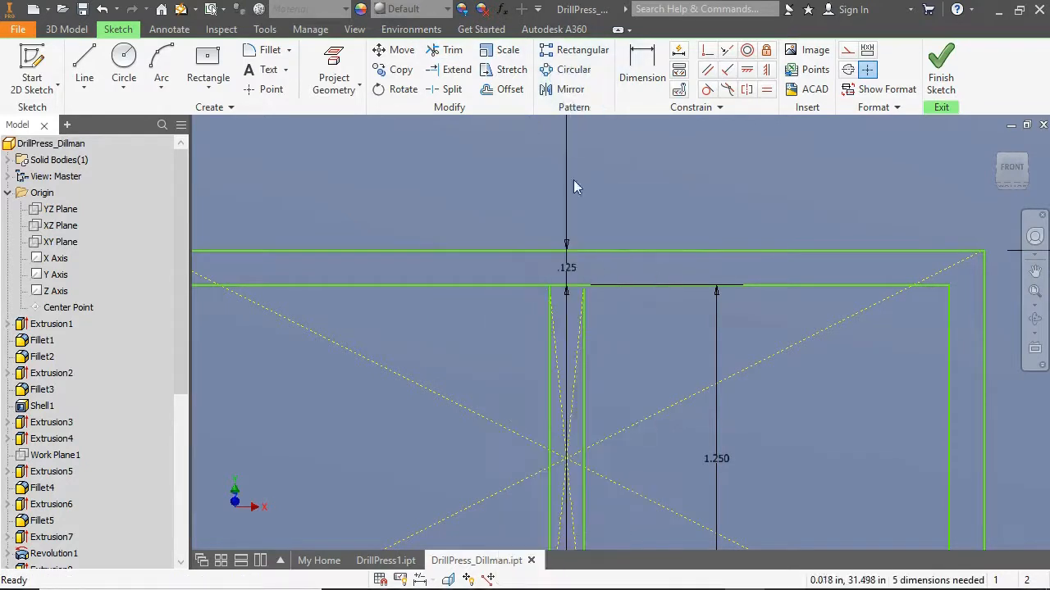
left_click(451, 51)
left_click(574, 285)
- Trim and delete the segments between the divider's sides along the frame's lower inner edge, and finish the sketch
scroll(567, 274, "down", 4)
scroll(573, 377, "up", 5)
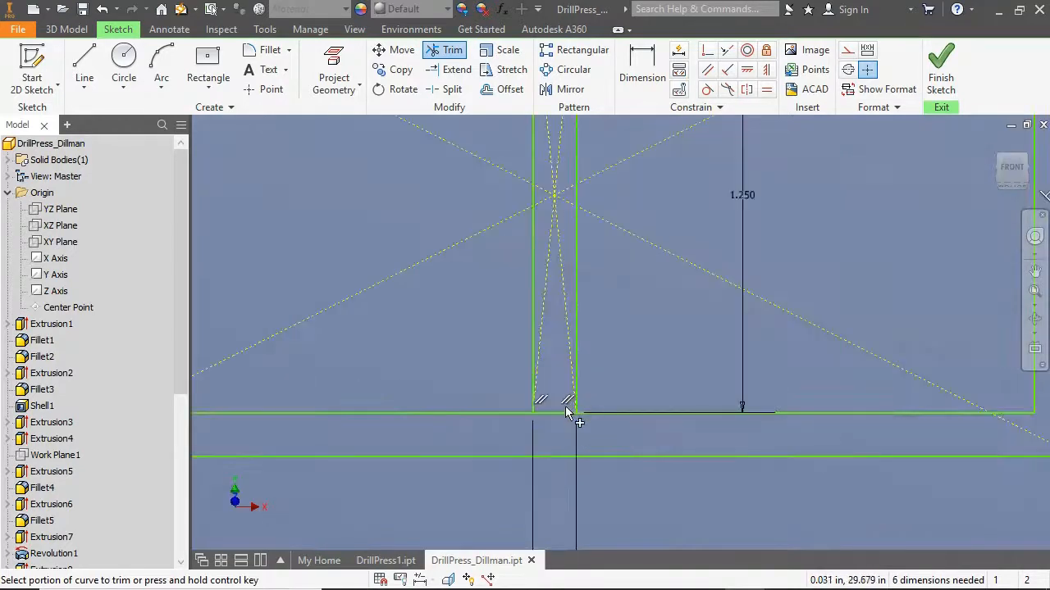
key("Escape")
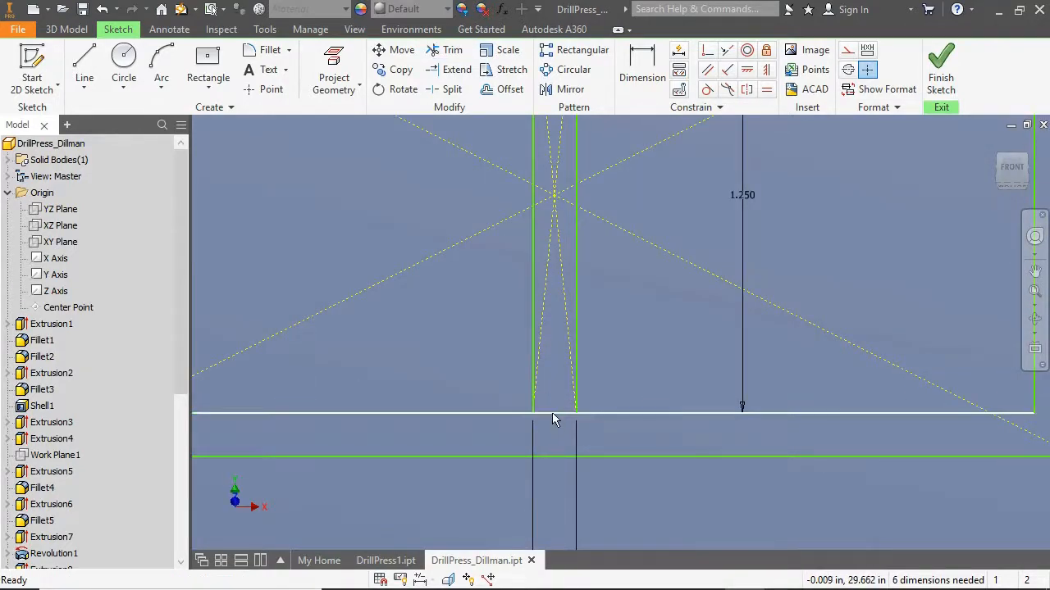
left_click(447, 50)
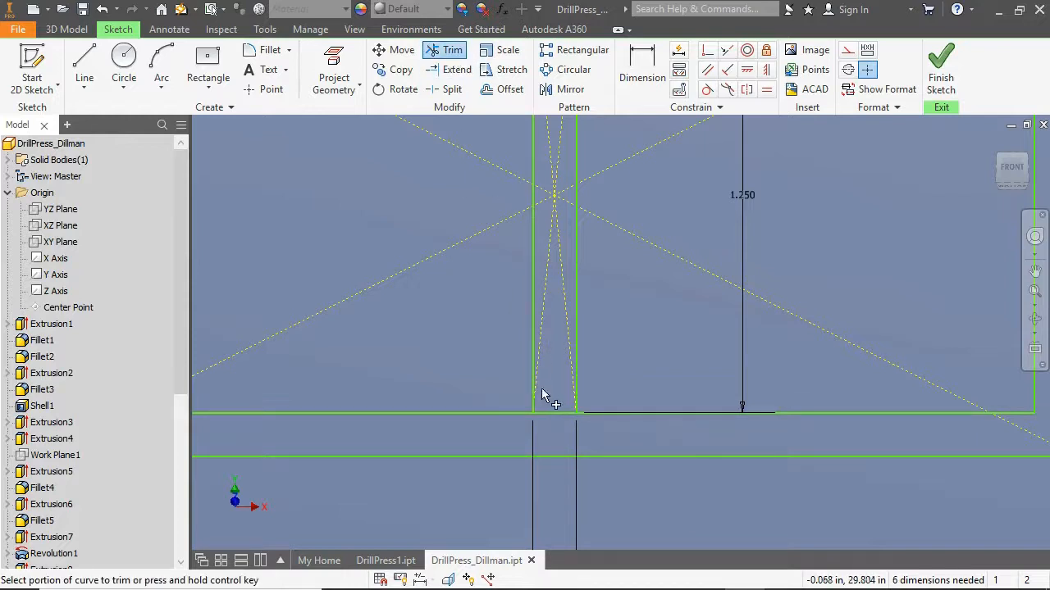
left_click(552, 409)
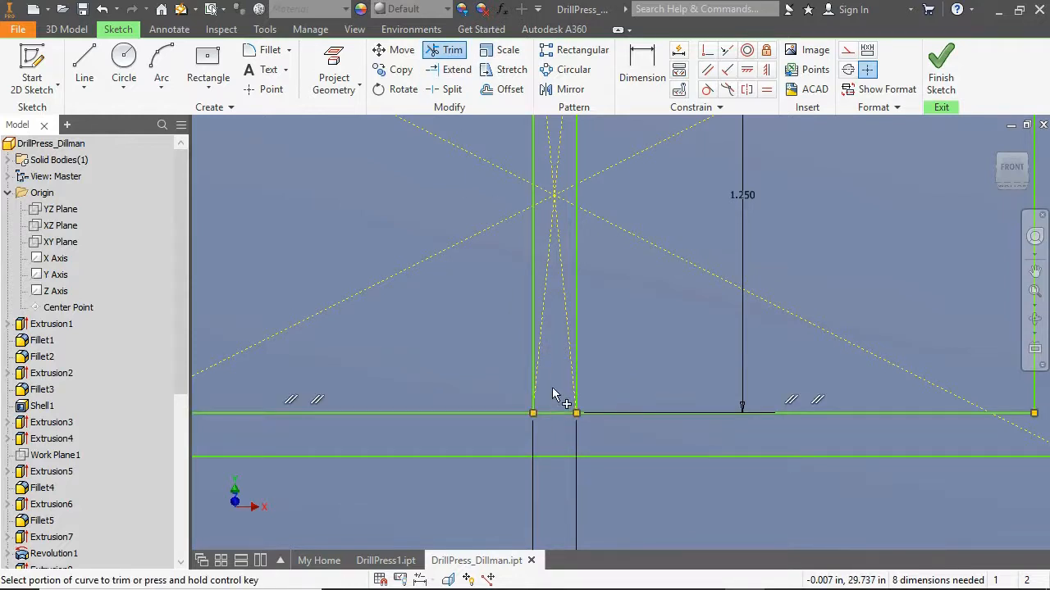
key("Escape")
right_click(549, 168)
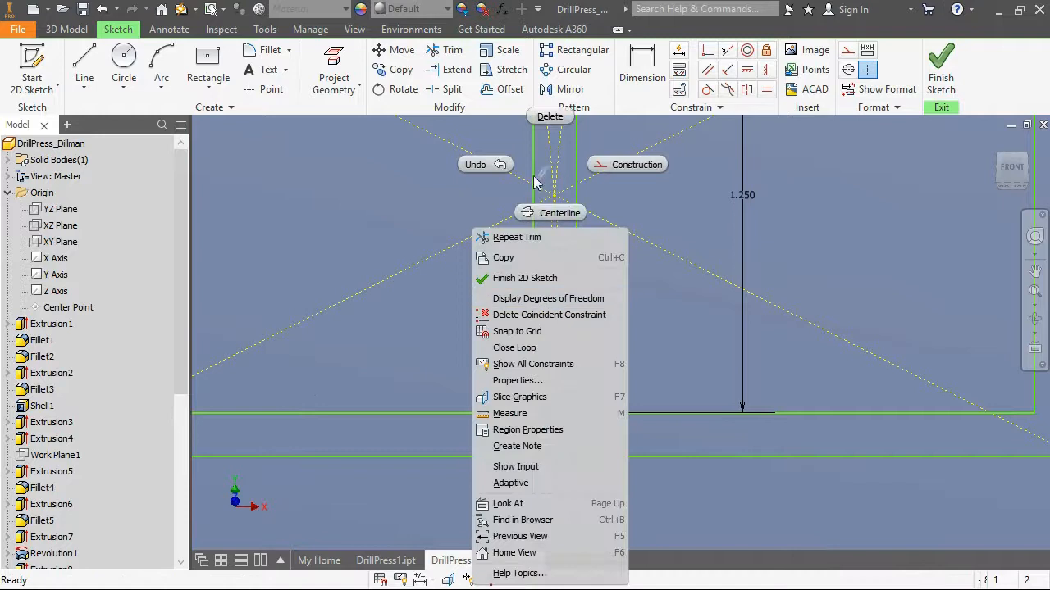
left_click(548, 116)
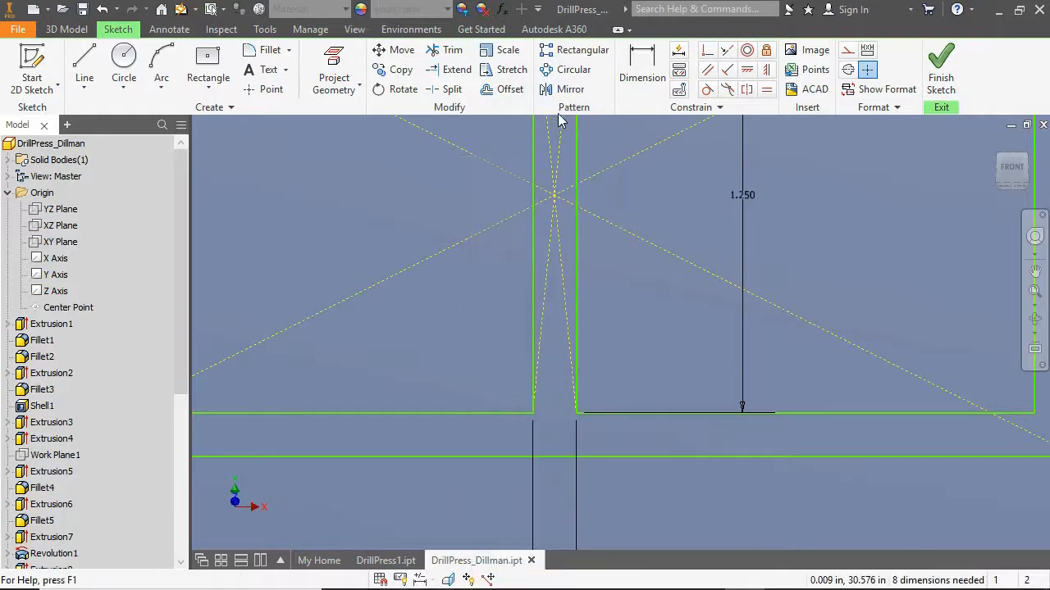
left_click(948, 74)
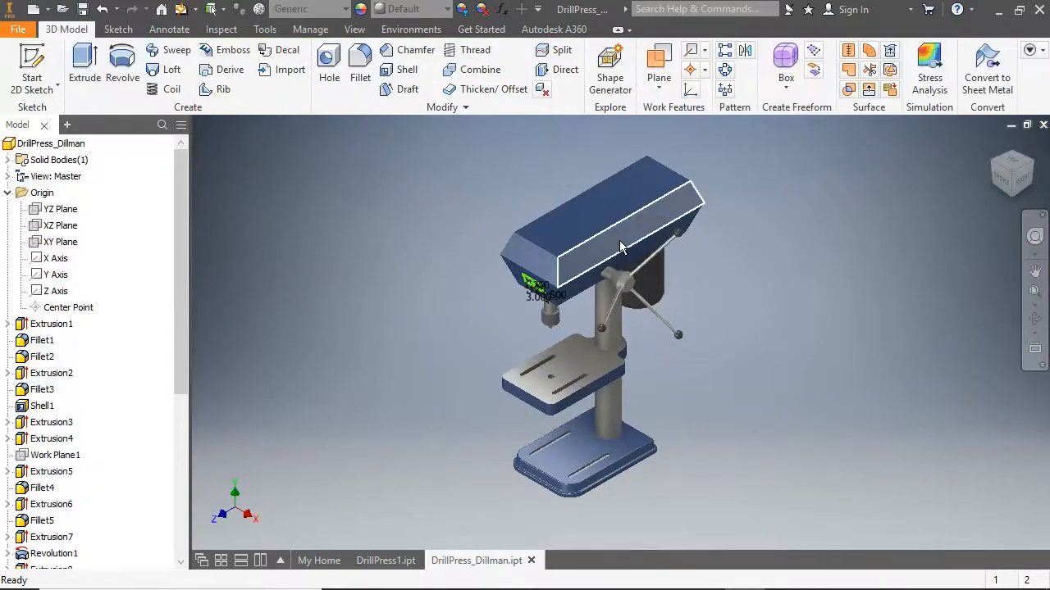
- Extrude the divided frame profile 0.75 in outward from the head face with a -3 degree taper
left_click(84, 66)
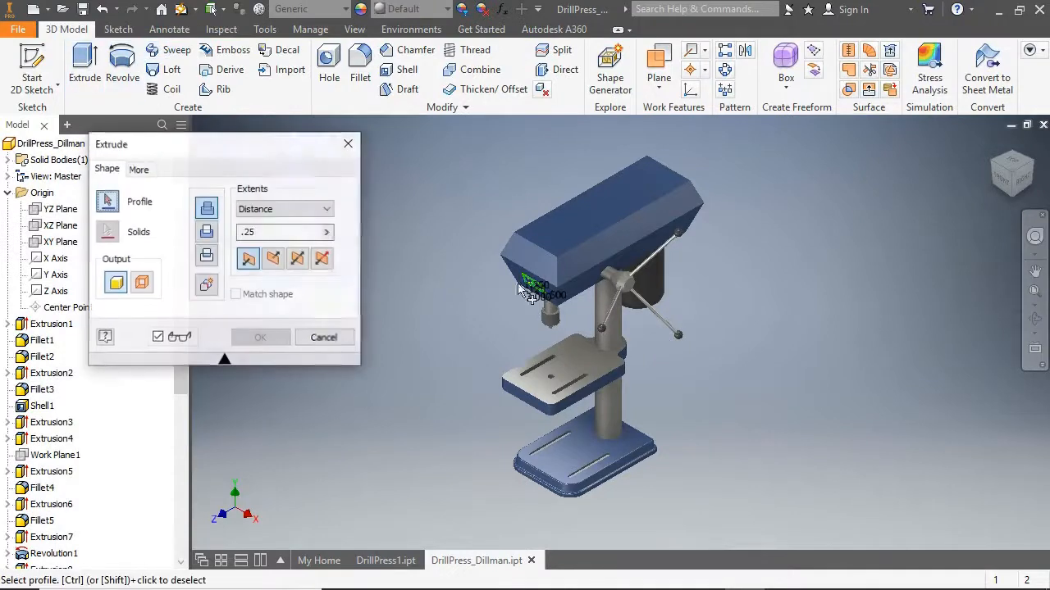
scroll(524, 291, "up", 6)
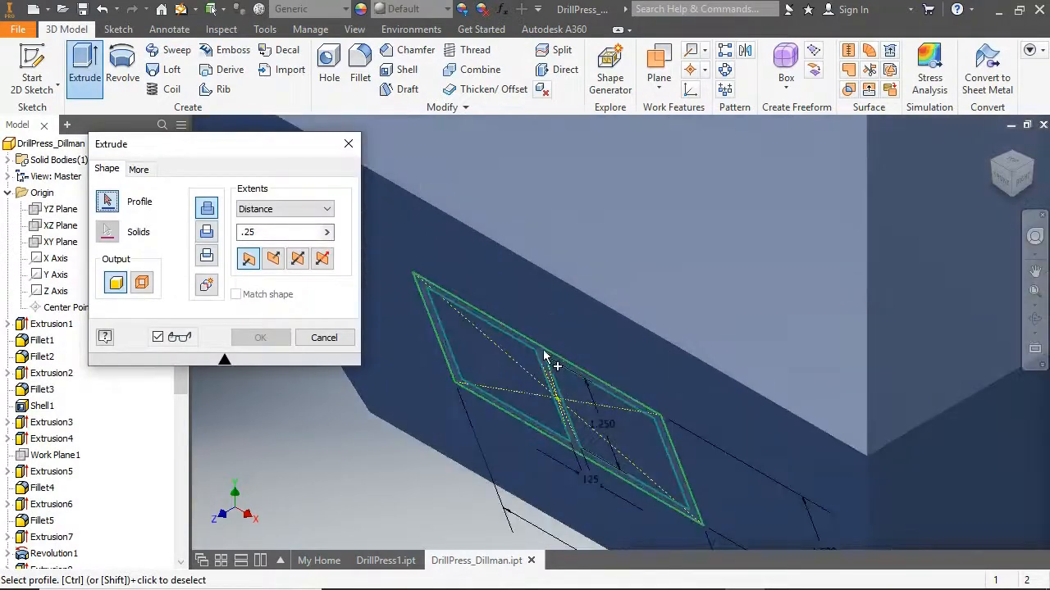
scroll(543, 353, "up", 2)
left_click(541, 351)
type(".75")
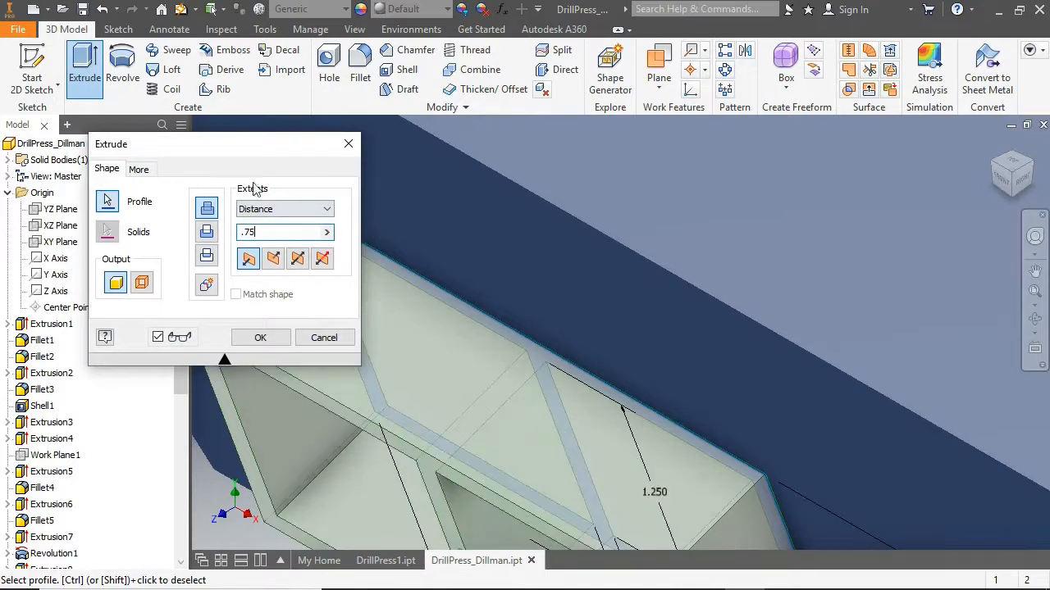
left_click(157, 169)
type("-3")
left_click(244, 337)
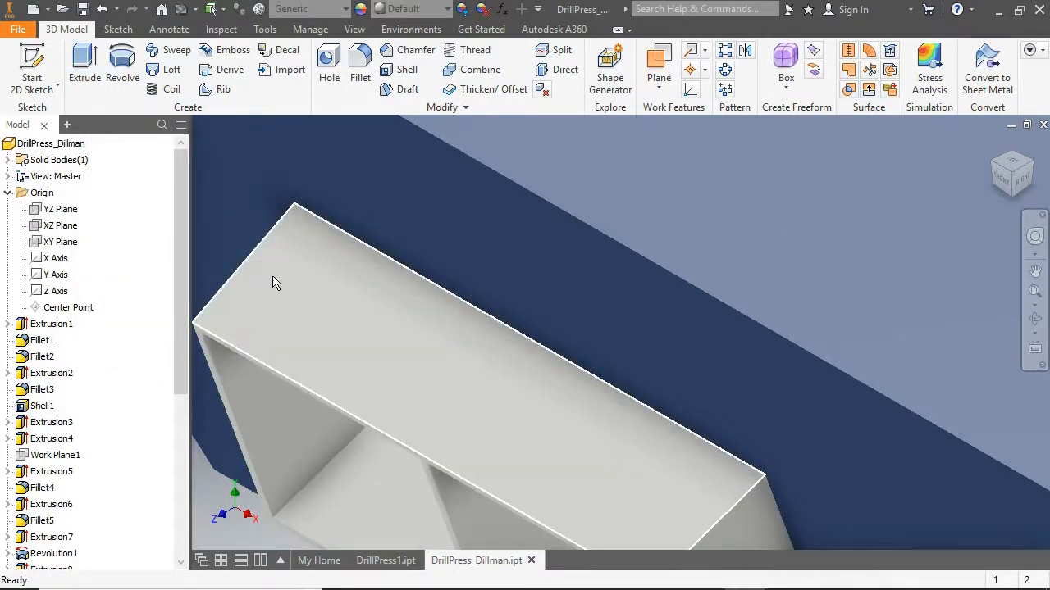
- Select the whole extruded frame from the side and apply the Dark Gray document appearance to it
scroll(332, 259, "up", 5)
left_click(1022, 181)
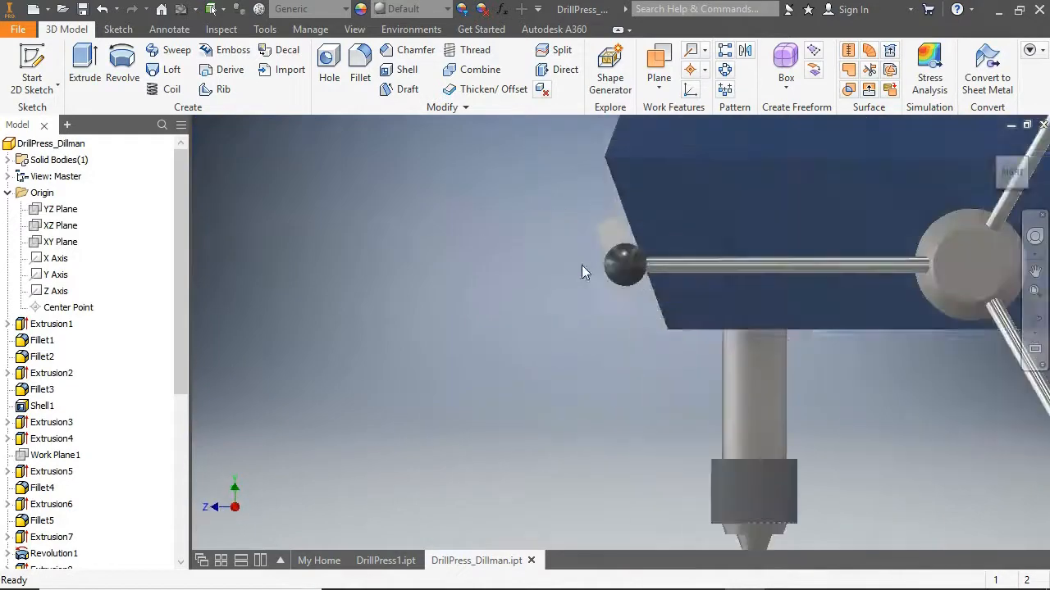
left_click(992, 172)
scroll(689, 309, "down", 5)
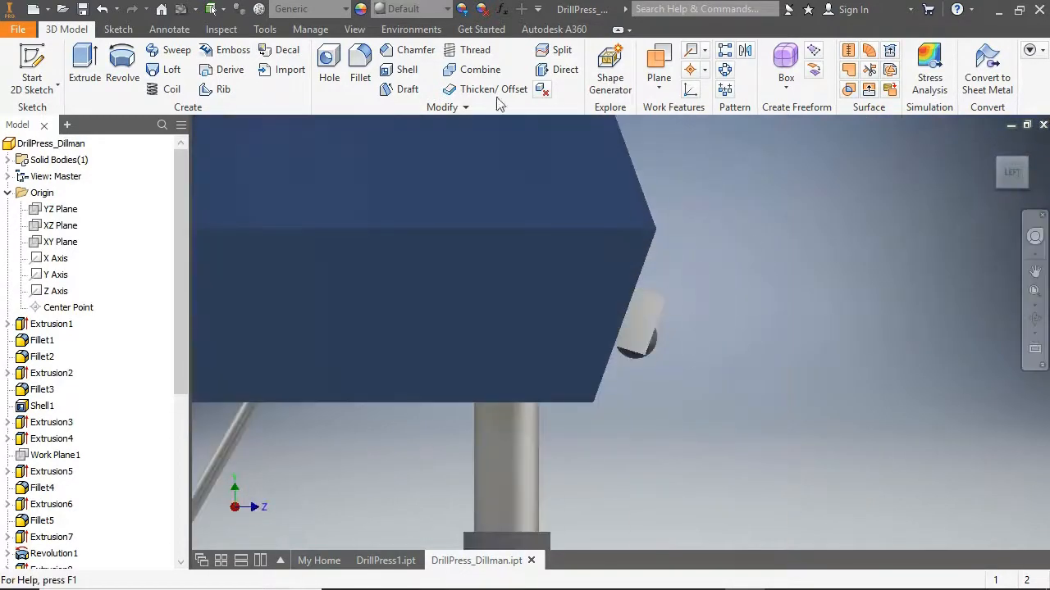
left_click(361, 9)
left_click_drag(609, 268, 671, 356)
left_click(166, 152)
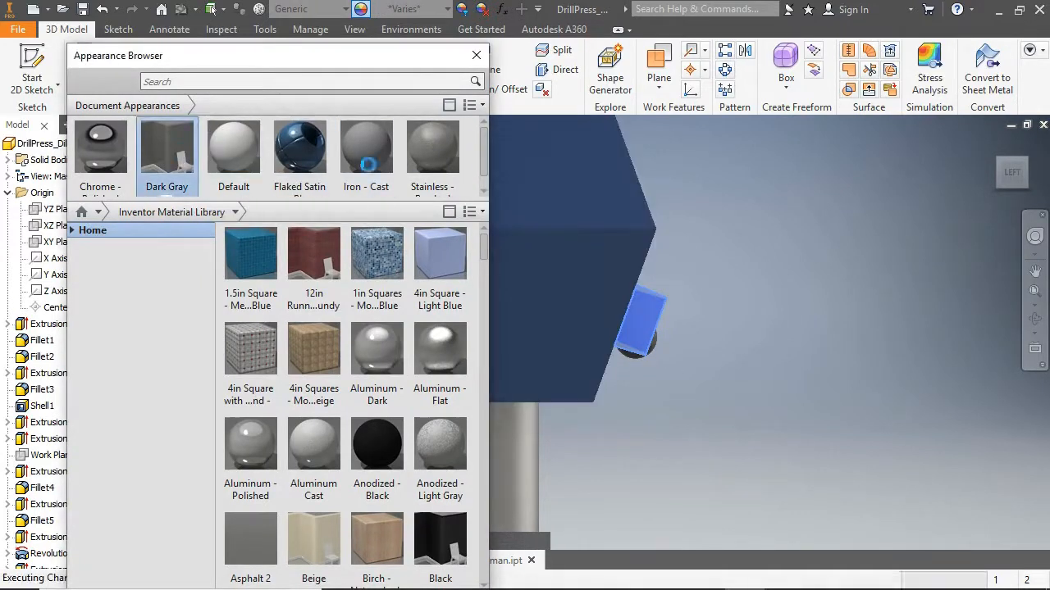
left_click(476, 55)
left_click(997, 146)
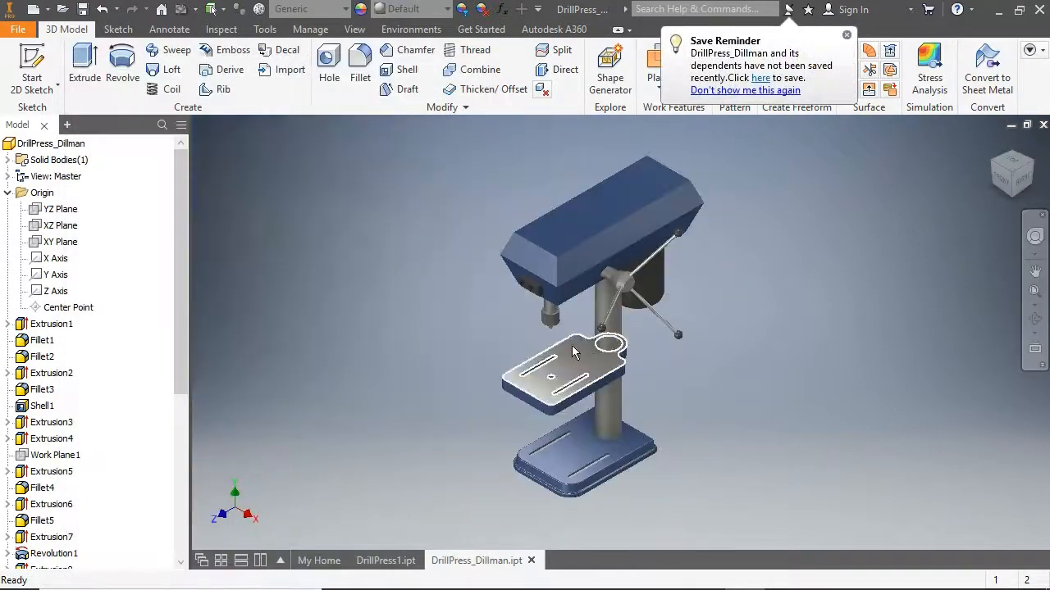
- Start a new sketch on the head's lower angled front face, behind the divided frame
left_click(32, 68)
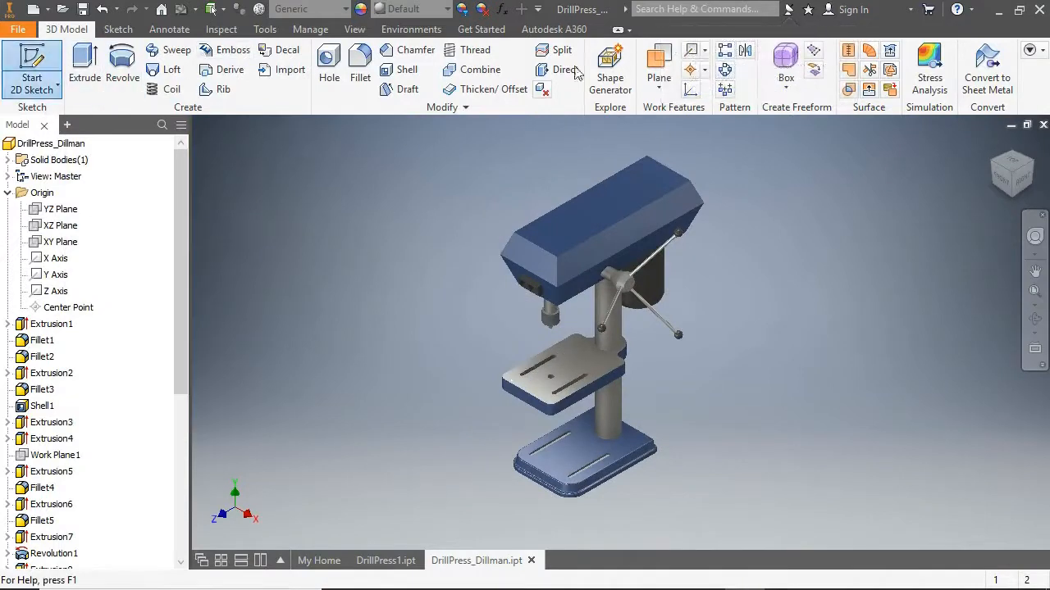
scroll(551, 271, "up", 5)
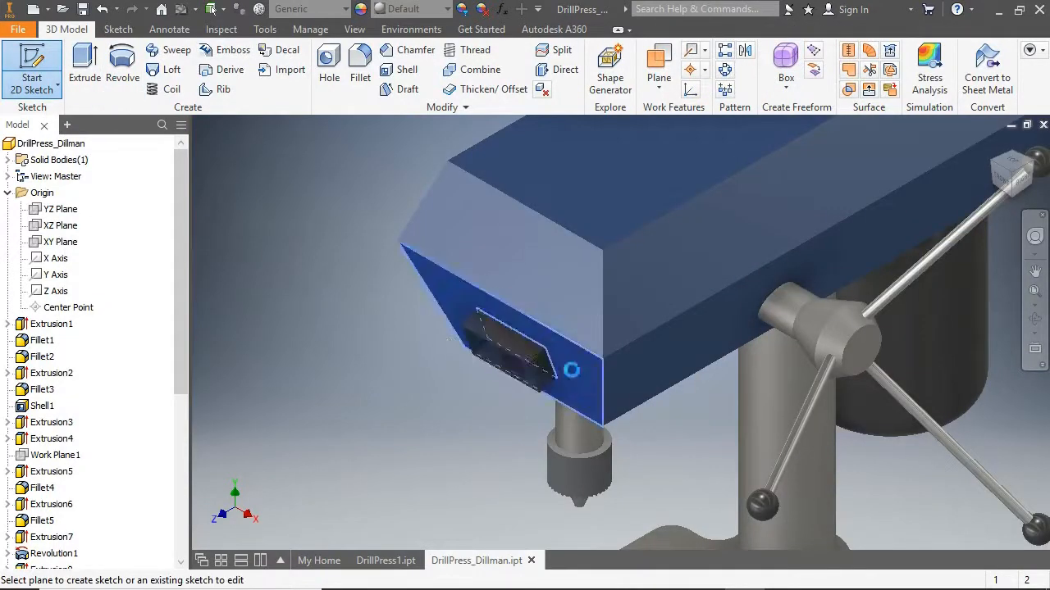
left_click(557, 369)
scroll(586, 337, "down", 6)
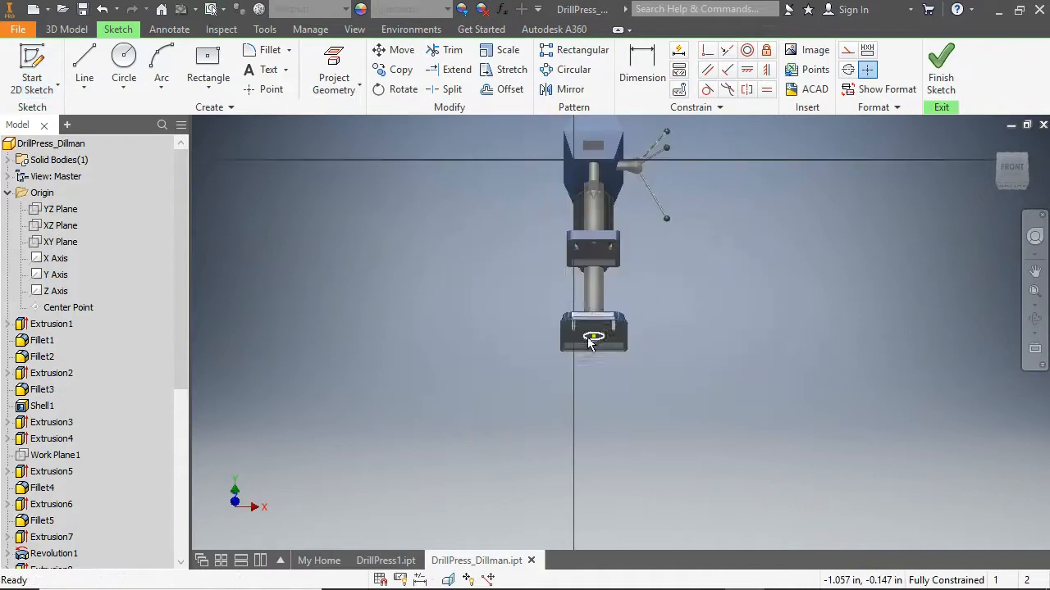
scroll(571, 138, "down", 3)
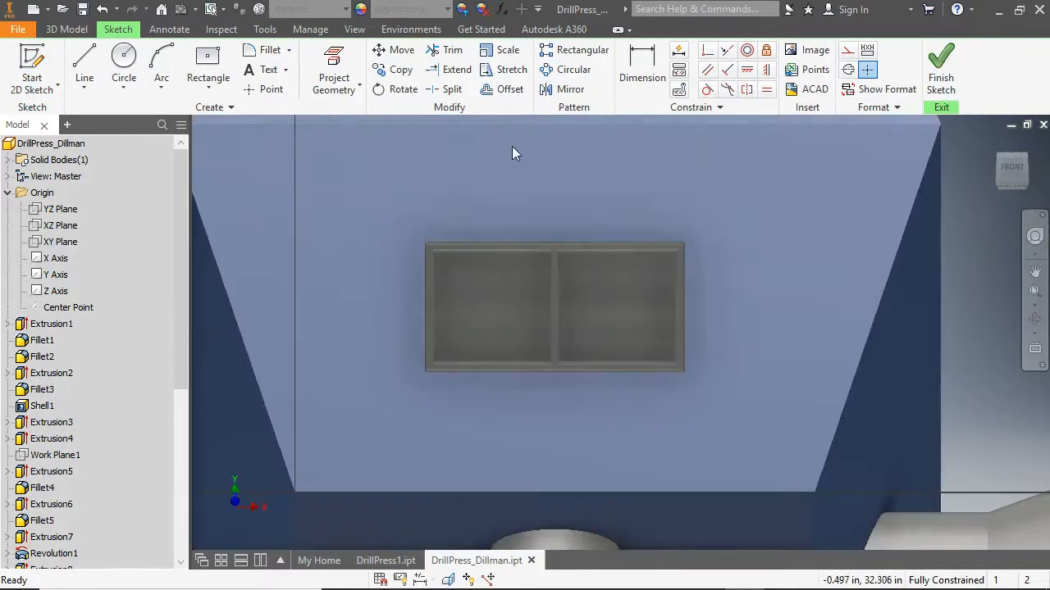
- Draw a 1.125 in by 1.125 in center rectangle inside the frame's left compartment, centered under its upper edge's midpoint
left_click(207, 68)
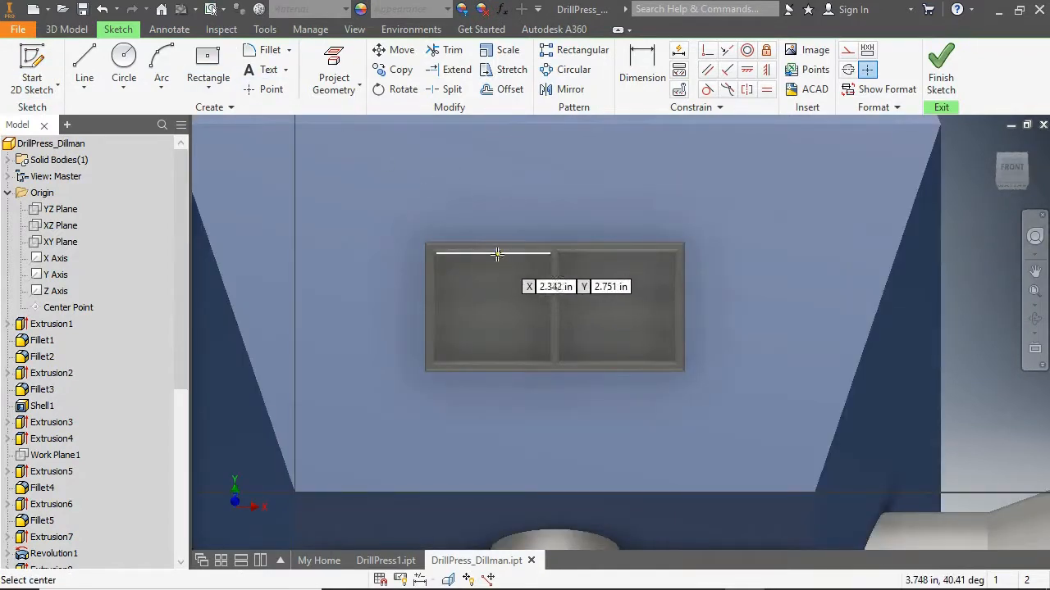
left_click(492, 302)
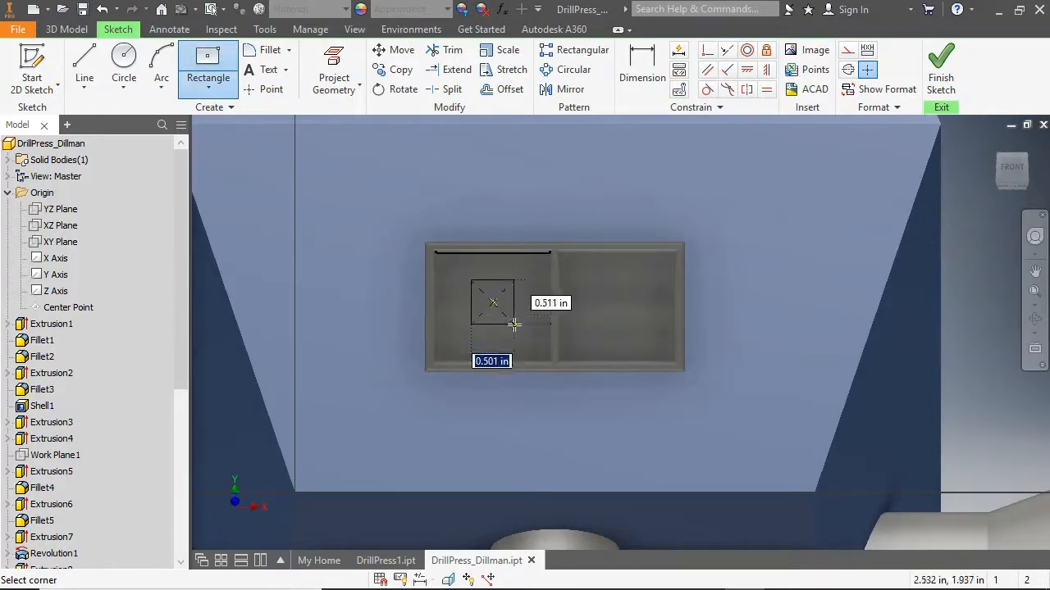
type("1.125")
key("Tab")
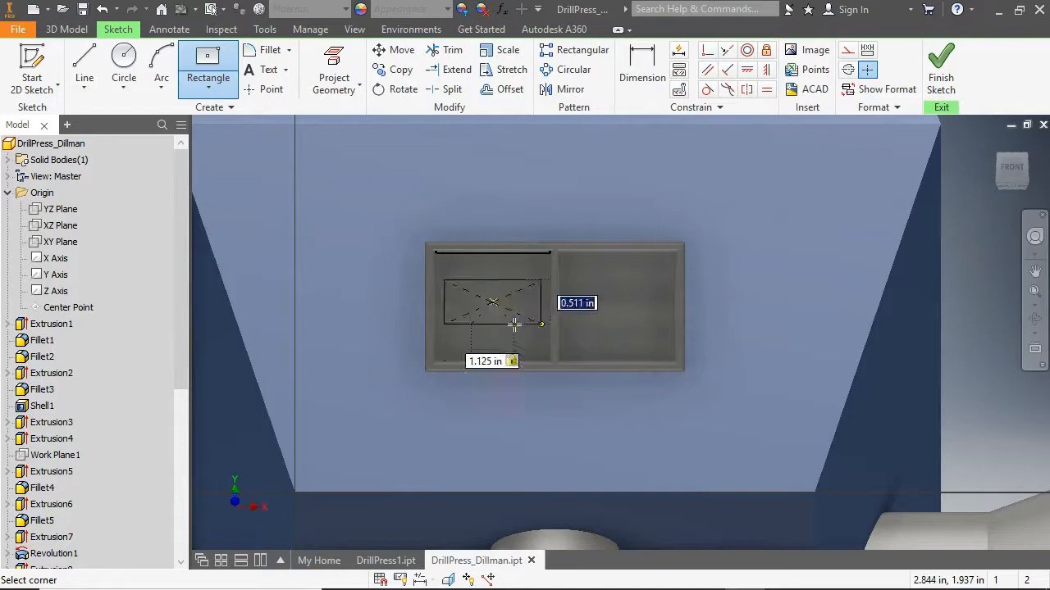
type("1.125")
key("Return")
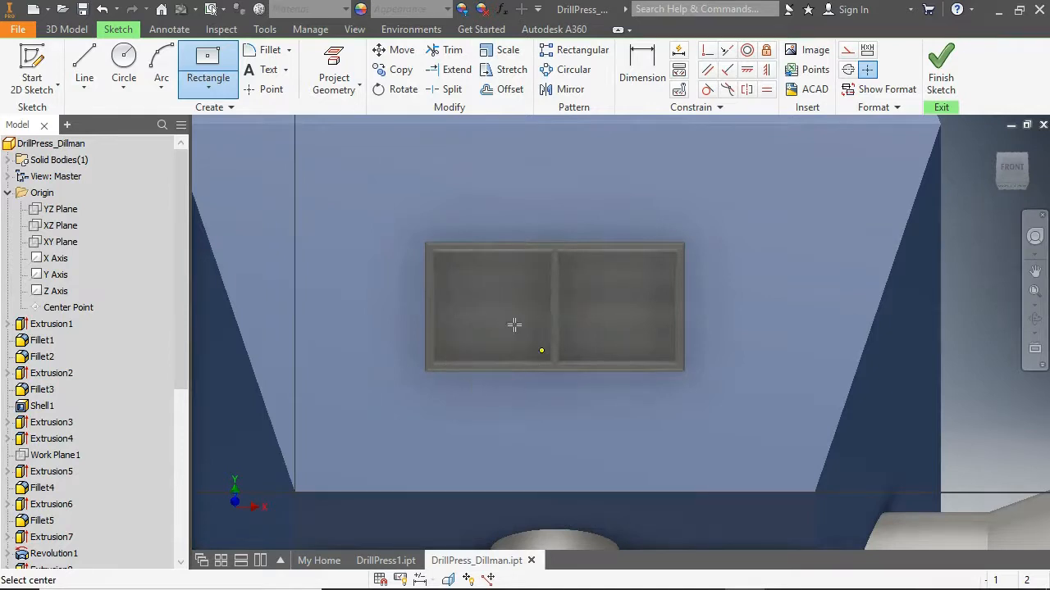
- Draw a 1.125 in by 1.125 in center rectangle inside the frame's right compartment
left_click(616, 301)
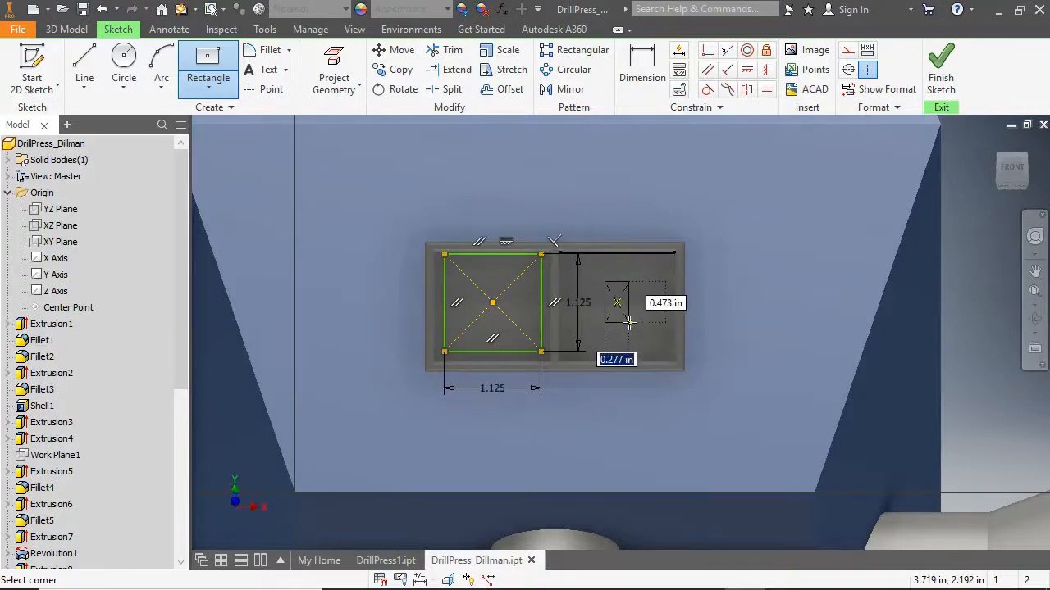
key("Tab")
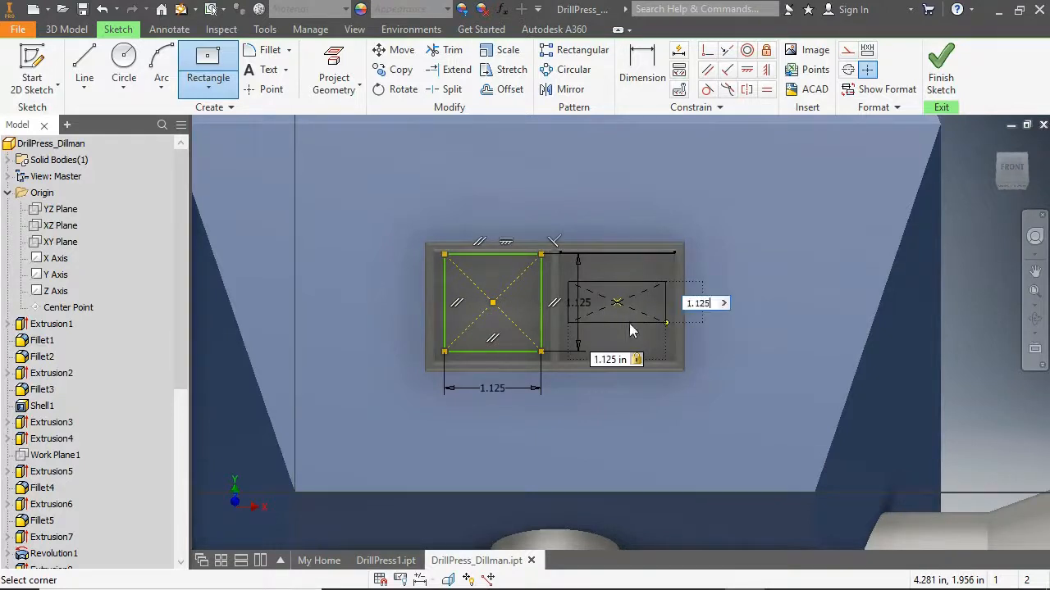
type("1.125")
key("Return")
- Constrain both rectangle centers horizontally to the midpoint of the right compartment's outer side edge and finish the sketch
left_click(746, 69)
left_click(617, 303)
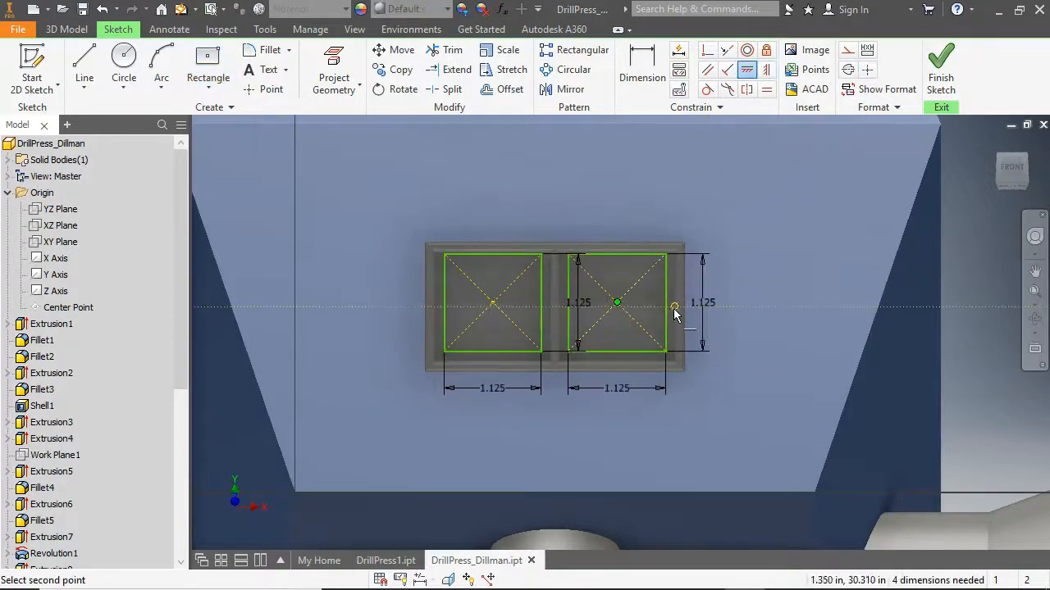
left_click(673, 308)
left_click(492, 304)
left_click(616, 307)
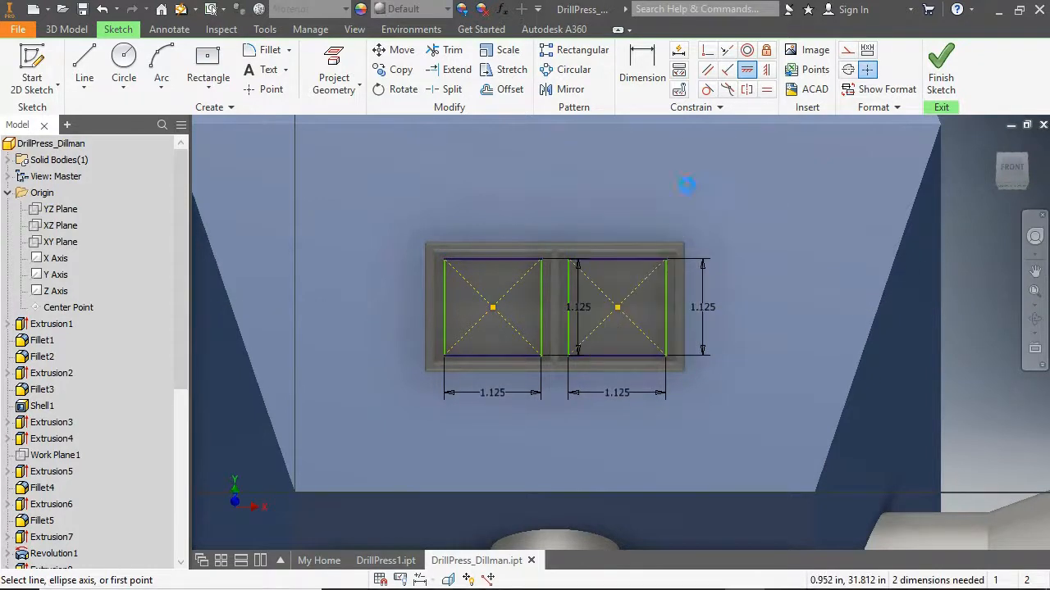
left_click(940, 73)
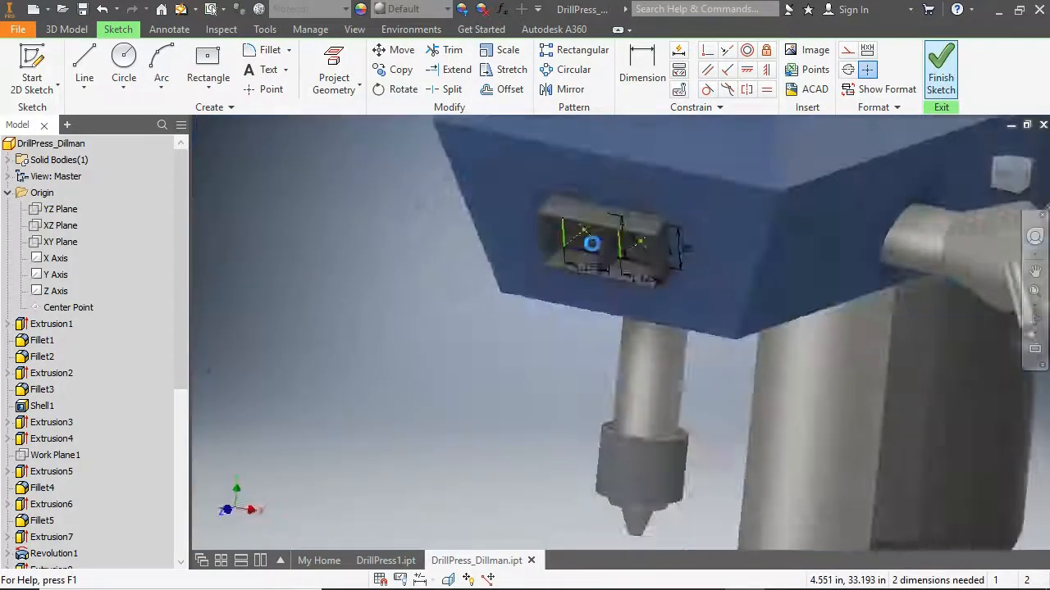
- Extrude both square profiles 0.85 in outward from the head face through the frame compartments
key("e")
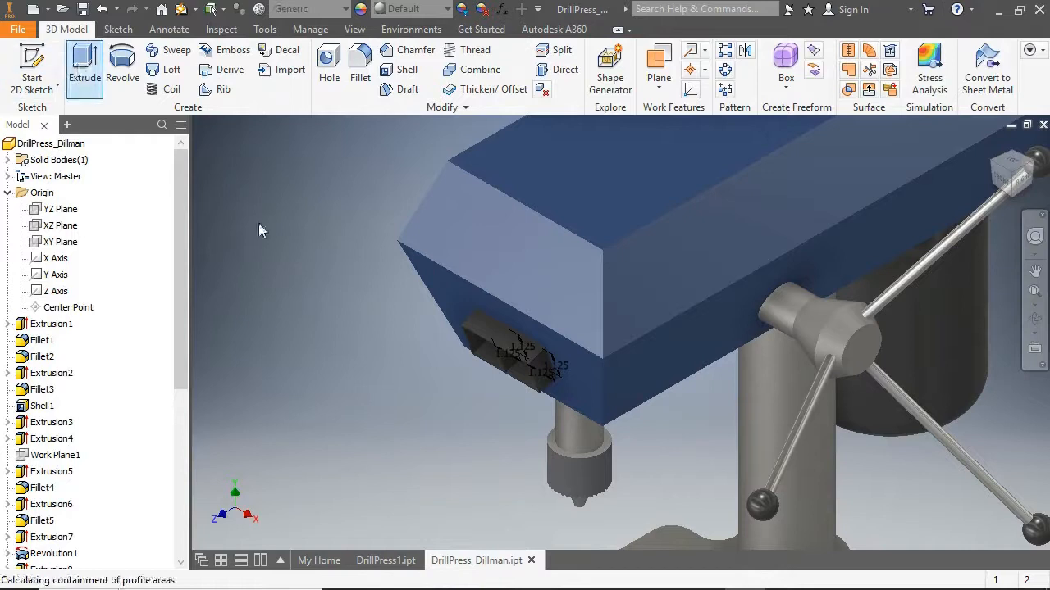
scroll(455, 354, "up", 6)
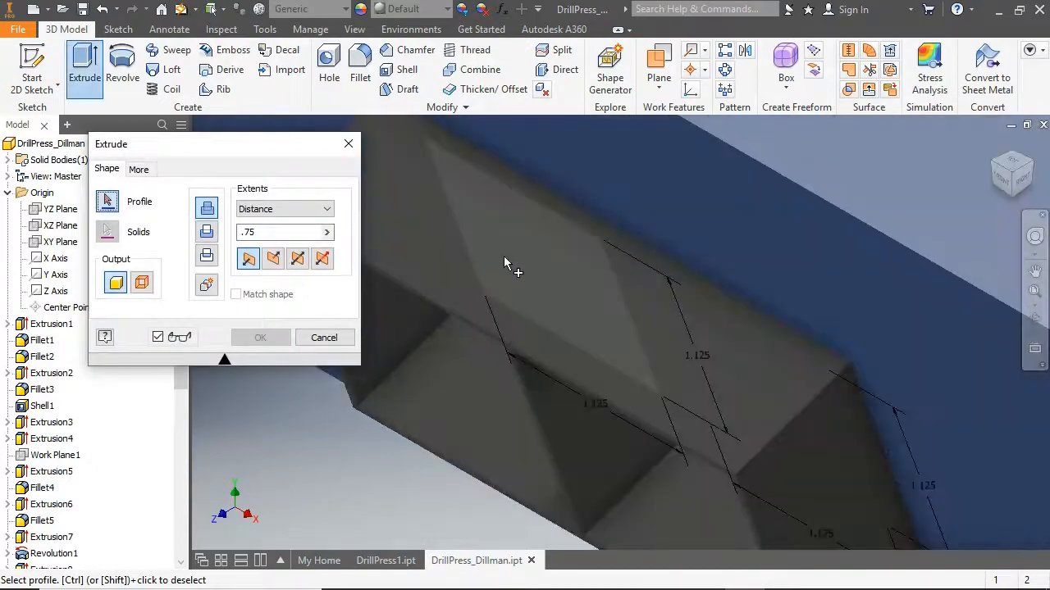
left_click(504, 261)
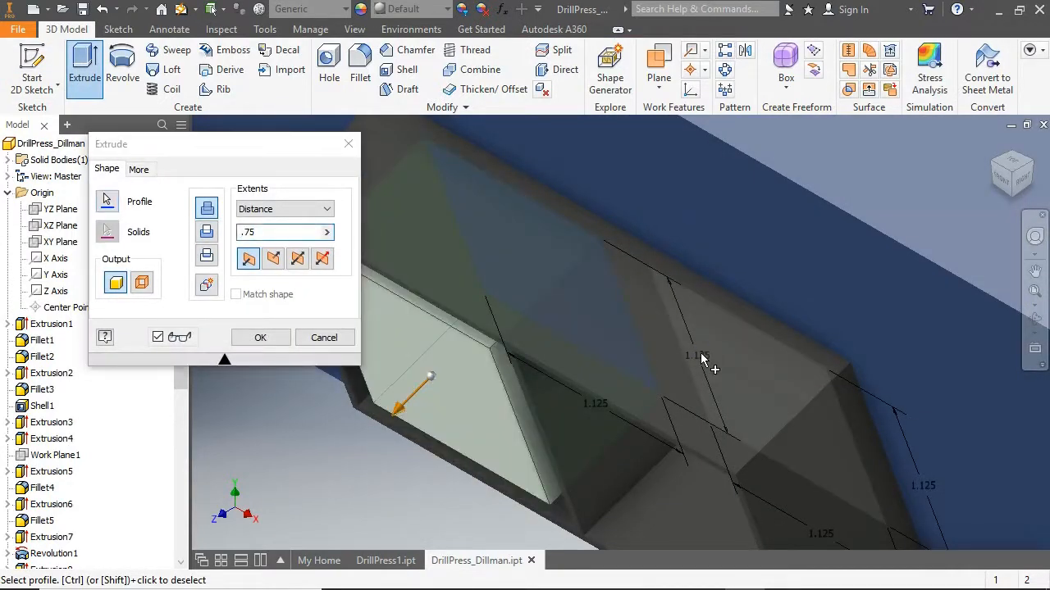
left_click(700, 354)
left_click(281, 232)
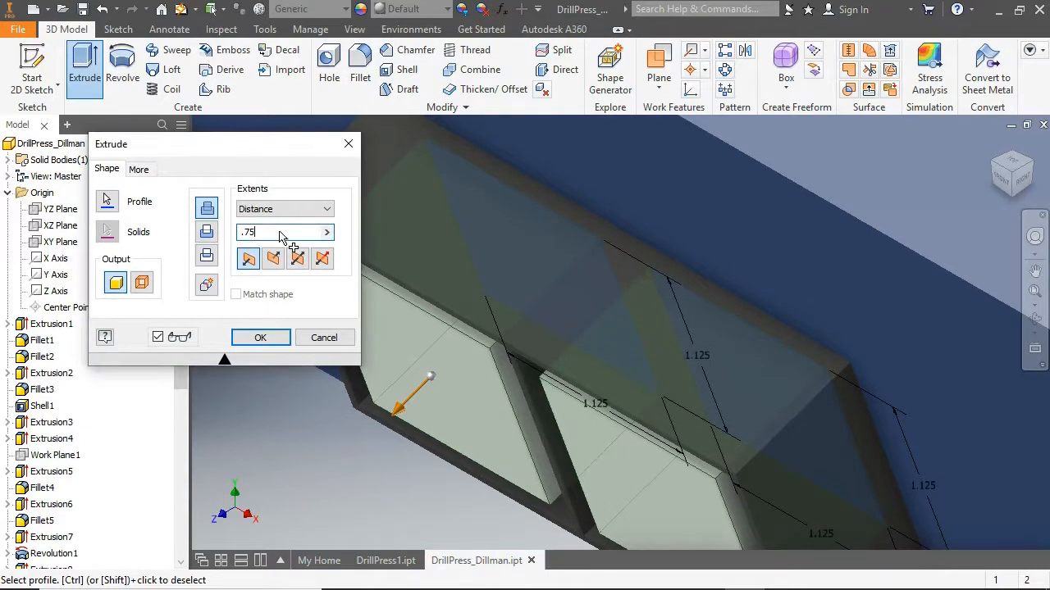
type("85")
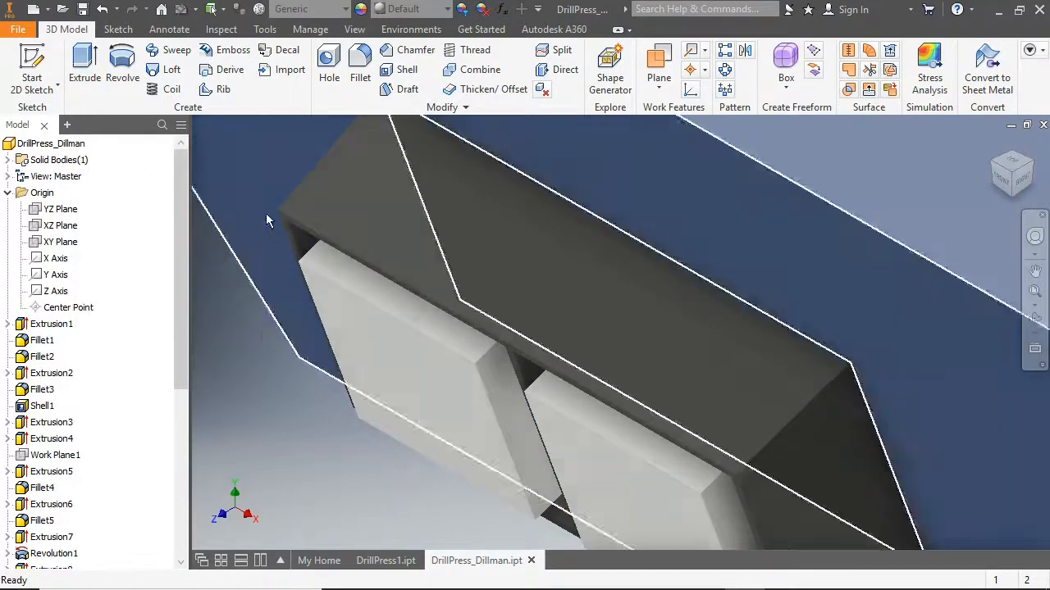
- Set up a 0.125 in fillet on the left square insert's four front edges and four corner edges
type("f")
left_click(480, 364)
left_click(481, 382)
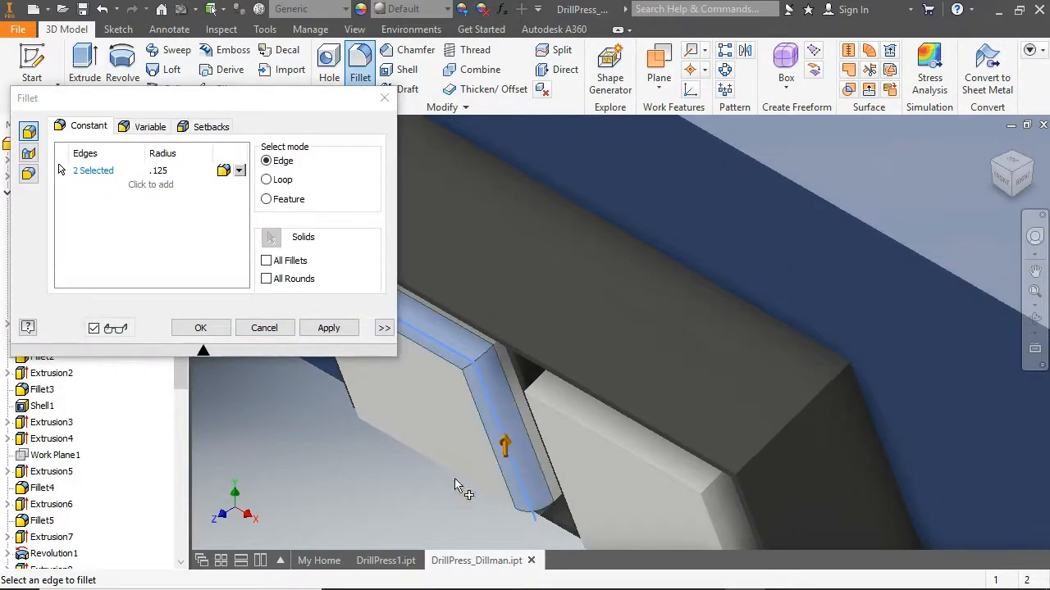
left_click(1013, 183)
scroll(562, 361, "down", 8)
left_click(484, 317)
left_click(558, 393)
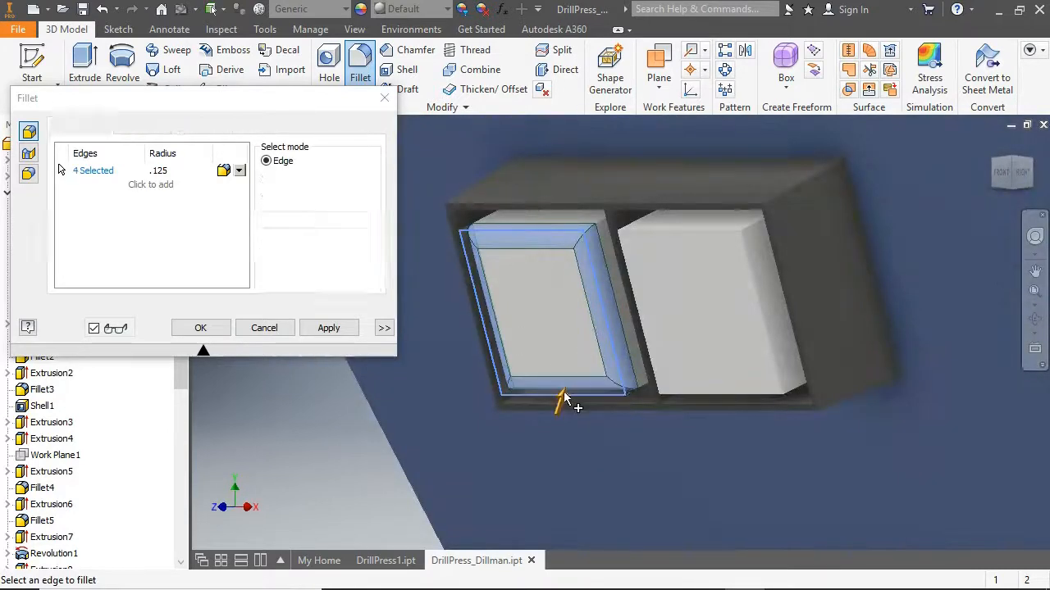
left_click(633, 353)
left_click(496, 206)
left_click(533, 384)
left_click(533, 380)
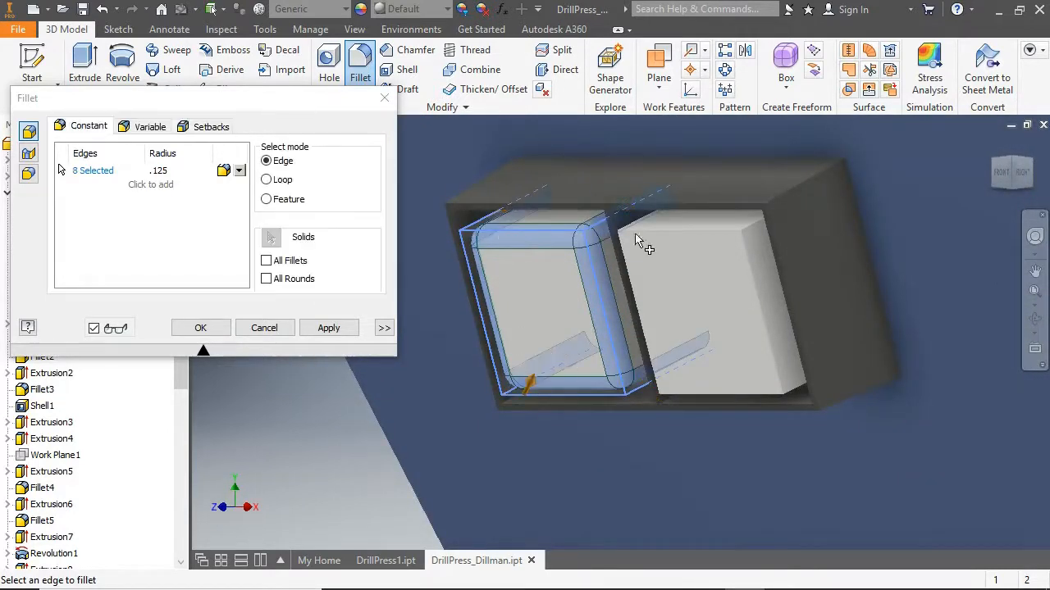
- Add the right square insert's four front edges and four corner edges to the 0.125 in fillet and create it
left_click(643, 218)
left_click(755, 225)
left_click(791, 392)
left_click(702, 375)
left_click(705, 395)
left_click(766, 322)
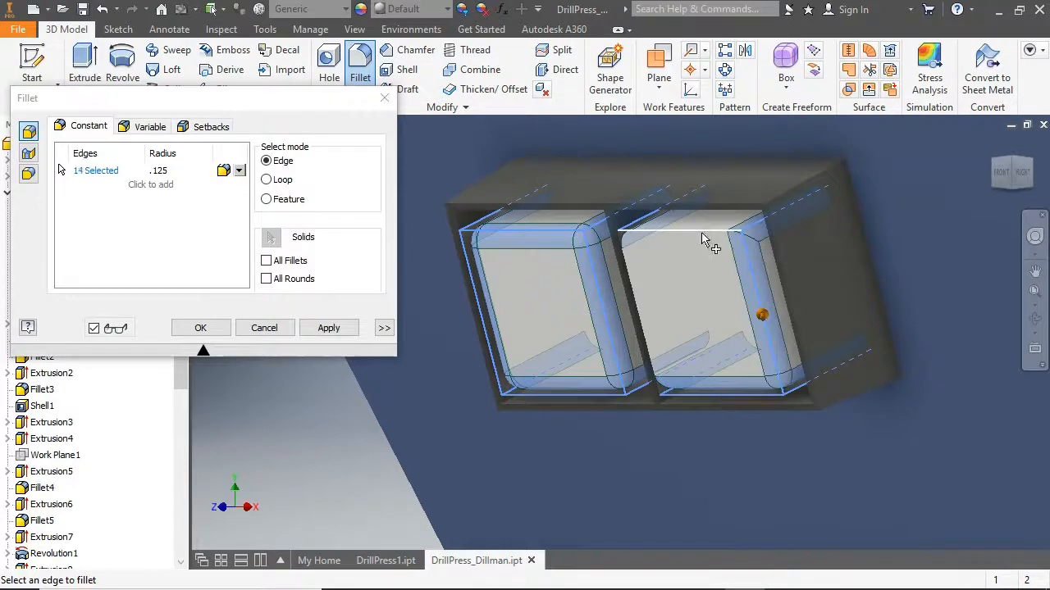
left_click(702, 233)
left_click(631, 287)
left_click(351, 328)
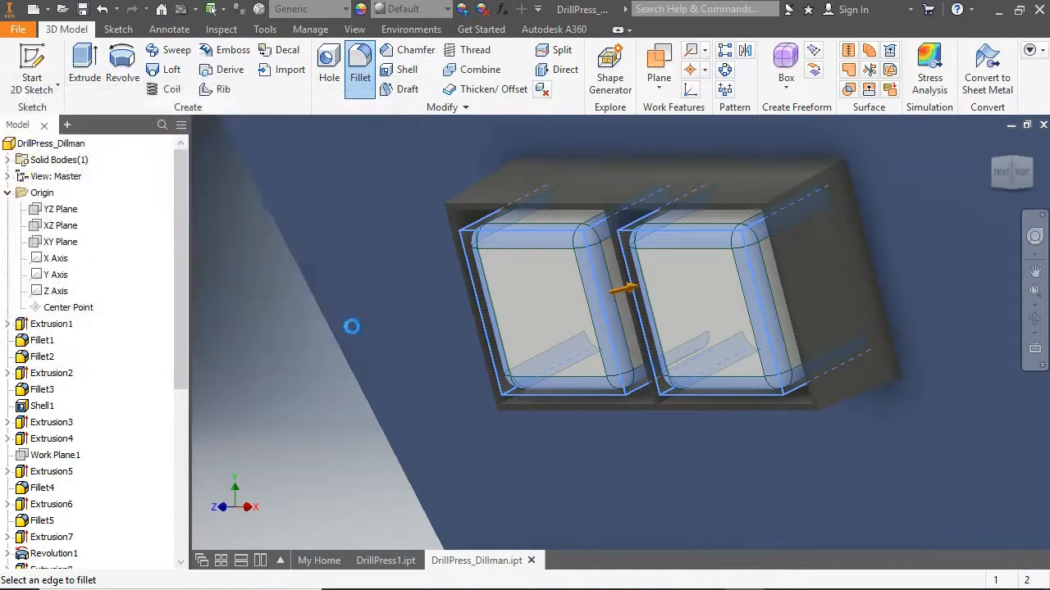
left_click(250, 330)
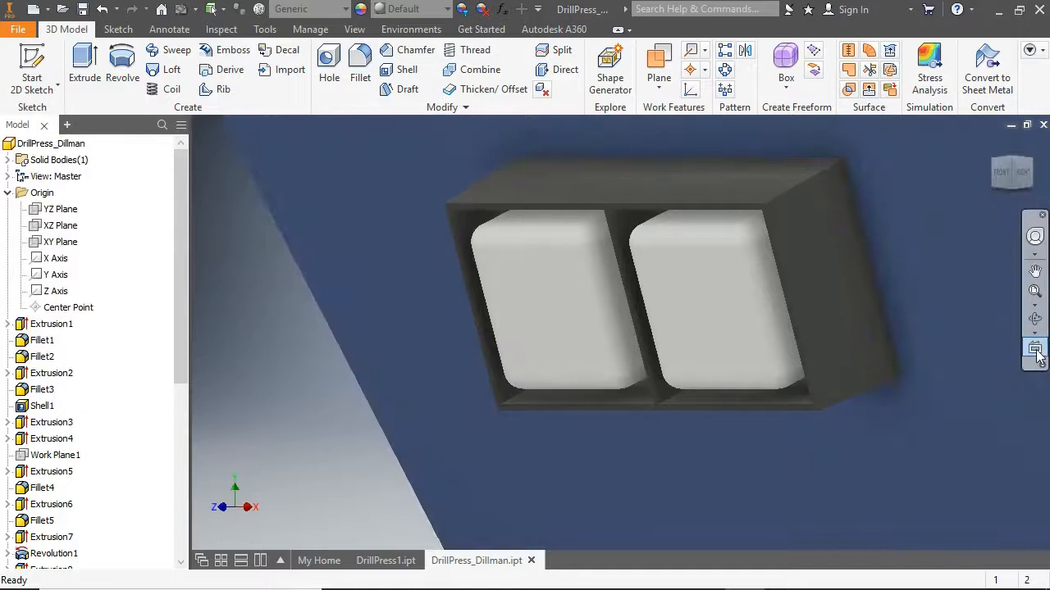
- Face the square inserts head-on and apply the Dark Green library appearance to the whole left insert
left_click(1035, 348)
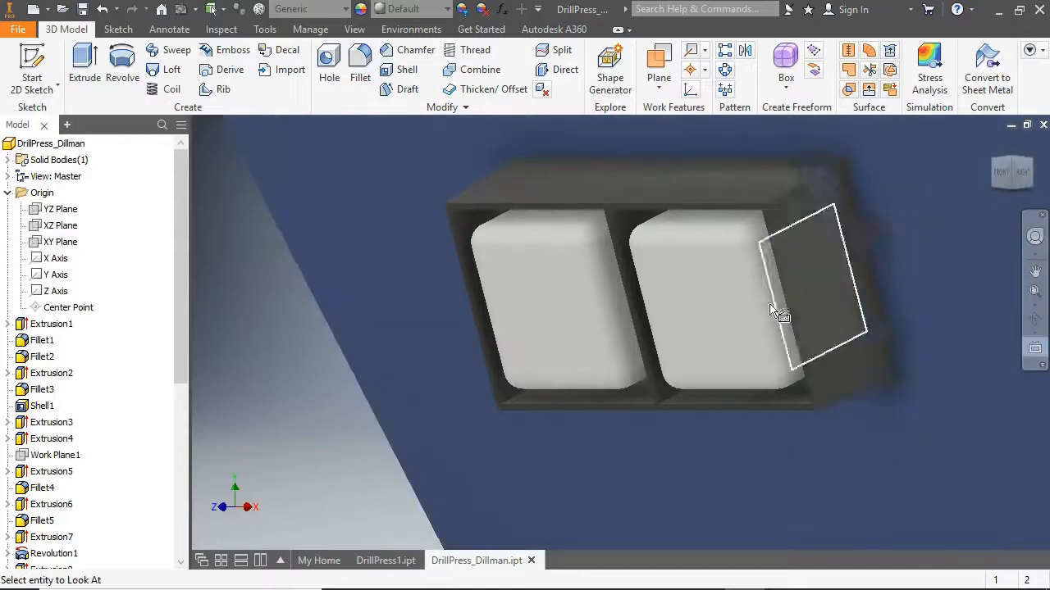
left_click(729, 306)
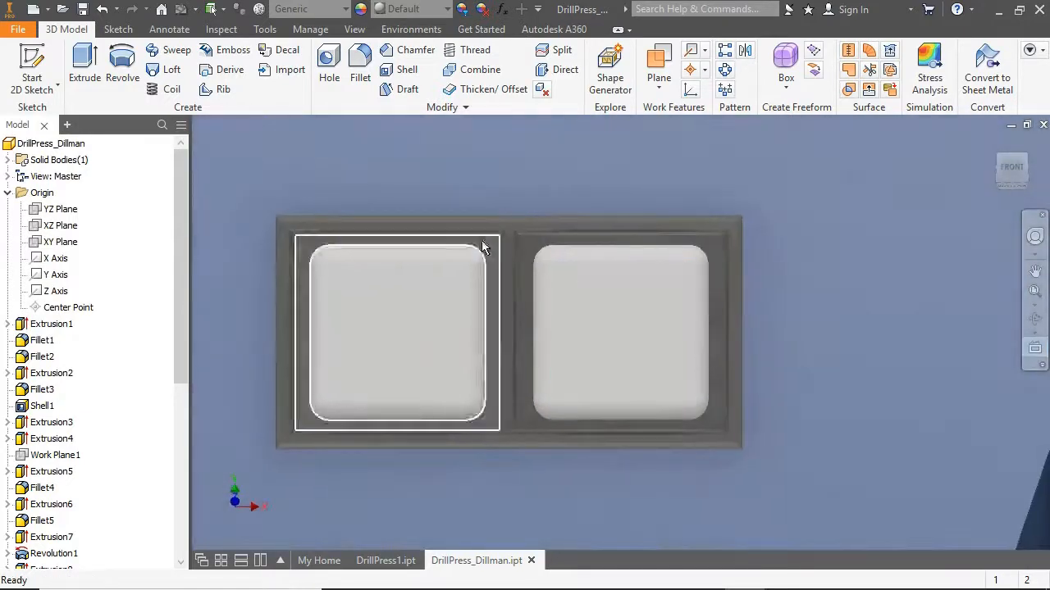
left_click(361, 9)
type("green")
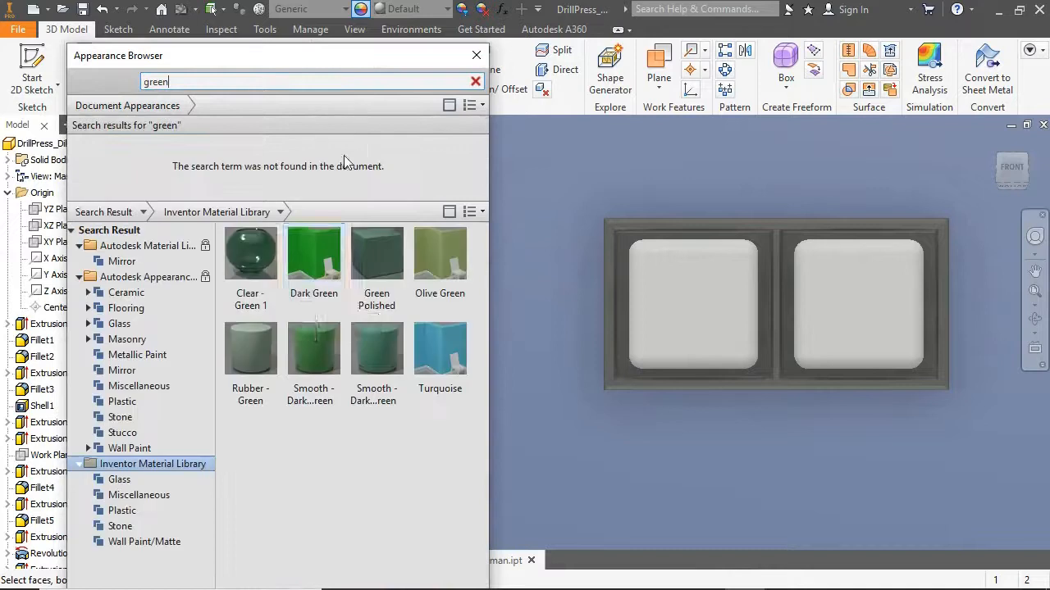
left_click(317, 260)
left_click_drag(617, 230, 770, 379)
left_click(314, 256)
- Find red appearances and apply Red to the whole right insert
double_click(258, 82)
type("red")
left_click_drag(784, 233, 932, 376)
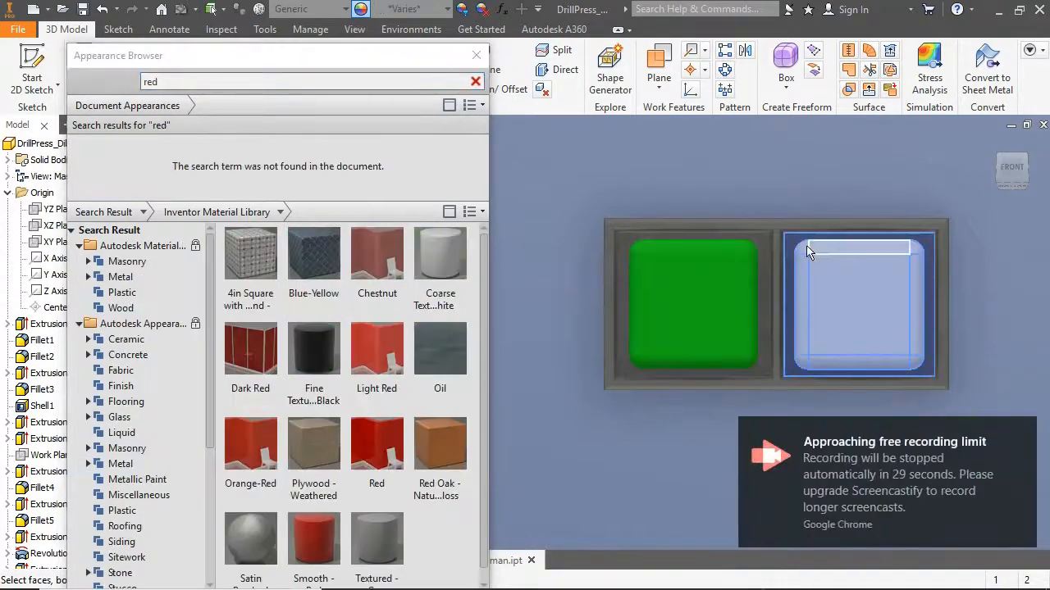
left_click(376, 443)
left_click(476, 55)
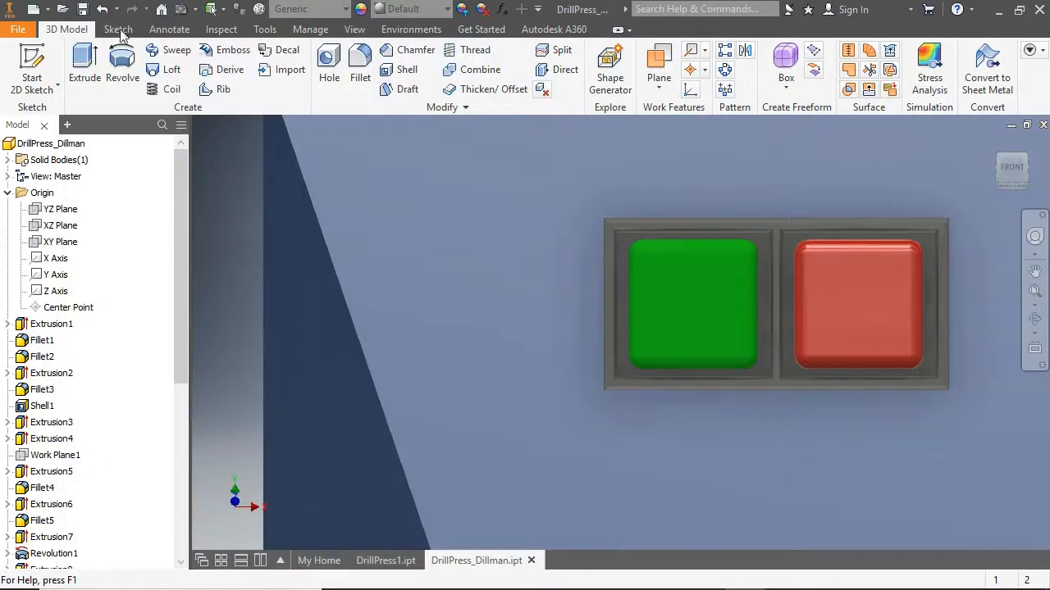
- Start a new sketch on the green insert's front face and bring both inserts into view
left_click(32, 67)
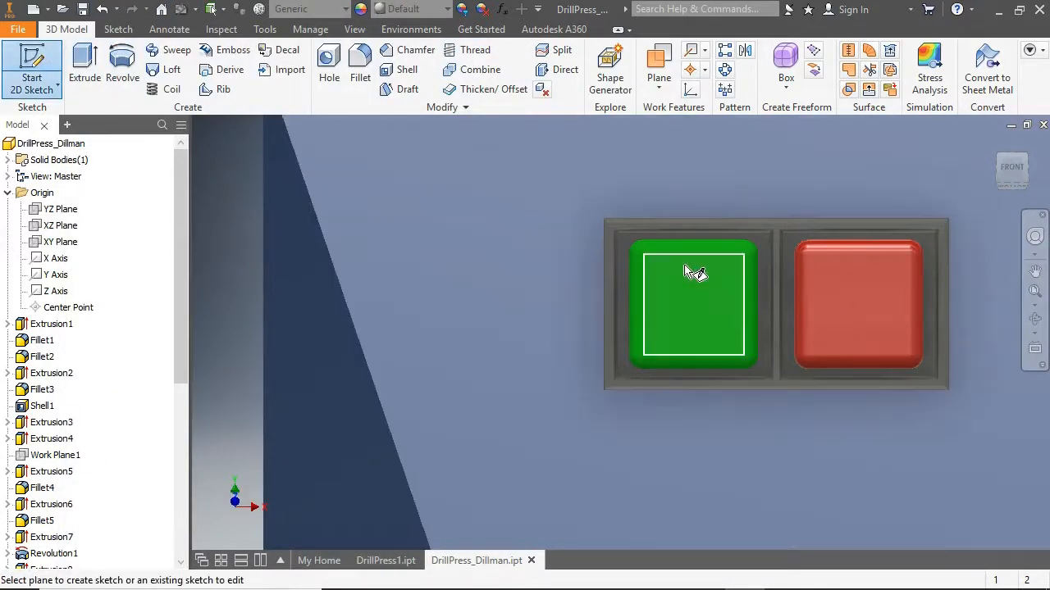
left_click(694, 286)
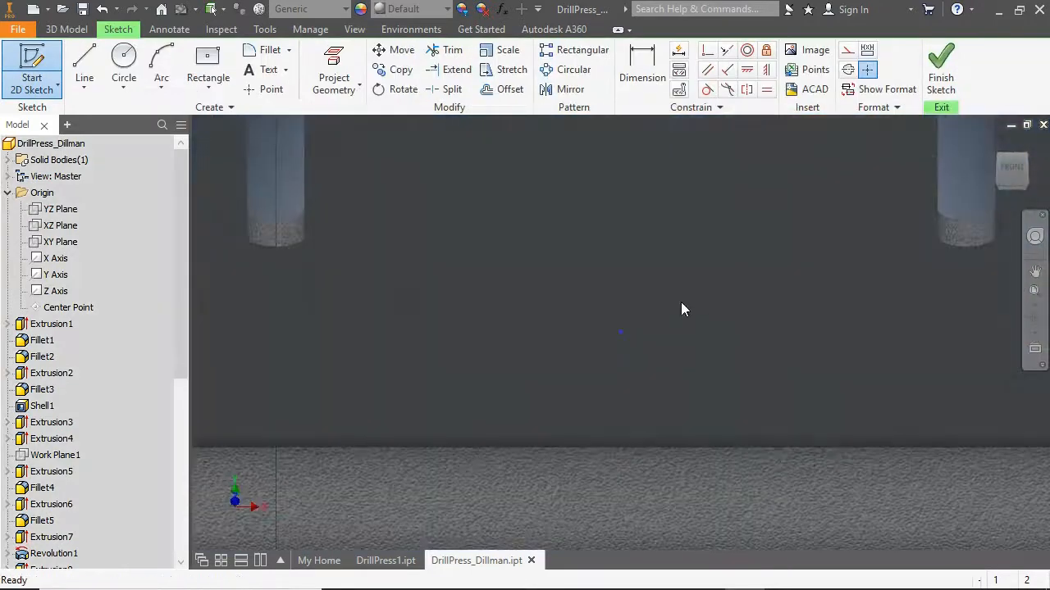
scroll(674, 312, "down", 10)
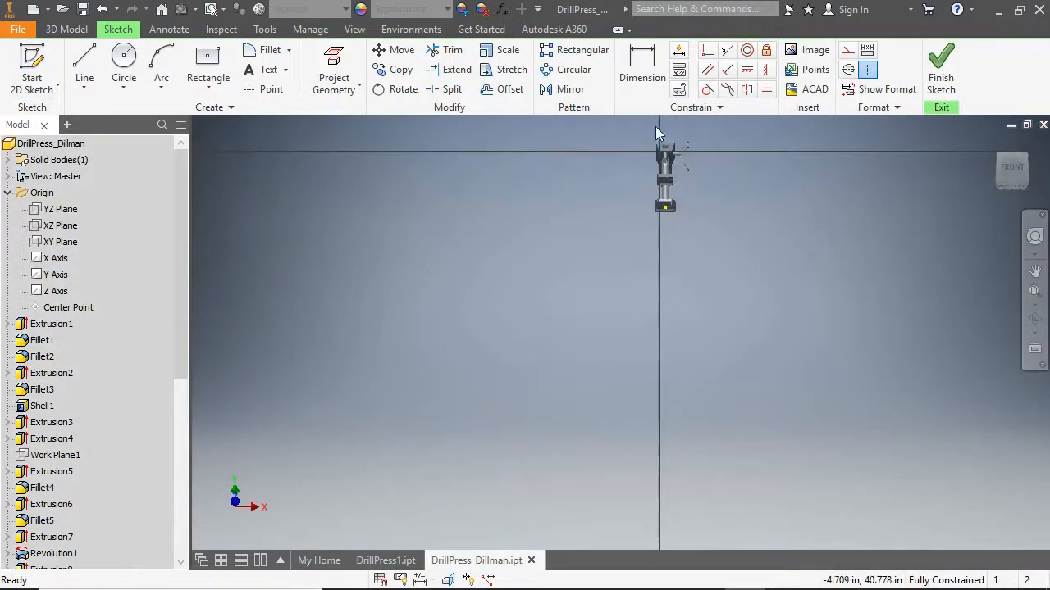
scroll(665, 147, "up", 10)
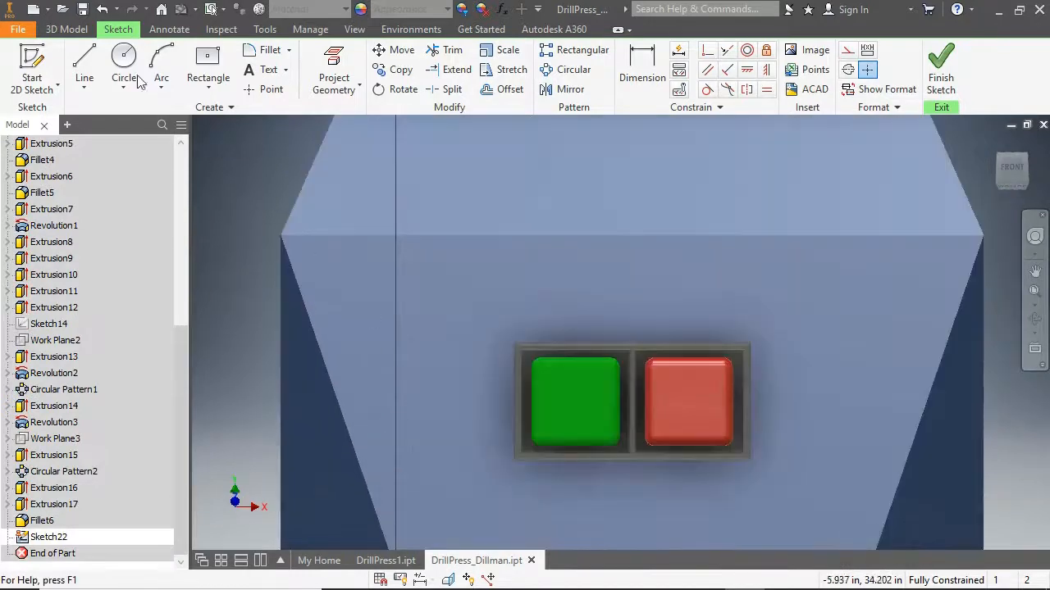
- Place the sketch text ON on the green insert with a 0.3 in text height
left_click(264, 70)
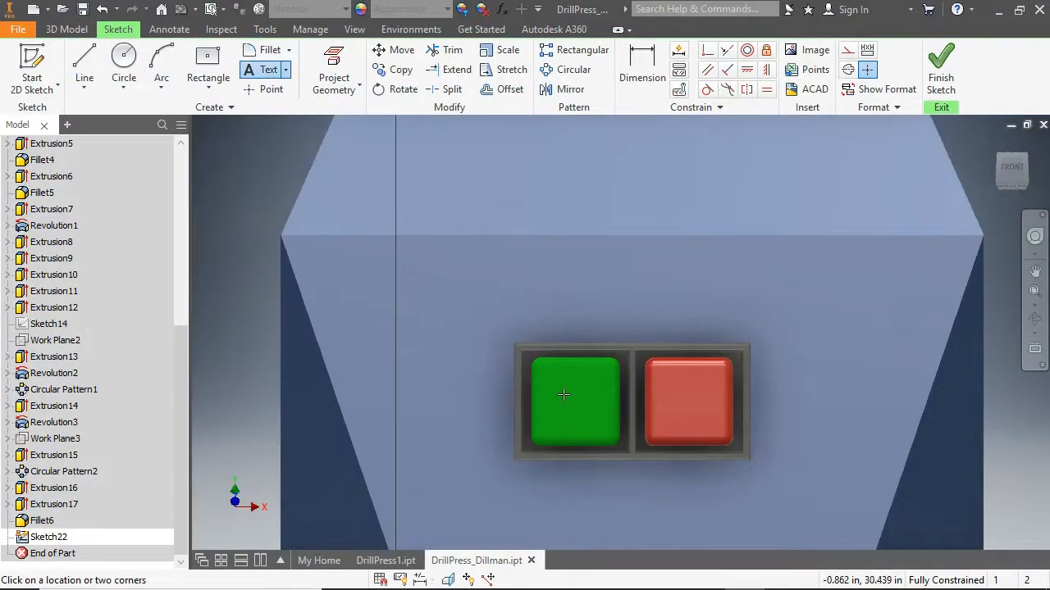
left_click(563, 394)
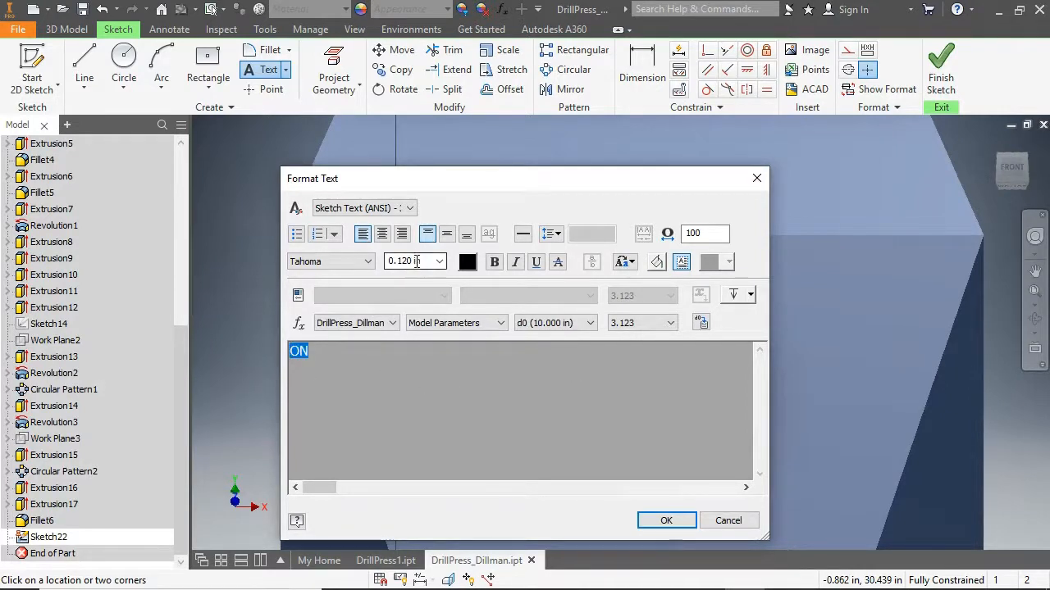
type(".3")
key("Return")
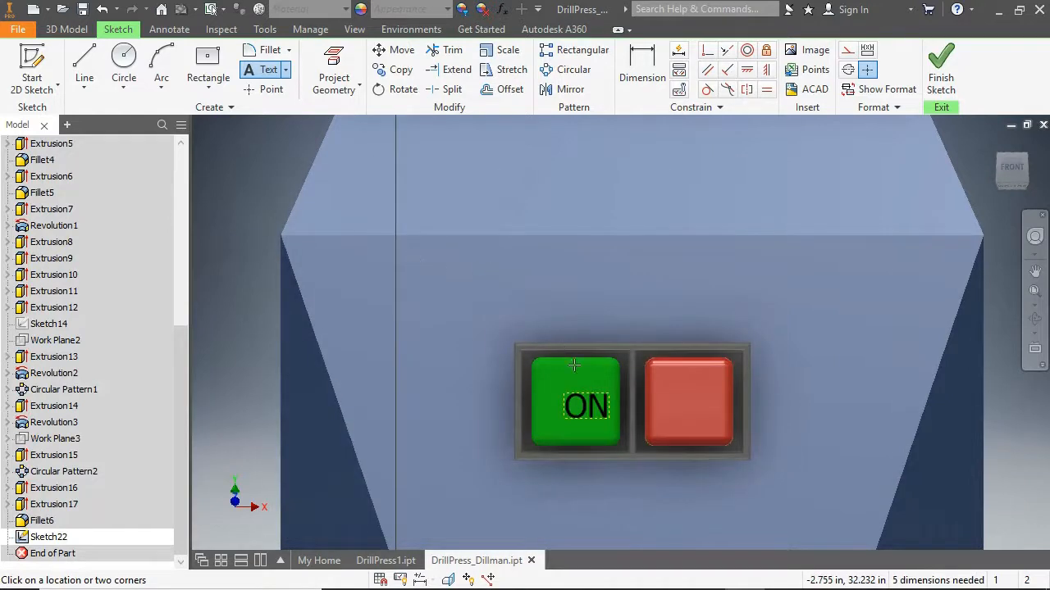
right_click(590, 399)
left_click(600, 400)
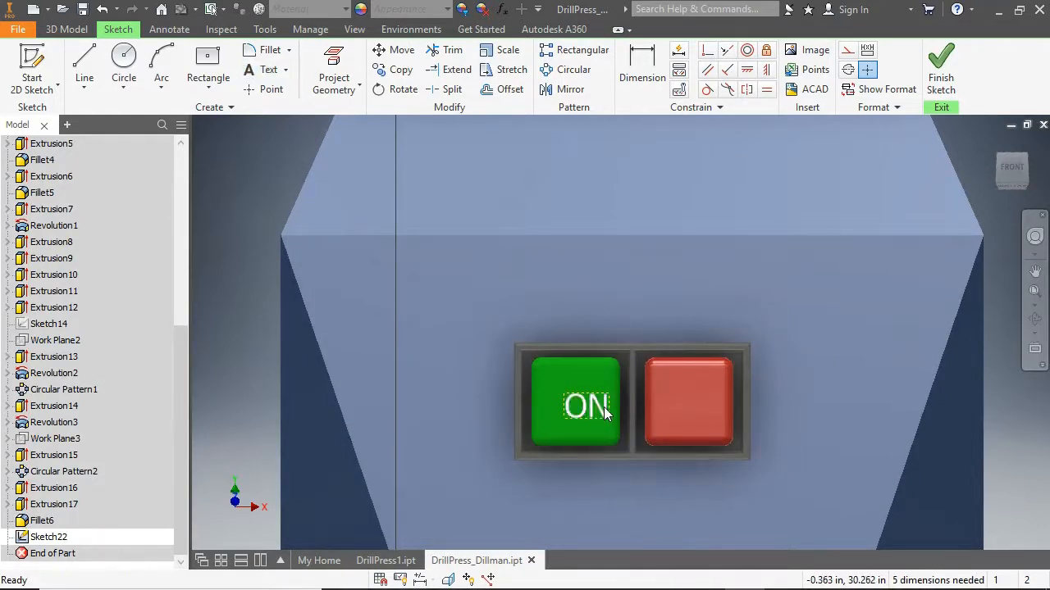
- Change the ON text's justification to centered
double_click(605, 413)
left_click_drag(338, 362, 259, 392)
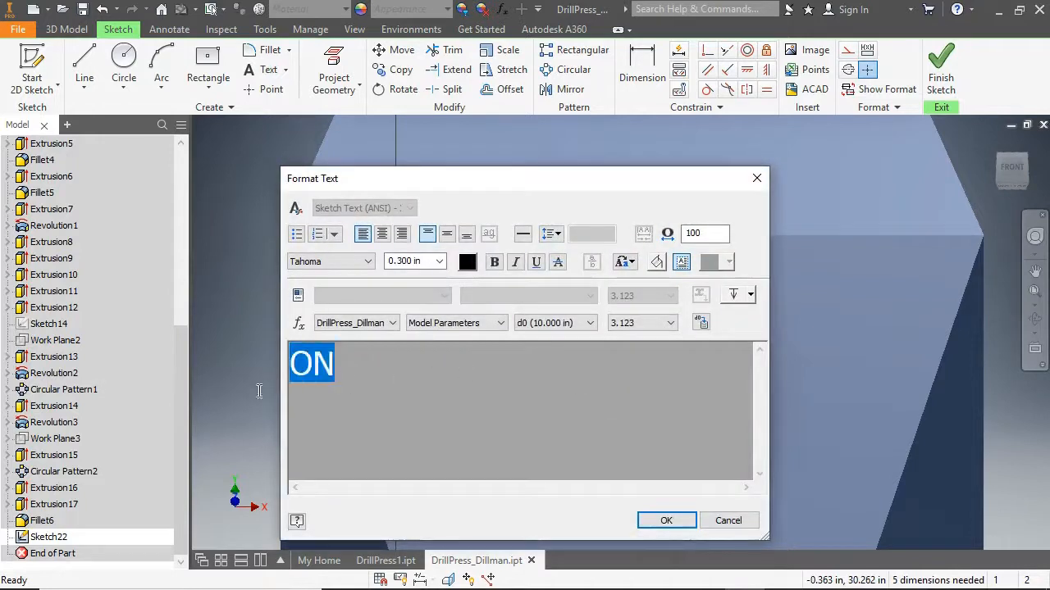
left_click(381, 236)
left_click(664, 522)
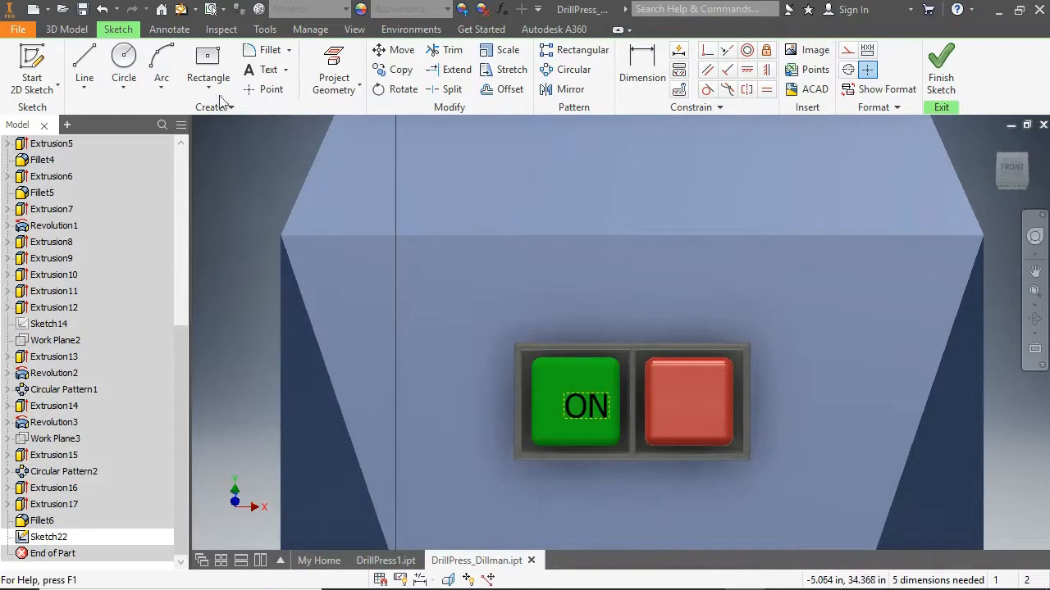
- Place center-justified sketch text OFF on the red insert, at the same text height as the ON label
left_click(264, 70)
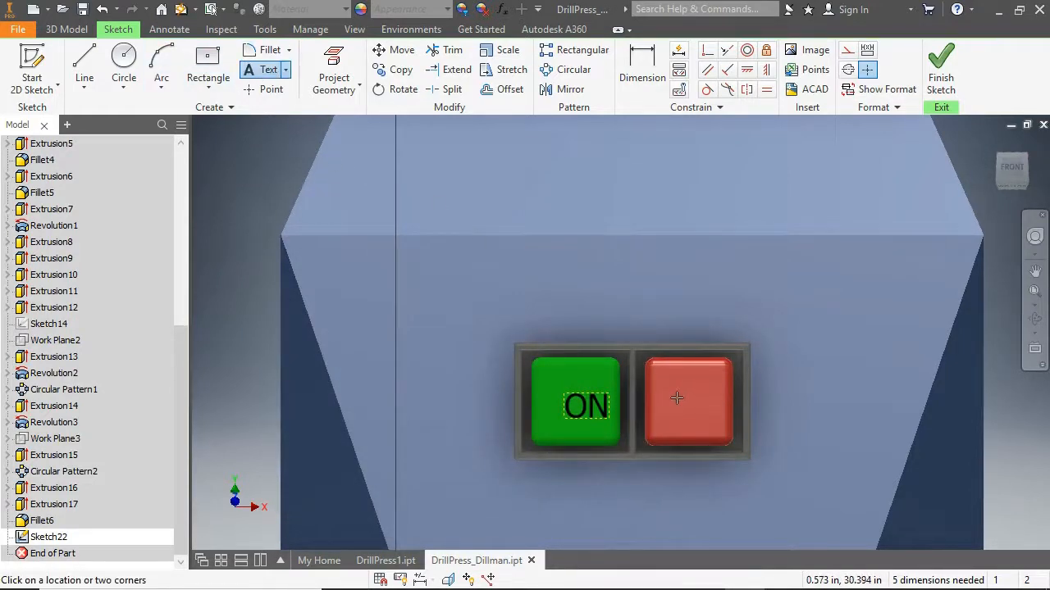
left_click(677, 398)
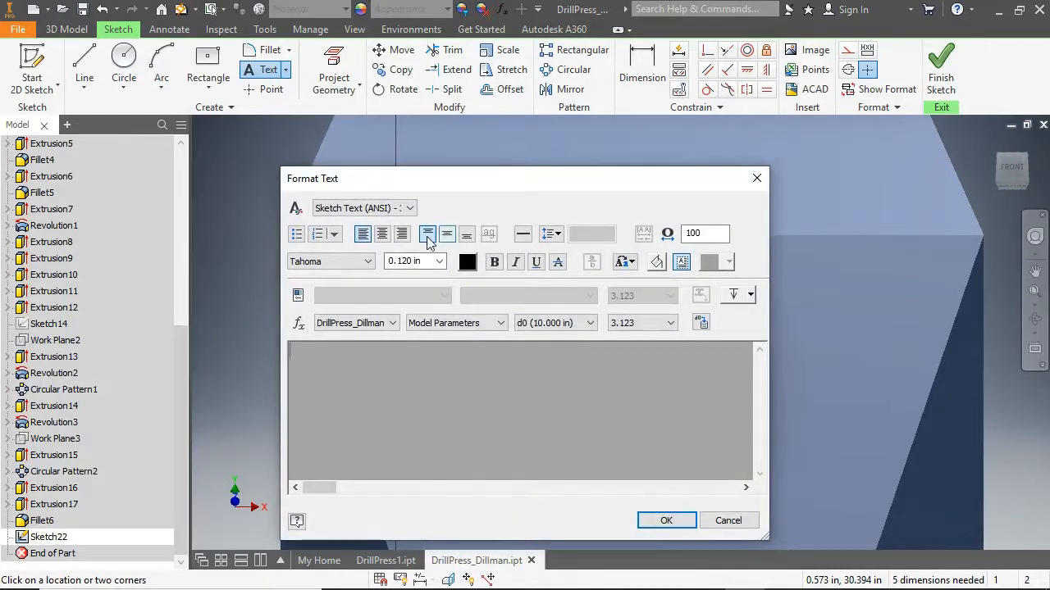
left_click(381, 235)
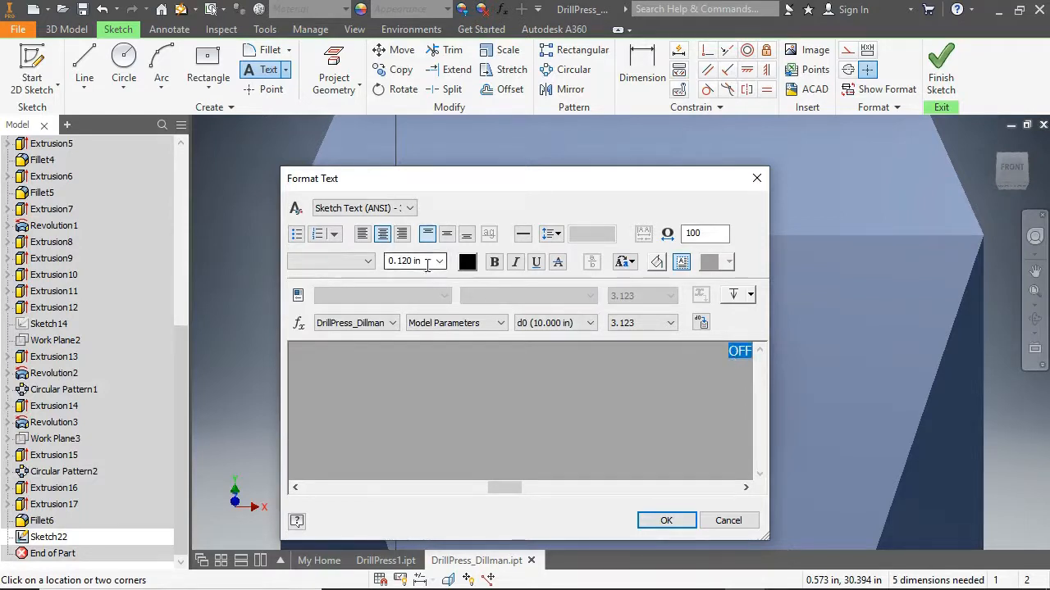
key("Return")
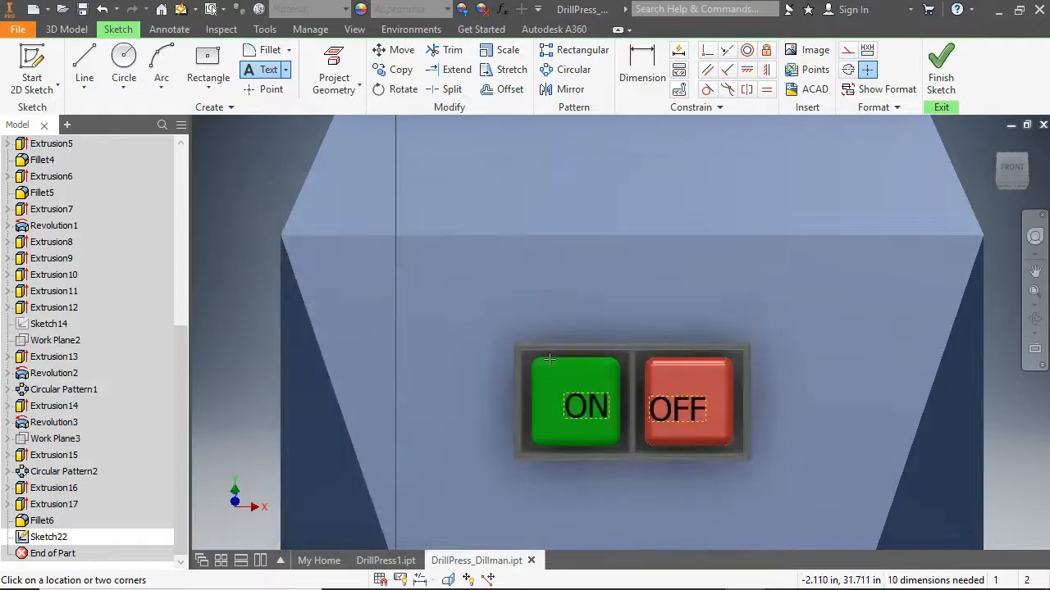
- Close the text command and align the ON and OFF labels horizontally with a horizontal constraint
right_click(656, 382)
left_click(707, 381)
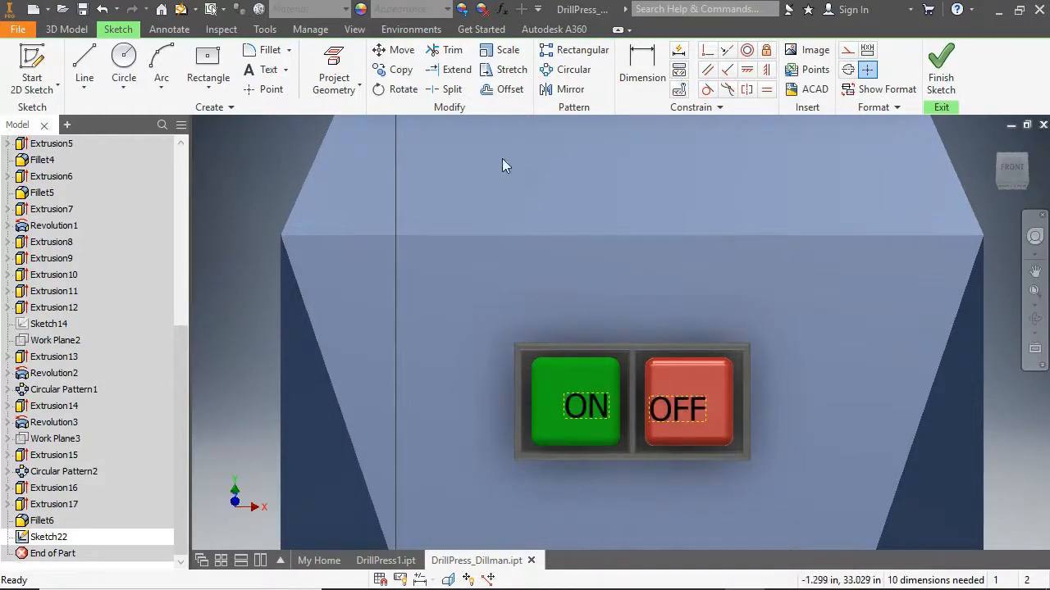
left_click(746, 71)
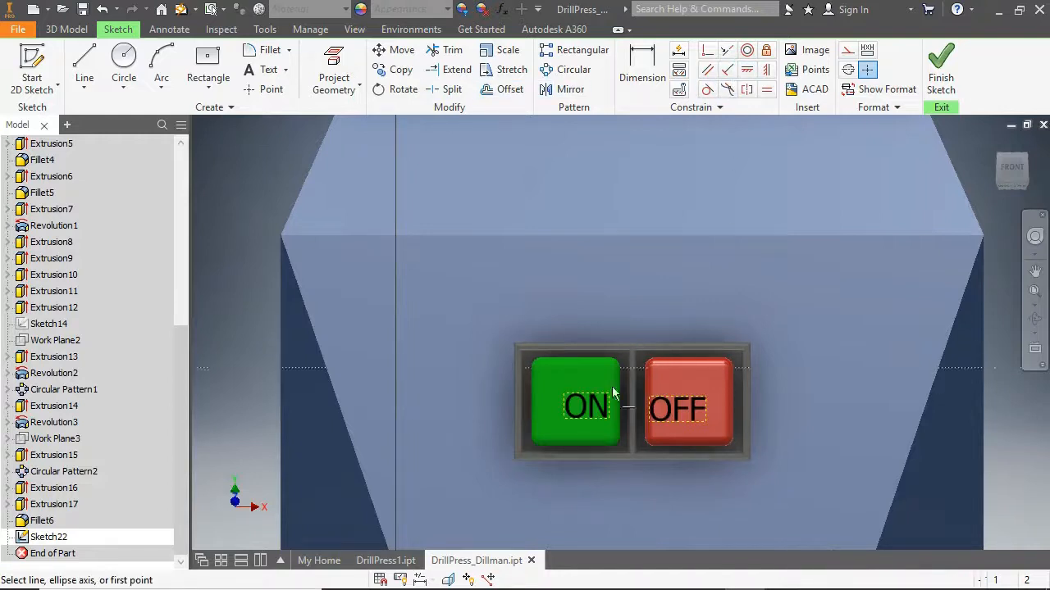
left_click(646, 404)
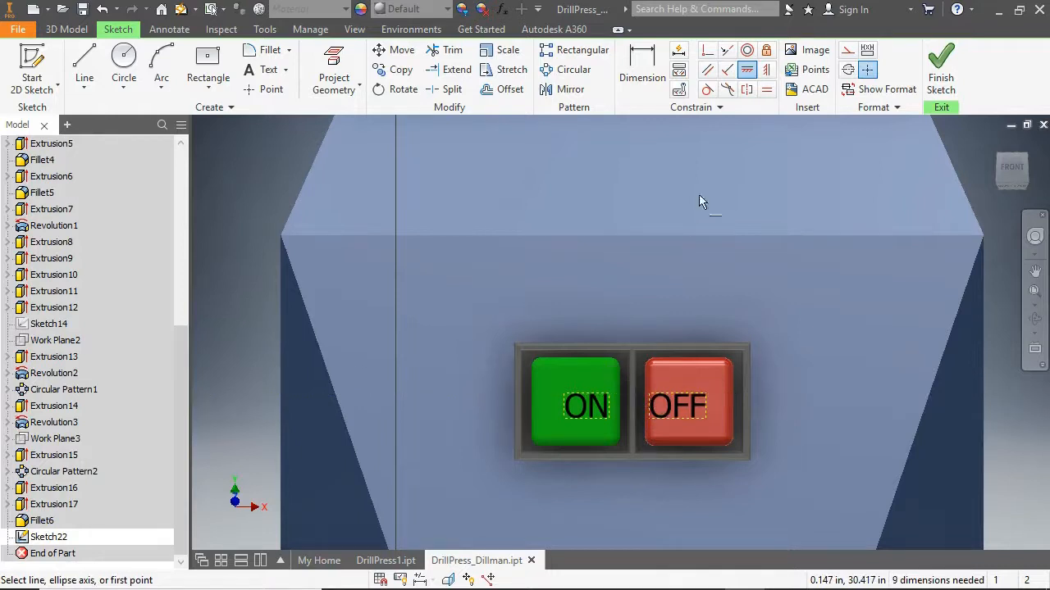
- Center the OFF and ON labels sideways on their buttons with vertical constraints to the midpoints of the buttons' upper edges
left_click(765, 70)
left_click(689, 369)
left_click(678, 396)
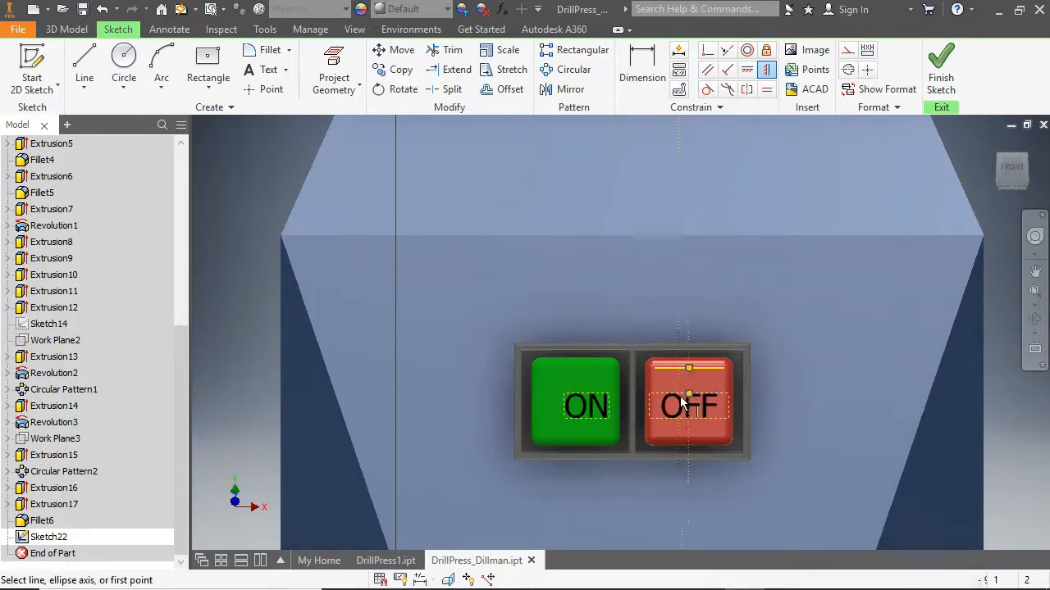
left_click(576, 368)
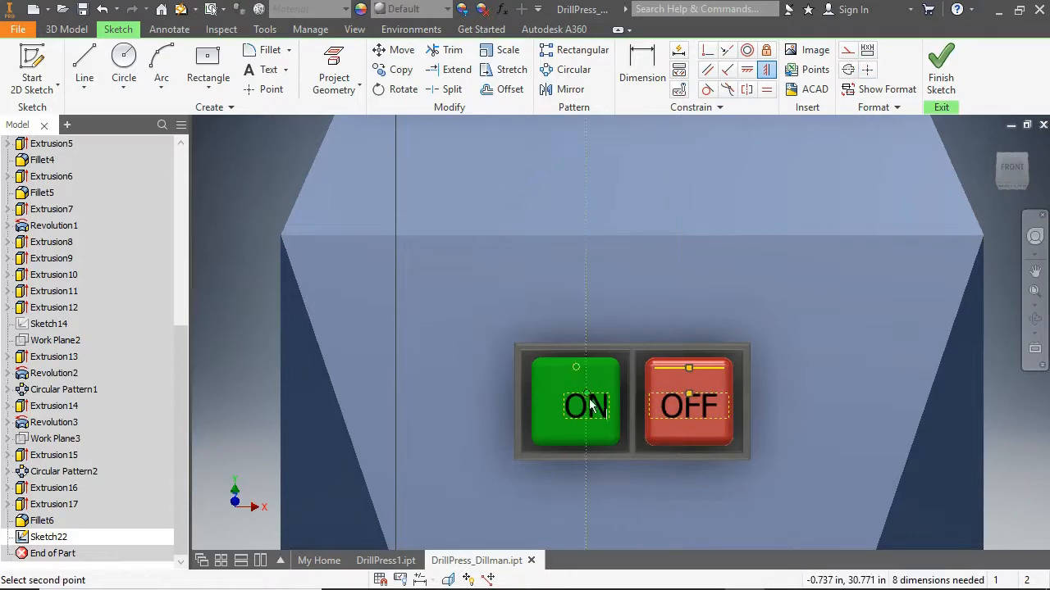
left_click(587, 397)
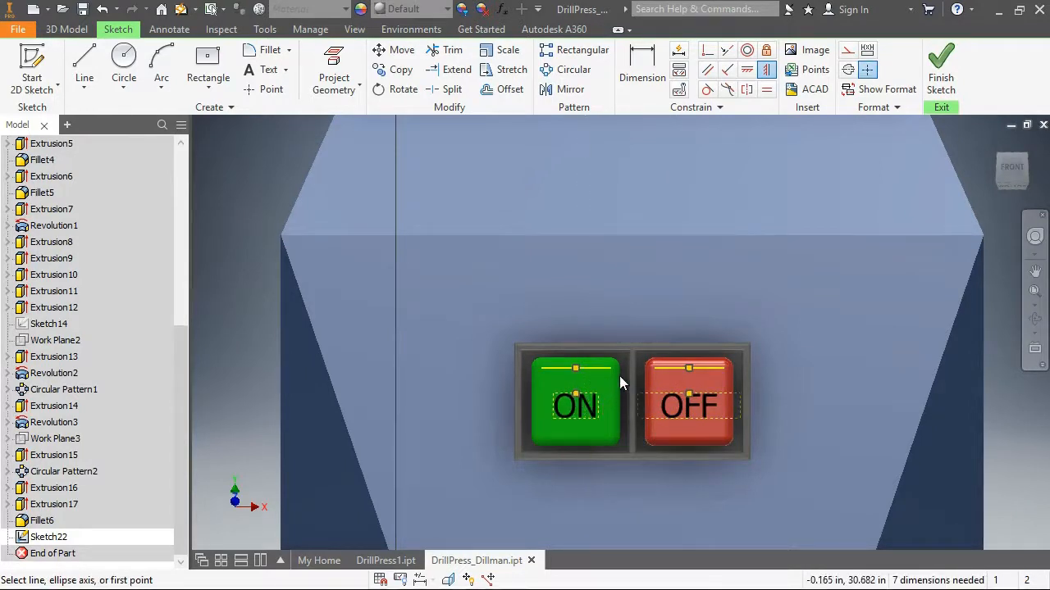
right_click(619, 375)
left_click(689, 375)
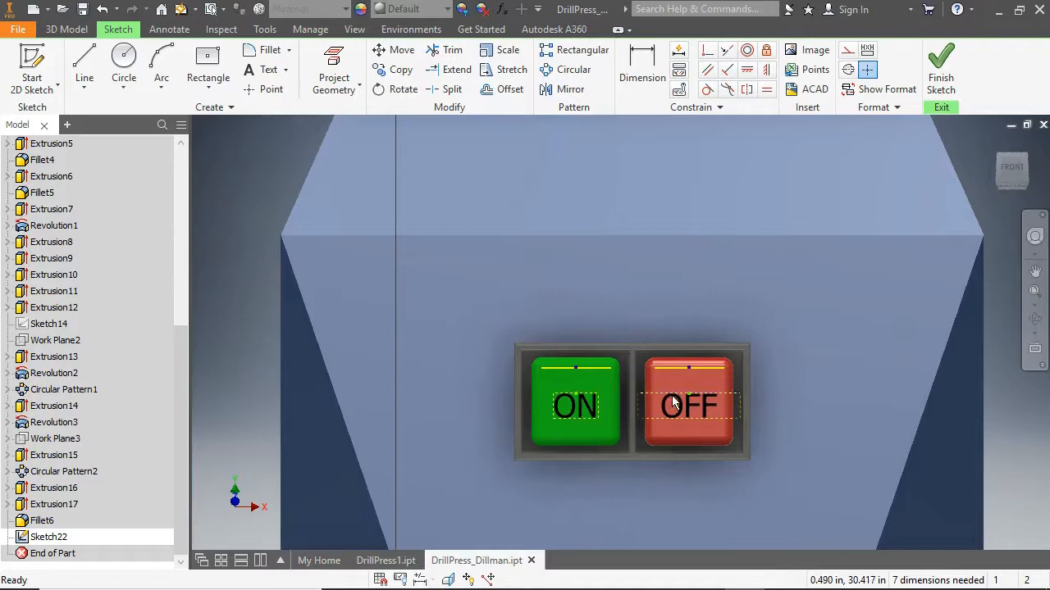
- Shift the aligned labels slightly upward to center them on the buttons, and finish the sketch
left_click(684, 411)
left_click_drag(684, 412, 679, 405)
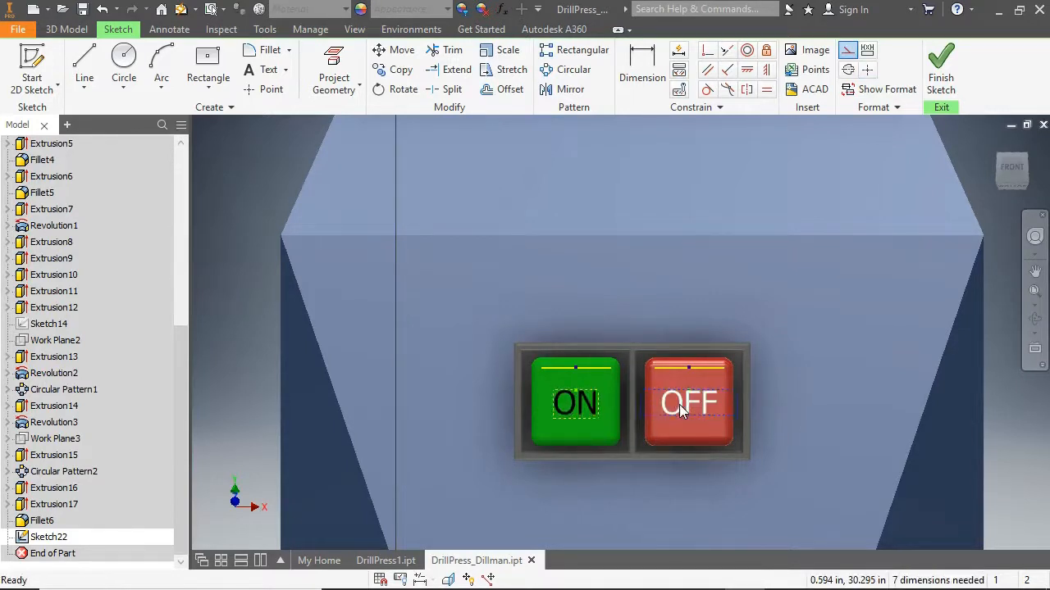
left_click(943, 82)
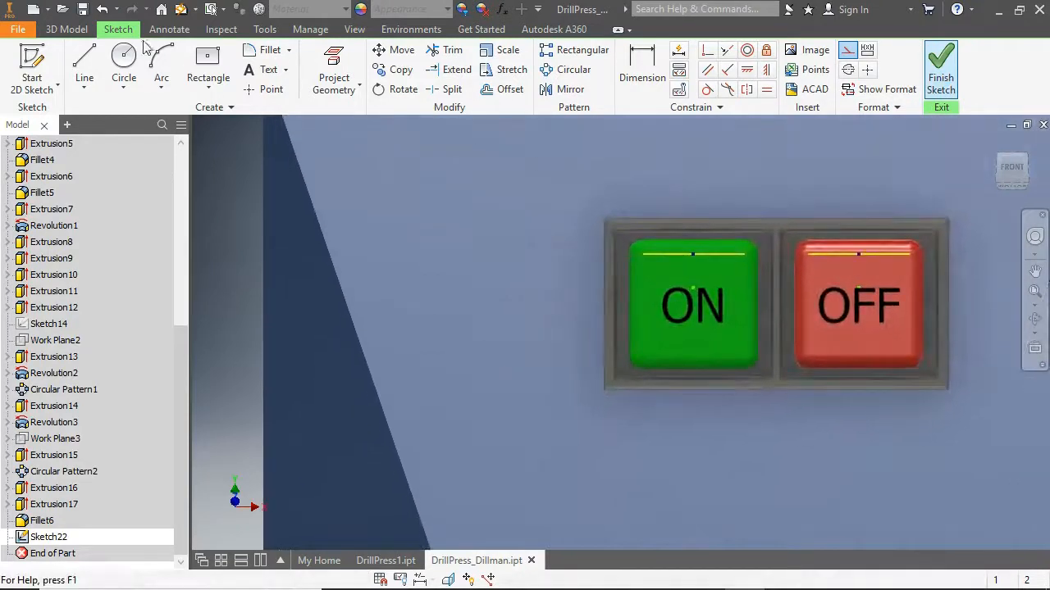
- Set up an Emboss from Face using both the ON and OFF text profiles with a depth of .05 in
left_click(226, 51)
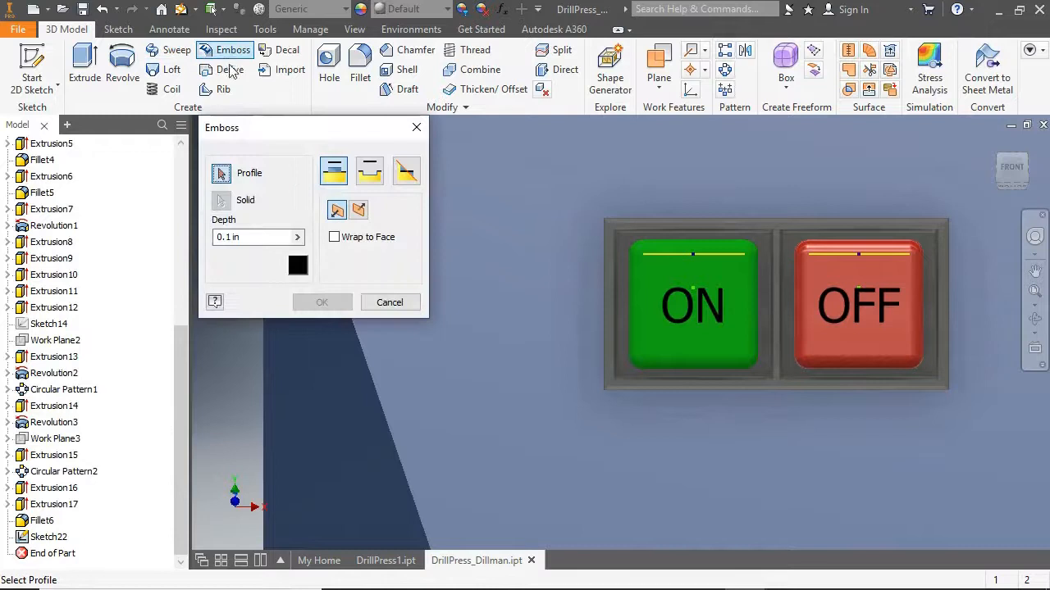
left_click(698, 305)
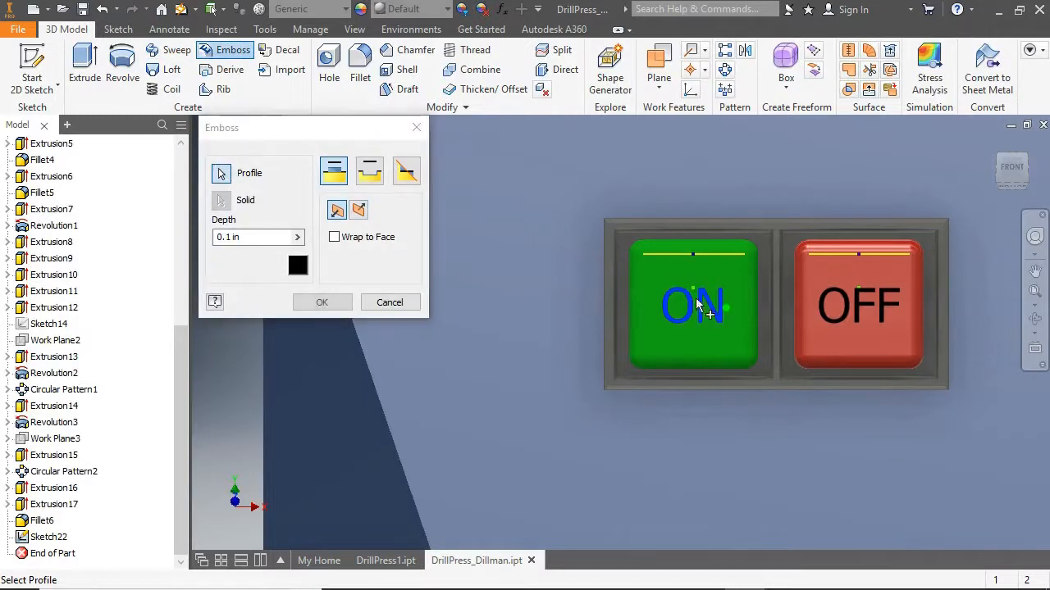
left_click(826, 311)
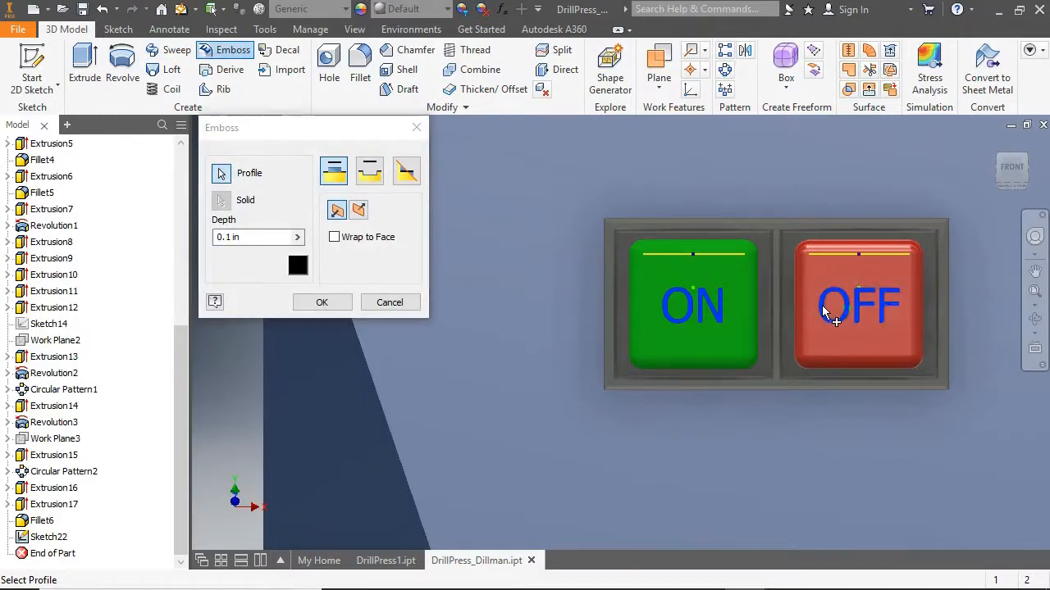
left_click(1025, 172)
scroll(539, 316, "up", 5)
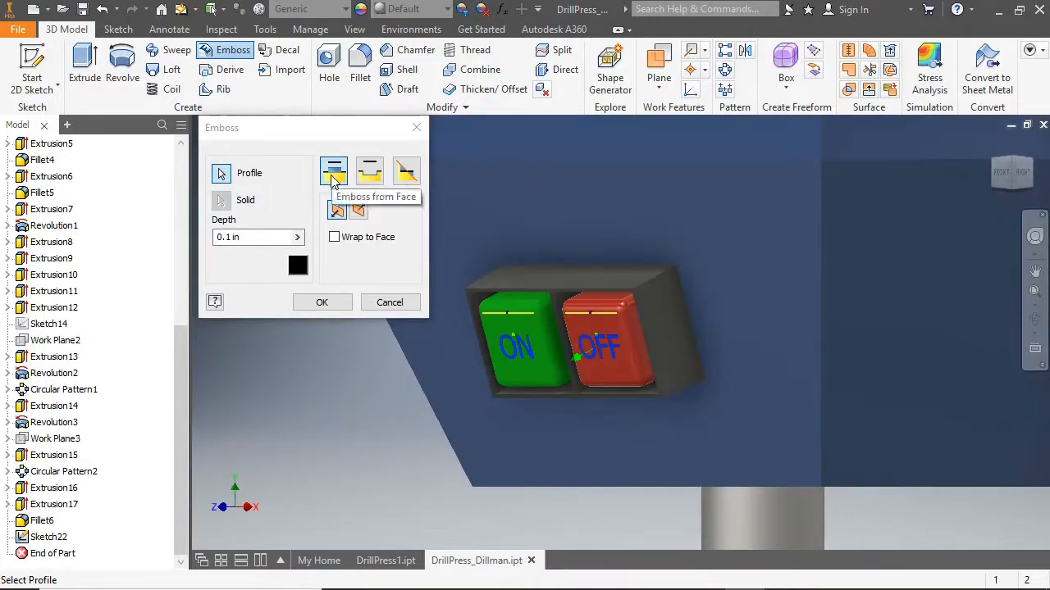
left_click(278, 236)
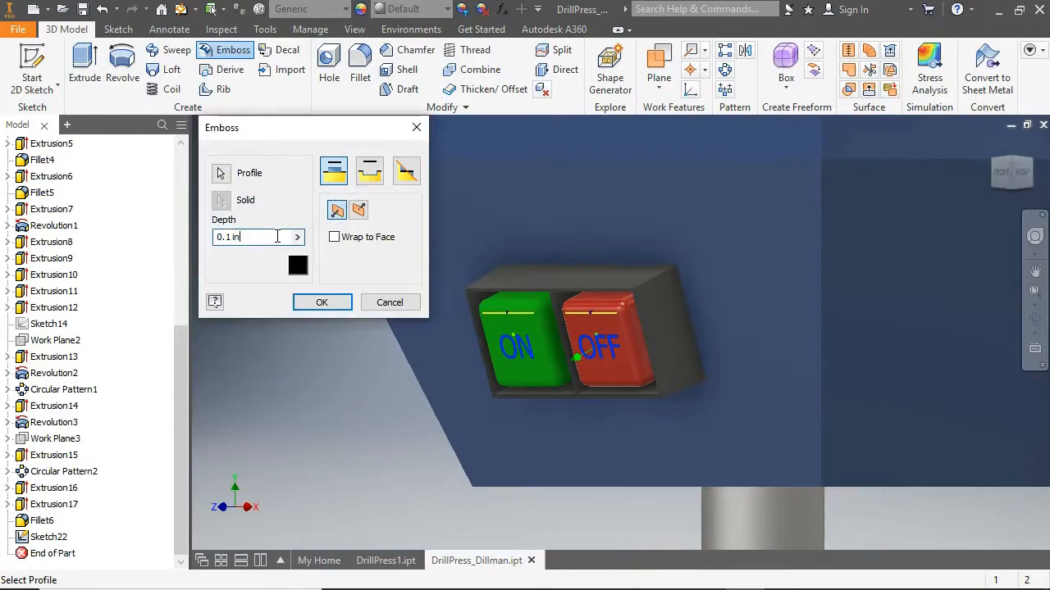
type(".05")
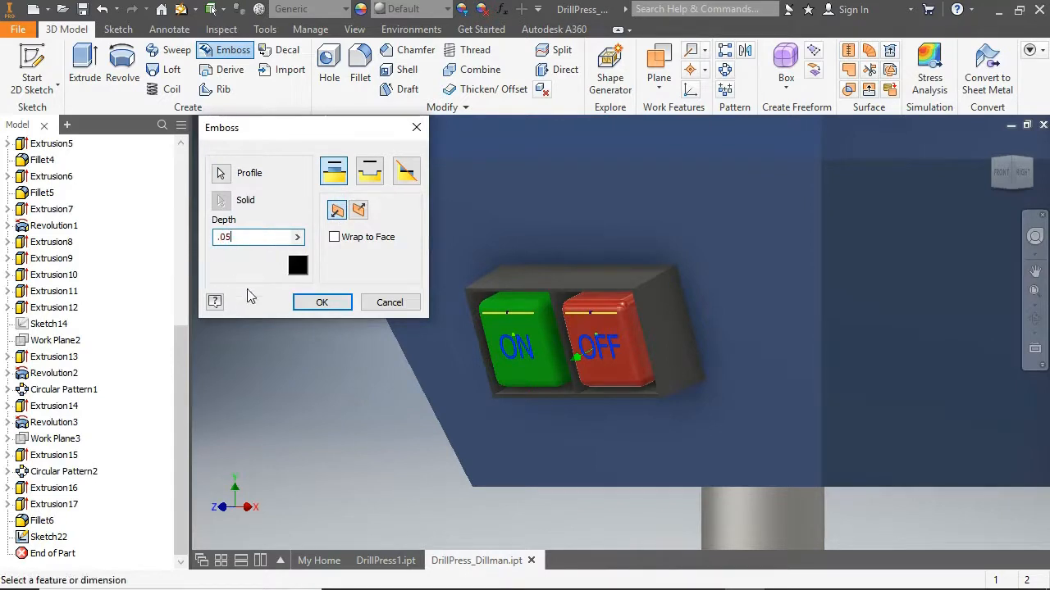
- Assign a white appearance to the raised lettering's top face and create the emboss
left_click(297, 265)
left_click(339, 161)
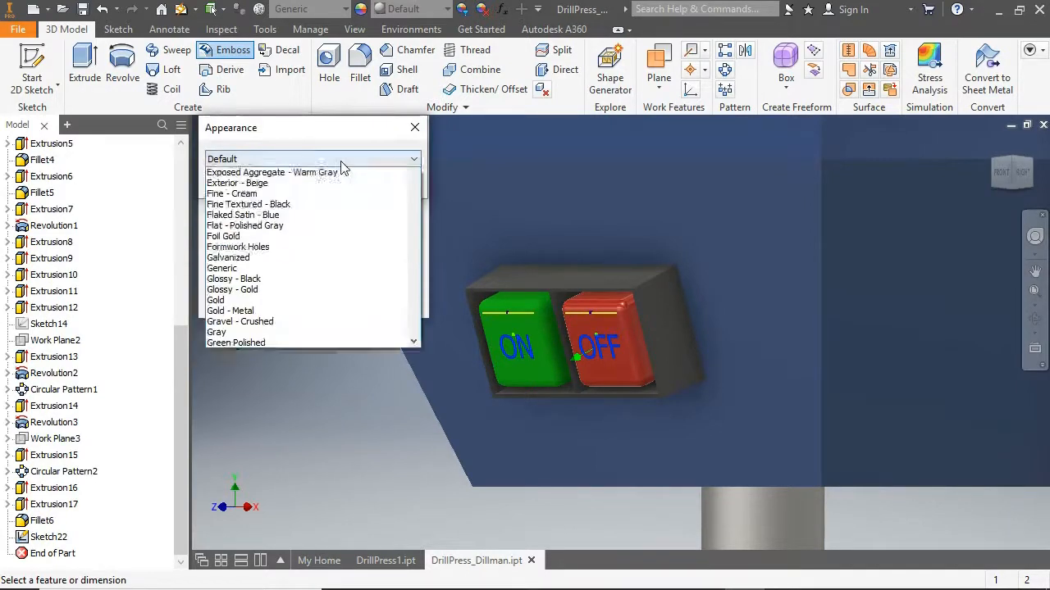
left_click_drag(412, 284, 409, 469)
left_click(343, 388)
left_click(306, 183)
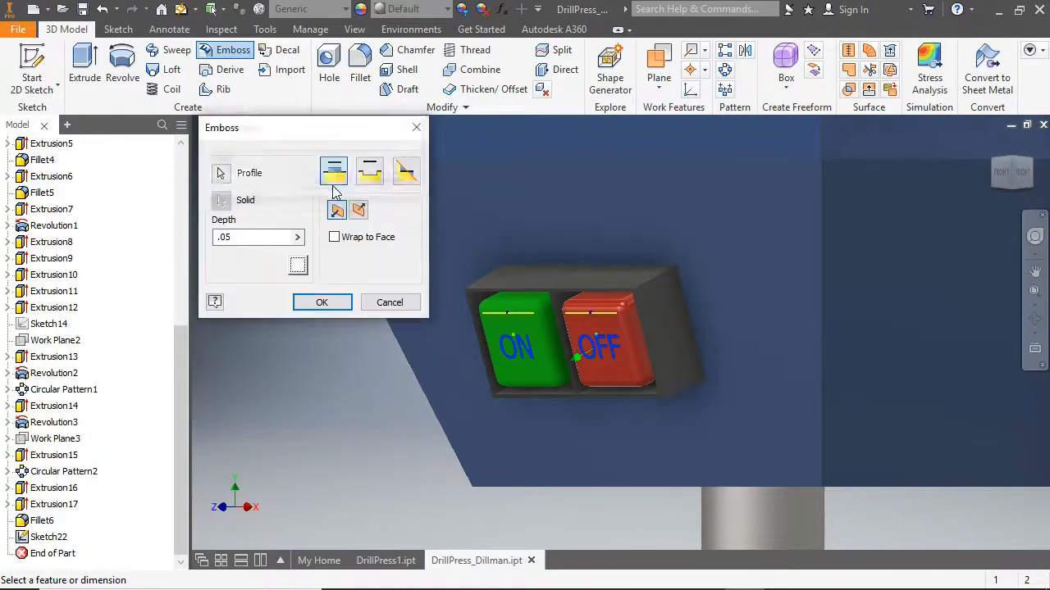
left_click(307, 300)
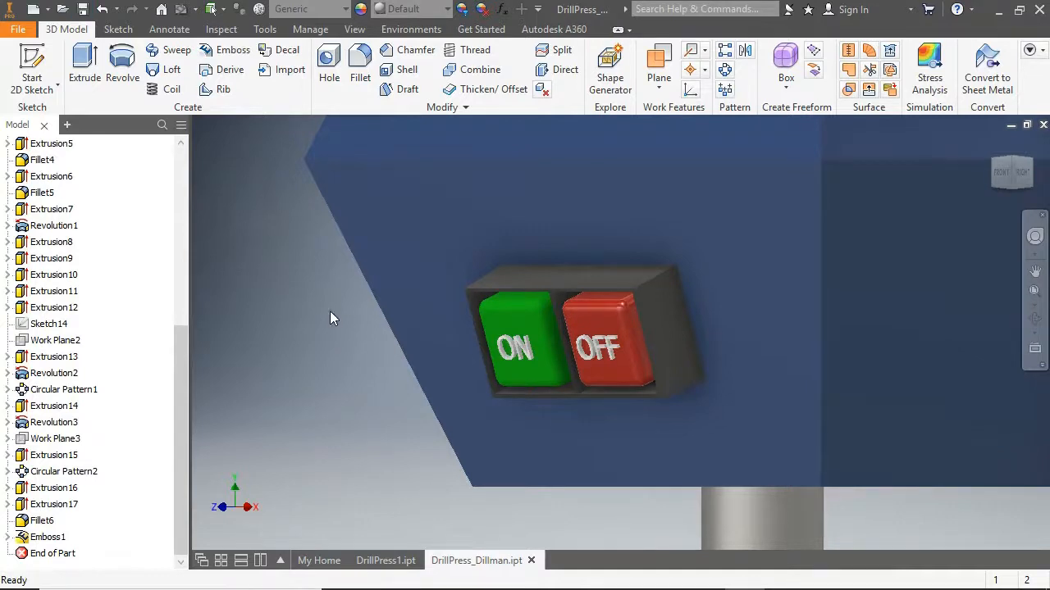
- On the head's sloped front face above the switch, sketch a center-point rectangle 5 in wide and 2 in high
scroll(341, 362, "down", 5)
scroll(316, 296, "up", 5)
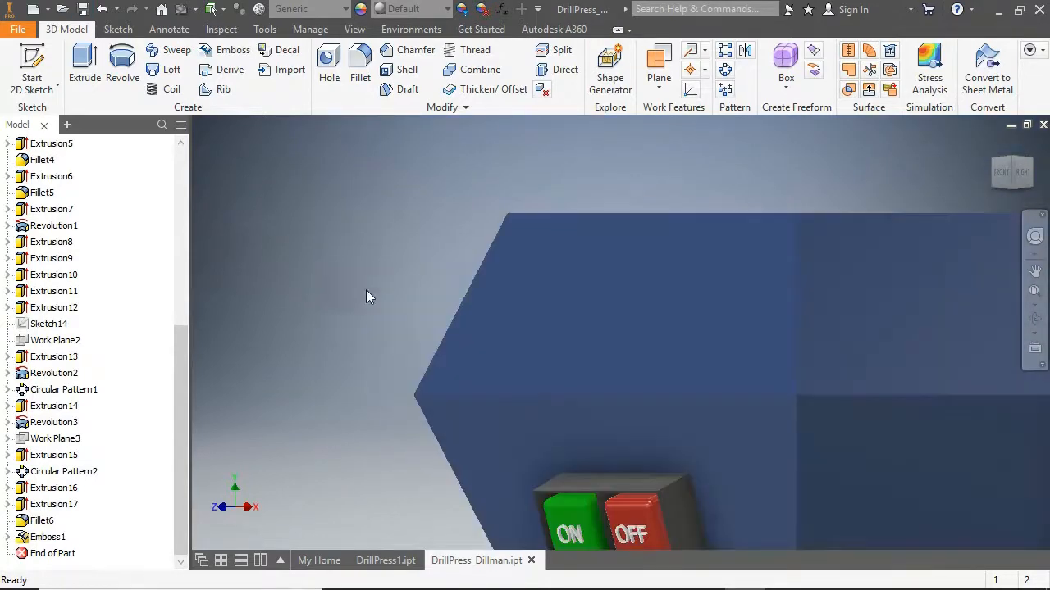
left_click(32, 69)
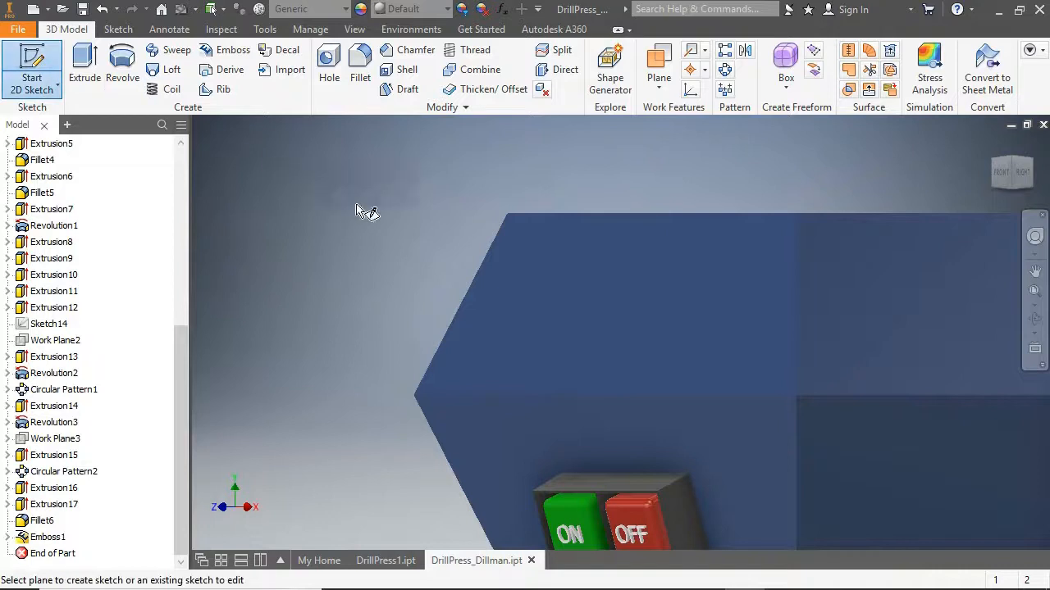
left_click(546, 297)
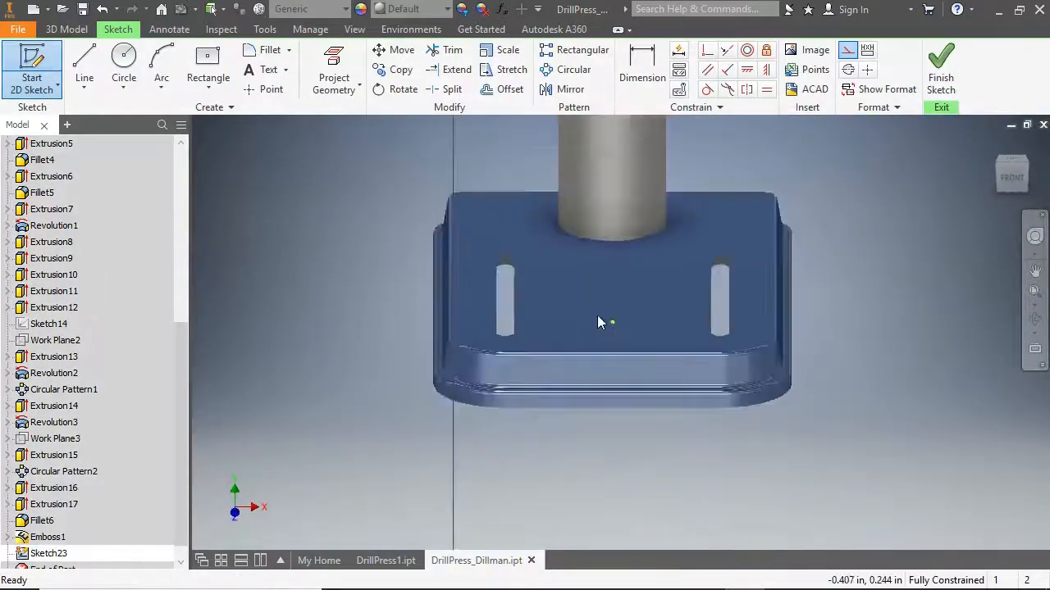
scroll(591, 188, "up", 8)
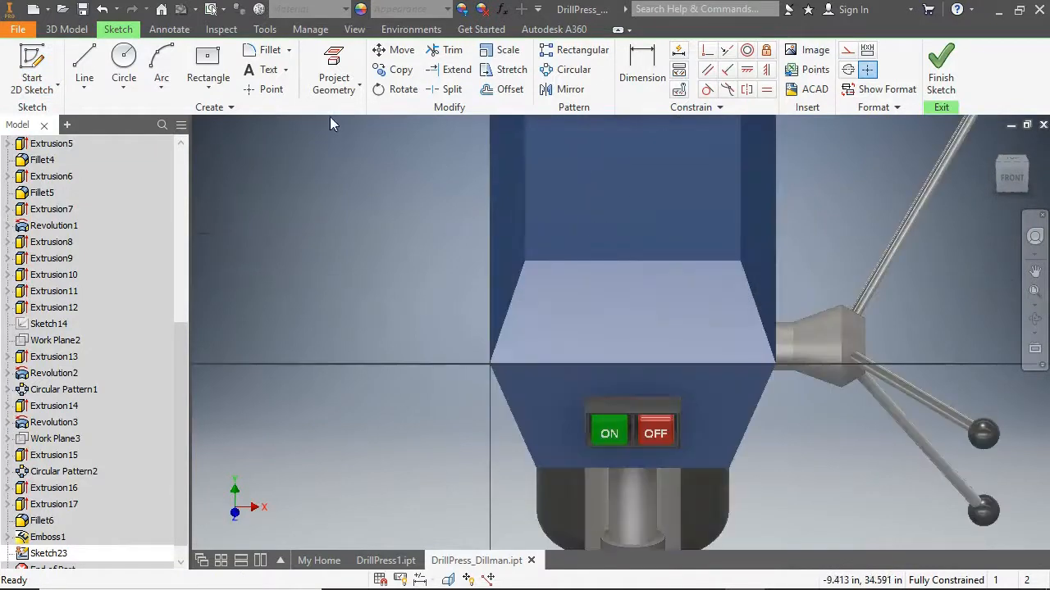
left_click(207, 69)
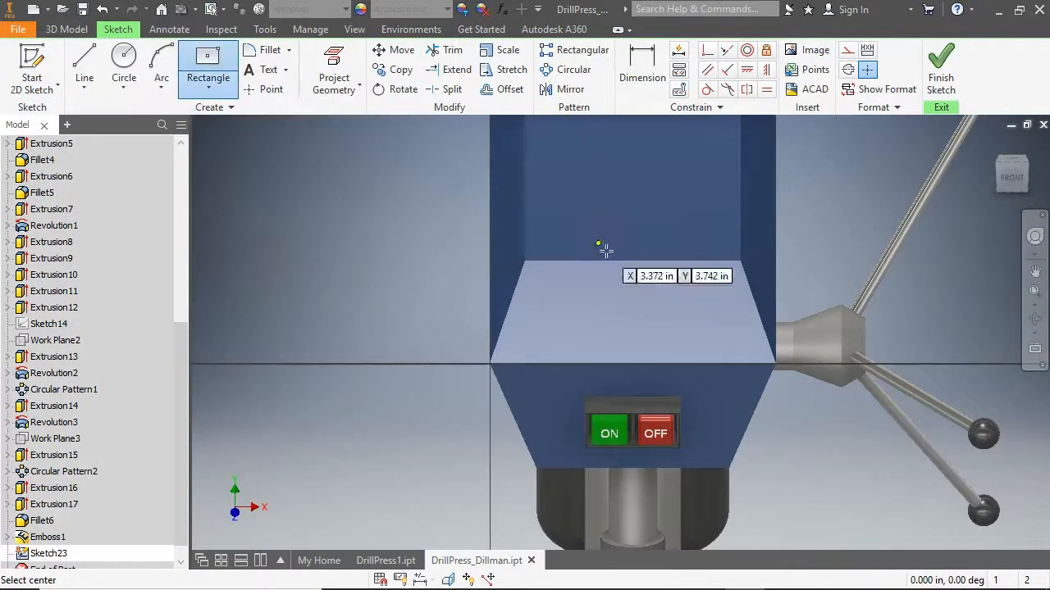
left_click(632, 312)
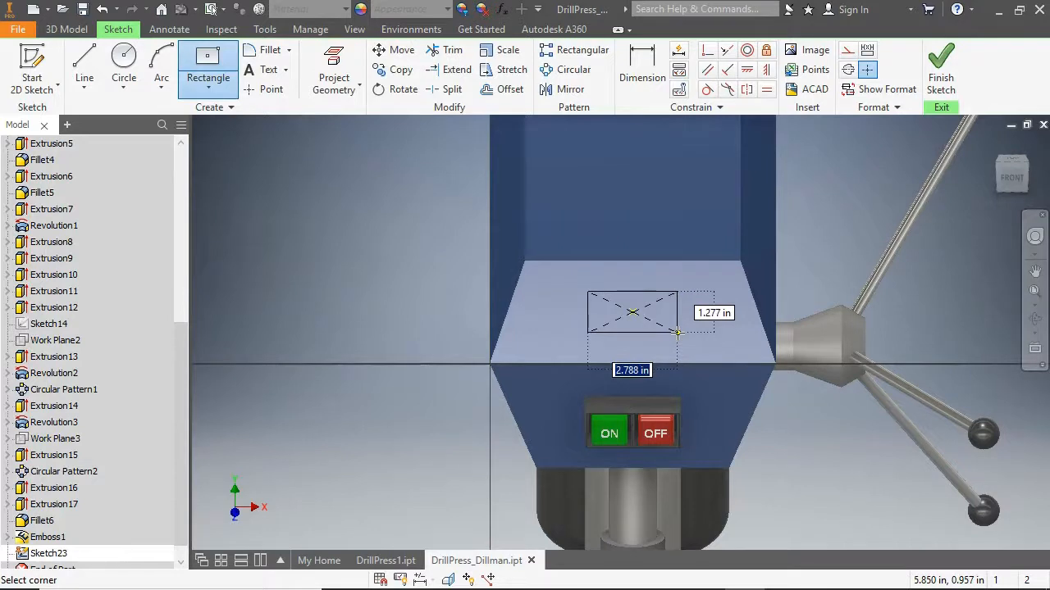
type("5")
key("Tab")
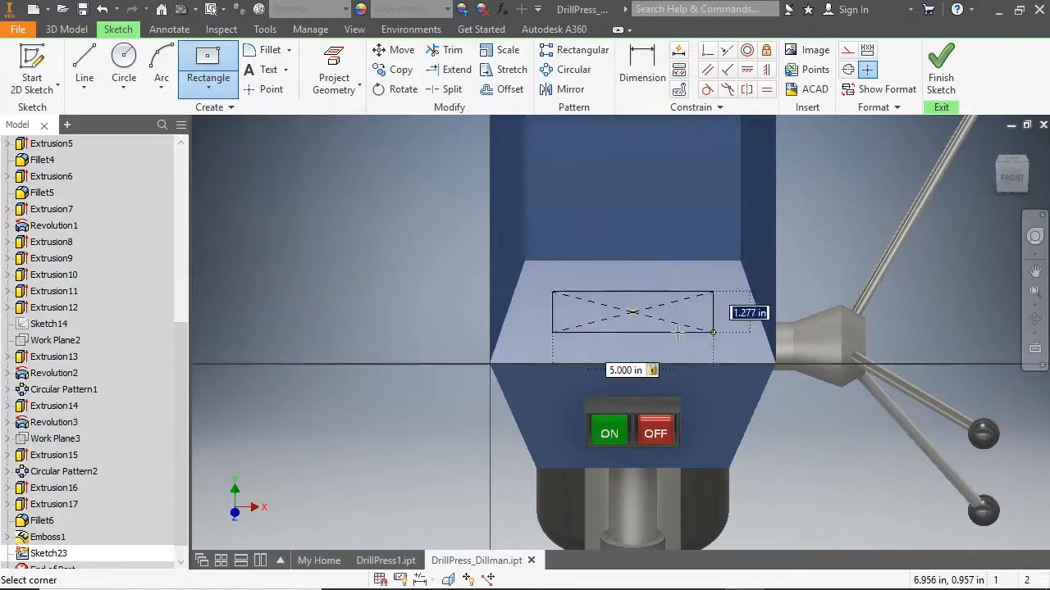
key("Return")
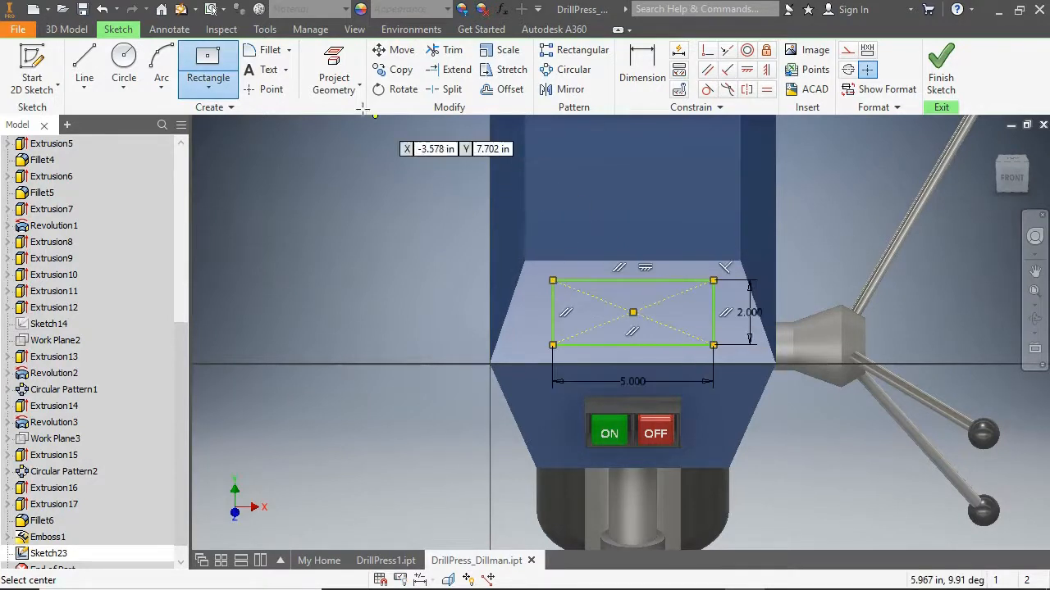
- Fillet all four corners of the rectangle with a .125 in radius and finish the sketch
left_click(268, 50)
type(".125")
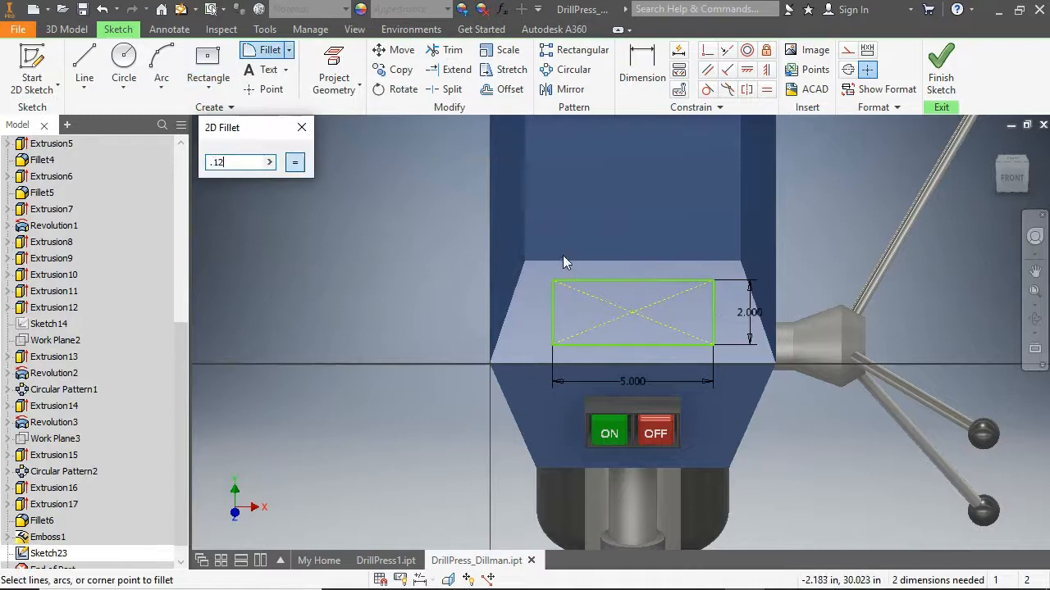
scroll(563, 256, "up", 3)
left_click(540, 295)
left_click(538, 398)
left_click(559, 411)
left_click(809, 411)
left_click(843, 394)
left_click(843, 312)
left_click(820, 294)
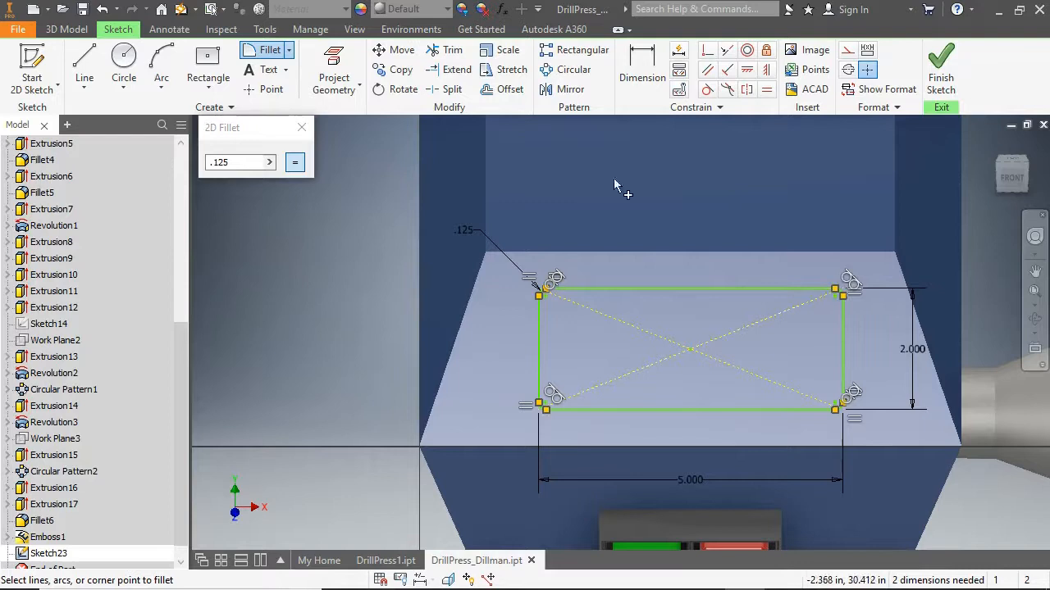
key("Escape")
left_click(937, 72)
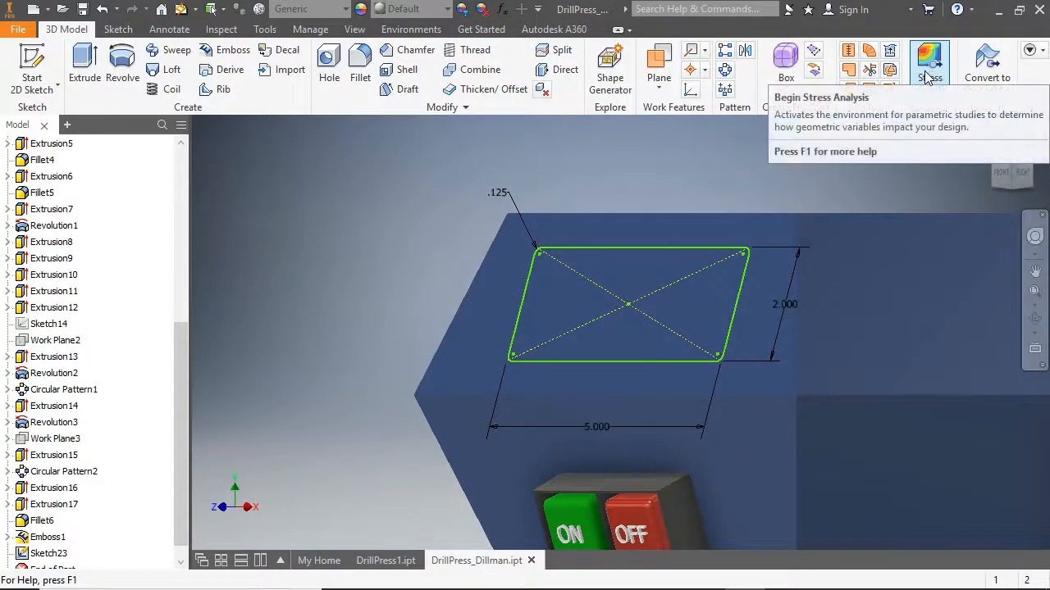
- Extrude the rounded rectangle outward .05 in as a raised nameplate
left_click(85, 70)
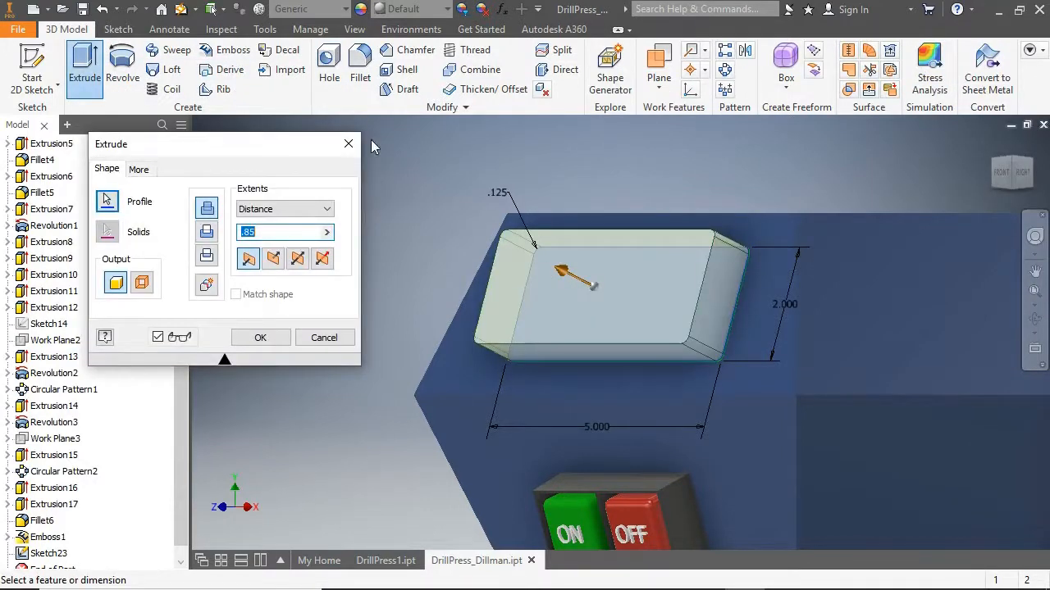
type(".05")
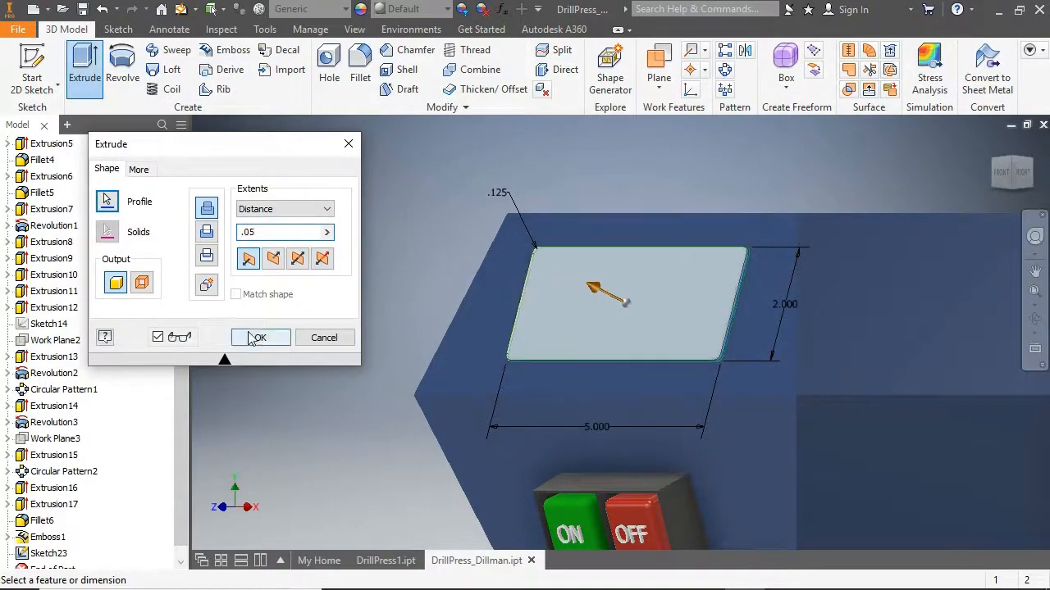
left_click(252, 339)
- Apply a white appearance to the raised nameplate's front face and its rim faces
left_click(360, 9)
scroll(737, 279, "up", 5)
left_click(735, 261)
left_click(769, 321)
scroll(771, 365, "down", 3)
scroll(722, 408, "up", 5)
scroll(719, 410, "down", 6)
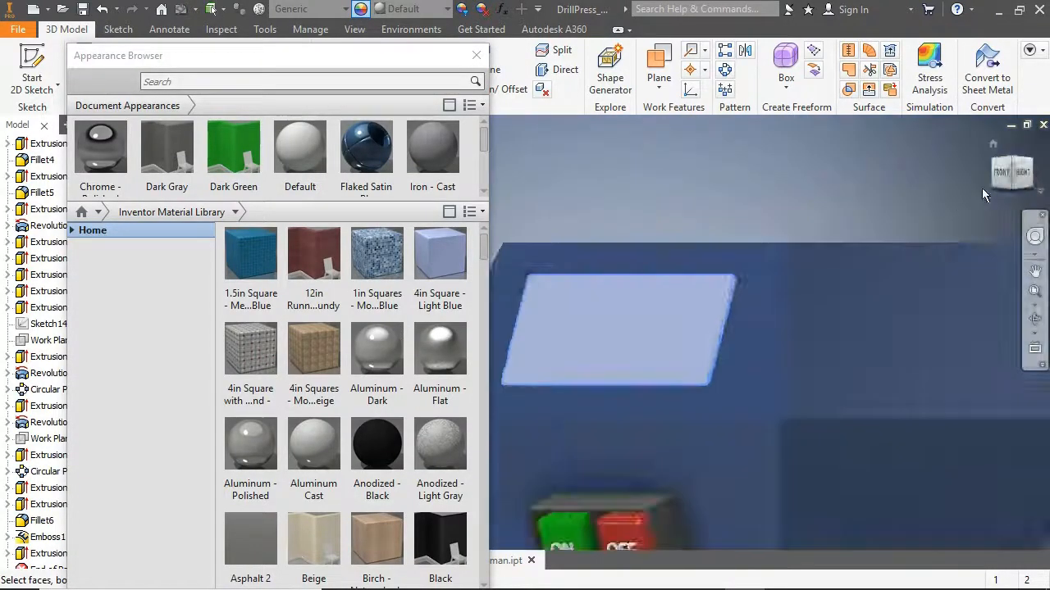
left_click(992, 173)
scroll(604, 350, "down", 3)
scroll(604, 351, "up", 6)
scroll(698, 476, "down", 5)
scroll(655, 285, "up", 7)
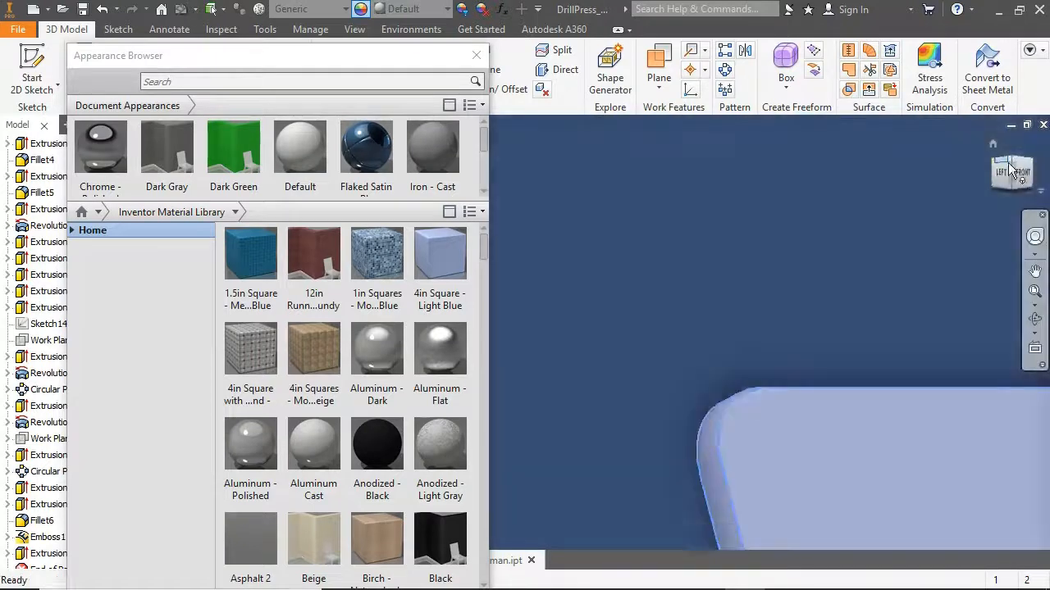
scroll(666, 333, "down", 6)
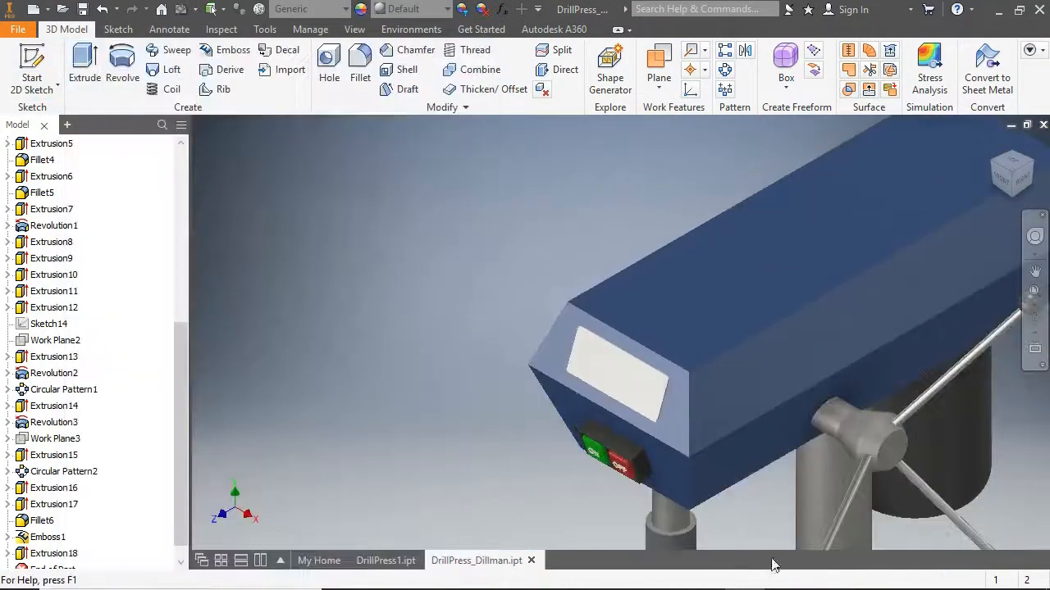
- Start a sketch on the white nameplate's face and add the text "Dillman's Tool" in Mistral font, 0.500 in high
left_click(32, 70)
left_click(611, 365)
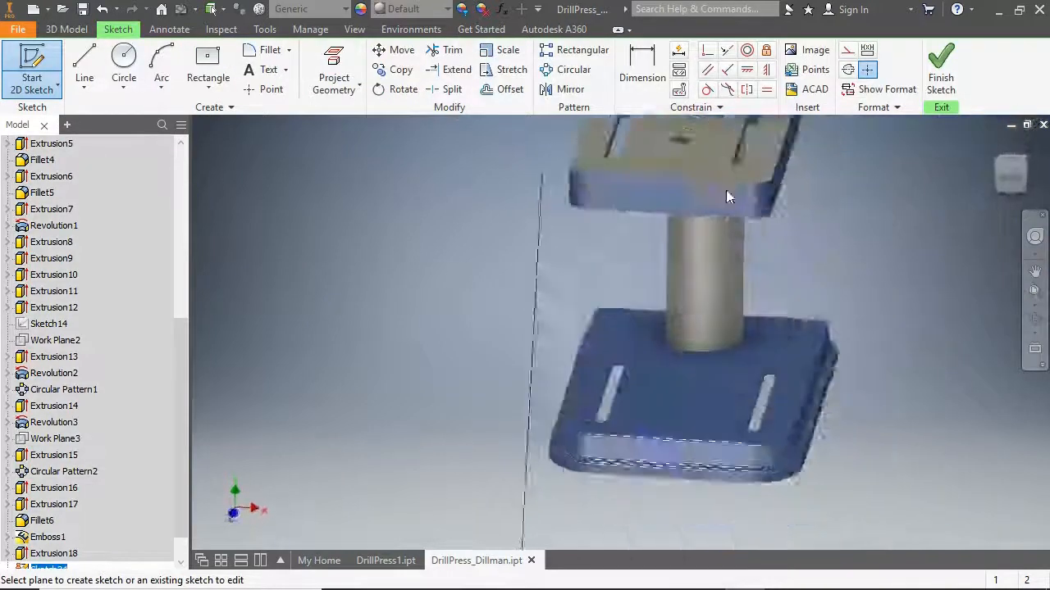
scroll(730, 367, "down", 3)
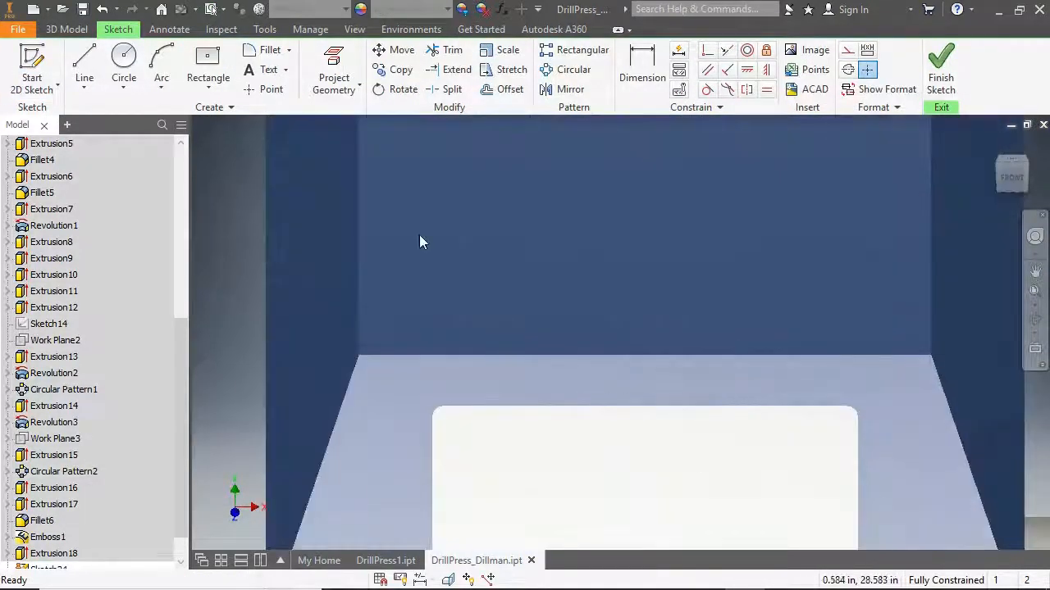
scroll(438, 255, "up", 3)
left_click(265, 70)
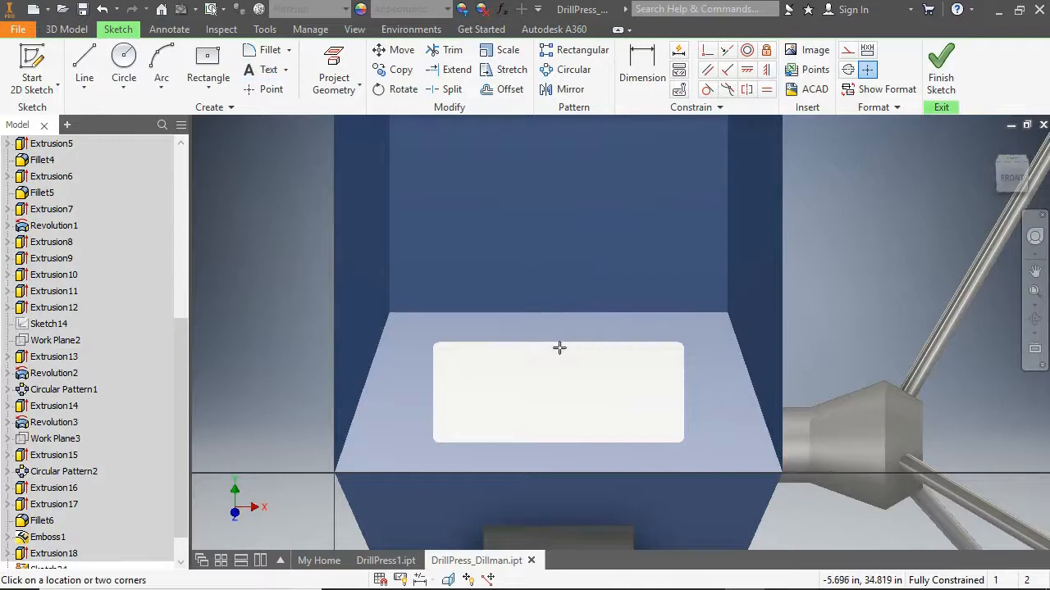
left_click(519, 363)
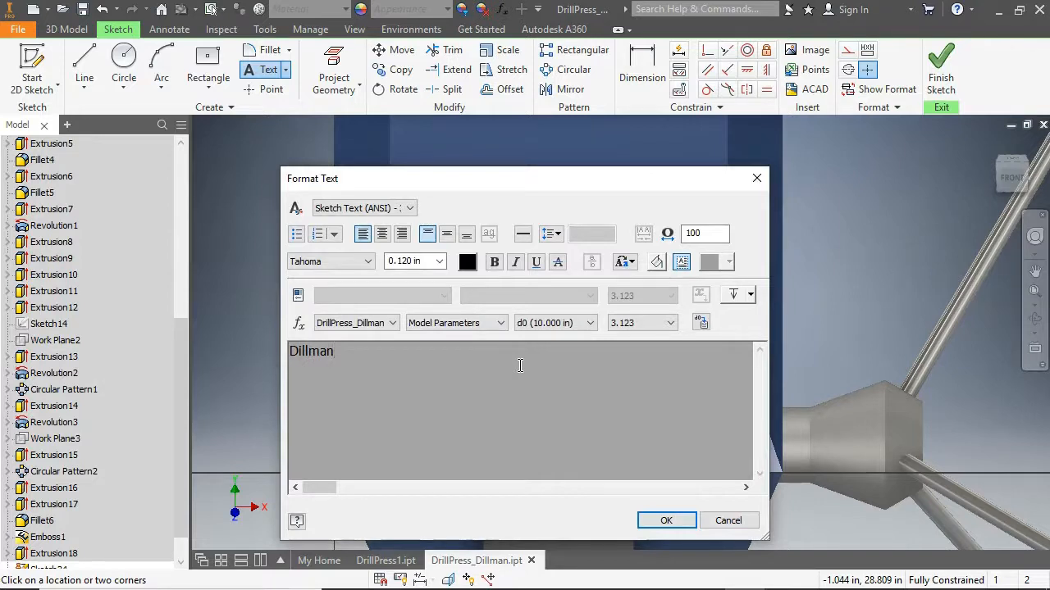
left_click_drag(519, 366, 292, 342)
left_click(366, 262)
scroll(377, 361, "up", 20)
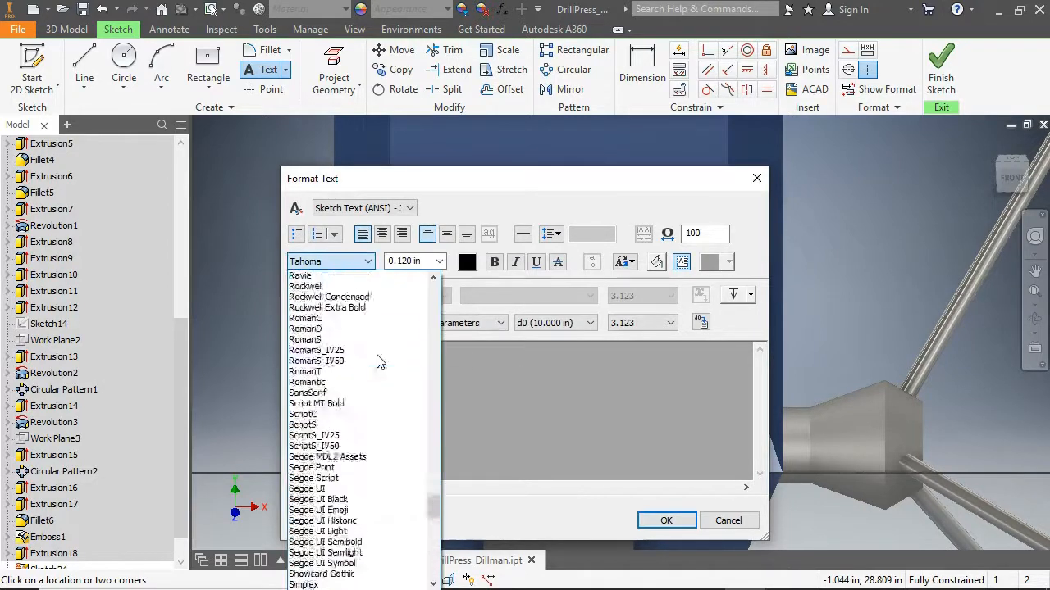
left_click(345, 351)
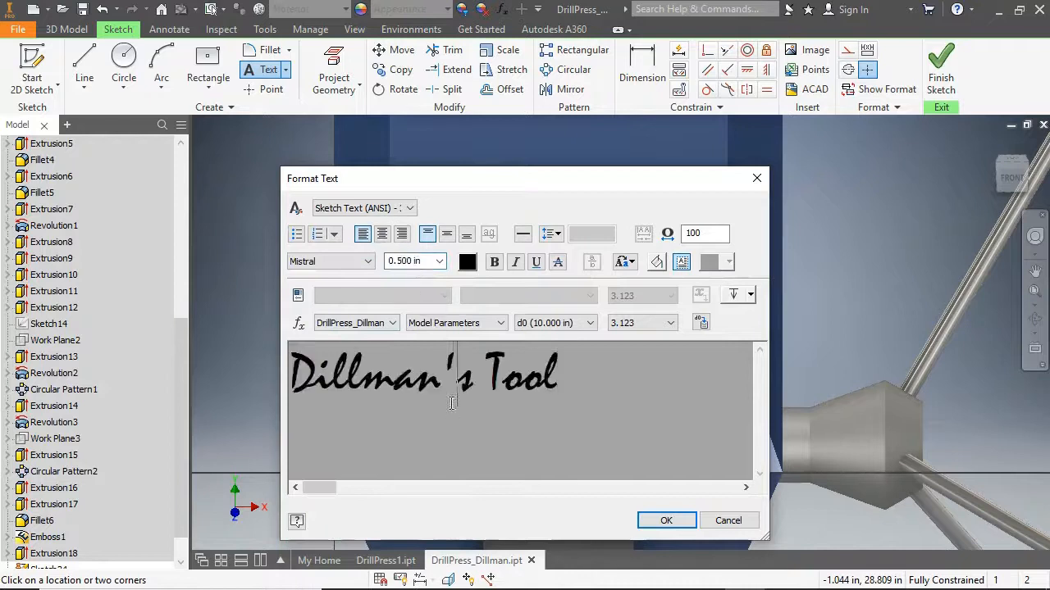
left_click(666, 520)
- Add the text "Company" in Mistral font centered below the first line on the nameplate and finish the sketch
left_click(268, 69)
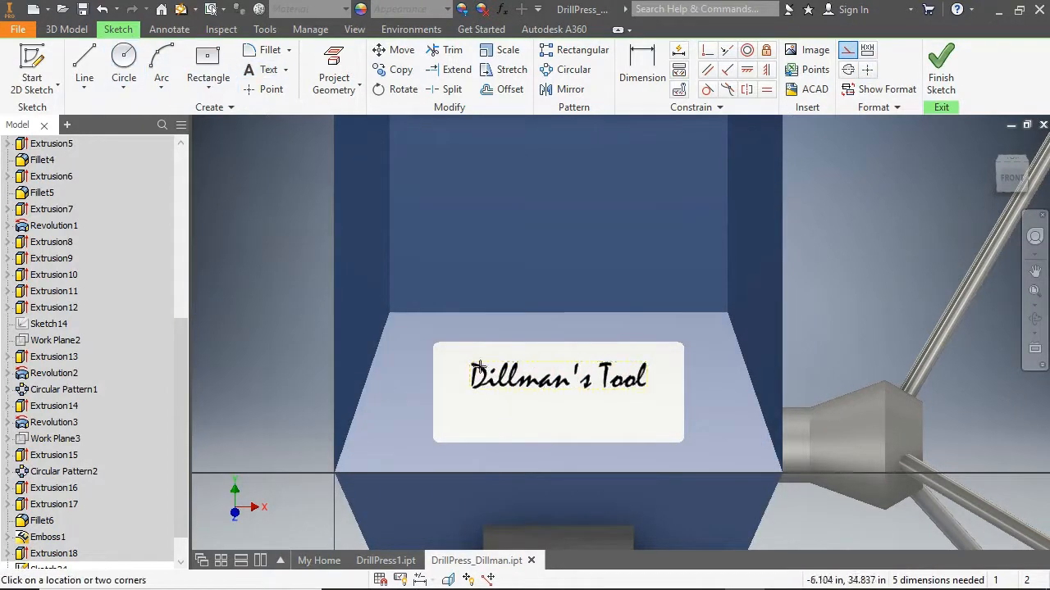
left_click(501, 400)
type("Company")
left_click_drag(457, 392, 290, 348)
left_click(367, 262)
left_click_drag(435, 533, 434, 460)
left_click(380, 433)
left_click(424, 264)
key("Return")
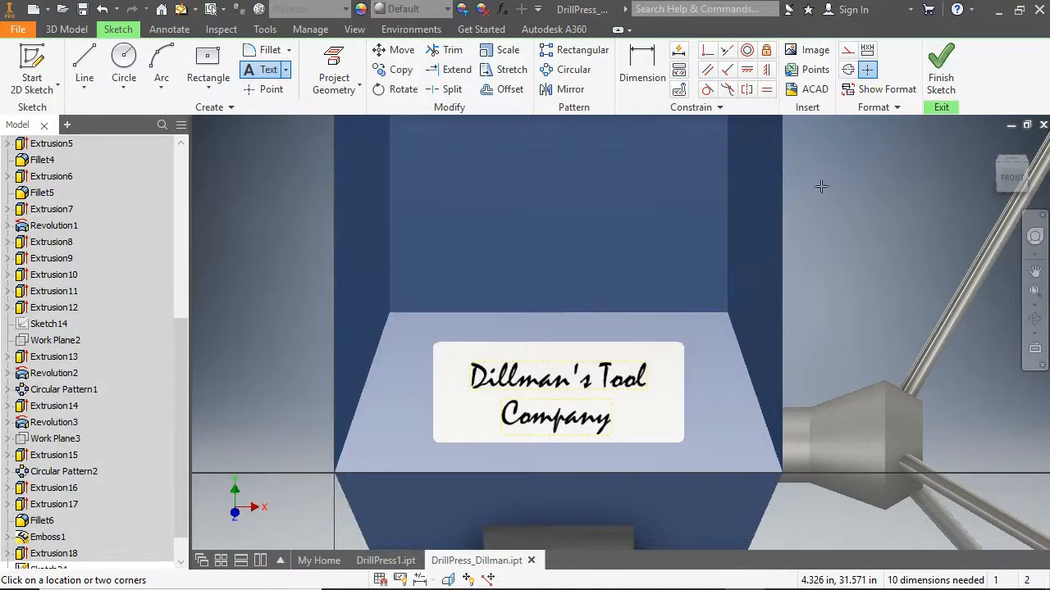
left_click(941, 66)
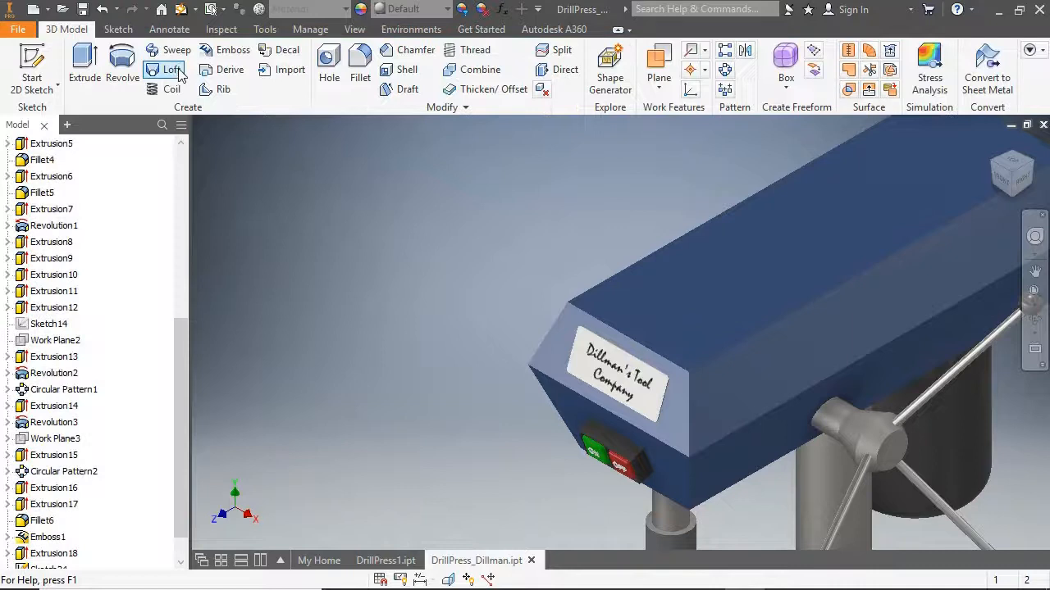
- Start an Emboss from Face with a depth of .05 in, using both nameplate text lines as profiles
left_click(226, 49)
scroll(611, 361, "down", 5)
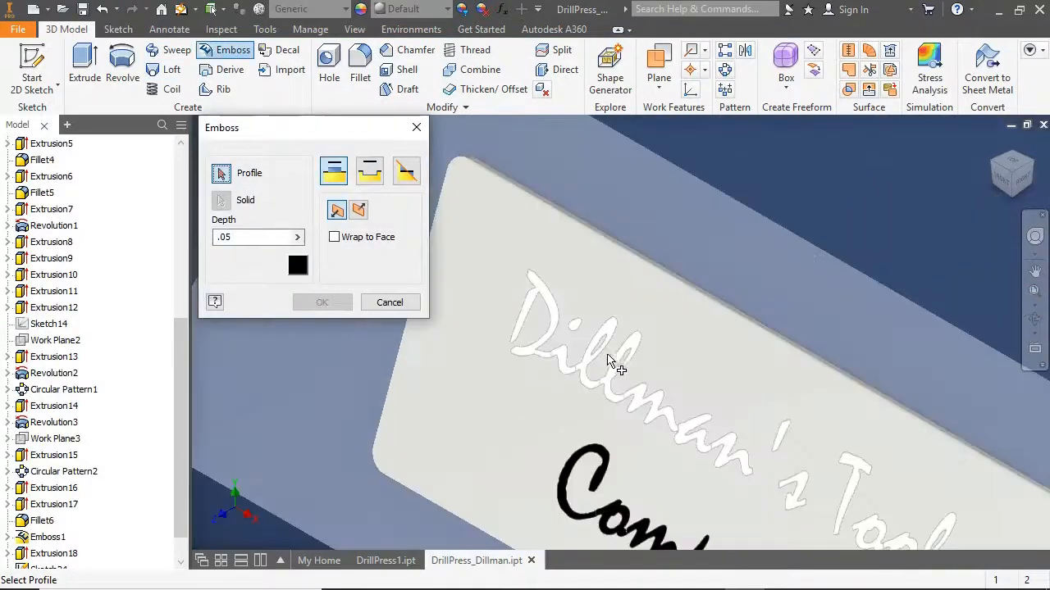
left_click(615, 371)
left_click(601, 453)
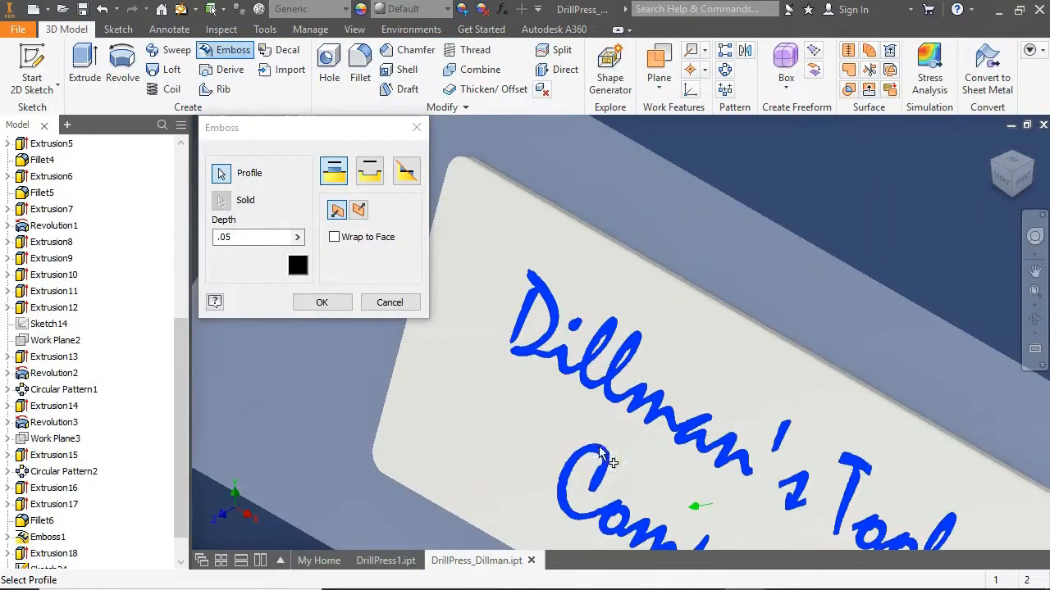
- Assign the Dark Gray appearance to the embossed lettering's top face, create the emboss, and return to the home view
left_click(298, 264)
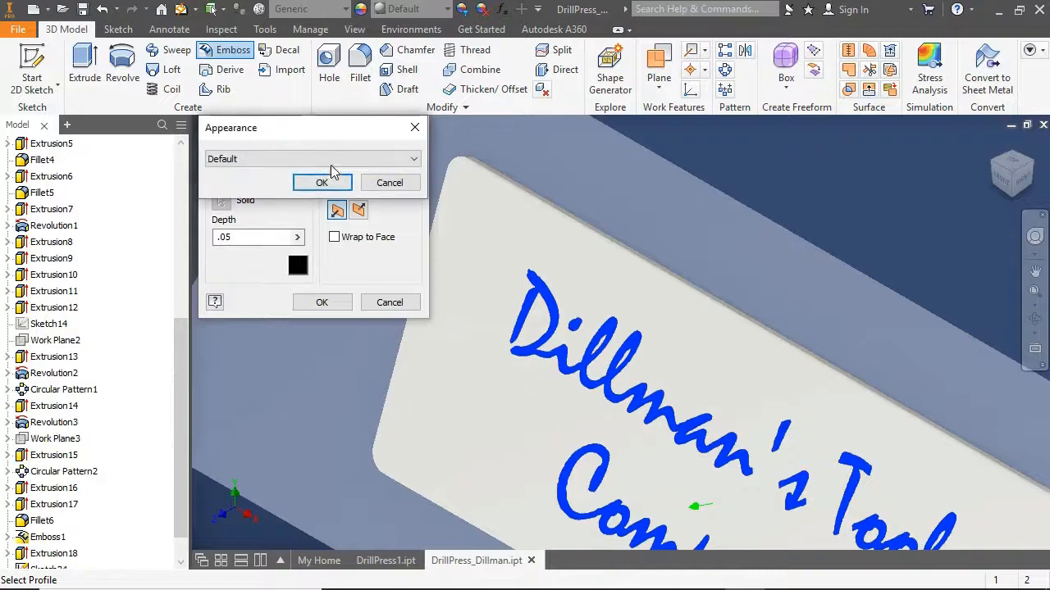
left_click(334, 159)
scroll(327, 199, "up", 1)
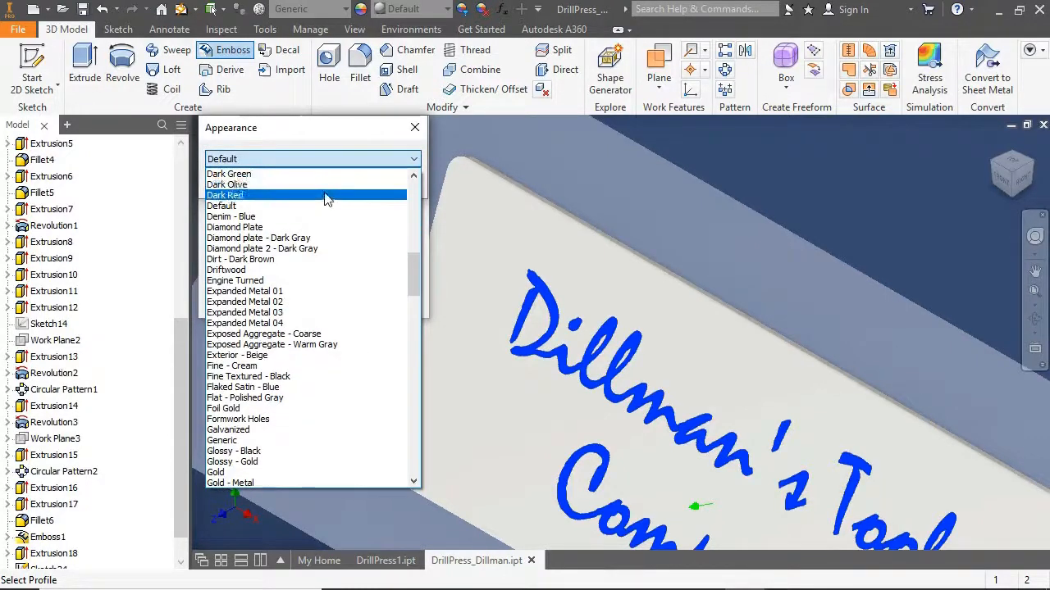
scroll(321, 190, "up", 1)
left_click(319, 195)
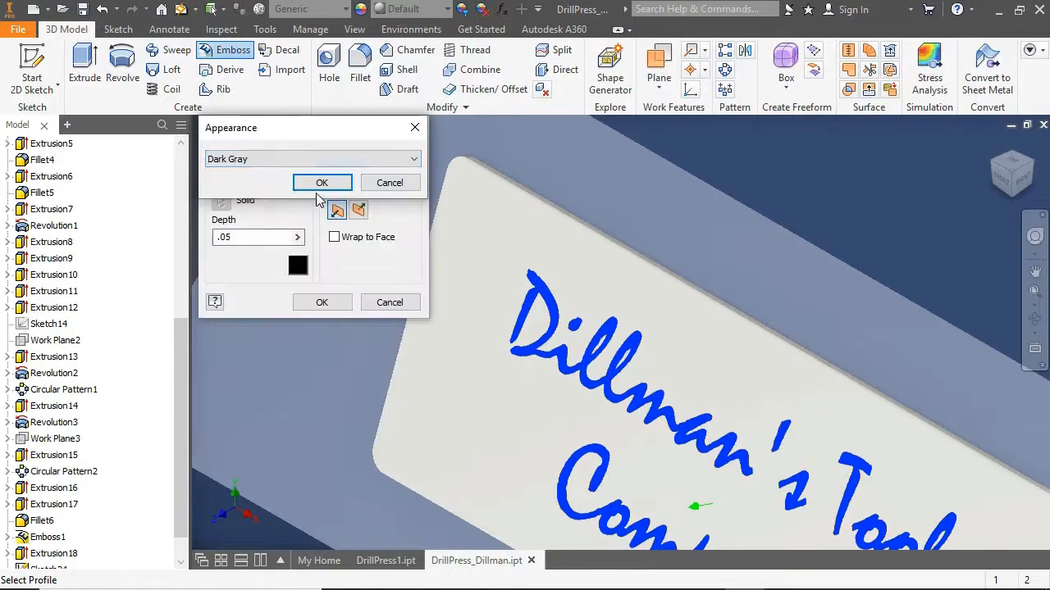
left_click(322, 186)
left_click(322, 303)
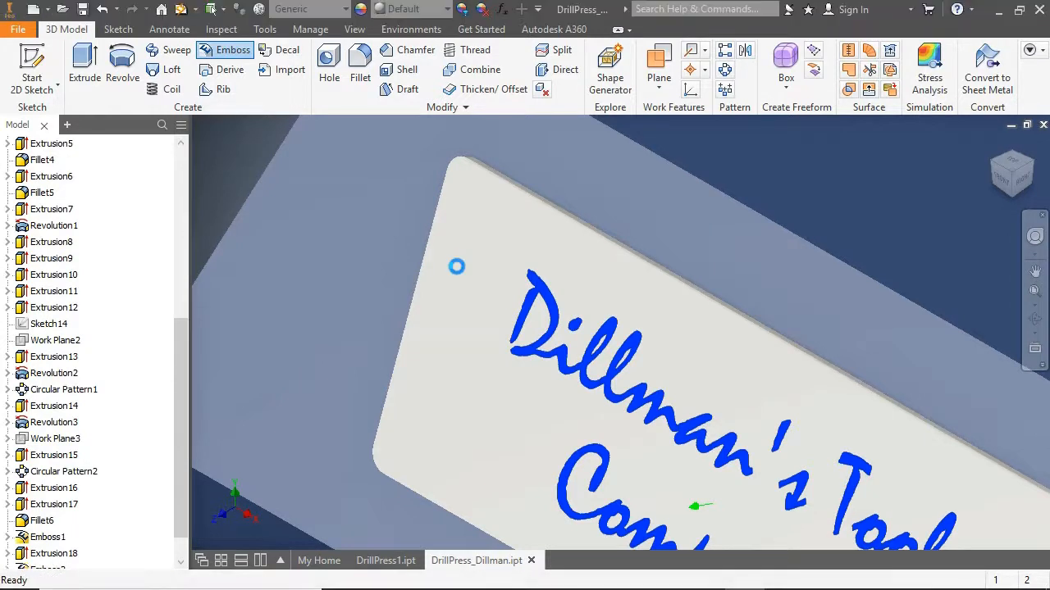
scroll(458, 274, "down", 3)
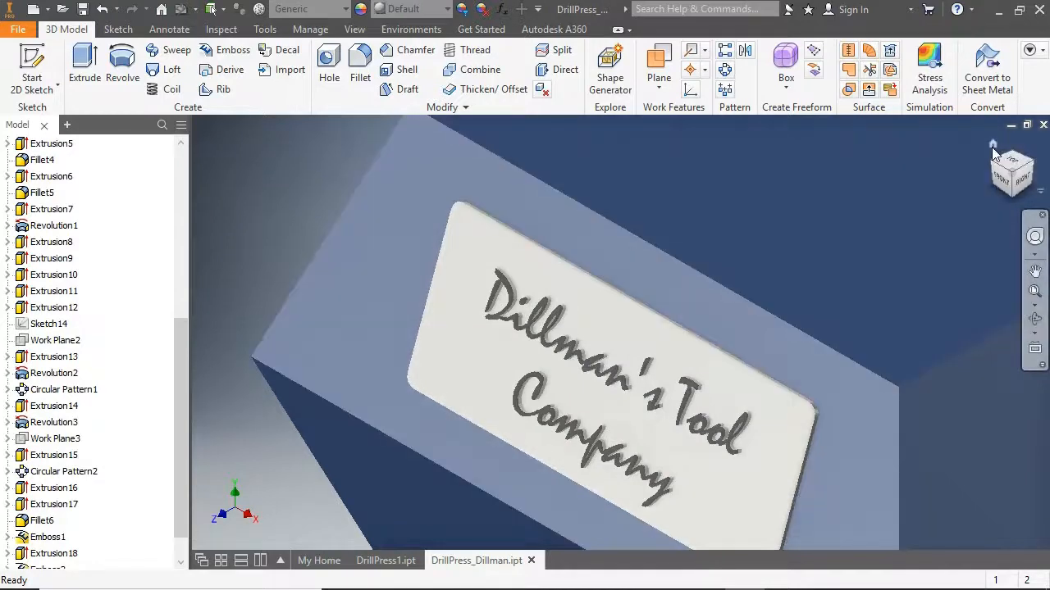
left_click(992, 146)
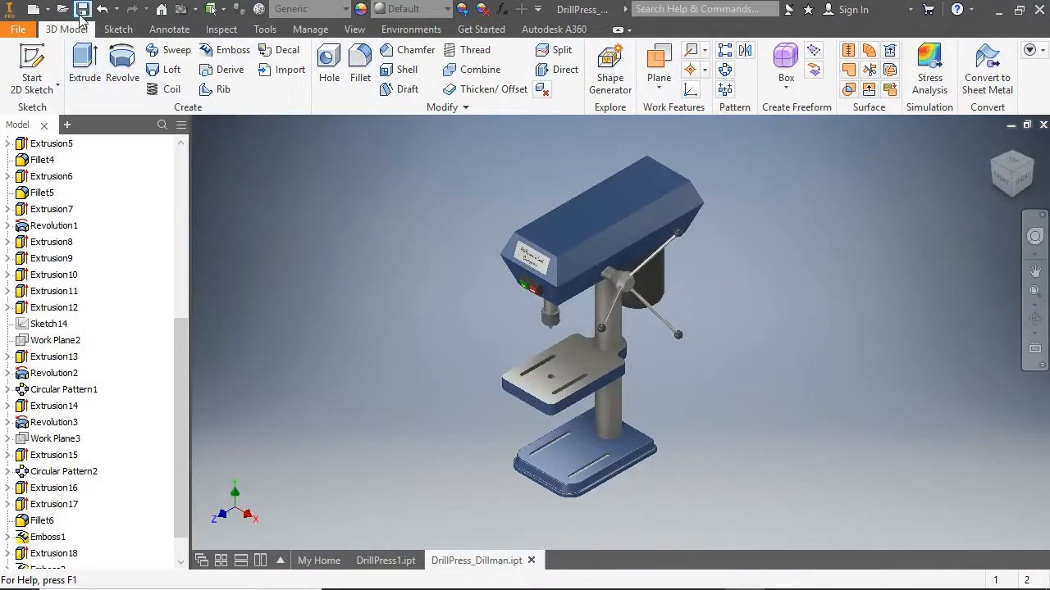